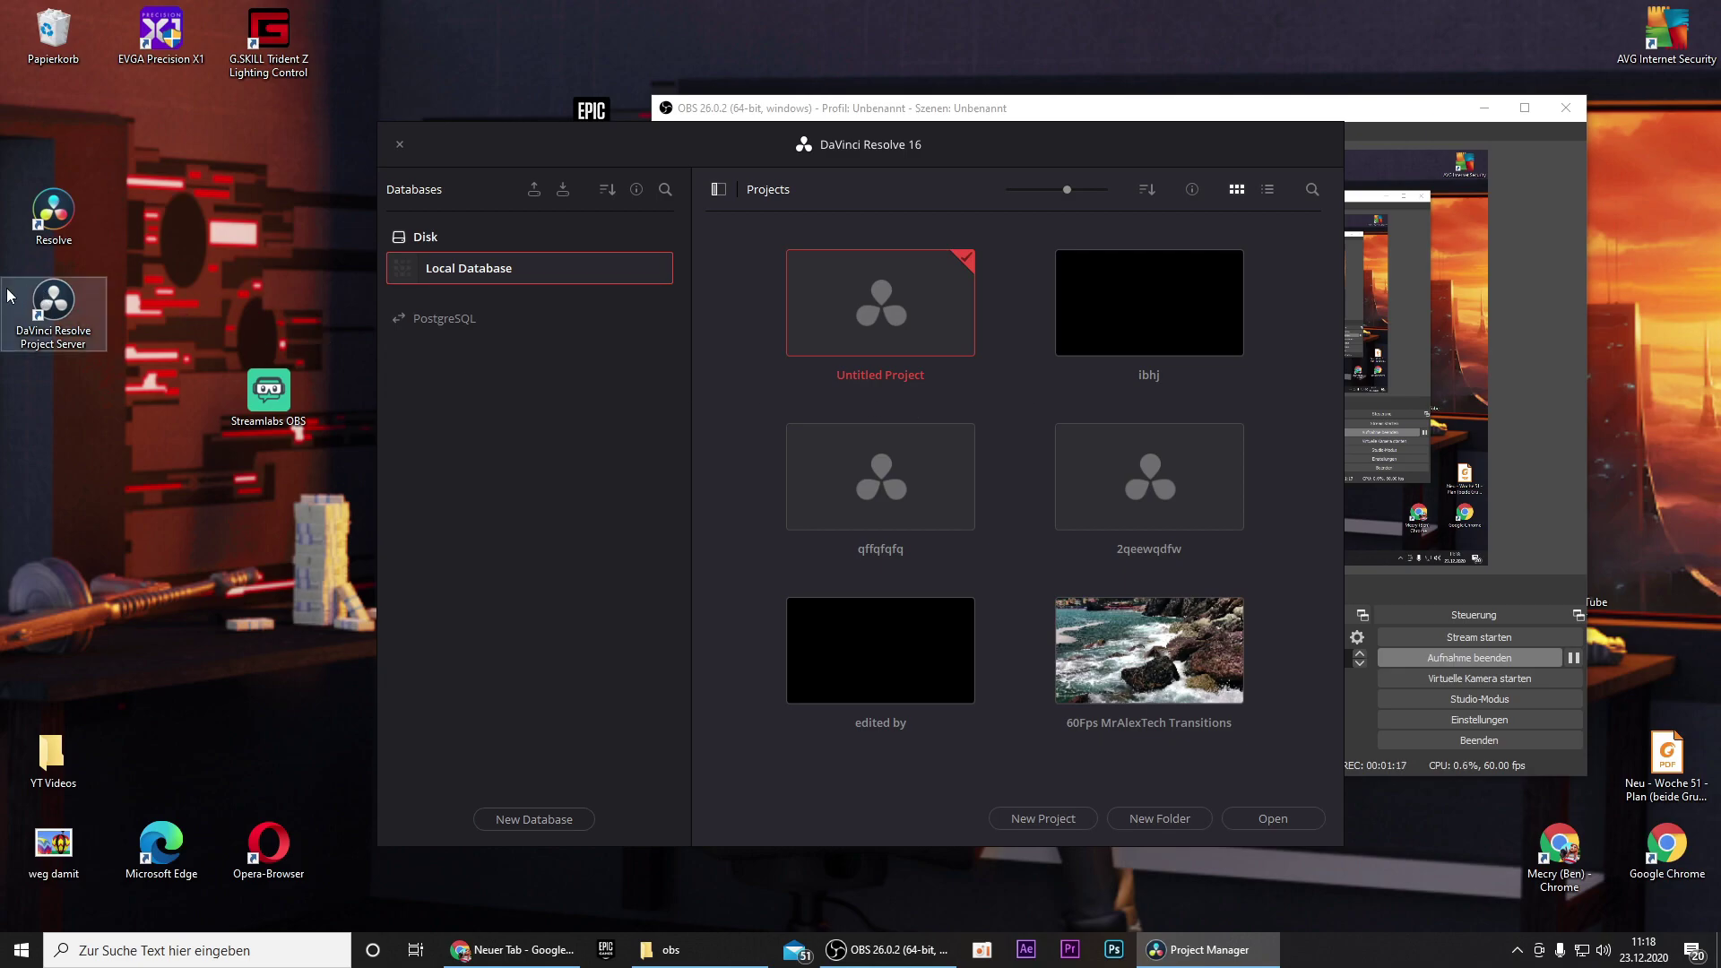
- Open Untitled Project and add a Fusion Composition clip to Video 1 on the Edit page
{"action": "double_click", "coordinate": [886, 315]}
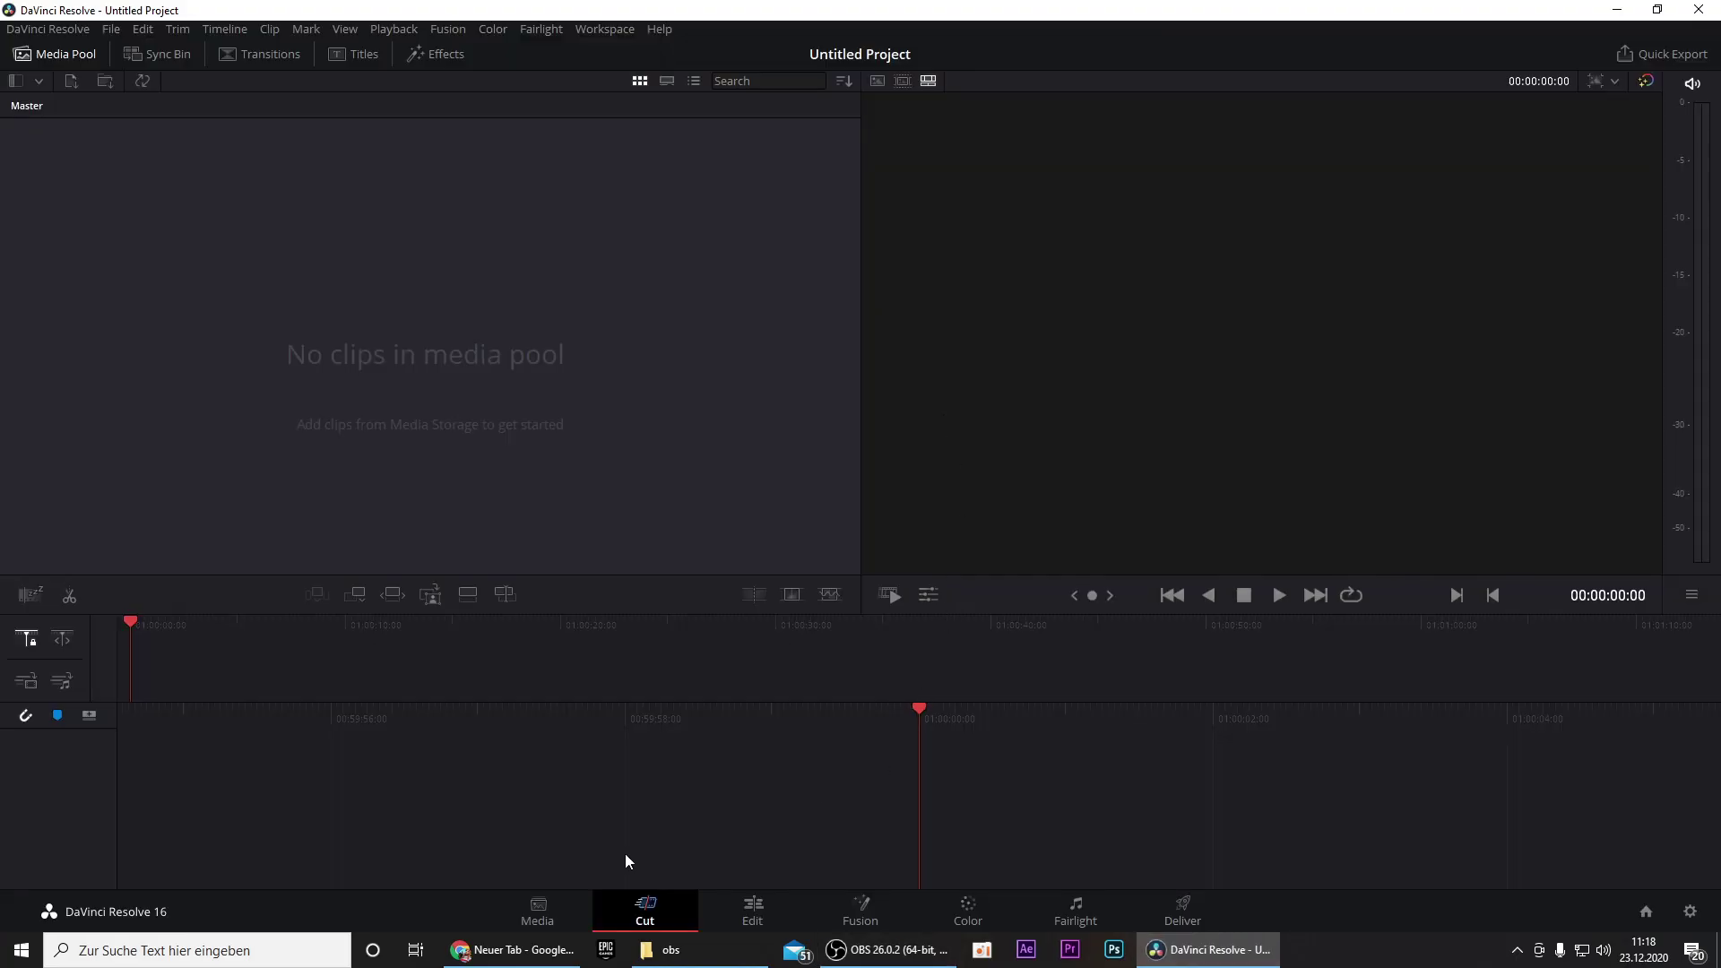
{"action": "left_click", "coordinate": [765, 912]}
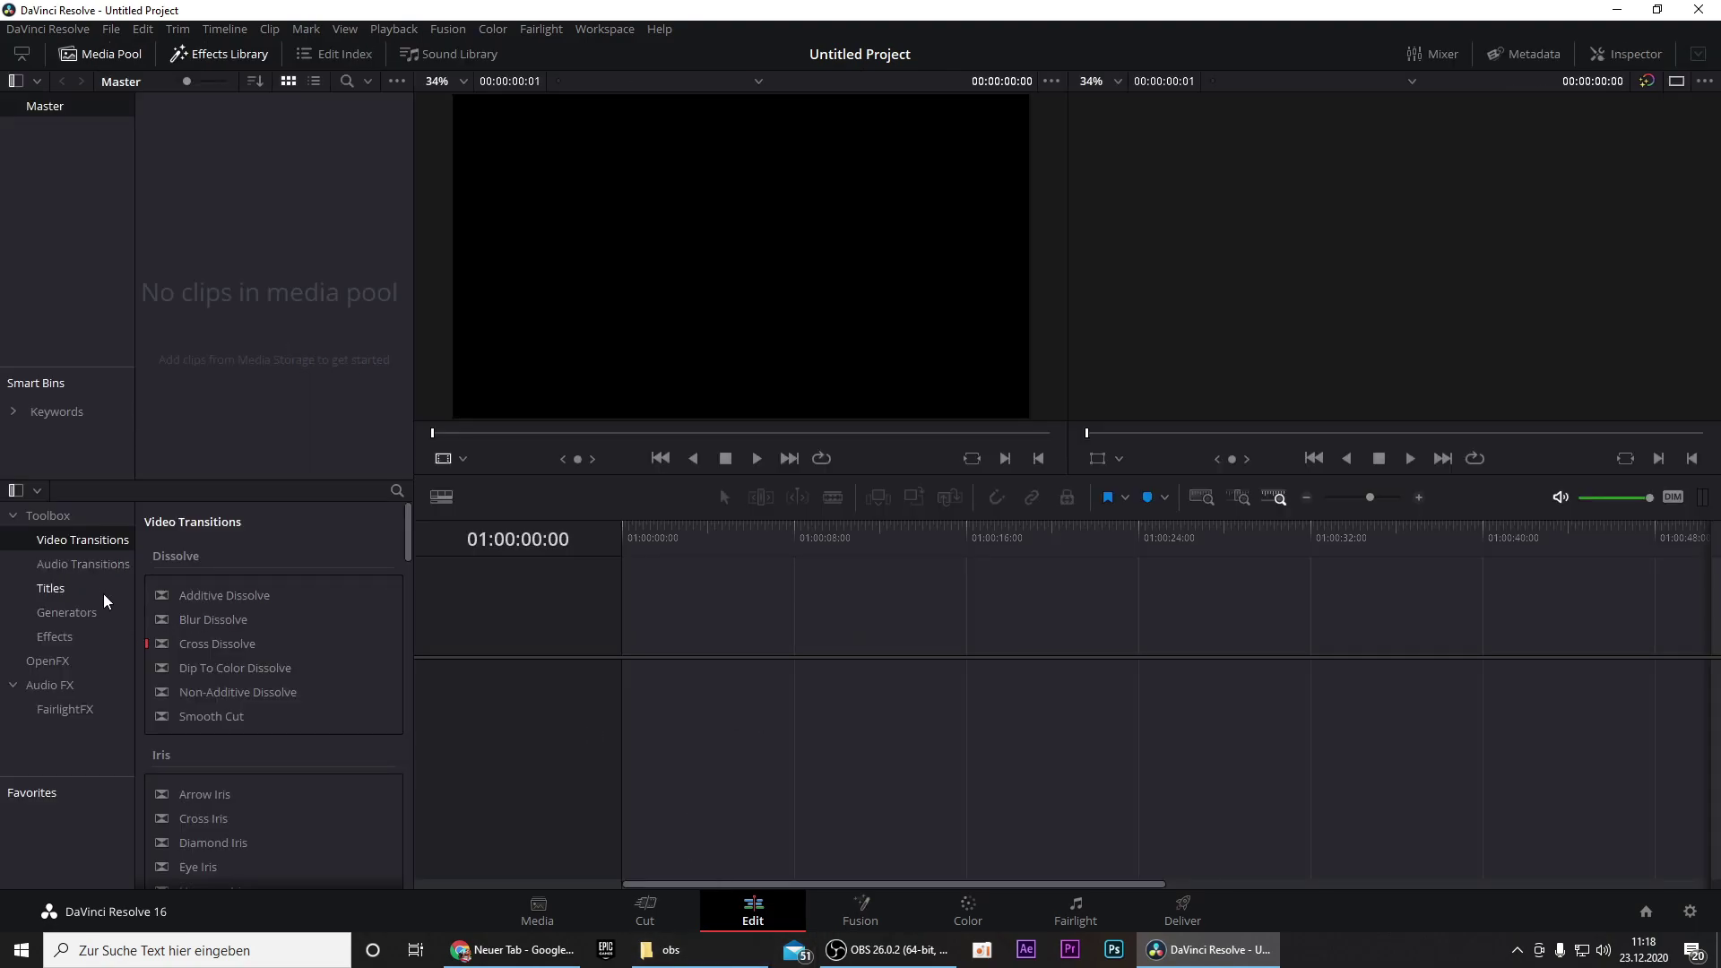
{"action": "left_click", "coordinate": [52, 637]}
{"action": "left_click_drag", "start_coordinate": [209, 584], "coordinate": [635, 652]}
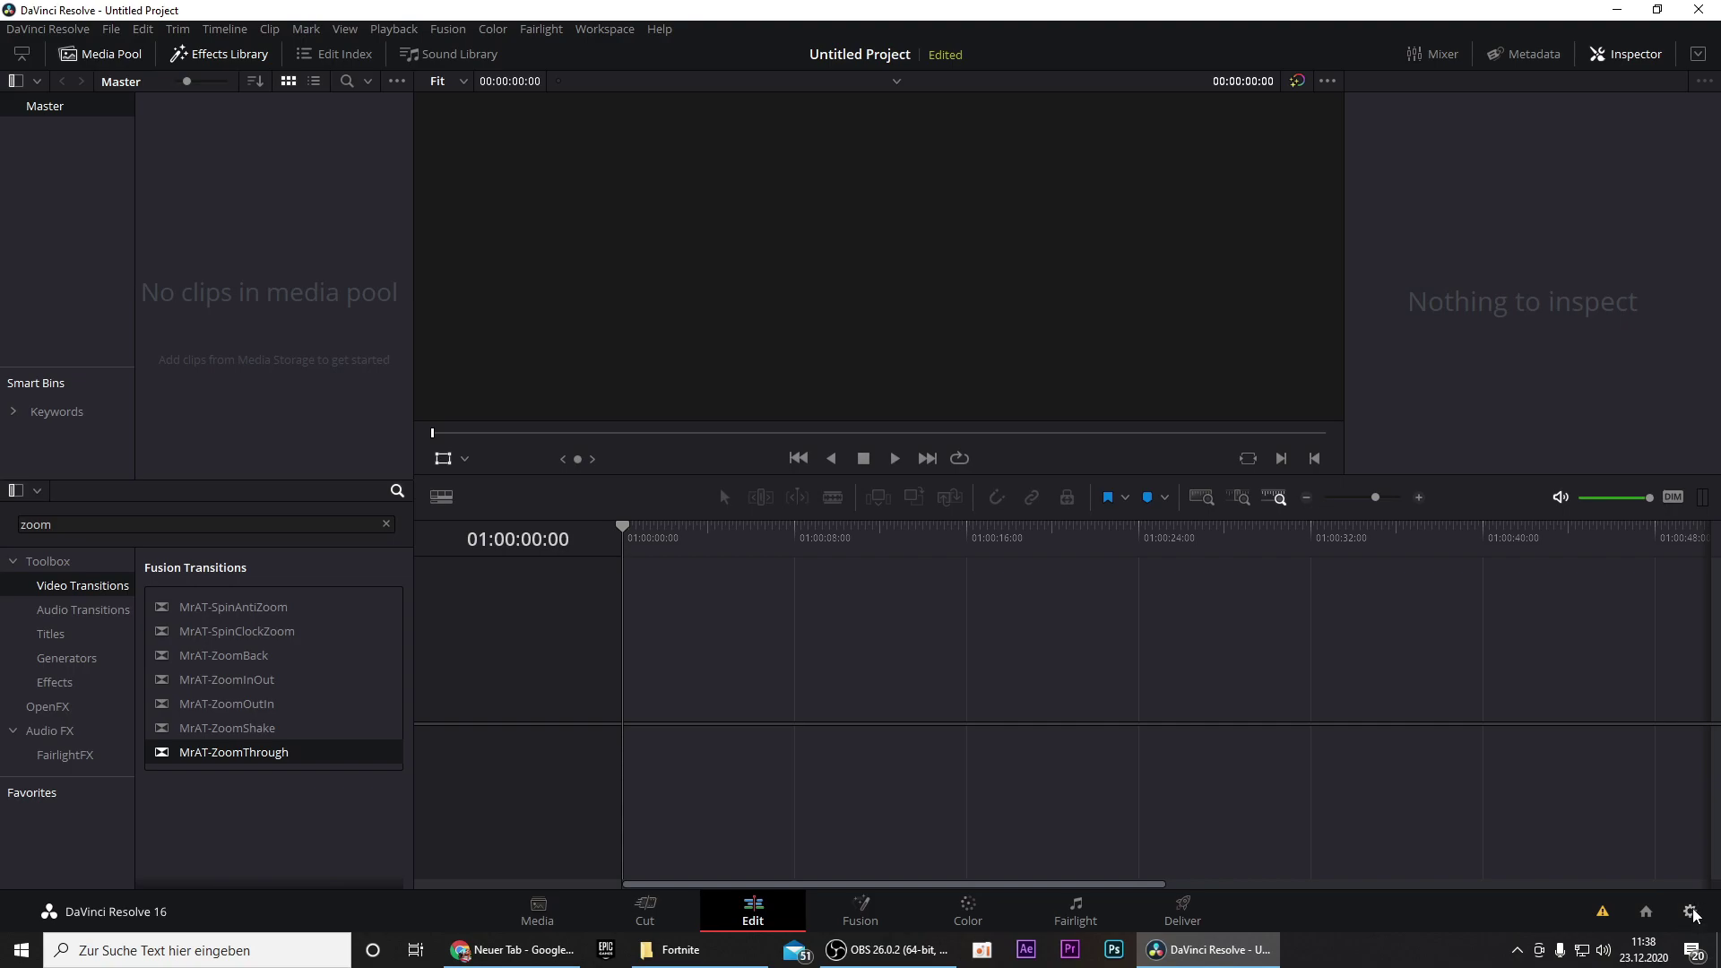
- Set the timeline and playback frame rates to 60 fps, then bring the clip into Fusion
{"action": "left_click", "coordinate": [1690, 912]}
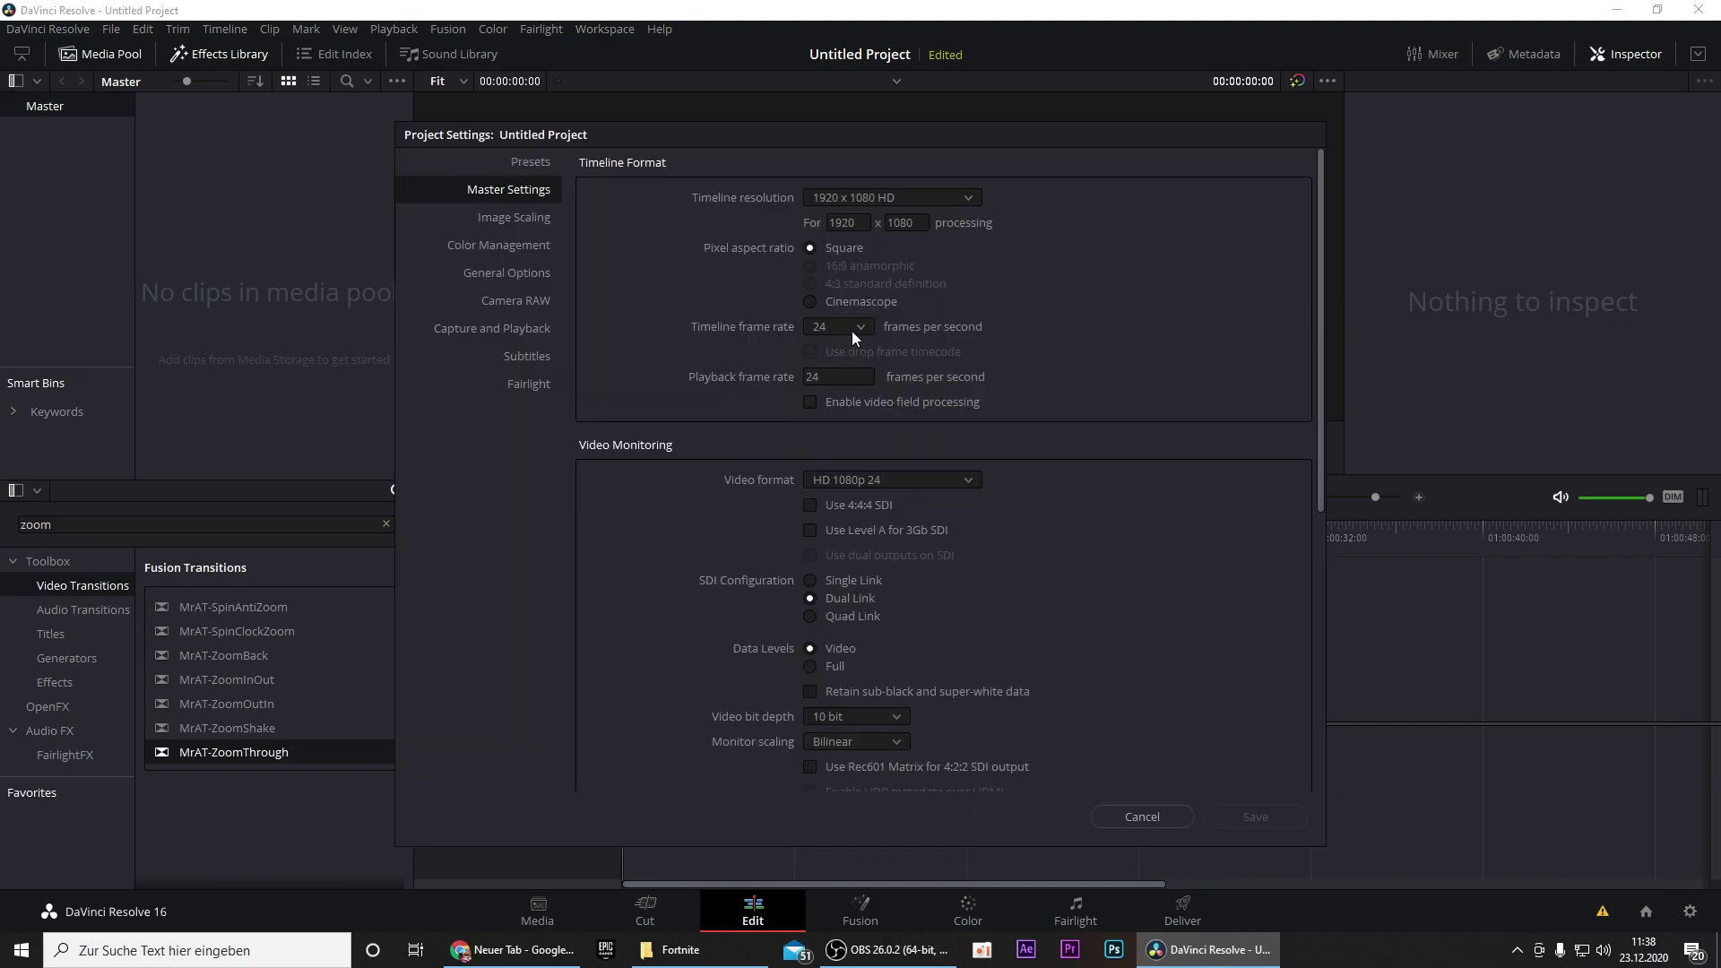
{"action": "left_click", "coordinate": [852, 330]}
{"action": "scroll", "coordinate": [826, 513], "scroll_direction": "down", "scroll_amount": 2}
{"action": "left_click", "coordinate": [826, 513]}
{"action": "left_click", "coordinate": [838, 377]}
{"action": "type", "text": "60"}
{"action": "left_click", "coordinate": [1255, 817]}
{"action": "left_click", "coordinate": [1007, 545]}
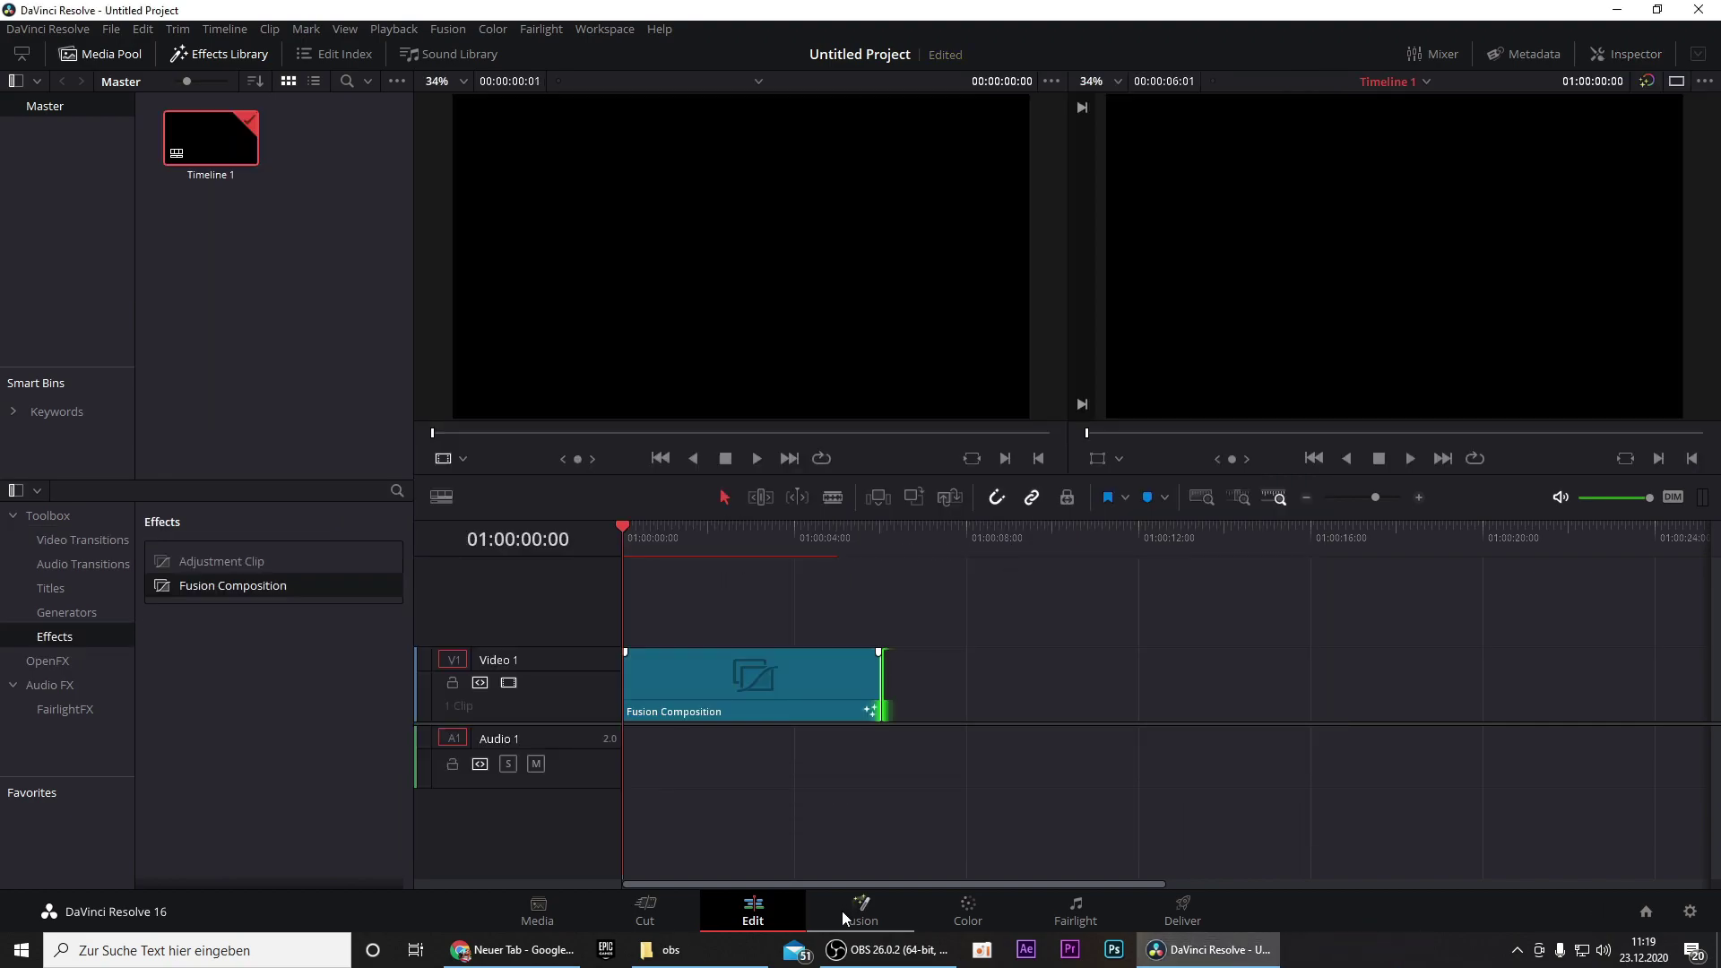
{"action": "left_click", "coordinate": [867, 919]}
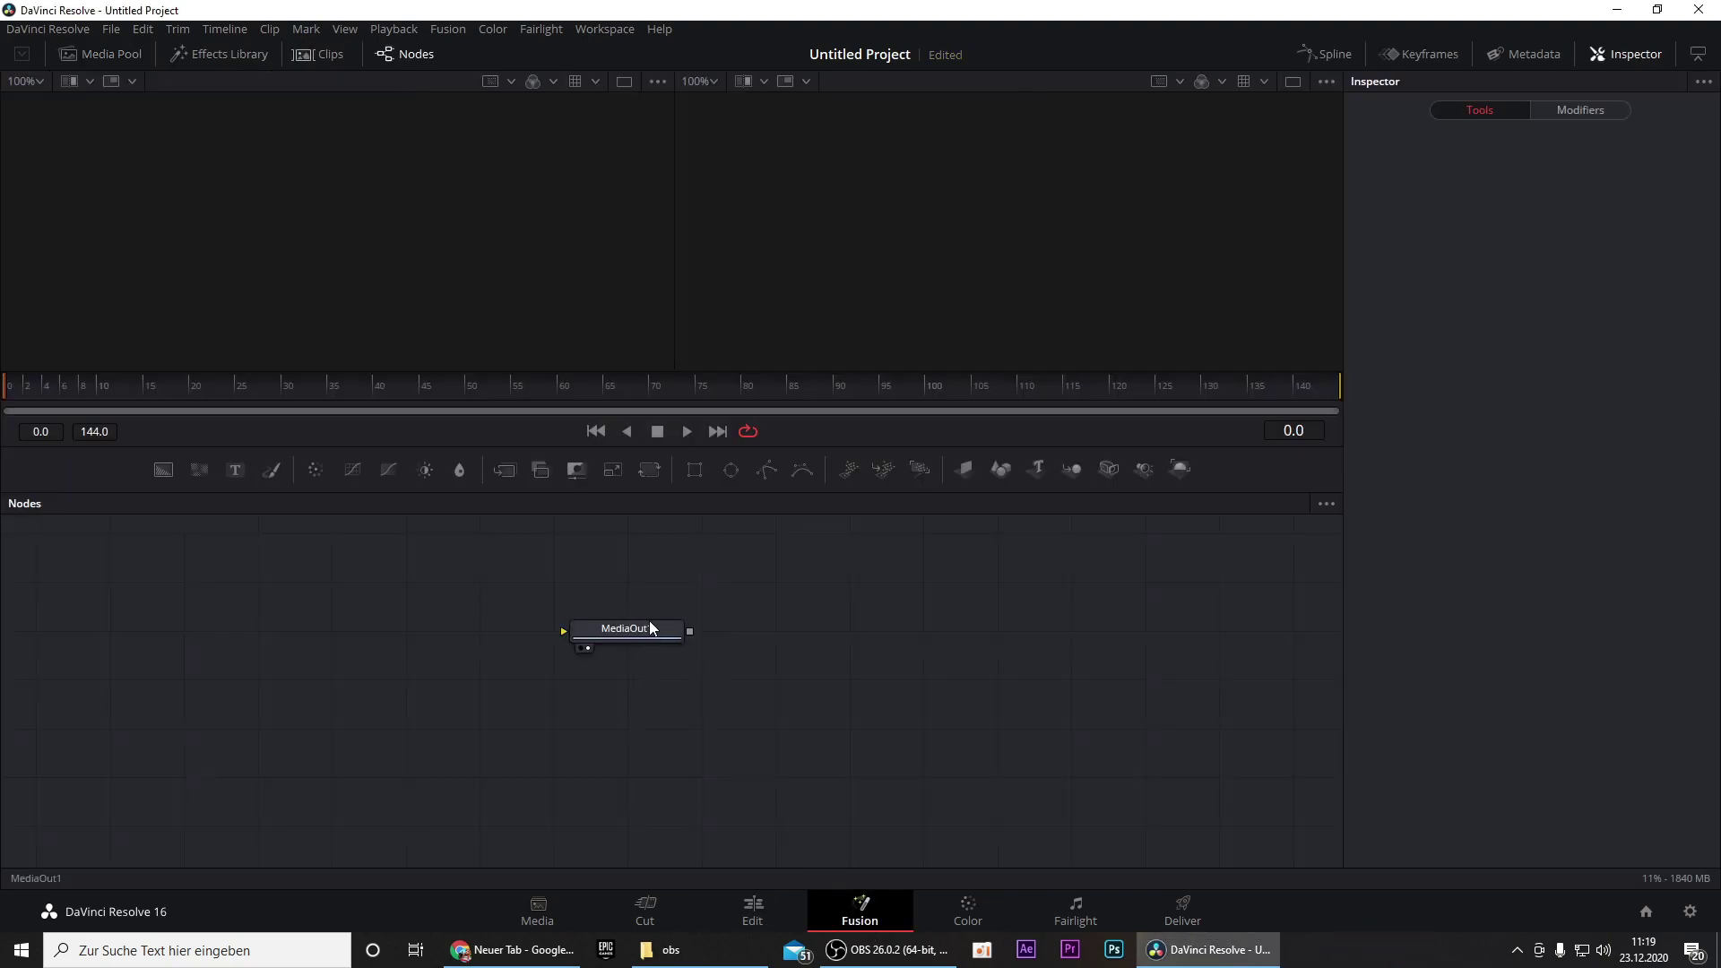
- Delete MediaOut1 and import the .setting template from the tuto davinci folder into the node graph
{"action": "left_click", "coordinate": [652, 629]}
{"action": "key", "text": "Delete"}
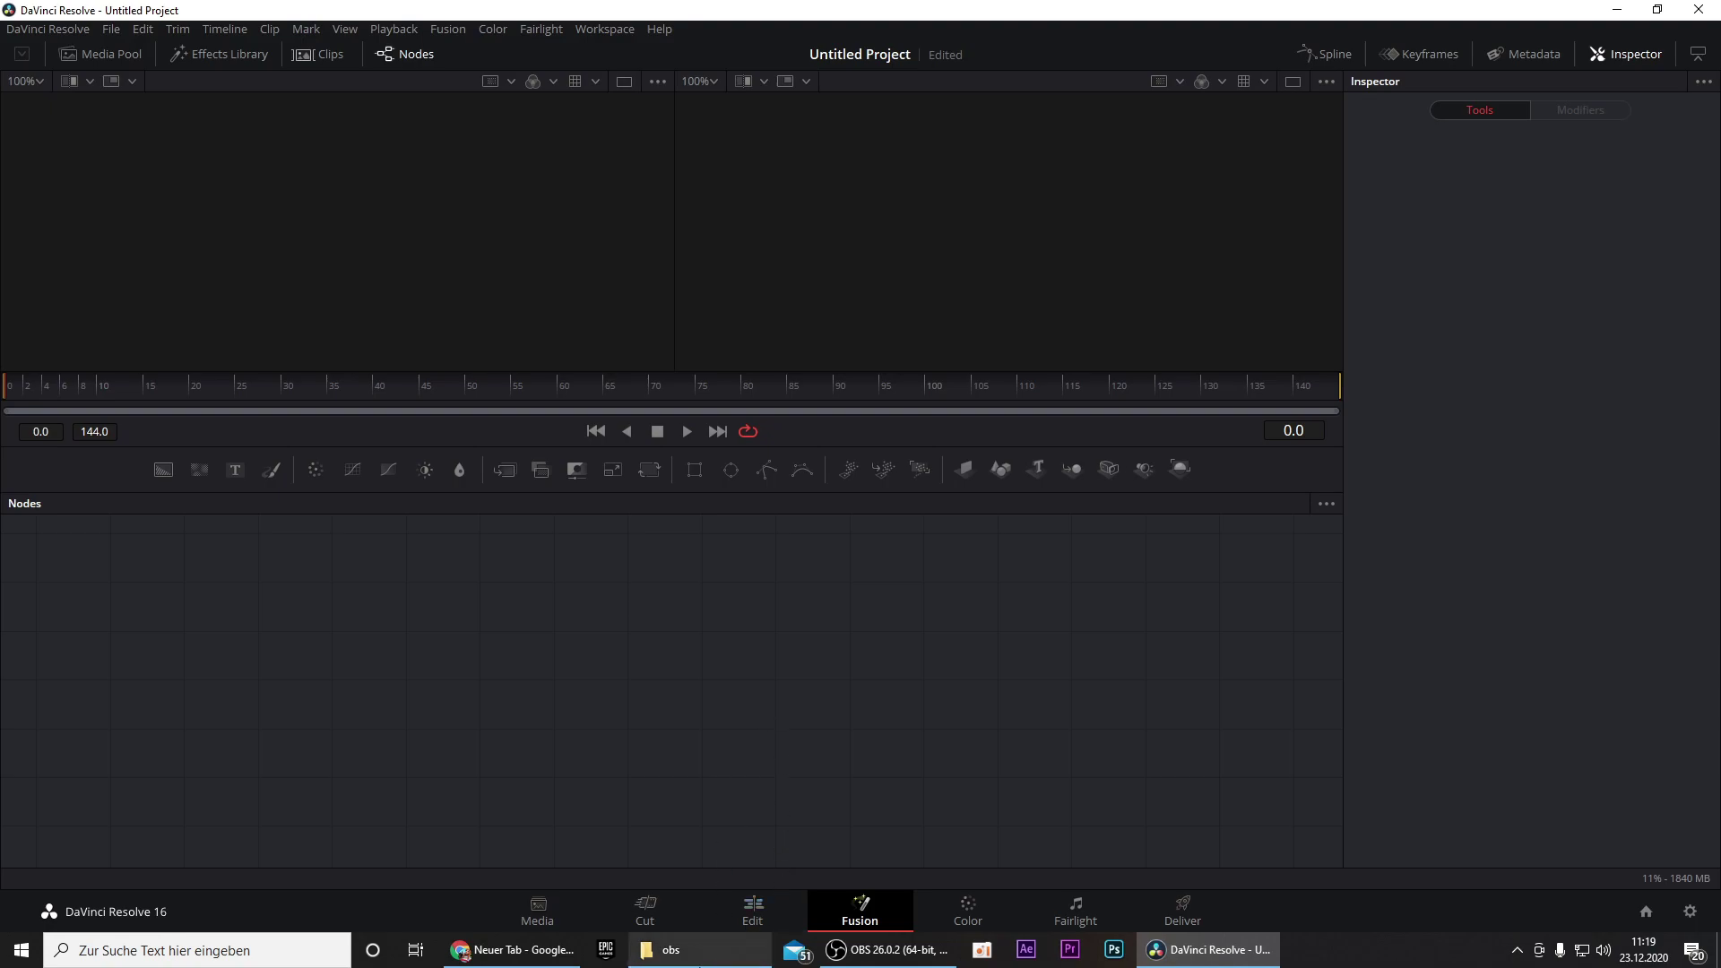
{"action": "left_click", "coordinate": [668, 949]}
{"action": "left_click_drag", "start_coordinate": [1091, 556], "coordinate": [508, 730]}
{"action": "left_click", "coordinate": [1603, 345]}
{"action": "left_click_drag", "start_coordinate": [653, 630], "coordinate": [1022, 621]}
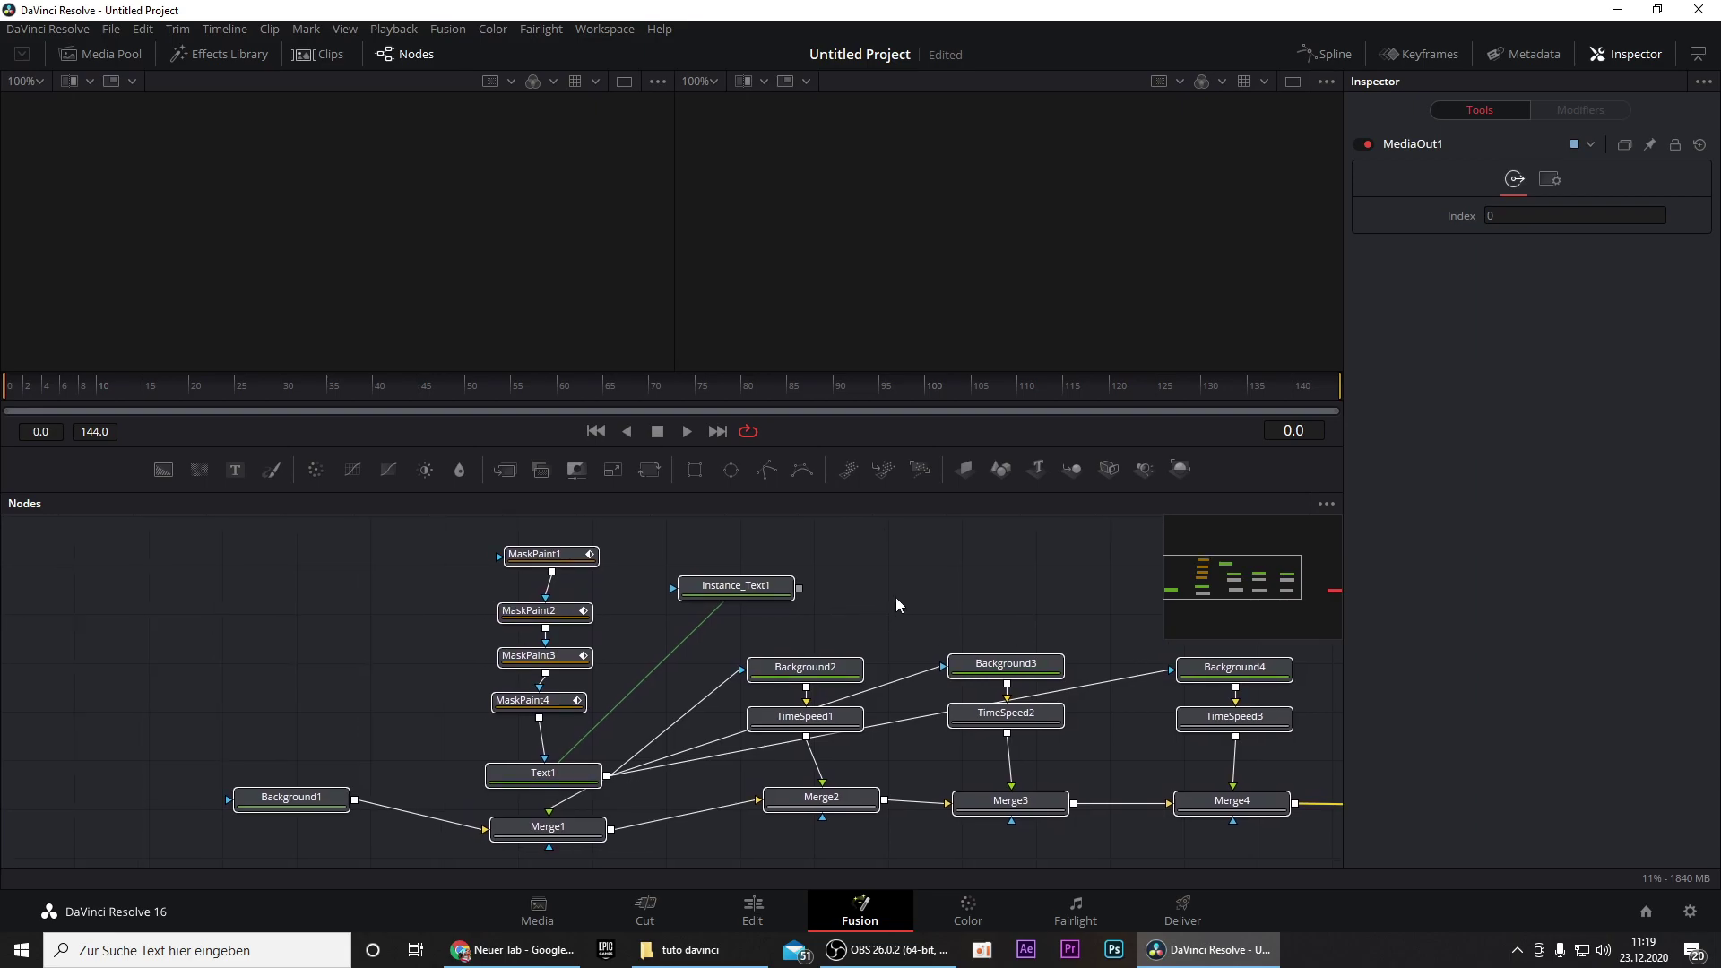
{"action": "left_click_drag", "start_coordinate": [894, 582], "coordinate": [913, 568]}
- Replace the placeholder 'name' in Instance_Text1's Styled Text with 'mecry'
{"action": "left_click", "coordinate": [755, 574]}
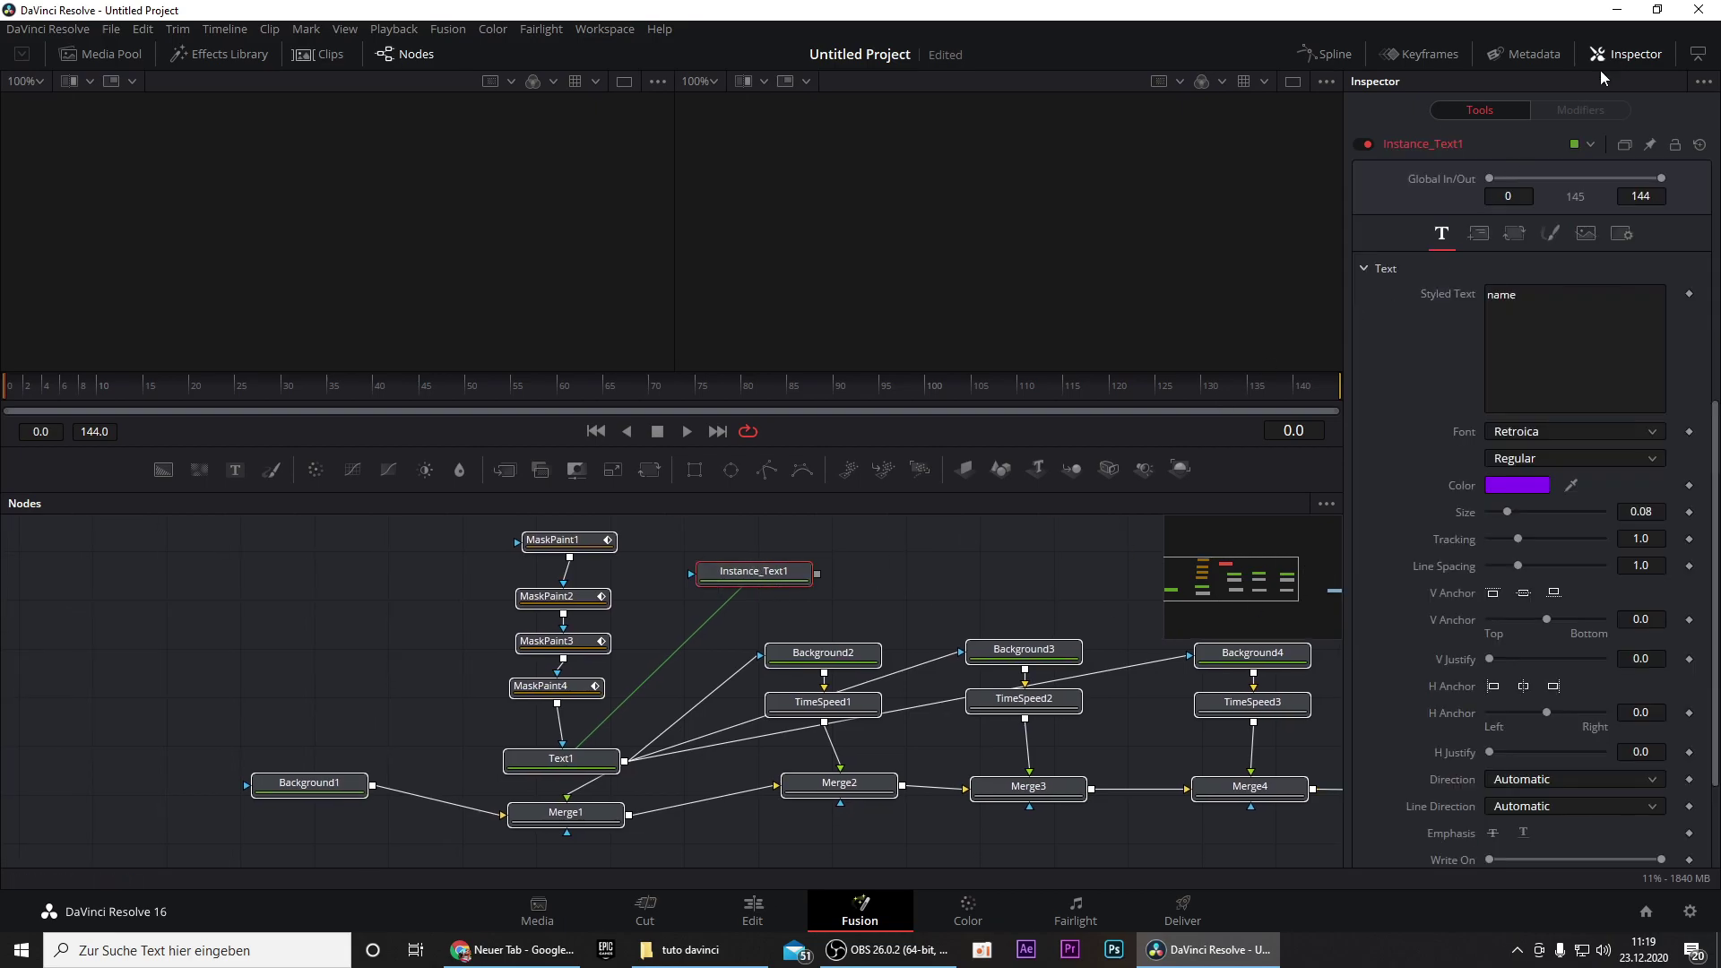
{"action": "left_click_drag", "start_coordinate": [1517, 294], "coordinate": [1487, 294]}
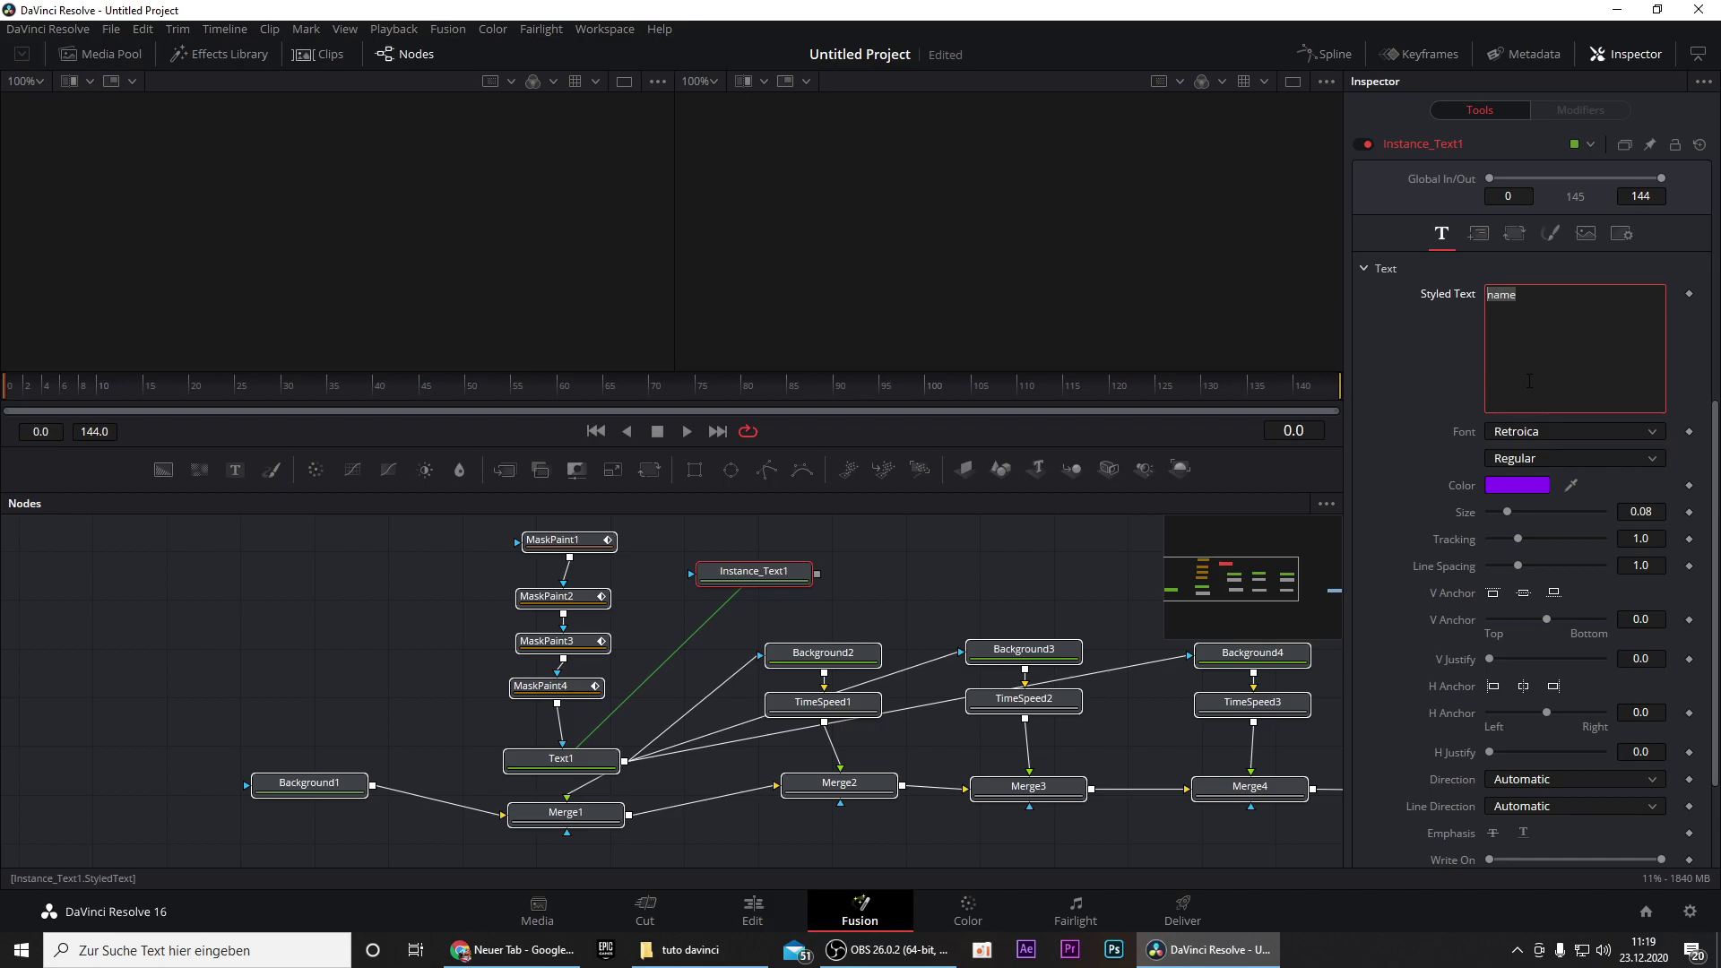
{"action": "type", "text": "m"}
- Show Instance_Text1 and Text1 outputs side by side in the two viewers
{"action": "left_click", "coordinate": [529, 771]}
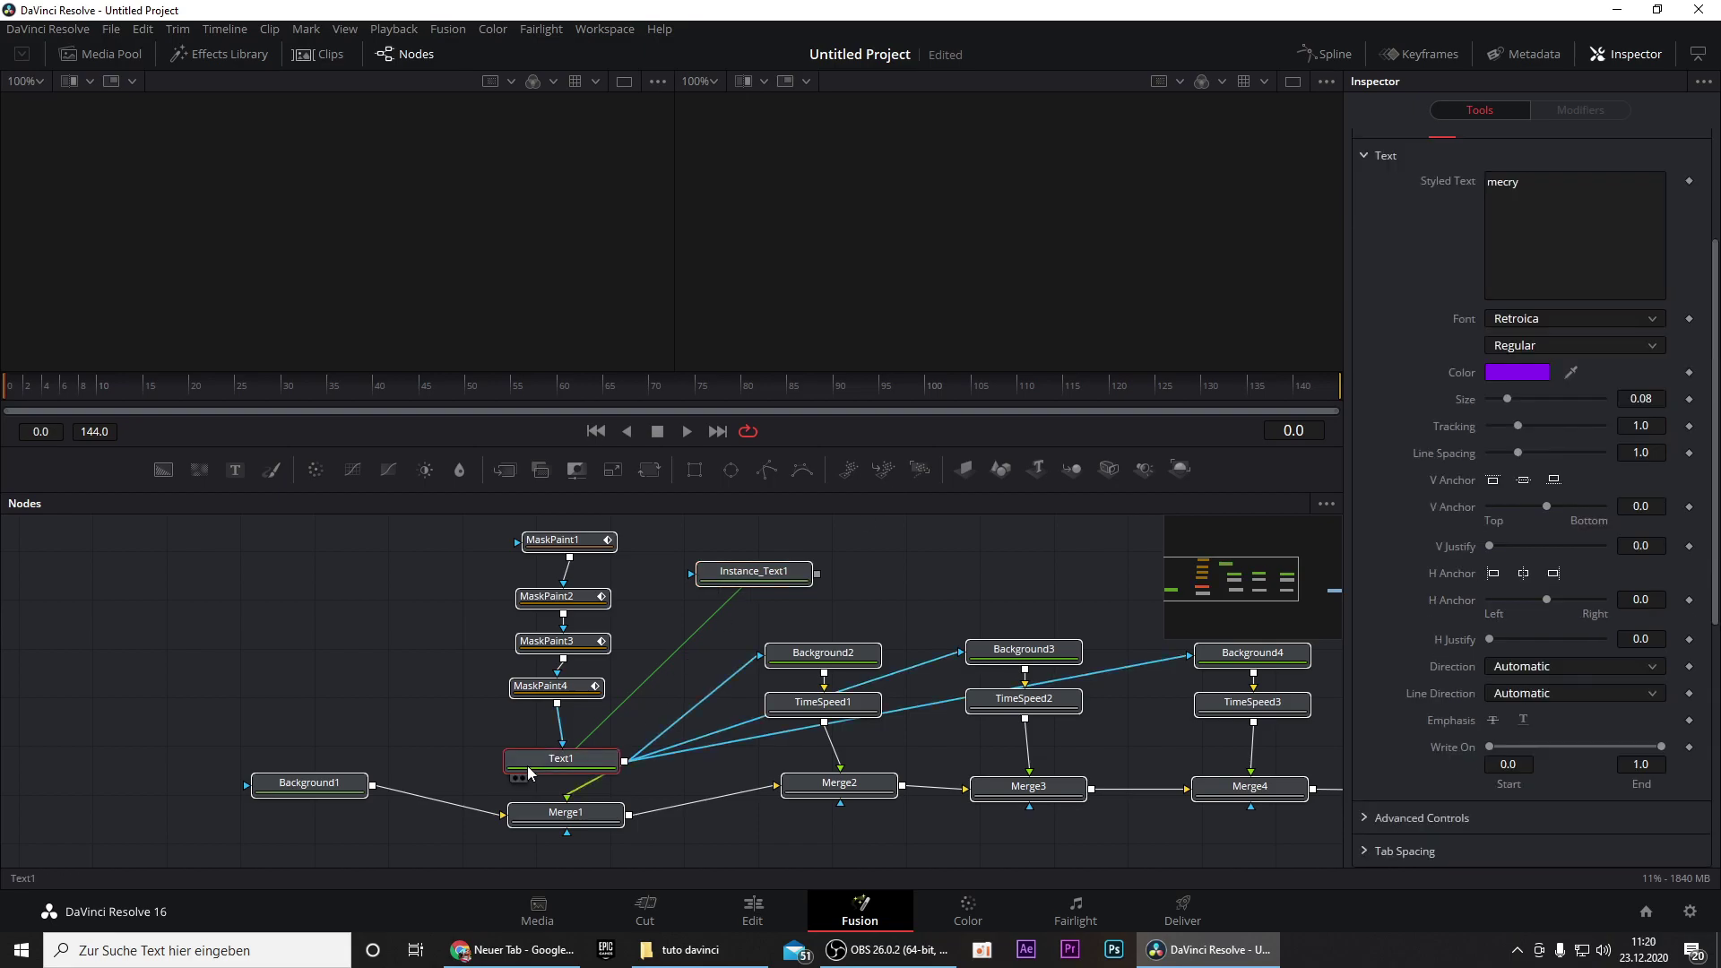
{"action": "left_click", "coordinate": [716, 592]}
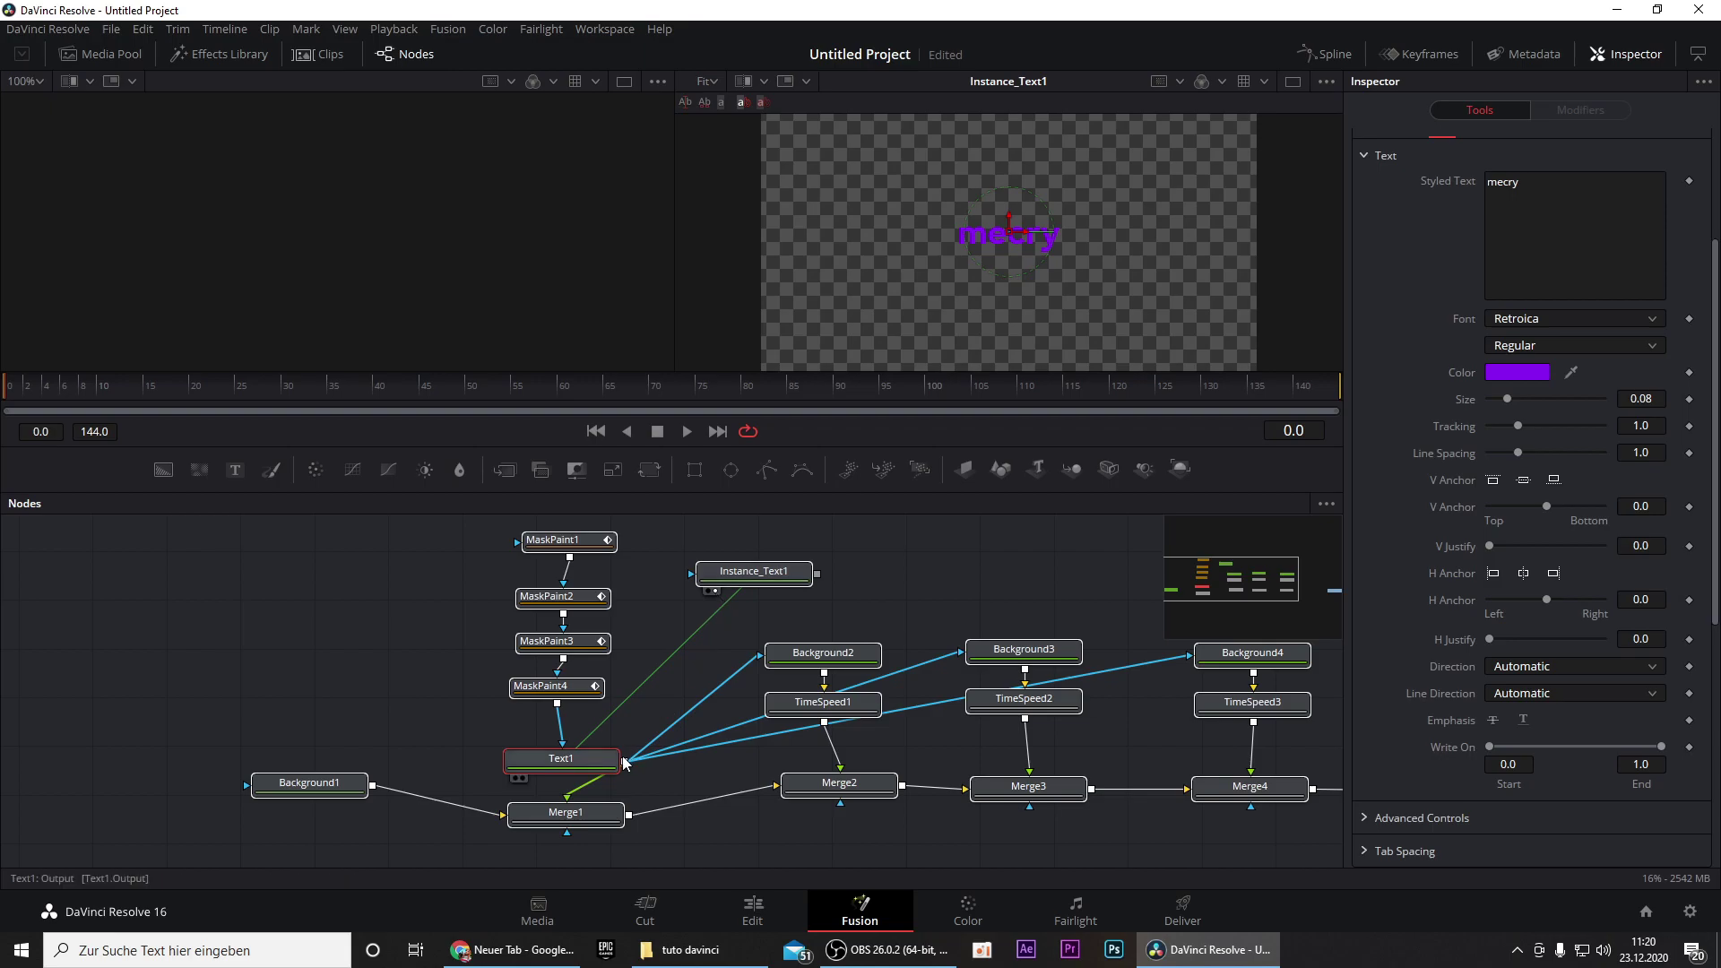
{"action": "left_click", "coordinate": [517, 779]}
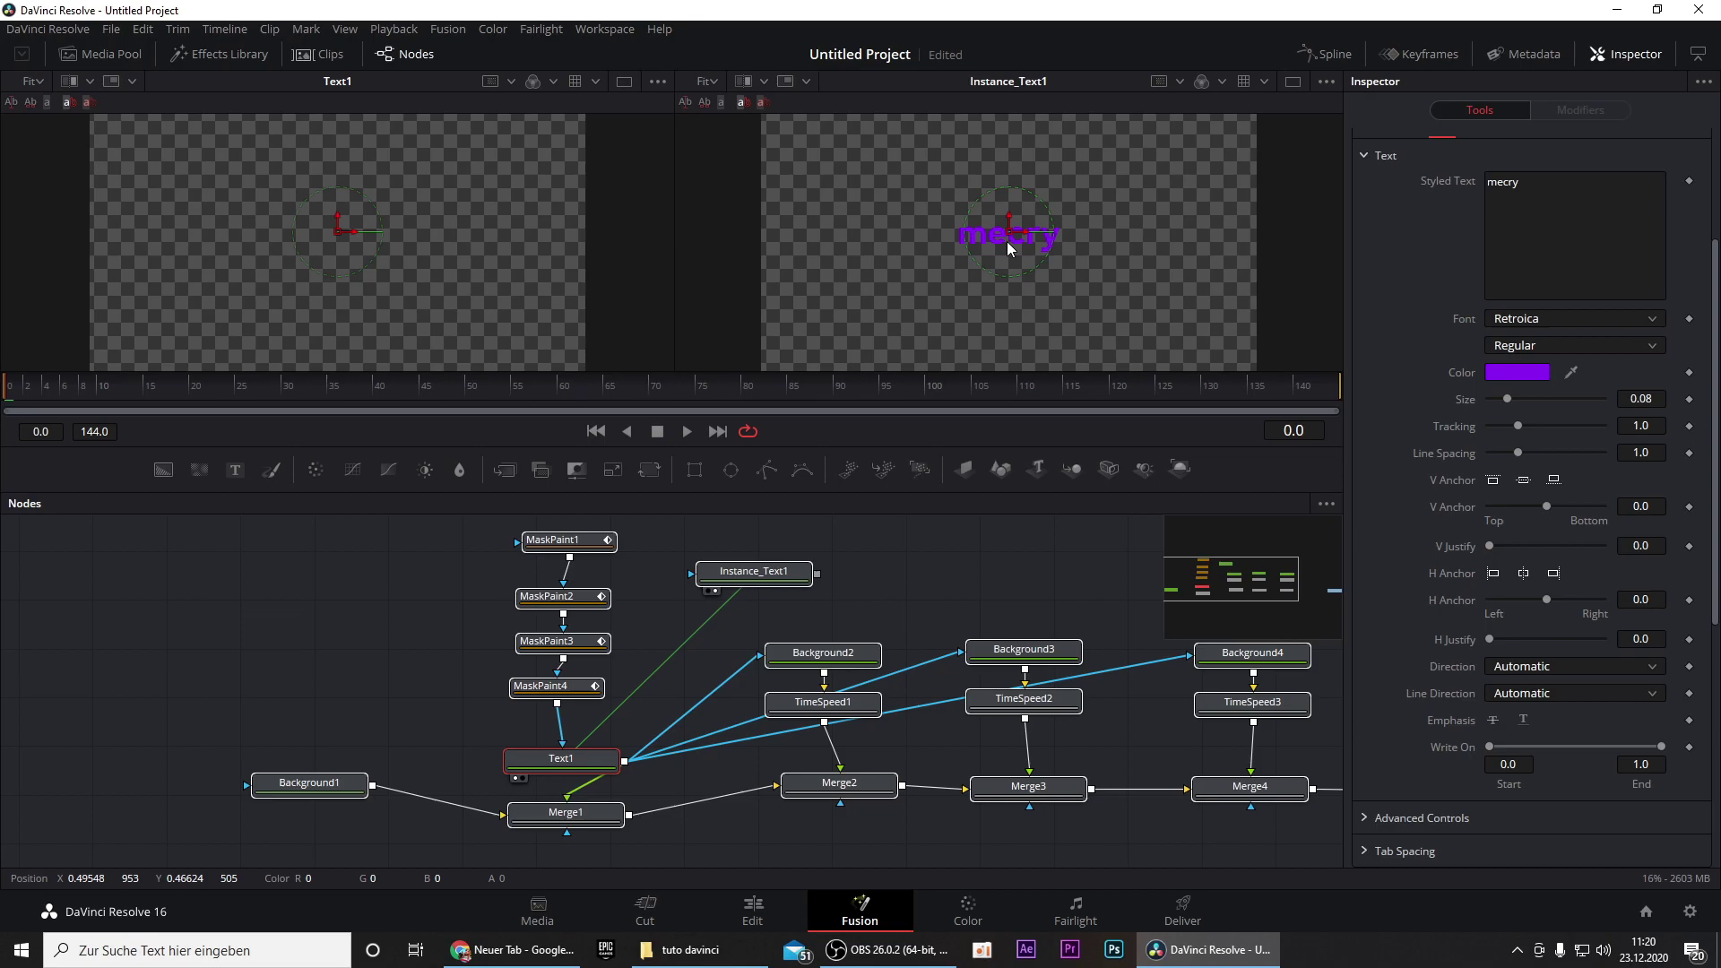
{"action": "scroll", "coordinate": [1008, 240], "scroll_direction": "up", "scroll_amount": 3}
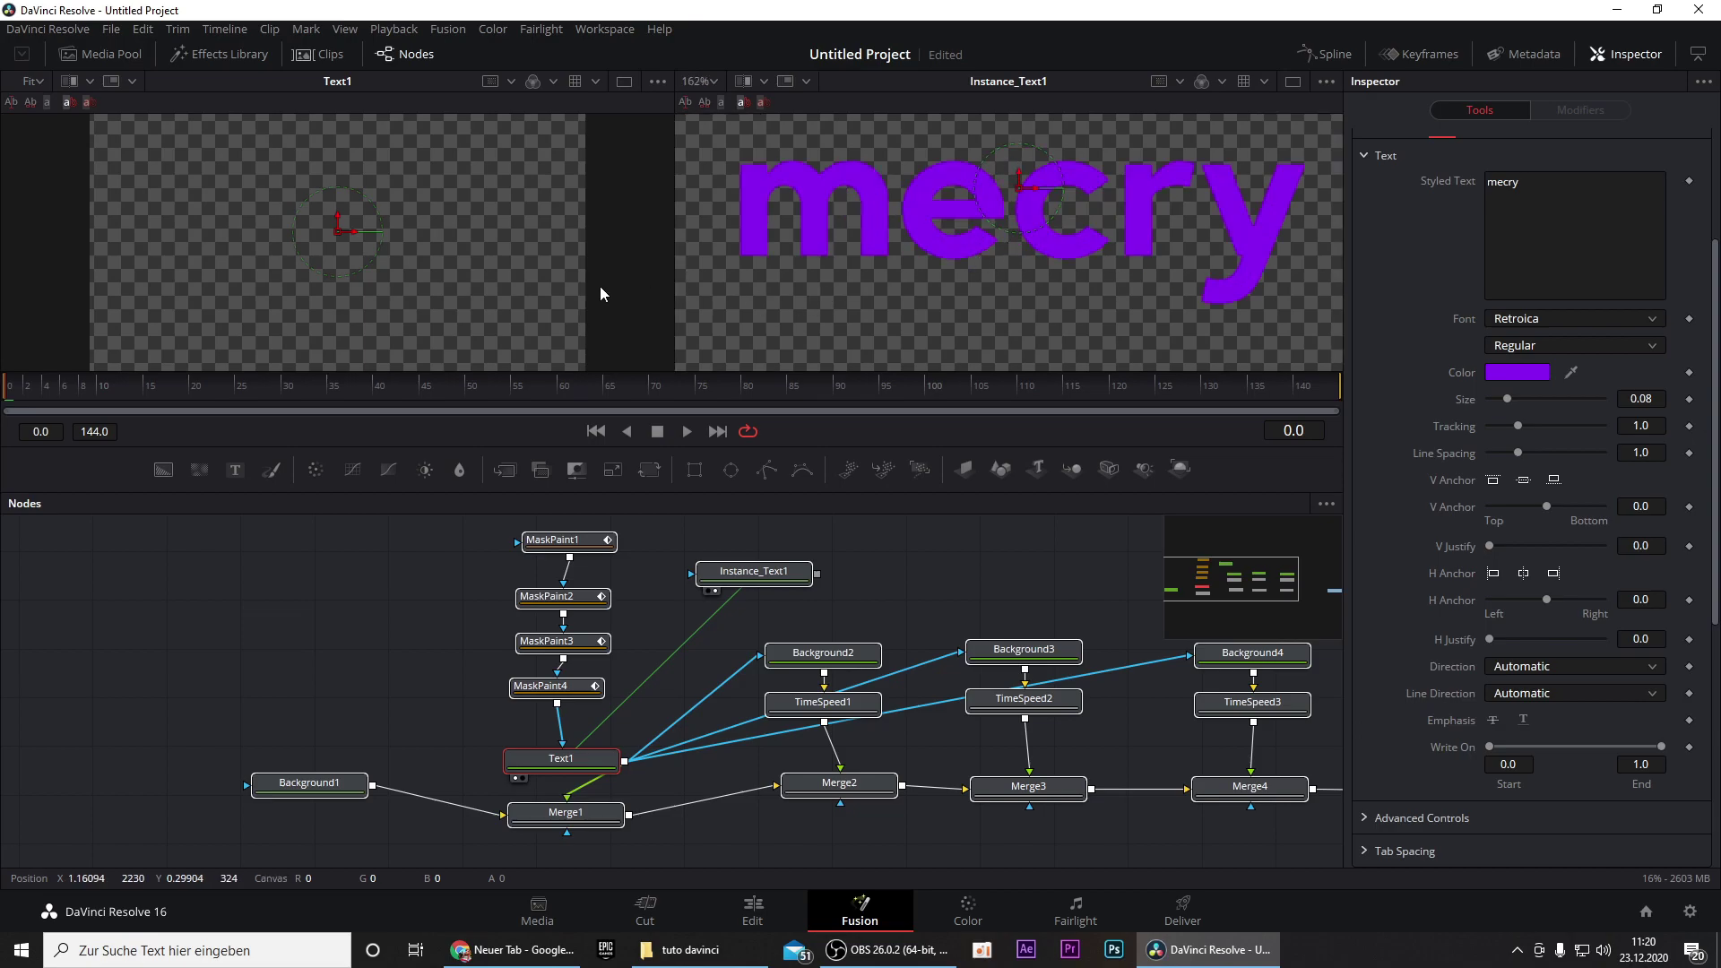
{"action": "scroll", "coordinate": [320, 246], "scroll_direction": "up", "scroll_amount": 1}
{"action": "scroll", "coordinate": [378, 244], "scroll_direction": "up", "scroll_amount": 1}
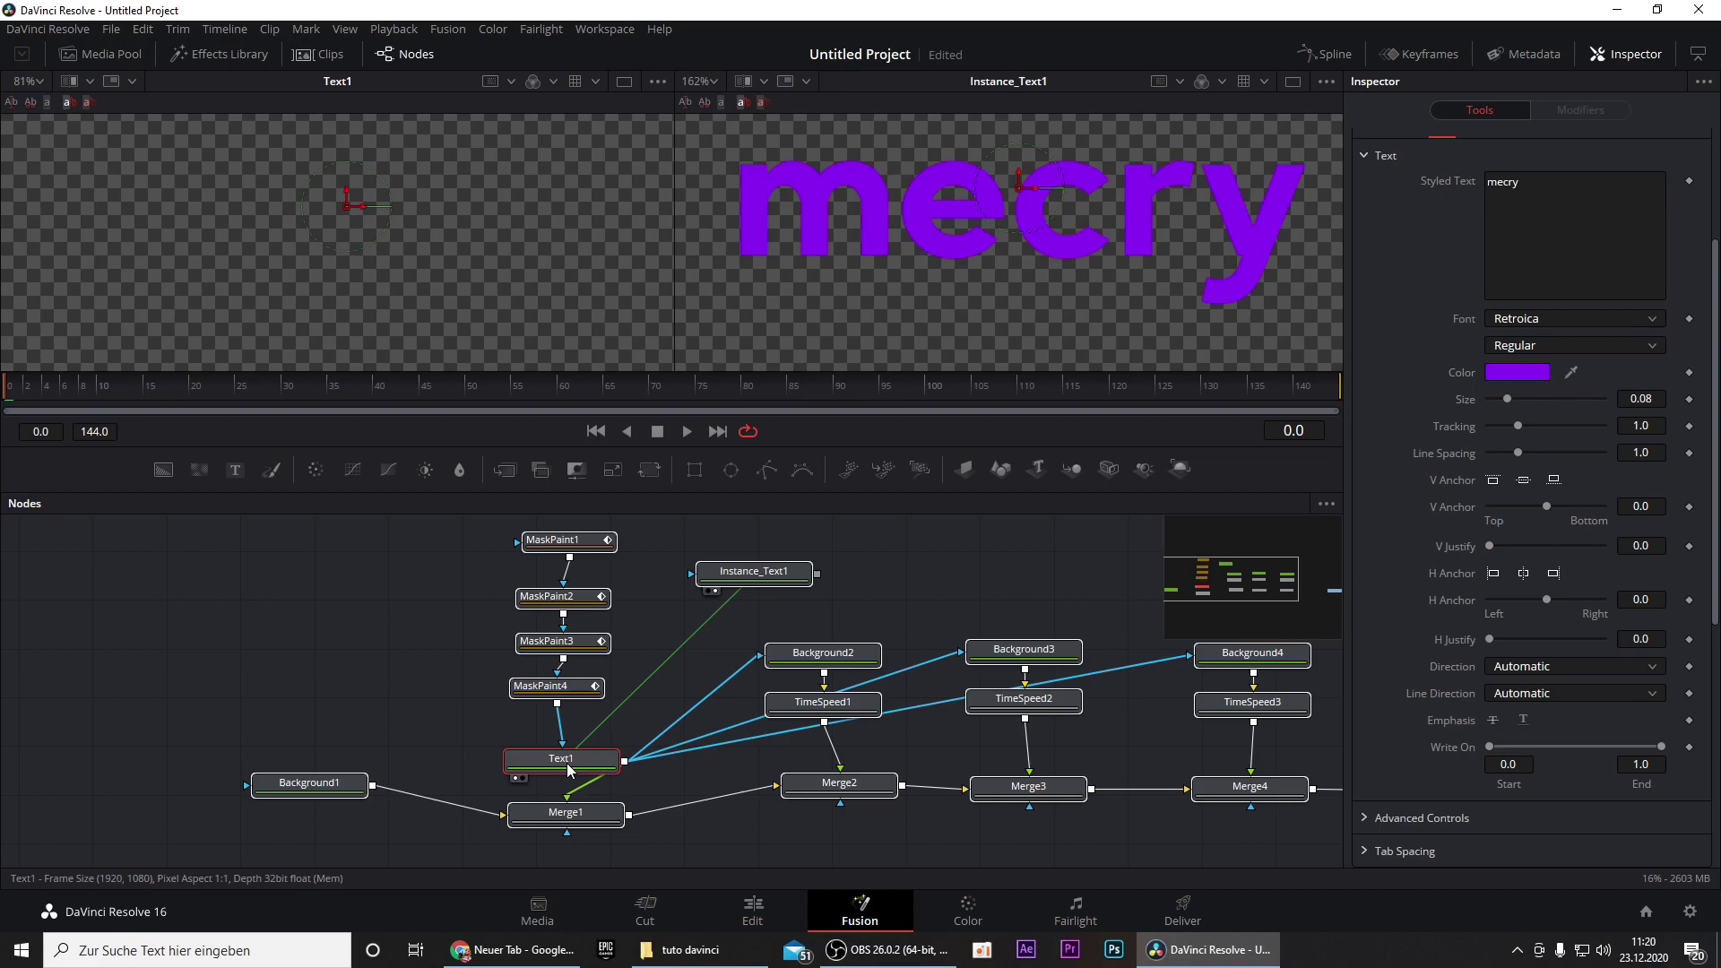
- Add a Mask Paint node (MaskPaint5) between MaskPaint4 and Text1 by searching 'mask'
{"action": "key", "text": "shift+space"}
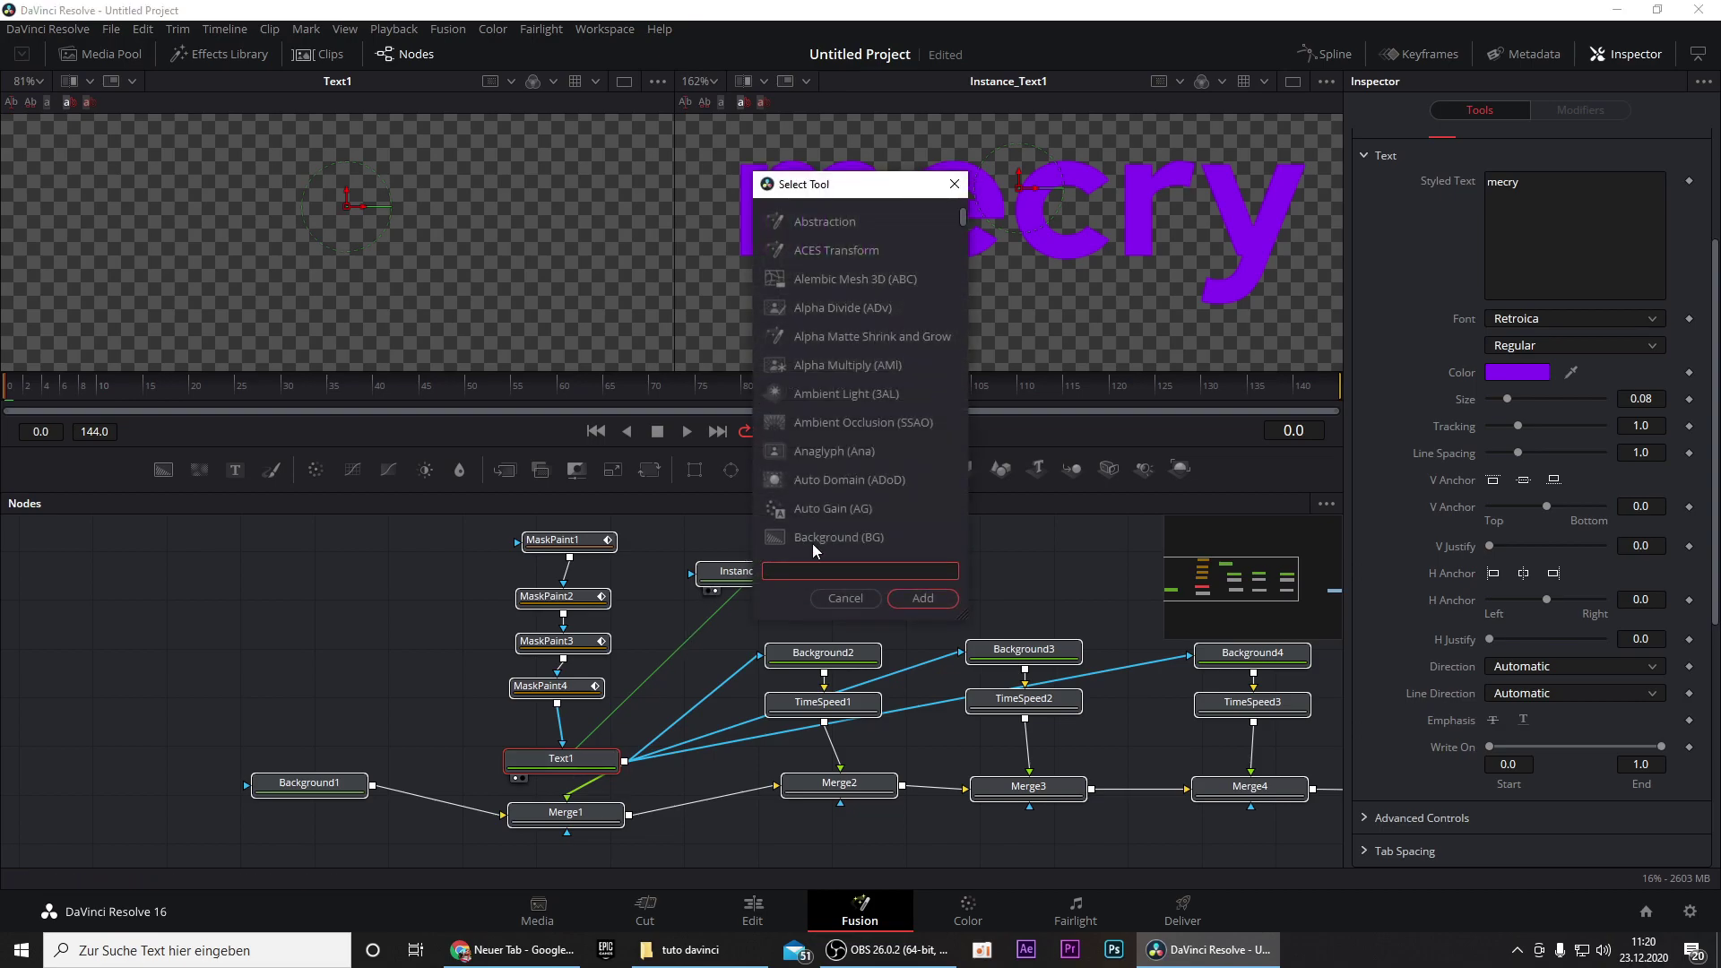
{"action": "type", "text": "mask"}
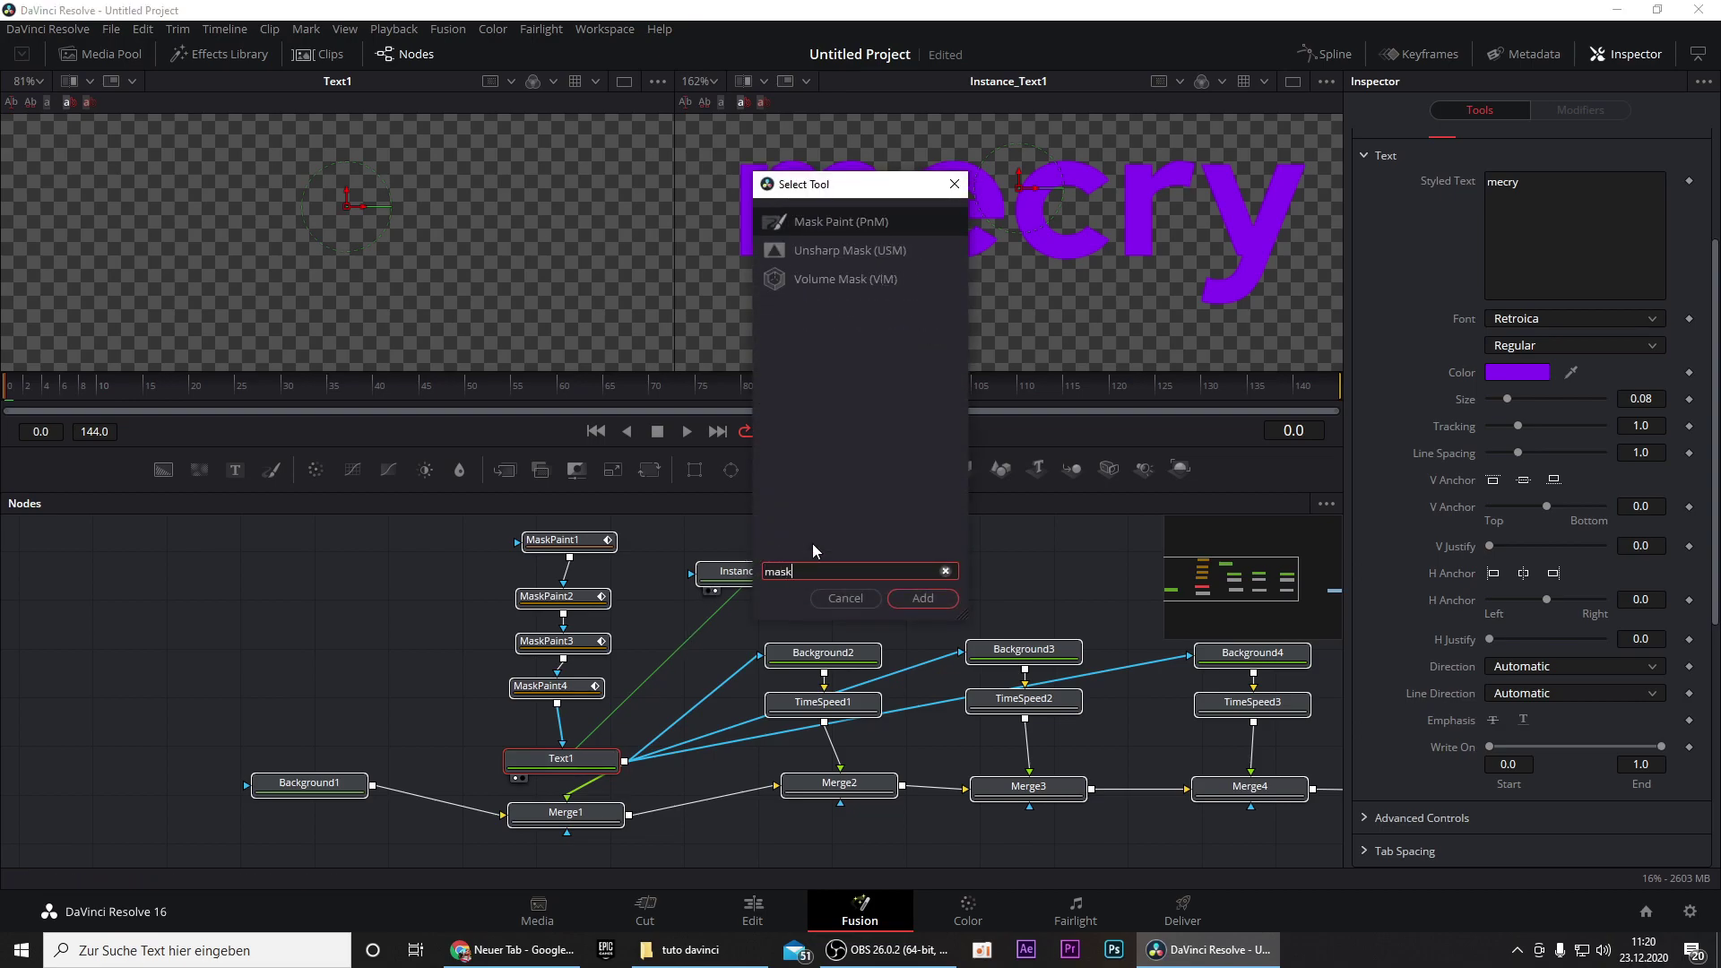
{"action": "left_click", "coordinate": [918, 604]}
{"action": "left_click_drag", "start_coordinate": [633, 619], "coordinate": [626, 667]}
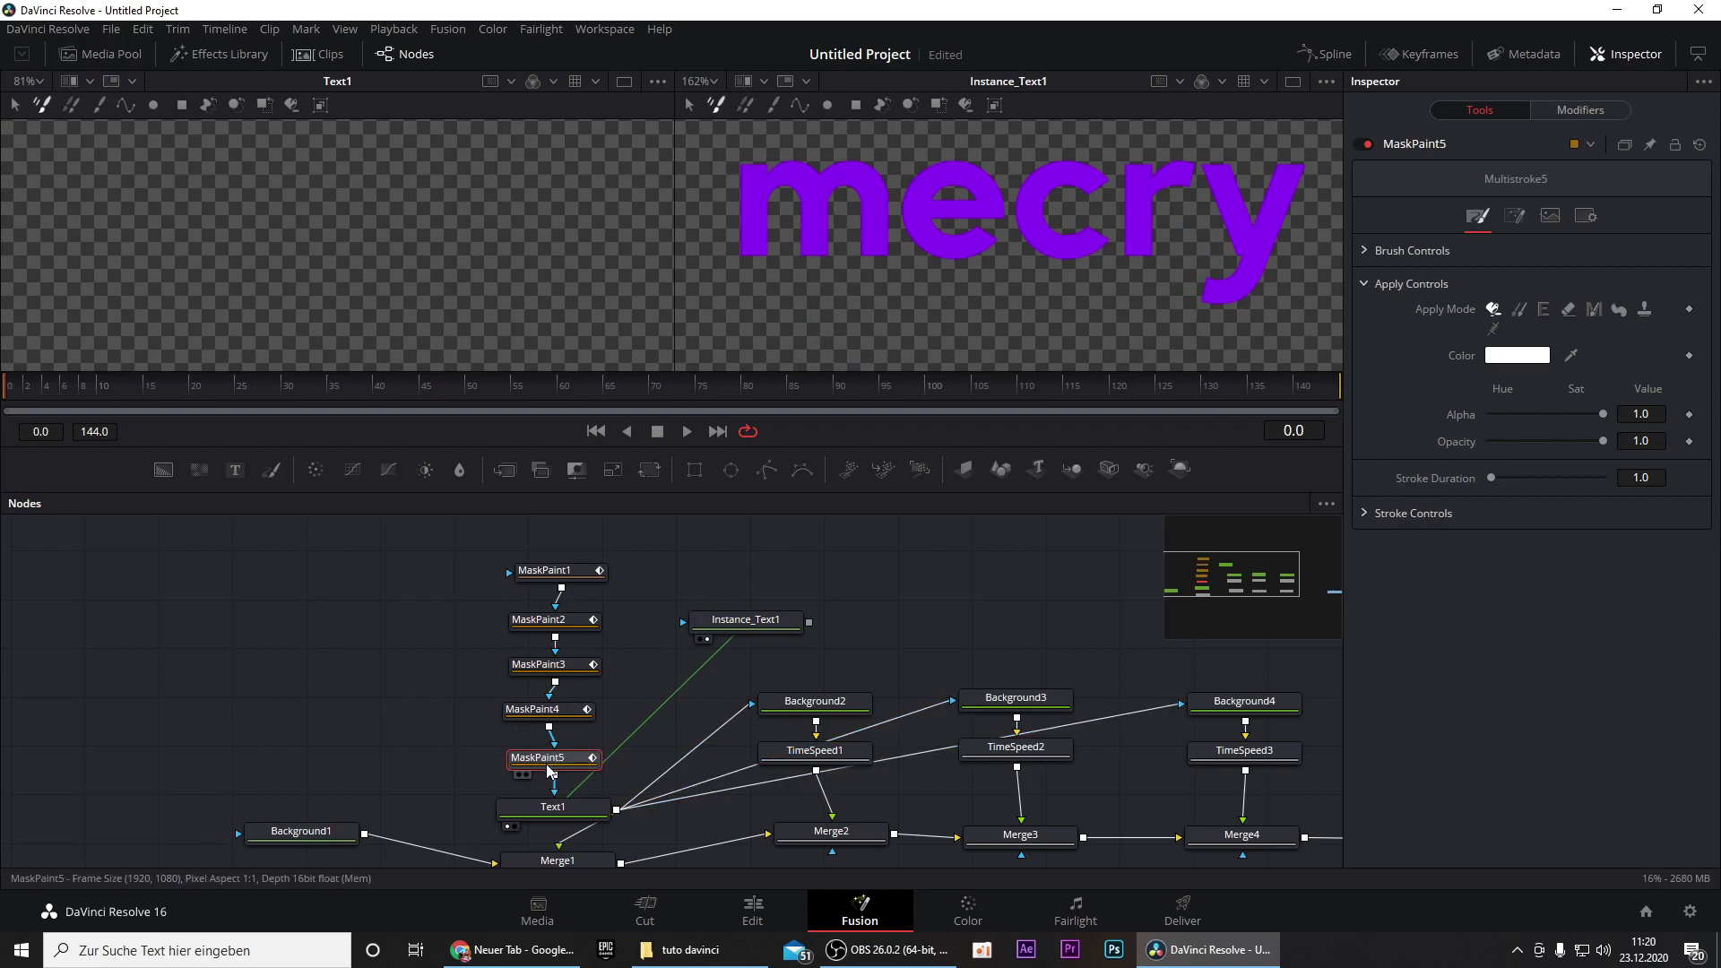
- Trace the m's first stem, first arch and middle stem with a polyline paint stroke
{"action": "left_click", "coordinate": [804, 109]}
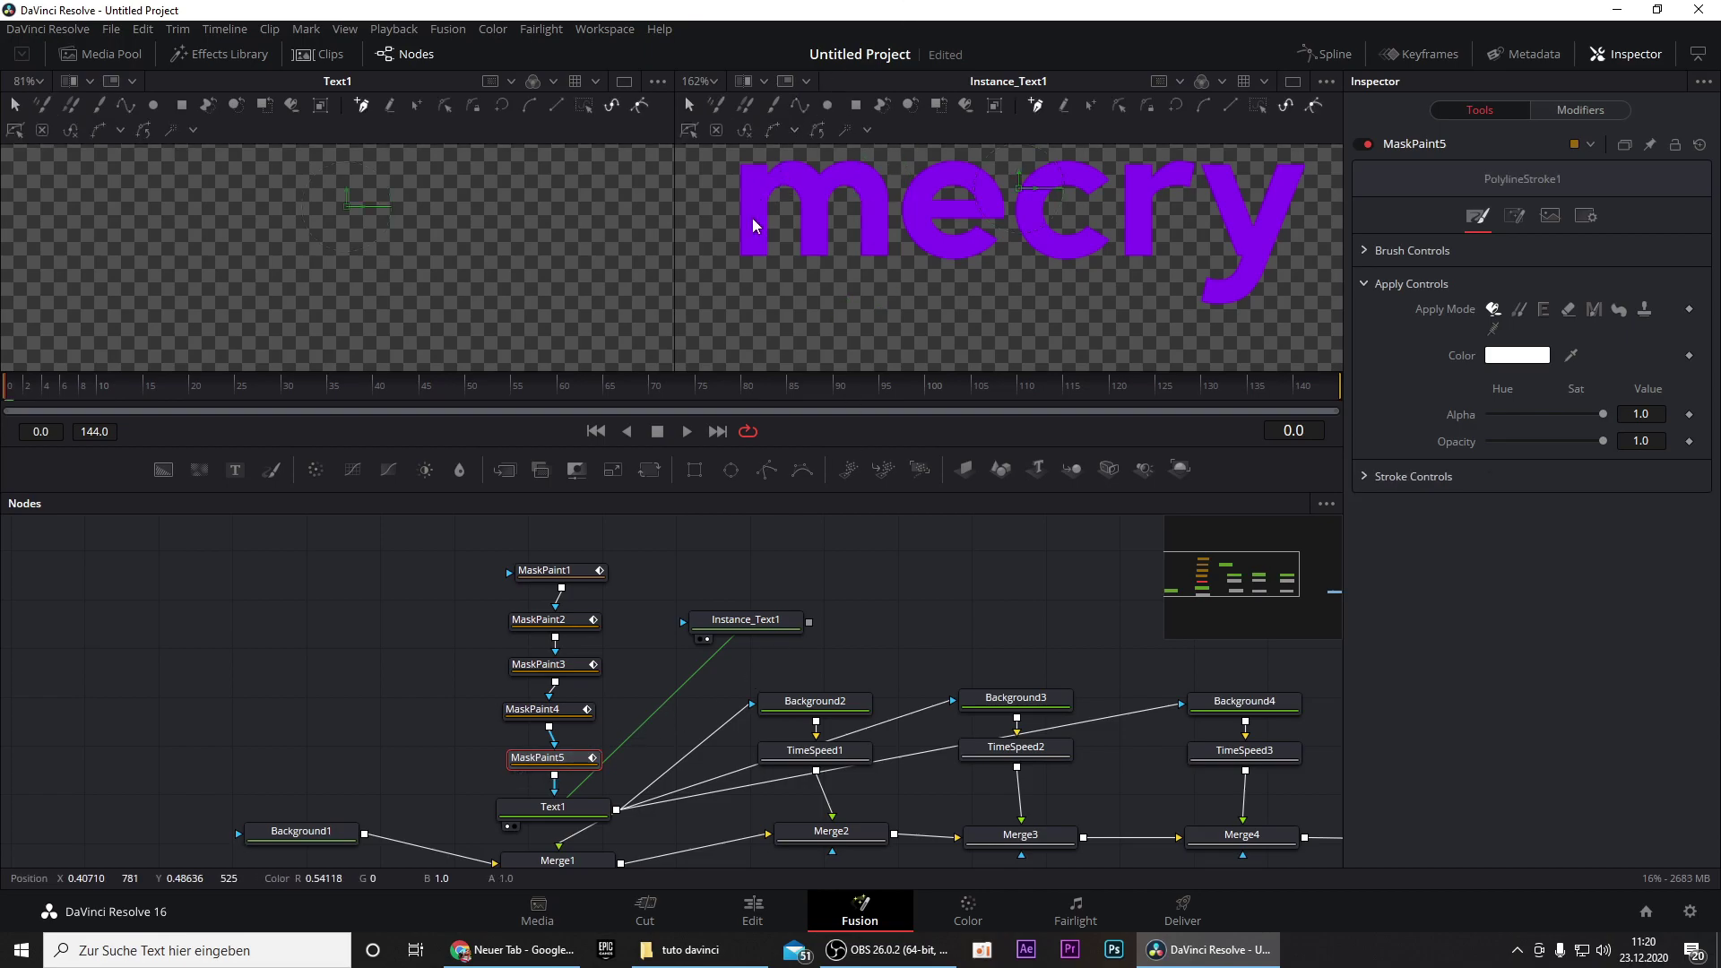
{"action": "scroll", "coordinate": [753, 225], "scroll_direction": "up", "scroll_amount": 2}
{"action": "scroll", "coordinate": [813, 249], "scroll_direction": "up", "scroll_amount": 1}
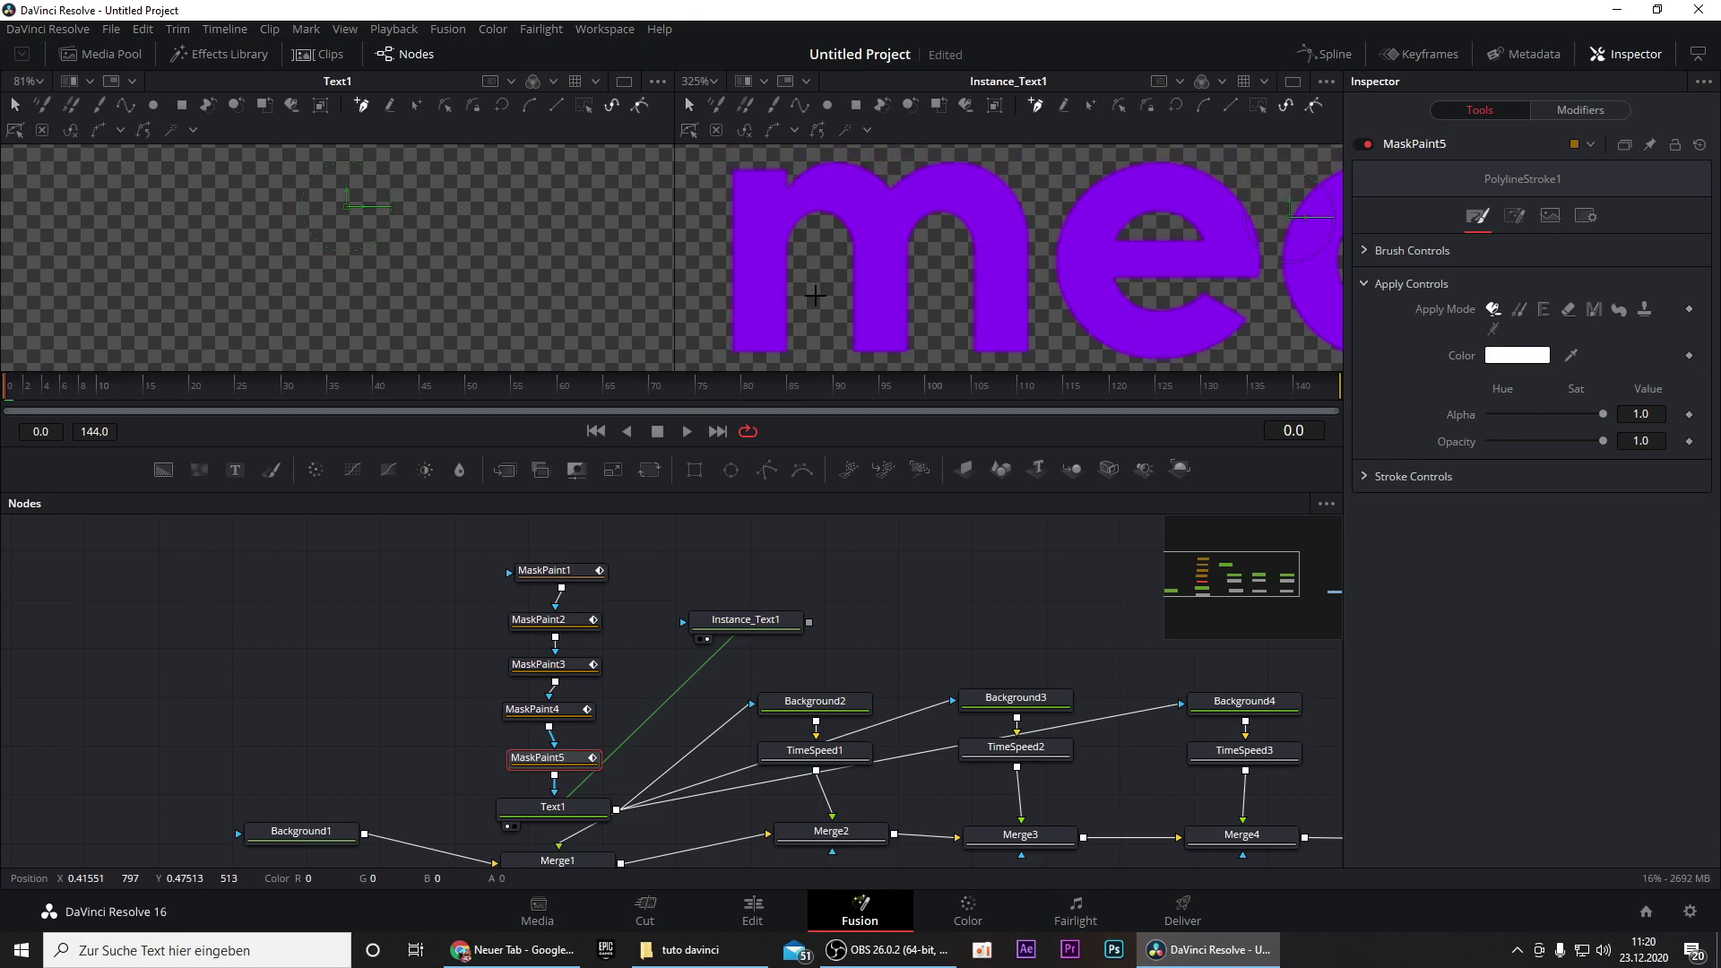
{"action": "scroll", "coordinate": [843, 287], "scroll_direction": "down", "scroll_amount": 1}
{"action": "scroll", "coordinate": [843, 287], "scroll_direction": "right", "scroll_amount": 2}
{"action": "scroll", "coordinate": [842, 287], "scroll_direction": "left", "scroll_amount": 2}
{"action": "scroll", "coordinate": [842, 282], "scroll_direction": "right", "scroll_amount": 1}
{"action": "scroll", "coordinate": [839, 269], "scroll_direction": "left", "scroll_amount": 1}
{"action": "scroll", "coordinate": [839, 268], "scroll_direction": "left", "scroll_amount": 1}
{"action": "scroll", "coordinate": [851, 278], "scroll_direction": "up", "scroll_amount": 1}
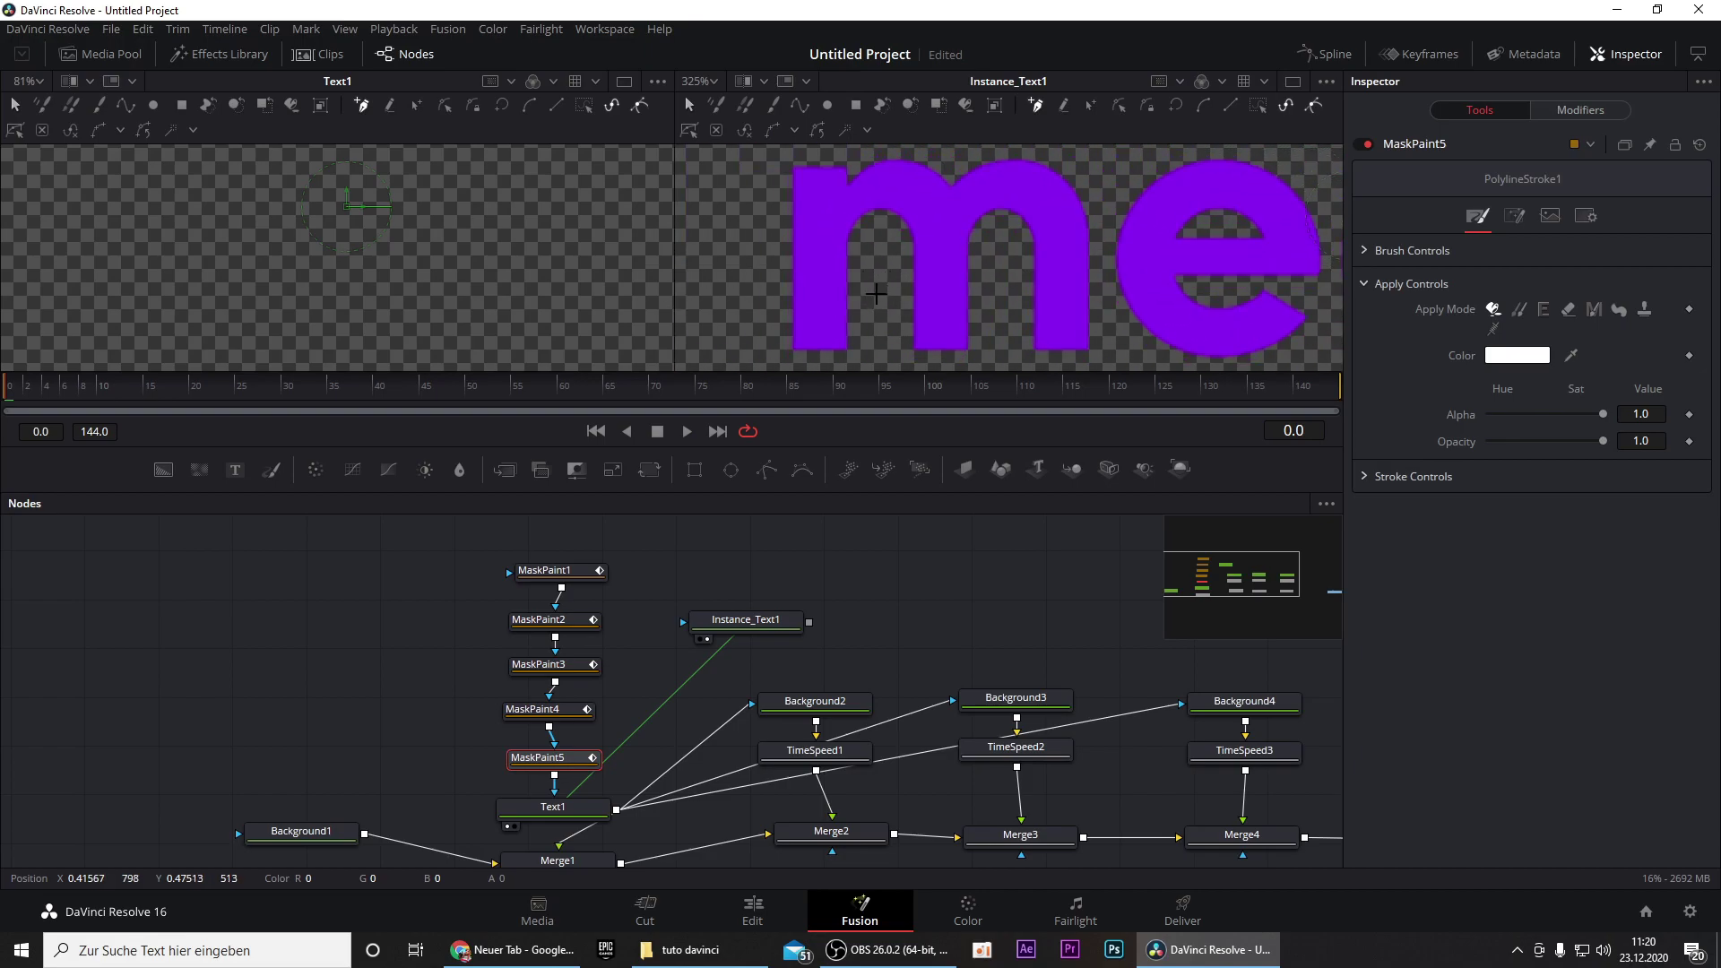
{"action": "scroll", "coordinate": [876, 293], "scroll_direction": "right", "scroll_amount": 1}
{"action": "scroll", "coordinate": [852, 291], "scroll_direction": "down", "scroll_amount": 1}
{"action": "scroll", "coordinate": [846, 288], "scroll_direction": "right", "scroll_amount": 1}
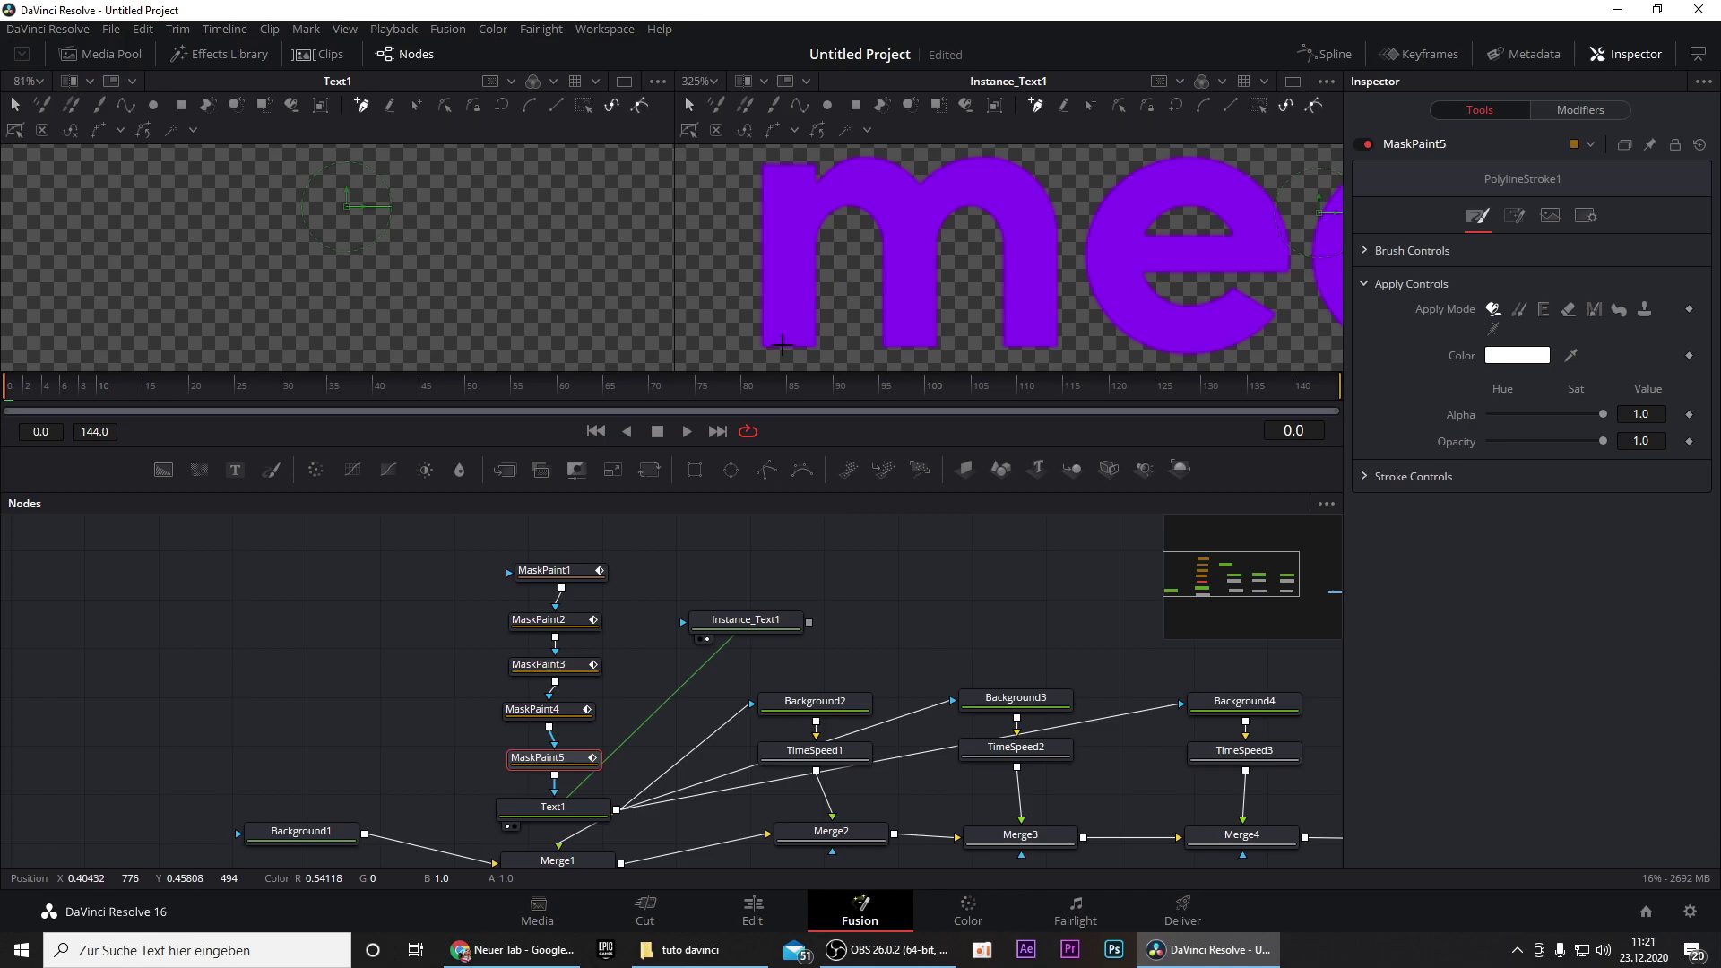
{"action": "left_click", "coordinate": [781, 346]}
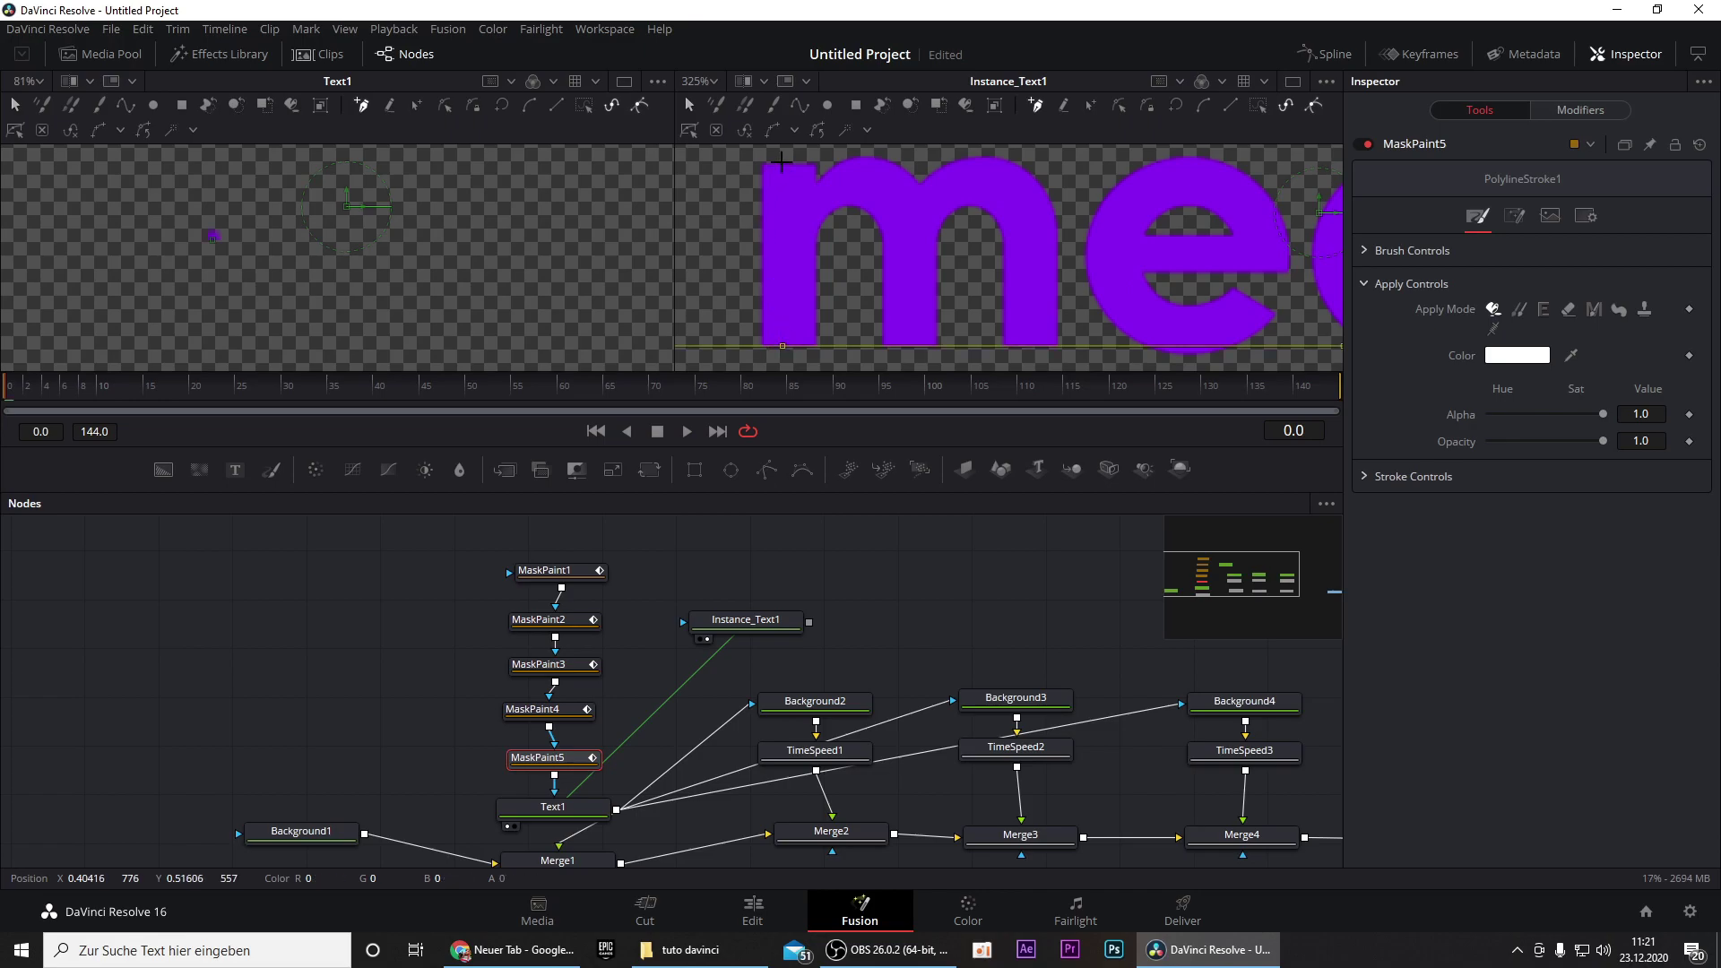
{"action": "left_click", "coordinate": [780, 167]}
{"action": "left_click", "coordinate": [804, 217]}
{"action": "scroll", "coordinate": [228, 209], "scroll_direction": "up", "scroll_amount": 5}
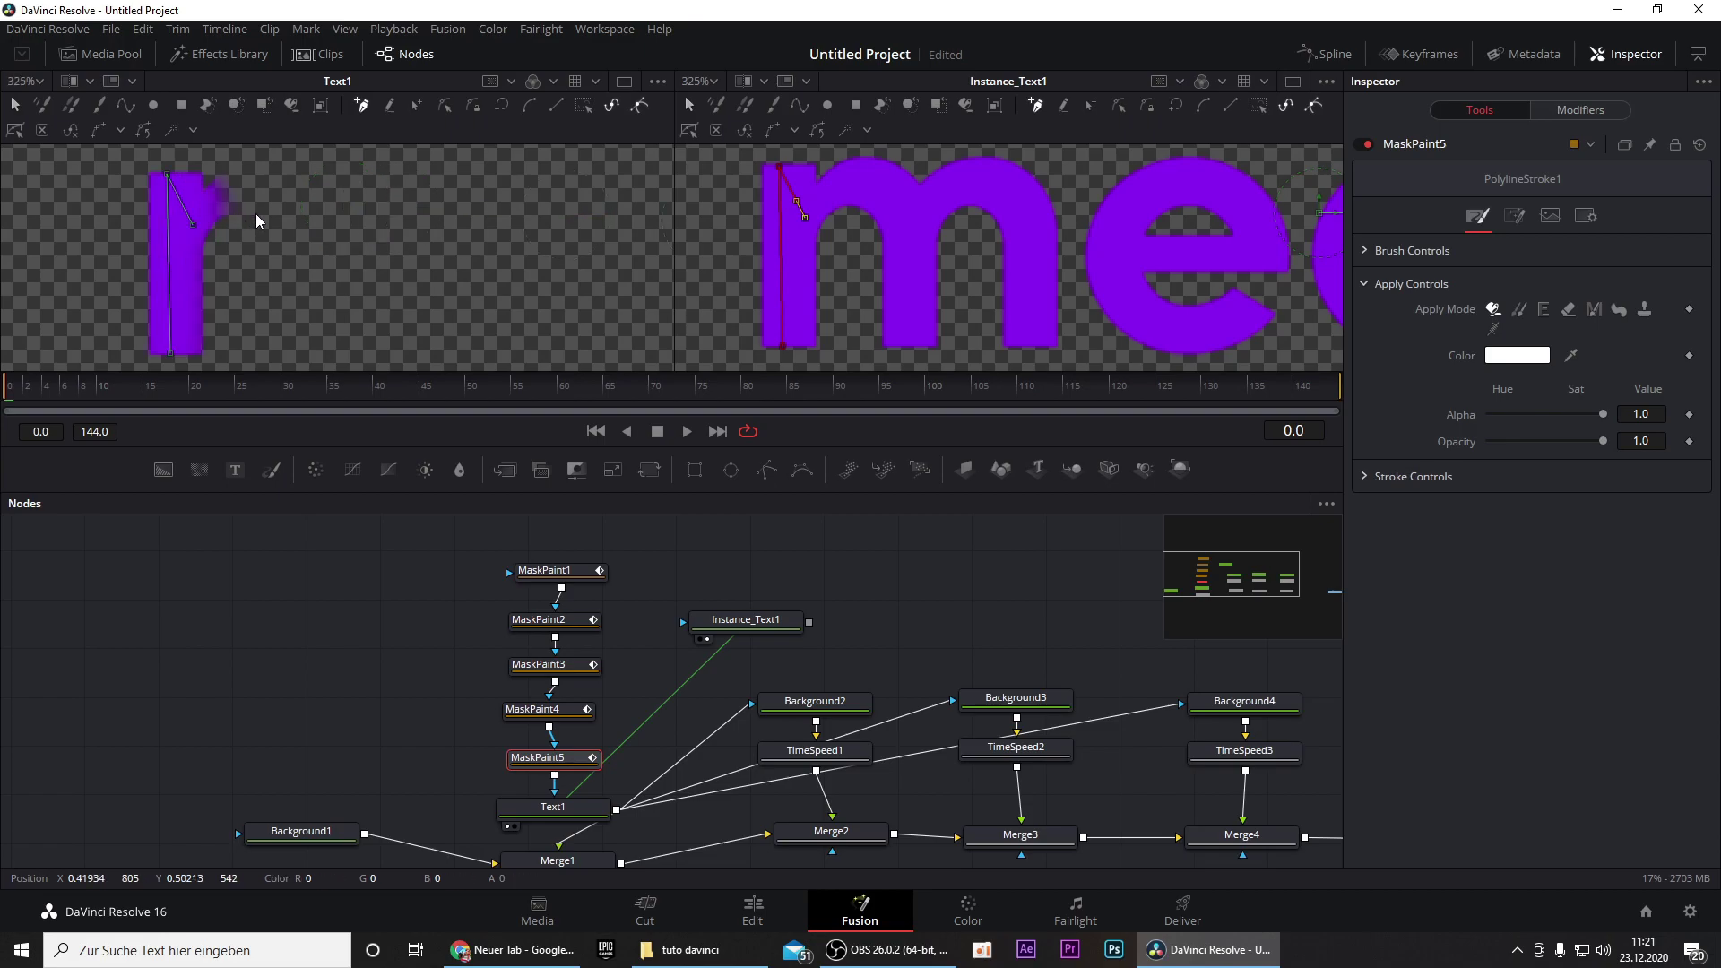
{"action": "left_click", "coordinate": [827, 191]}
{"action": "left_click", "coordinate": [853, 187]}
{"action": "left_click", "coordinate": [893, 192]}
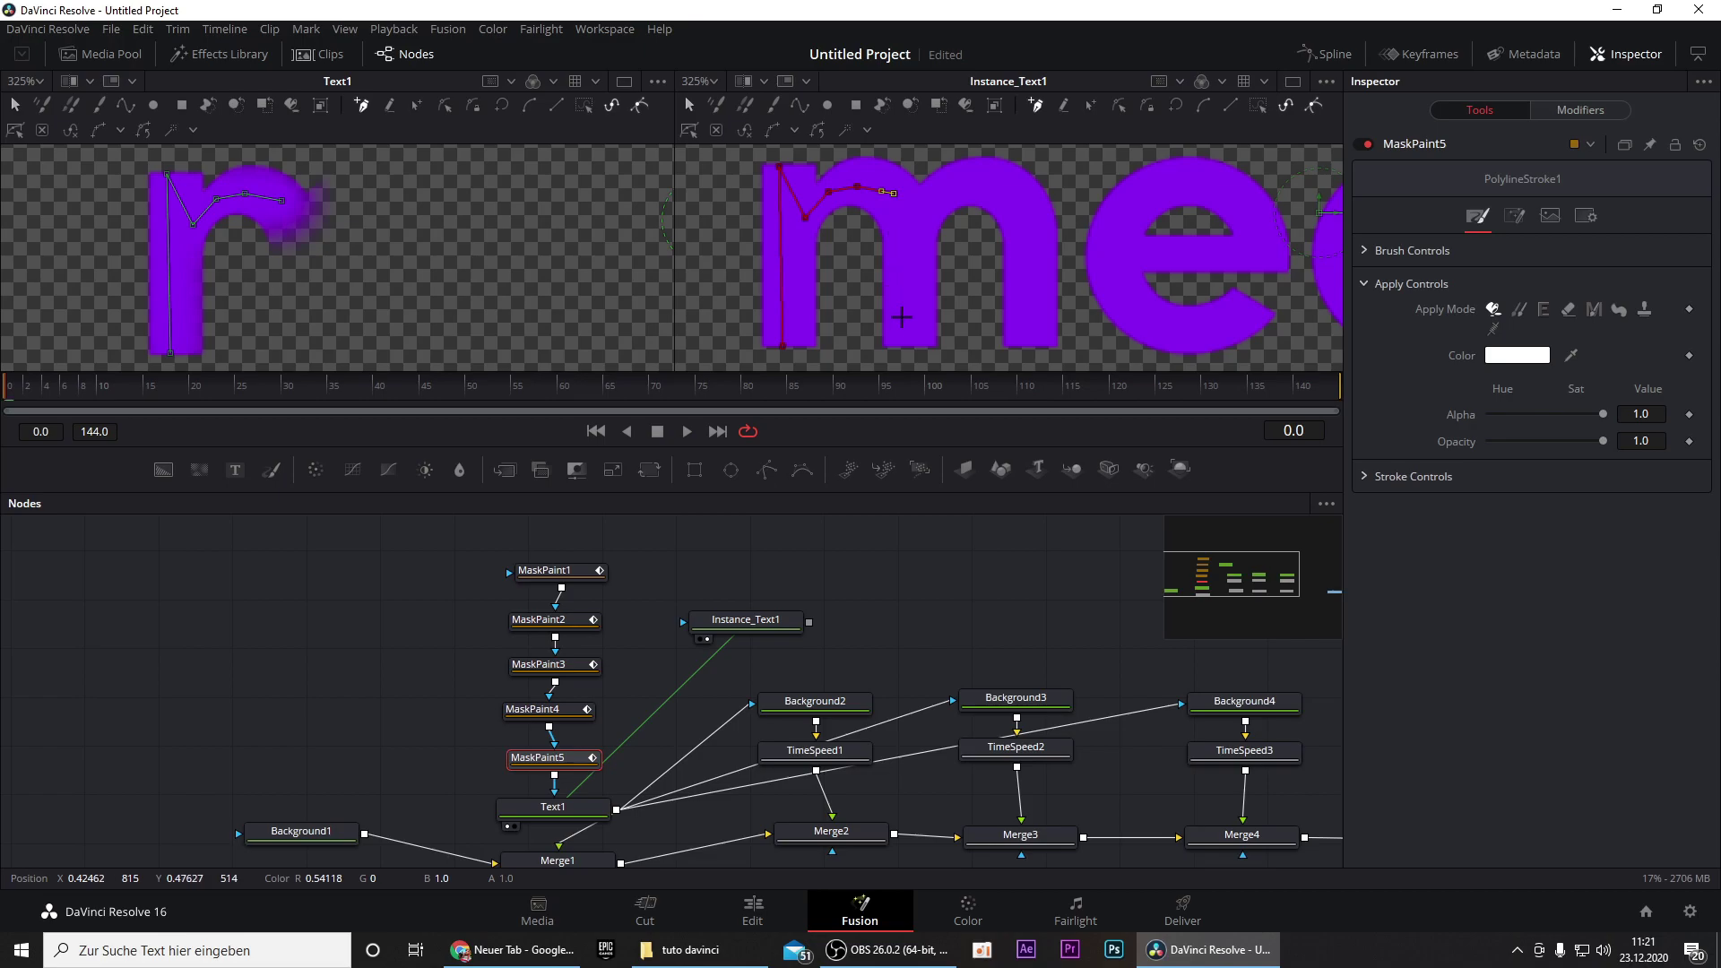
{"action": "left_click", "coordinate": [903, 342]}
- Finish the m stroke over the second arch and last stem, then set softness to 0.001
{"action": "left_click", "coordinate": [938, 201]}
{"action": "left_click", "coordinate": [978, 182]}
{"action": "left_click", "coordinate": [1000, 188]}
{"action": "left_click", "coordinate": [1022, 221]}
{"action": "left_click", "coordinate": [1031, 269]}
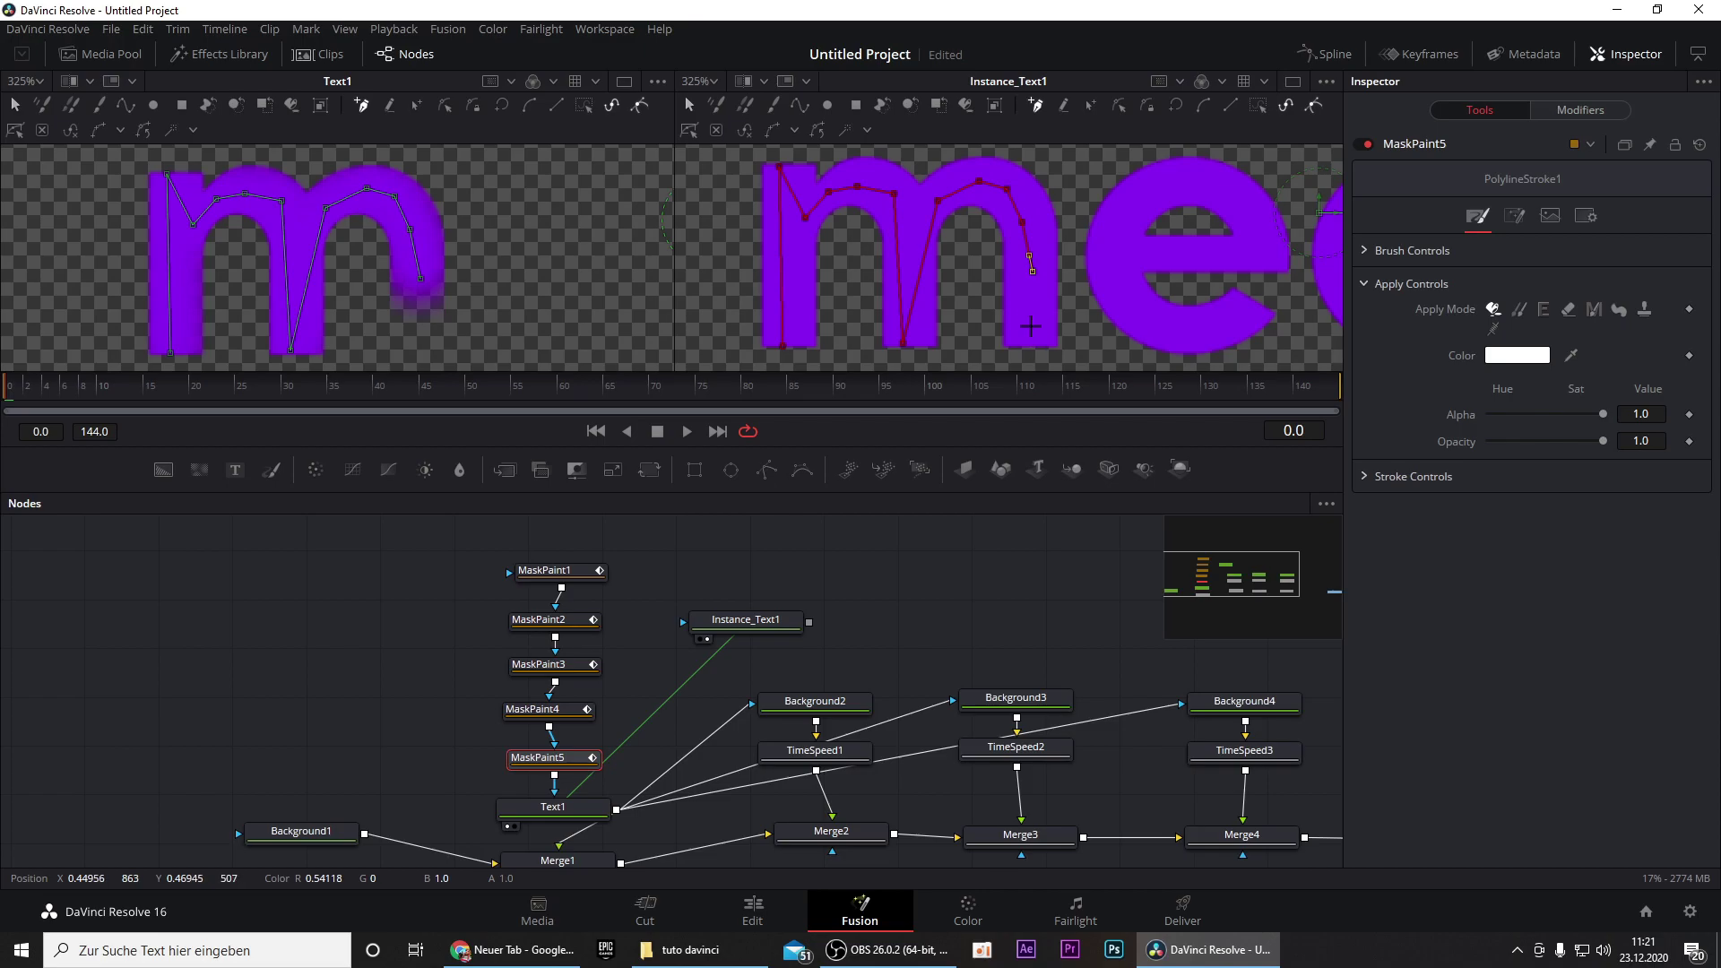
{"action": "key", "text": "ctrl+z"}
{"action": "key", "text": "ctrl+z"}
{"action": "key", "text": "ctrl+z"}
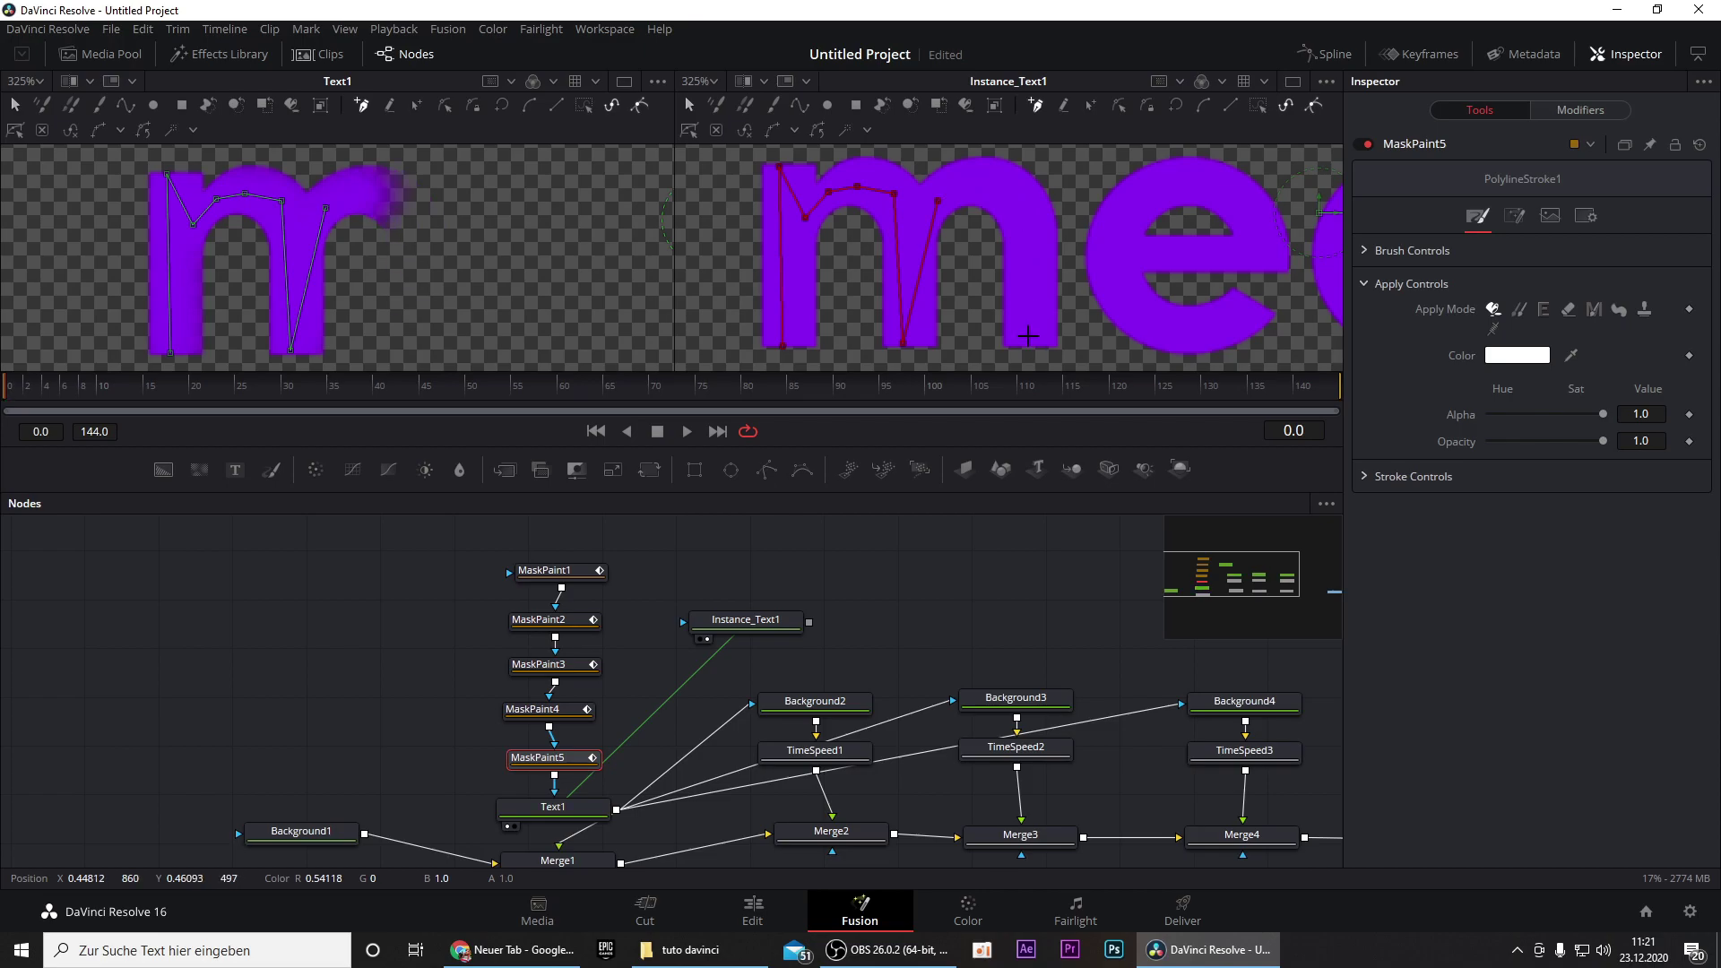
{"action": "left_click", "coordinate": [982, 181]}
{"action": "left_click", "coordinate": [1001, 191]}
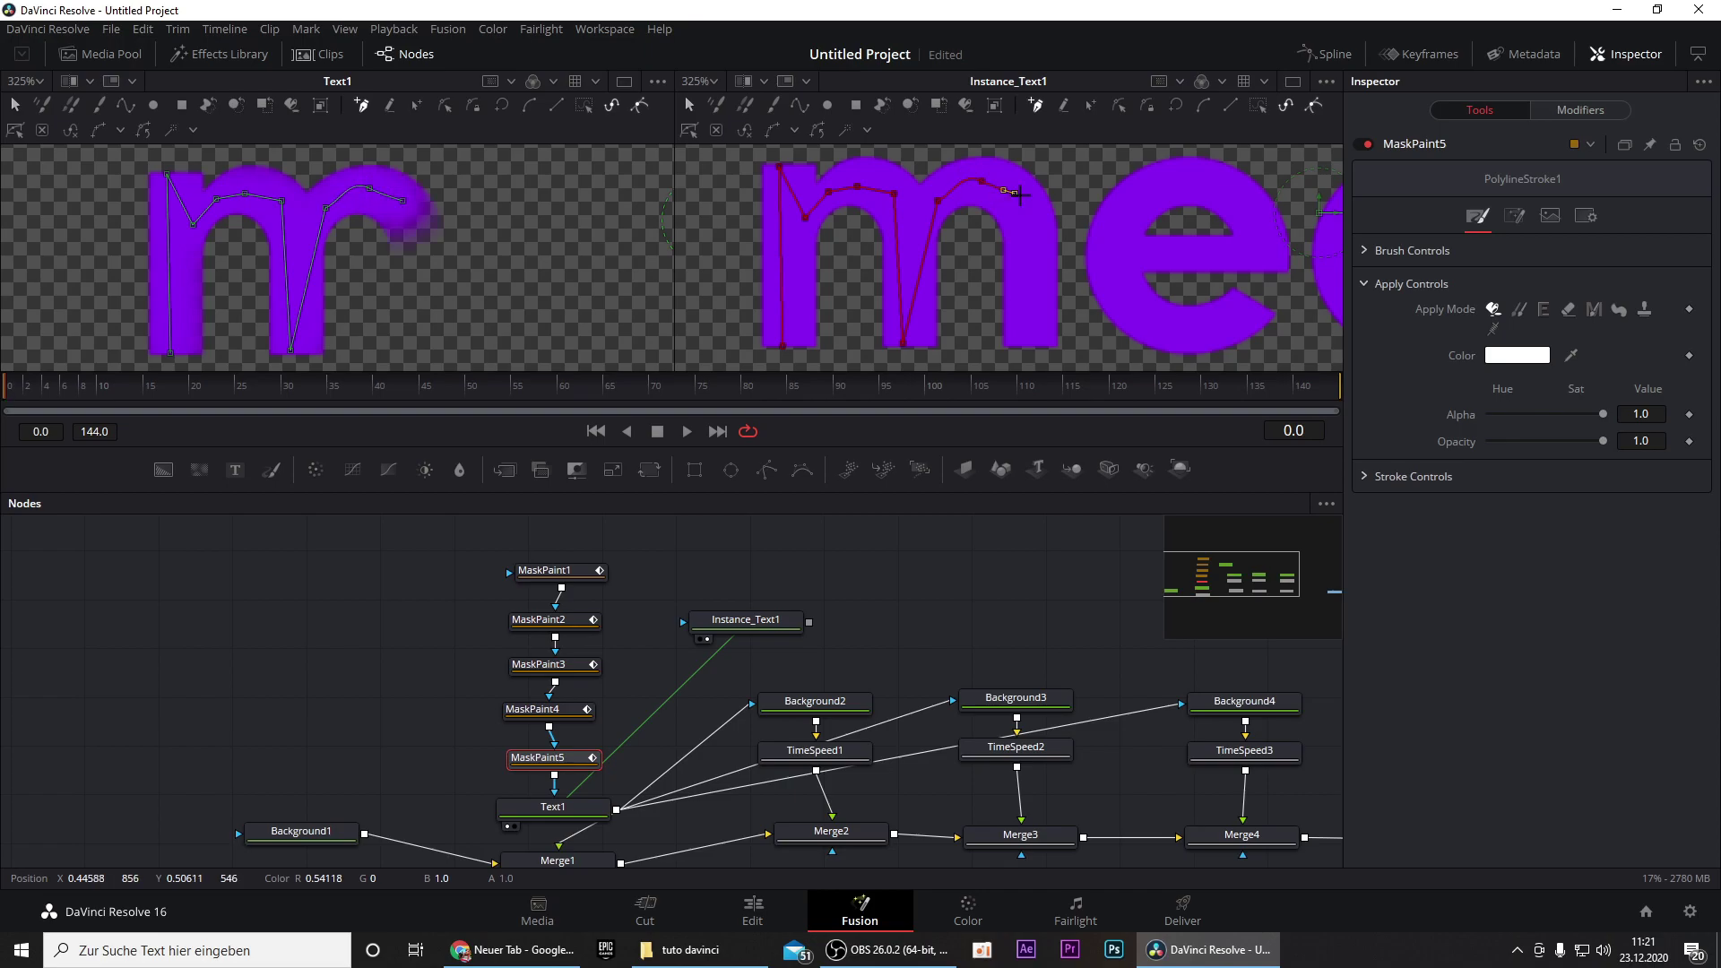
{"action": "left_click", "coordinate": [1022, 211]}
{"action": "left_click", "coordinate": [1033, 253]}
{"action": "left_click", "coordinate": [1032, 306]}
{"action": "left_click", "coordinate": [1029, 345]}
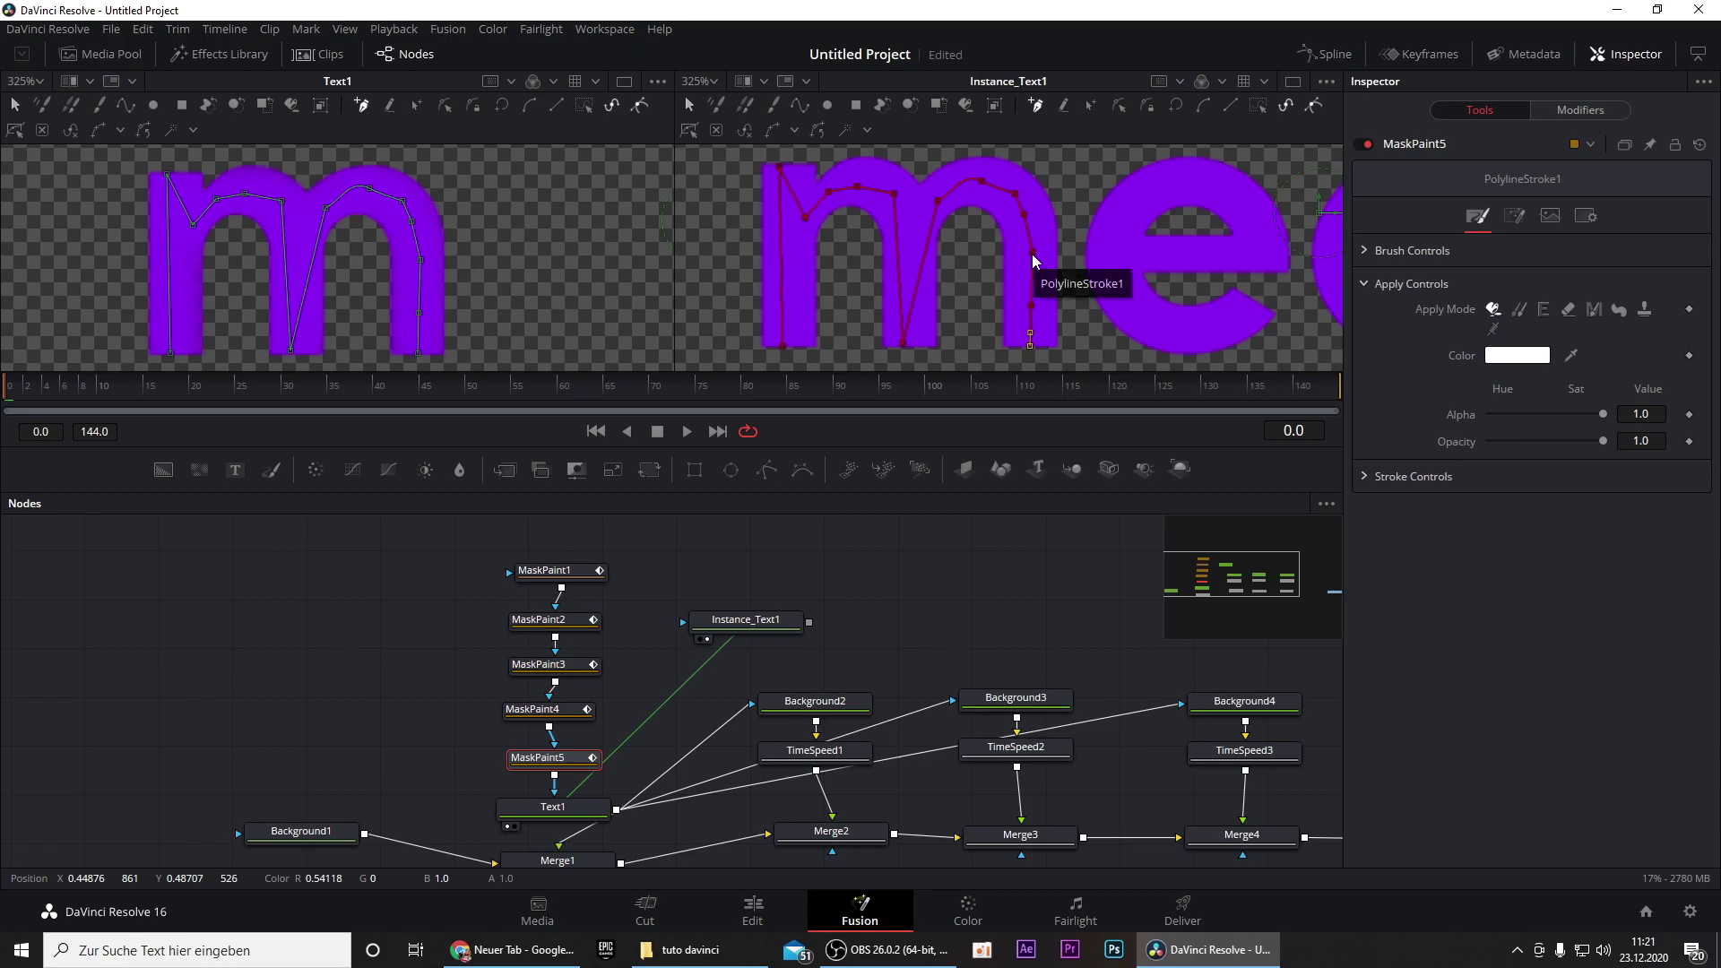
{"action": "mouse_move", "coordinate": [1033, 259]}
{"action": "left_mouse_down"}
{"action": "mouse_move", "coordinate": [1080, 260]}
{"action": "mouse_move", "coordinate": [1029, 262]}
{"action": "left_mouse_up"}
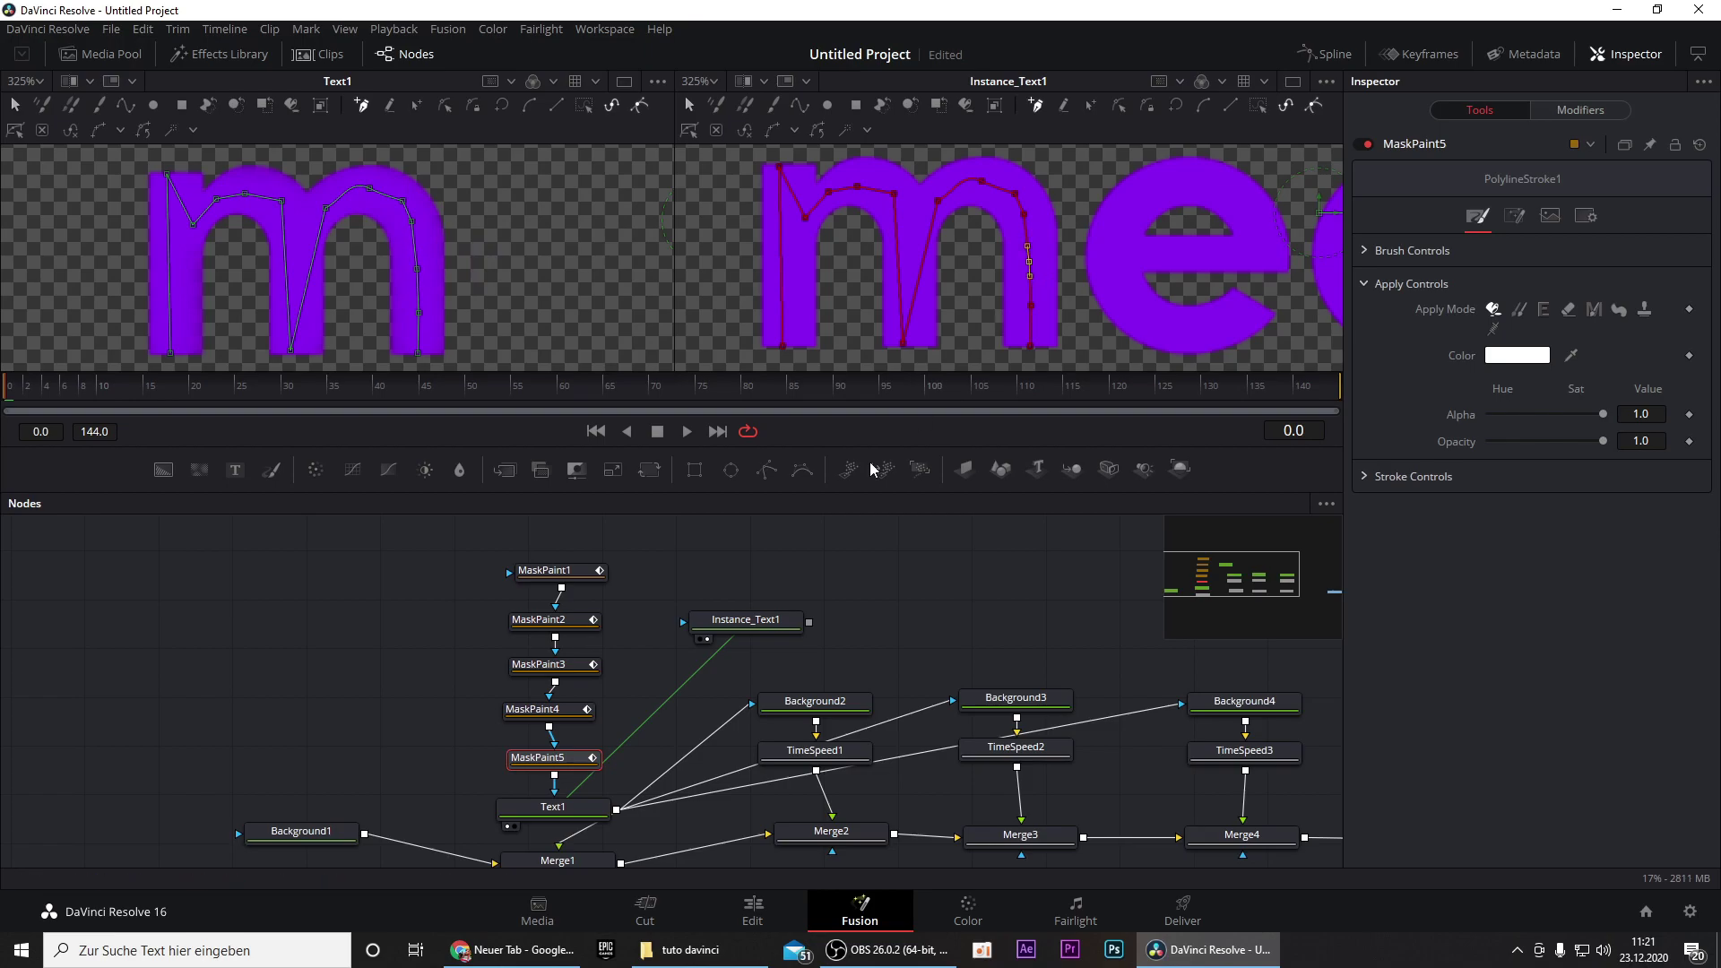
{"action": "left_click", "coordinate": [1427, 250]}
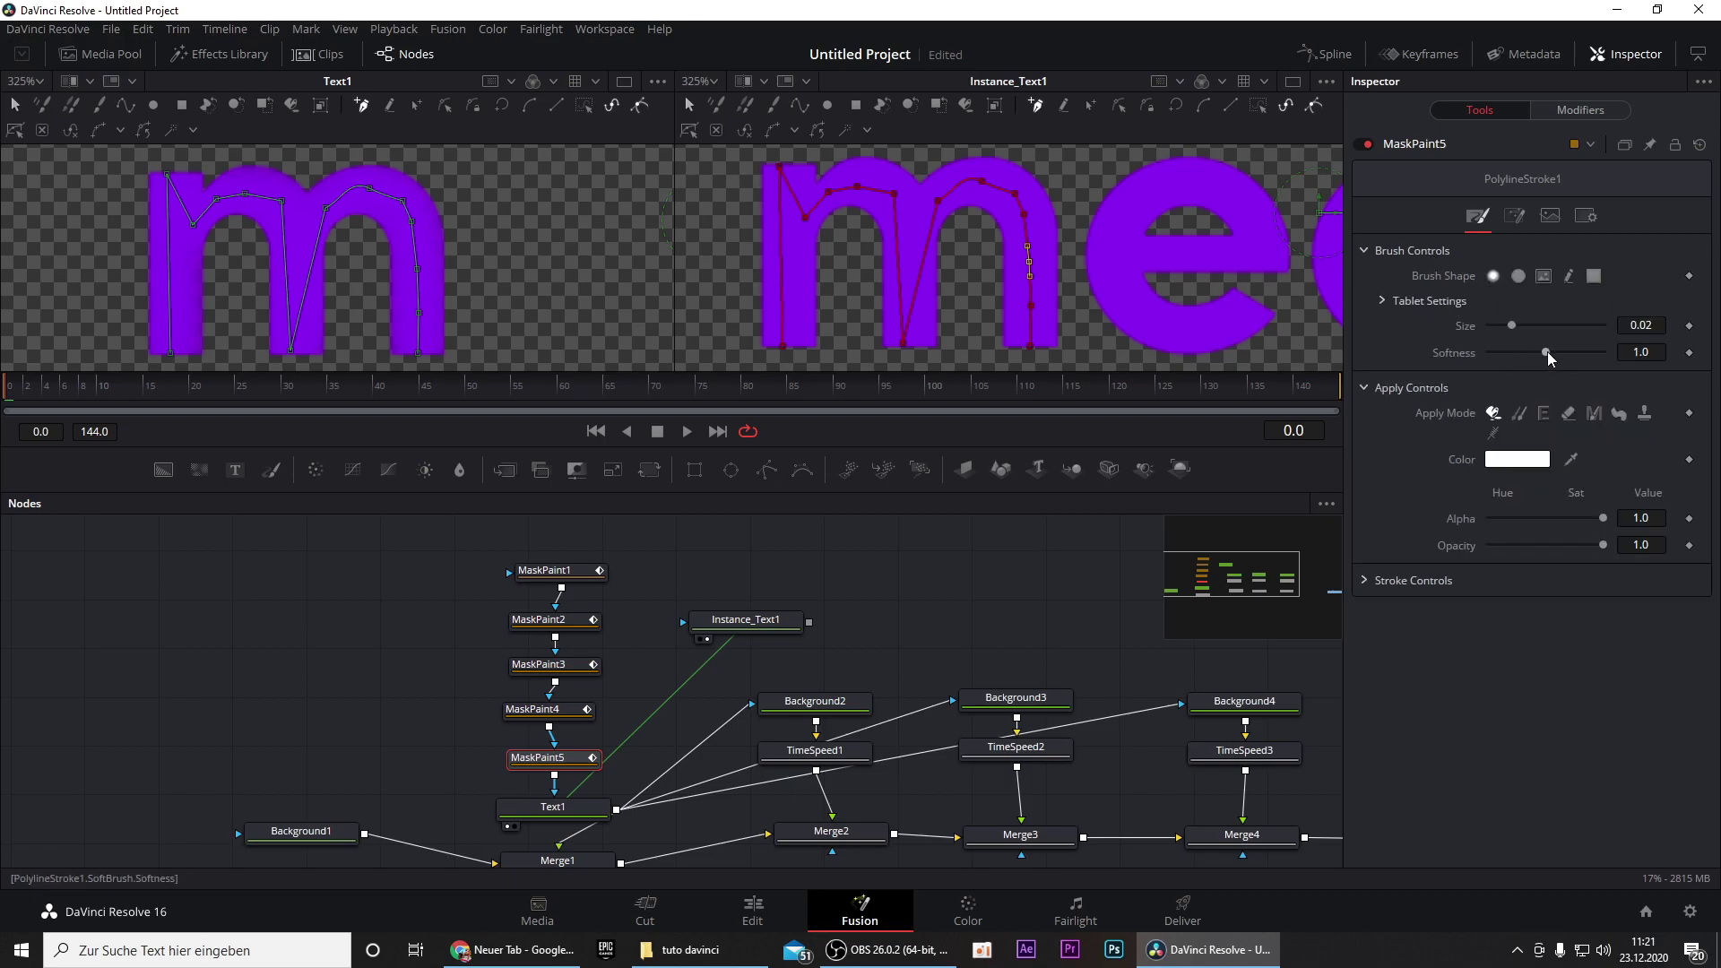
{"action": "left_click_drag", "start_coordinate": [1545, 352], "coordinate": [1384, 337]}
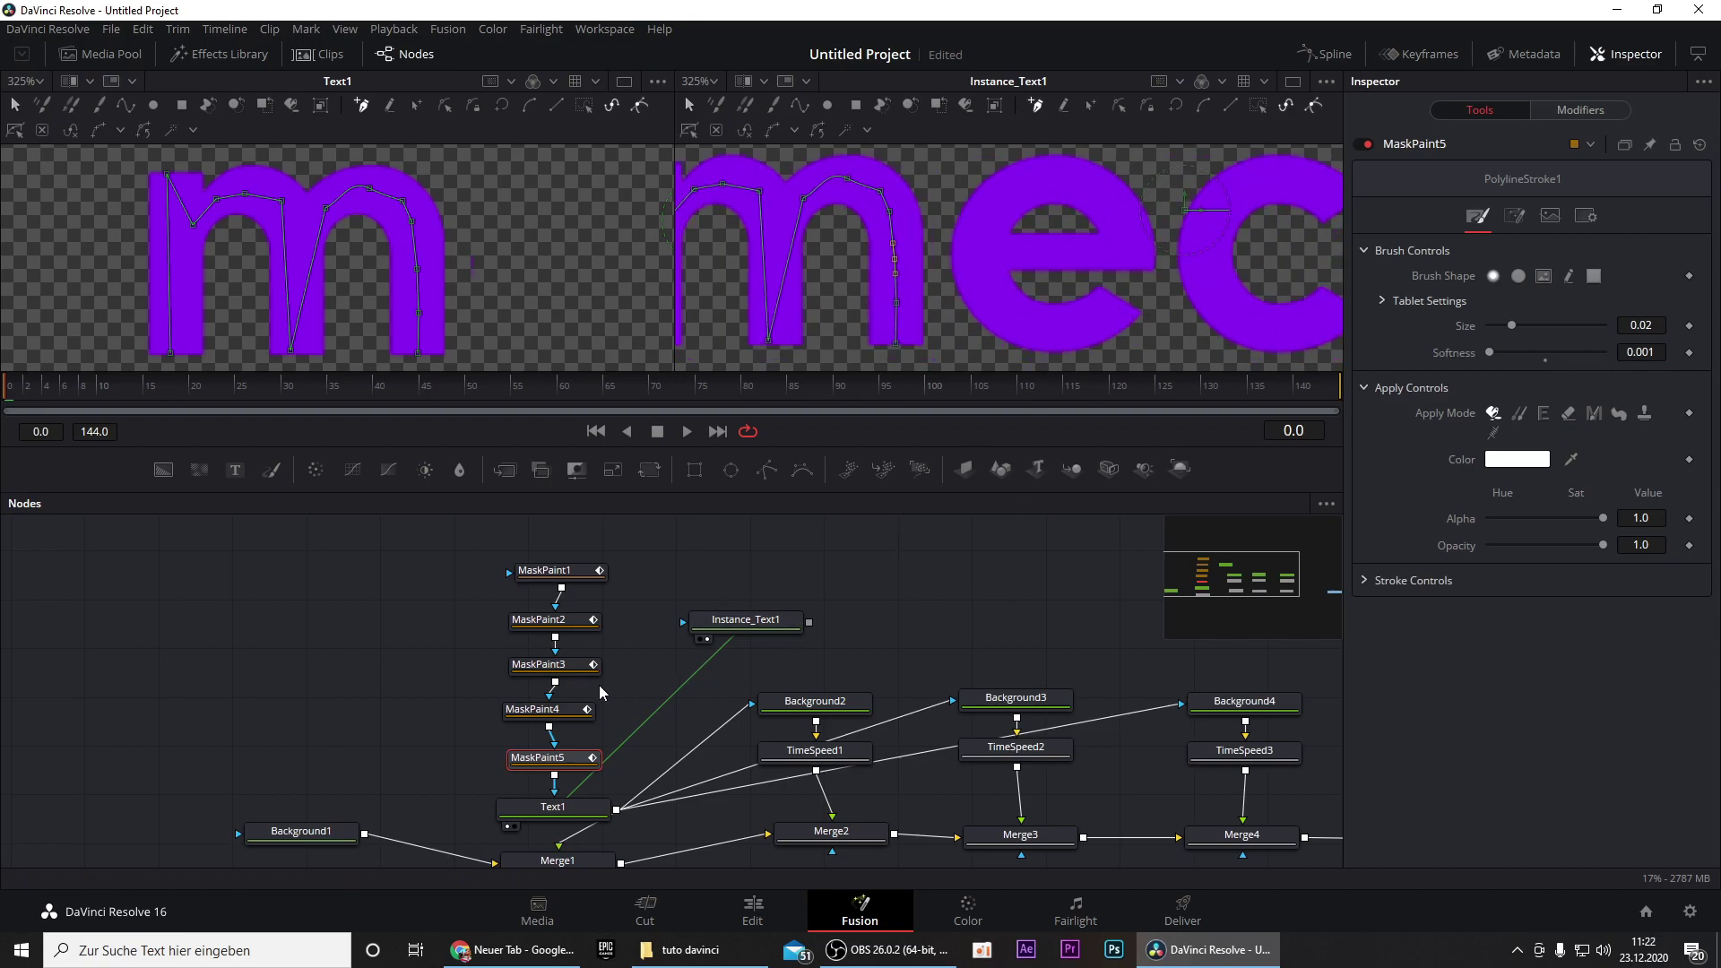
- Draw a polyline paint stroke around the e in MaskPaint4
{"action": "left_click", "coordinate": [531, 719]}
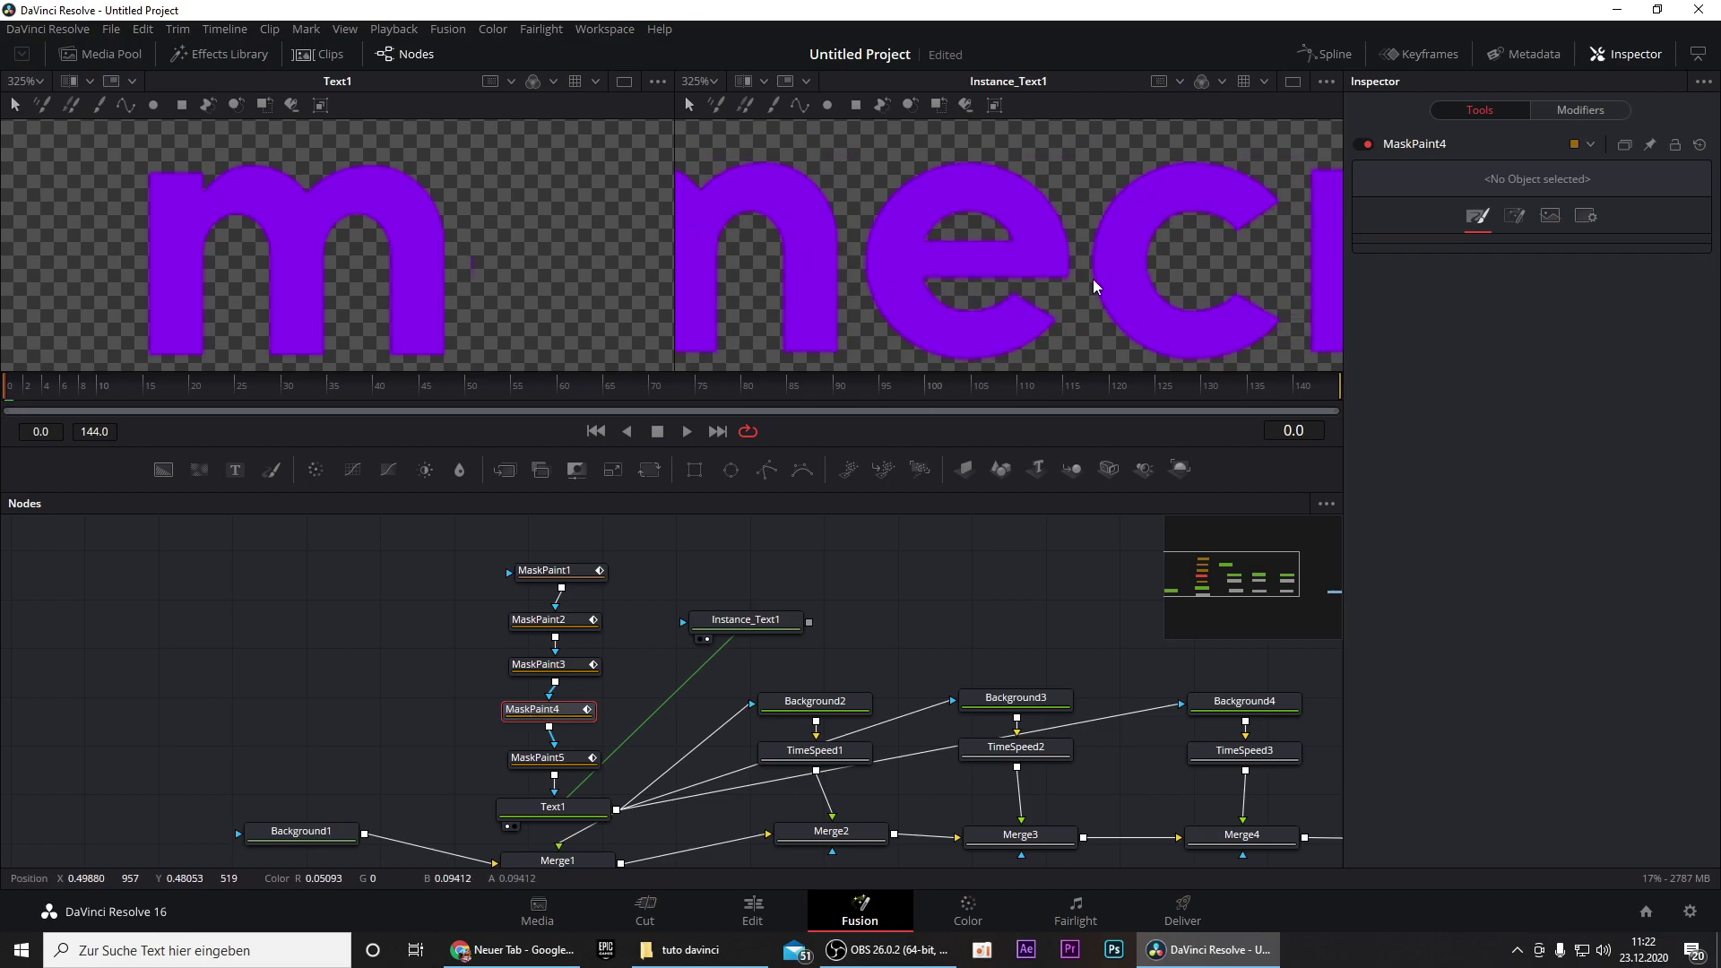
{"action": "left_click", "coordinate": [799, 104]}
{"action": "left_click", "coordinate": [916, 243]}
{"action": "mouse_move", "coordinate": [1035, 242]}
{"action": "left_mouse_down"}
{"action": "mouse_move", "coordinate": [915, 174]}
{"action": "mouse_move", "coordinate": [877, 231]}
{"action": "mouse_move", "coordinate": [895, 318]}
{"action": "mouse_move", "coordinate": [893, 302]}
{"action": "mouse_move", "coordinate": [944, 320]}
{"action": "mouse_move", "coordinate": [1020, 305]}
{"action": "left_mouse_up"}
{"action": "left_click", "coordinate": [884, 269]}
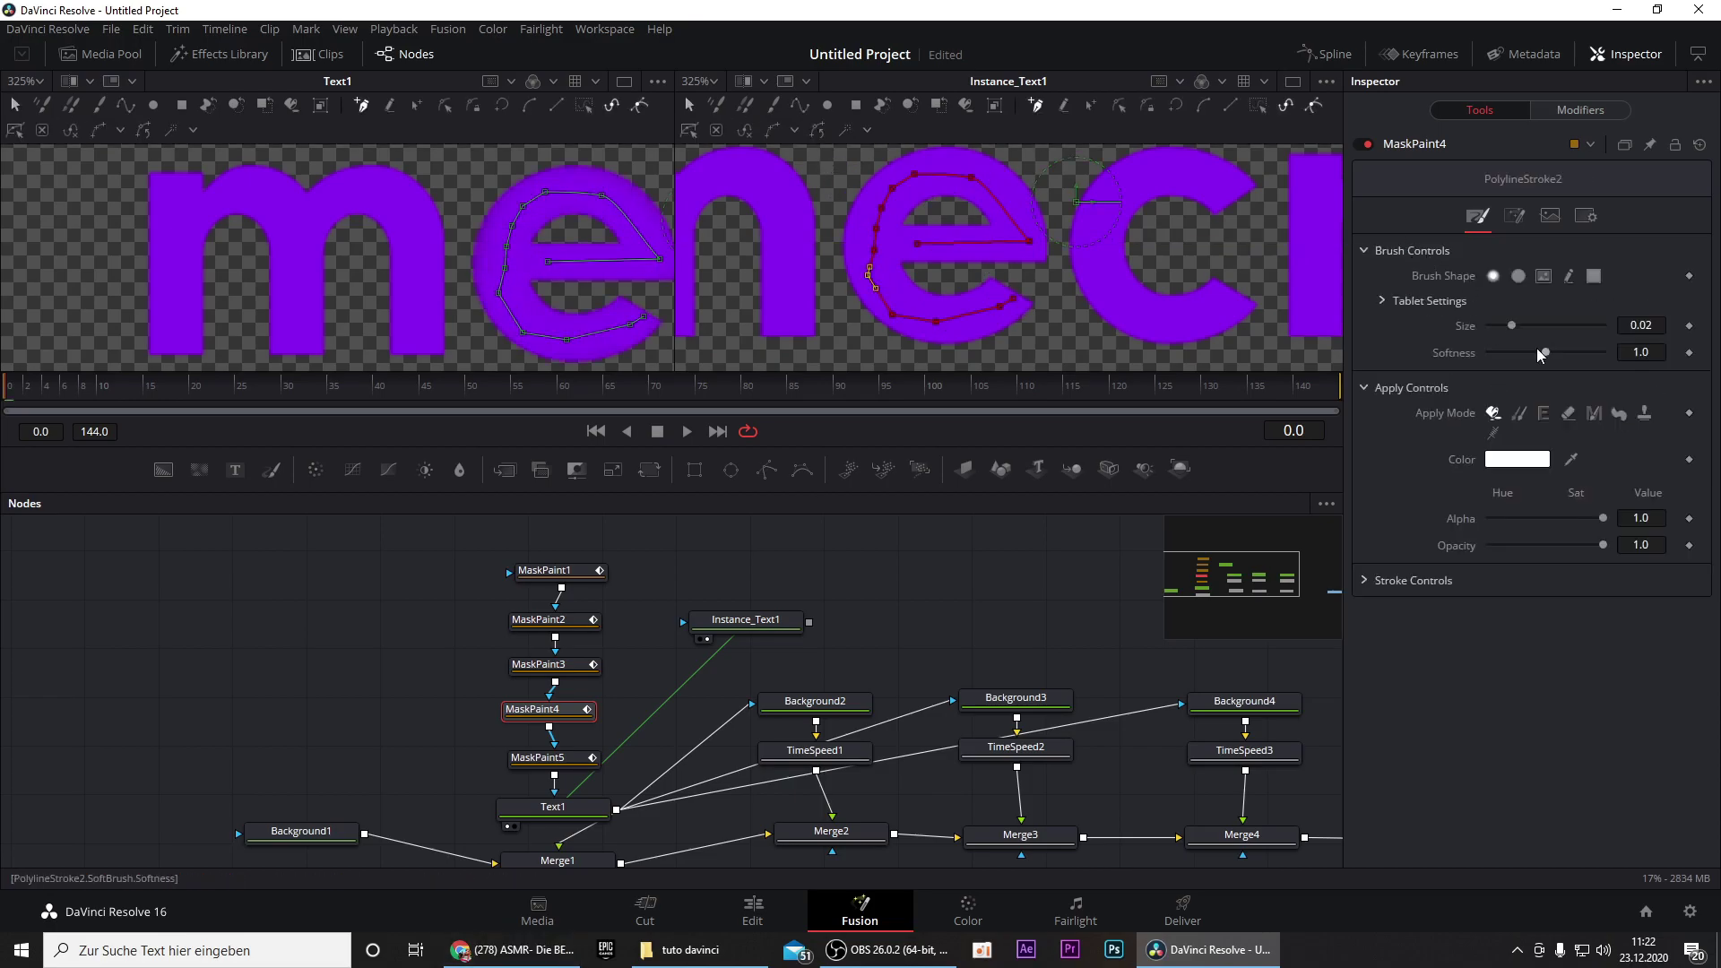
- Trace the c and r with strokes in MaskPaint3 and MaskPaint2
{"action": "left_click", "coordinate": [1069, 199]}
{"action": "mouse_move", "coordinate": [1070, 199]}
{"action": "left_mouse_down"}
{"action": "mouse_move", "coordinate": [953, 218]}
{"action": "mouse_move", "coordinate": [953, 262]}
{"action": "mouse_move", "coordinate": [1007, 324]}
{"action": "mouse_move", "coordinate": [1078, 298]}
{"action": "left_mouse_up"}
{"action": "left_click", "coordinate": [539, 625]}
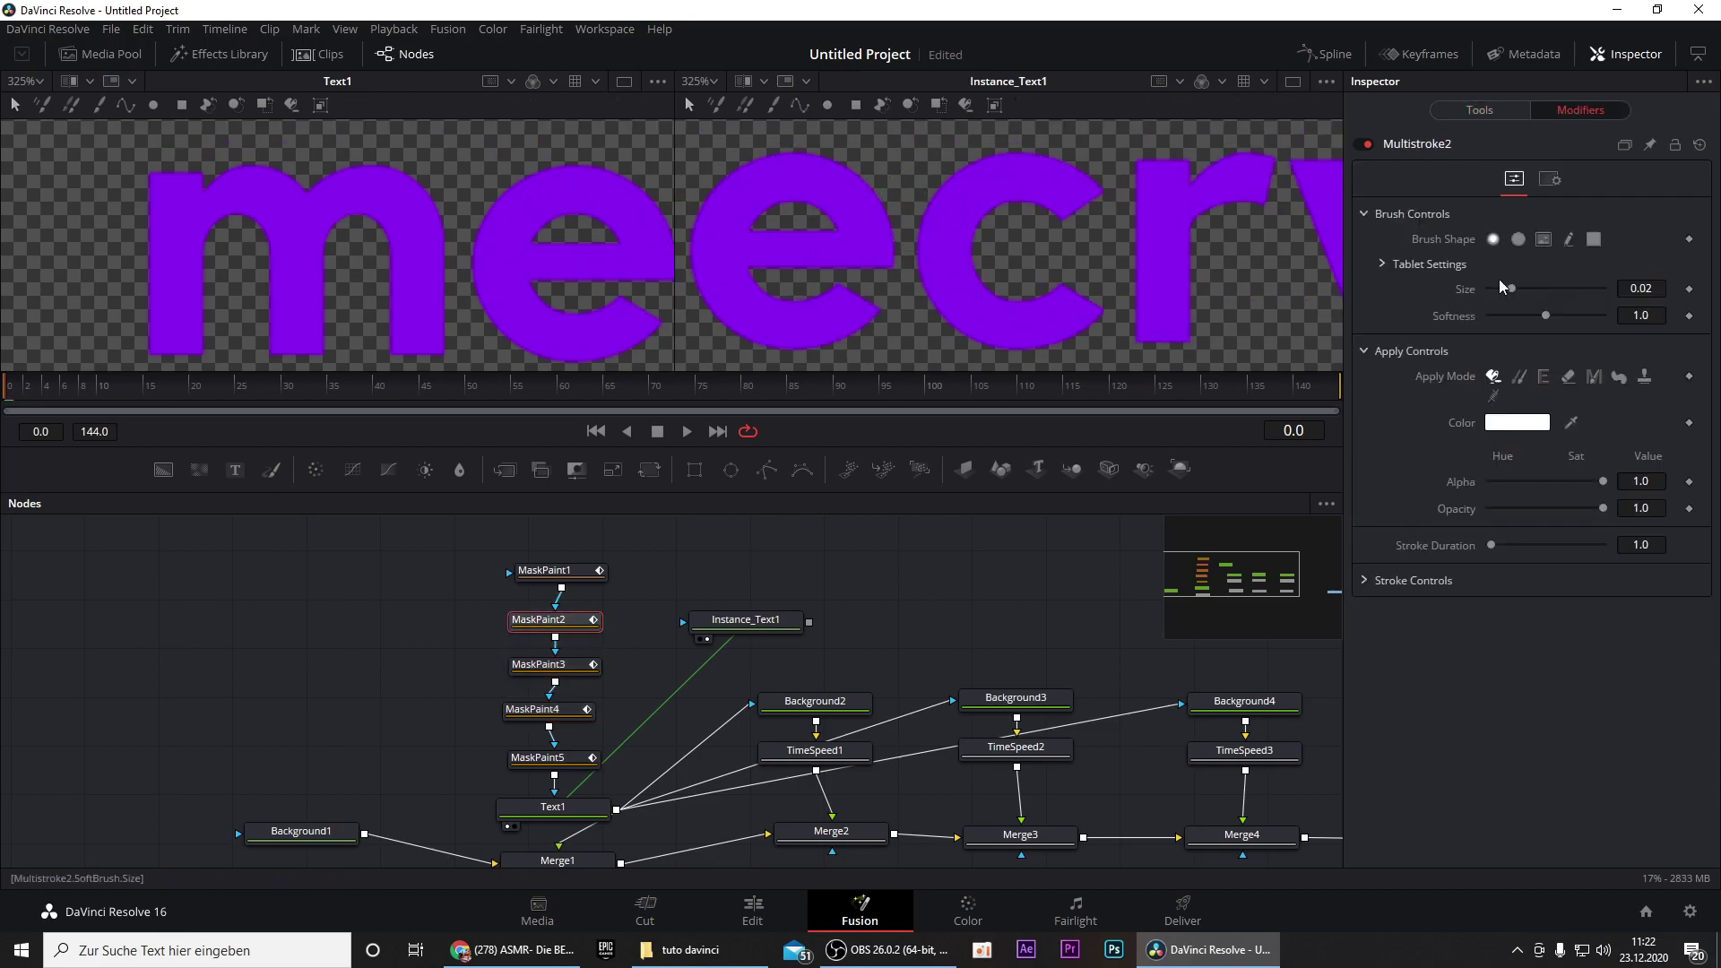
{"action": "left_click", "coordinate": [1160, 163]}
- Trace the y in MaskPaint1 and lower its stroke softness
{"action": "left_click", "coordinate": [1280, 180]}
{"action": "left_click", "coordinate": [558, 570]}
{"action": "left_click", "coordinate": [964, 170]}
{"action": "left_click", "coordinate": [1015, 281]}
{"action": "left_click", "coordinate": [1041, 334]}
{"action": "left_click", "coordinate": [1115, 181]}
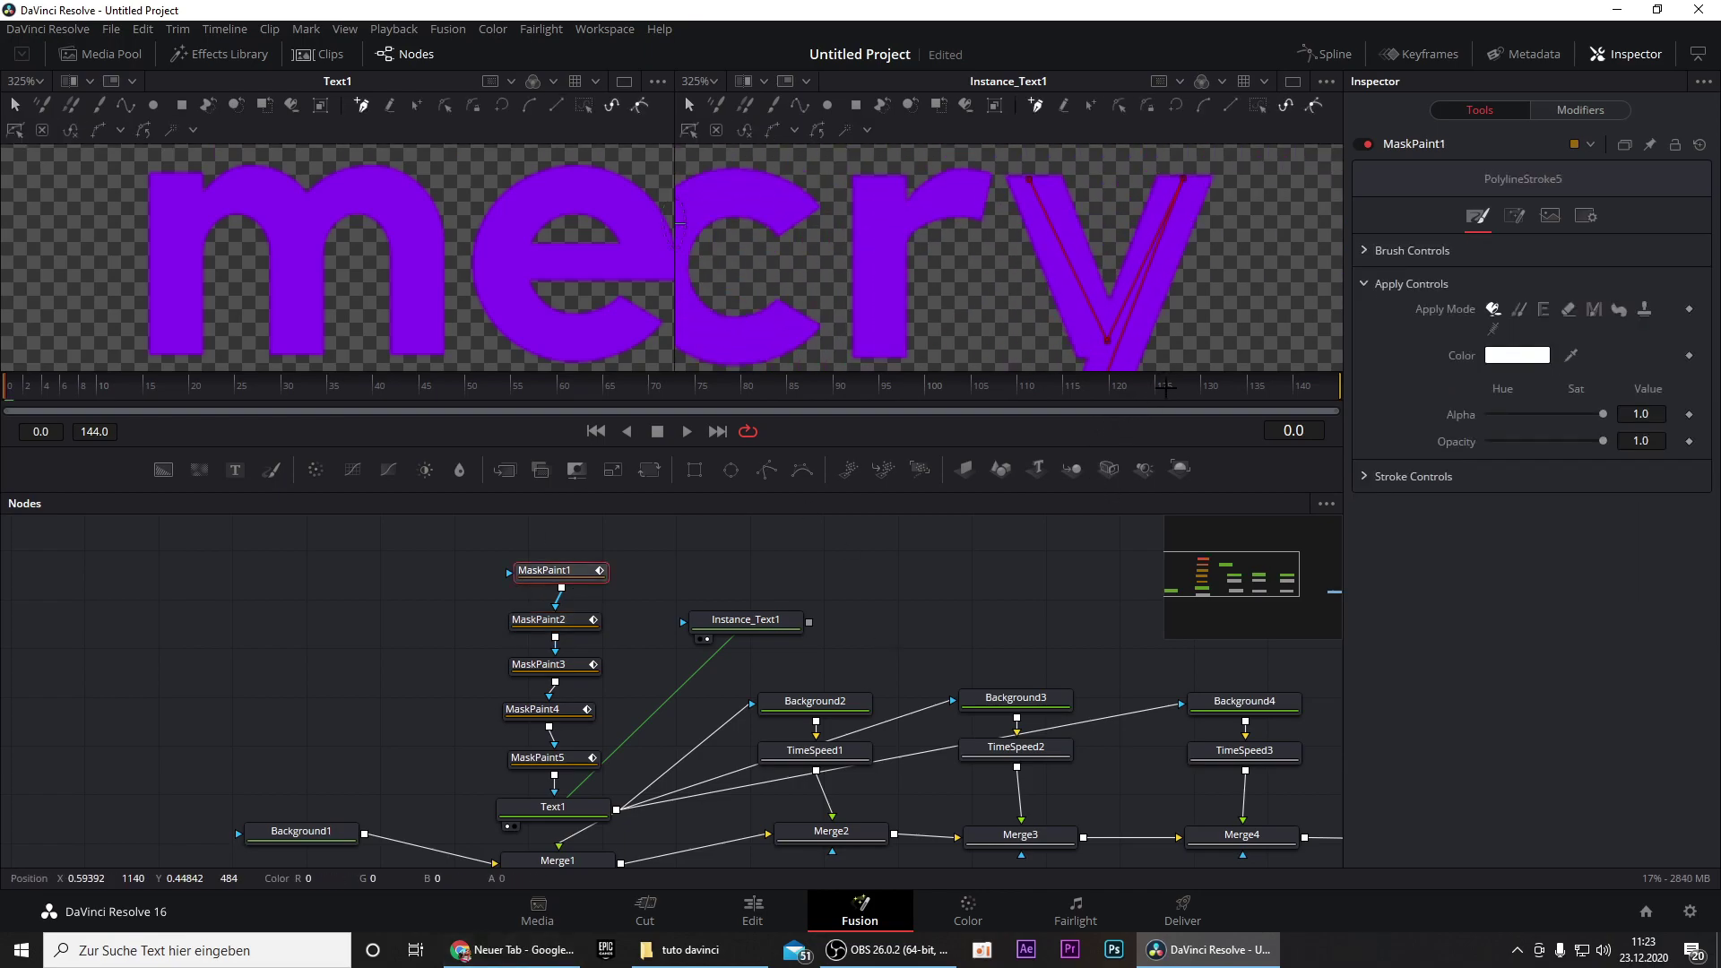
{"action": "left_click", "coordinate": [1422, 249]}
{"action": "left_click_drag", "start_coordinate": [1545, 352], "coordinate": [1538, 352]}
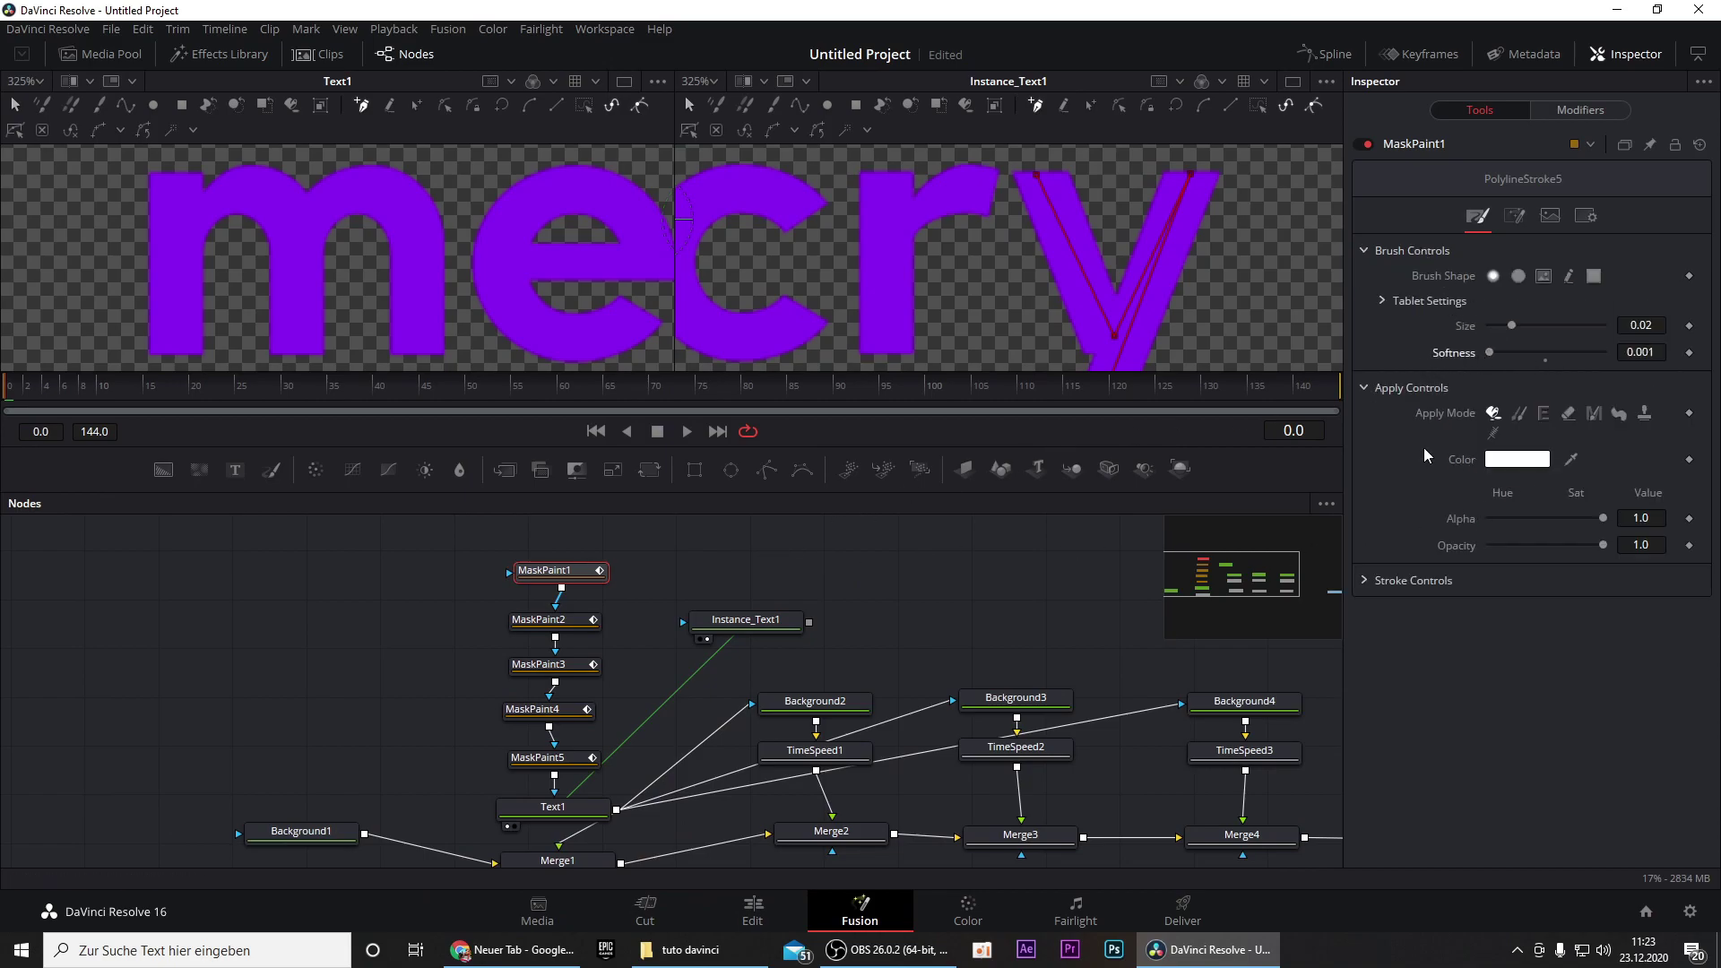
- At frame 45, set a Write On keyframe on MaskPaint5's m stroke
{"action": "left_click", "coordinate": [569, 766]}
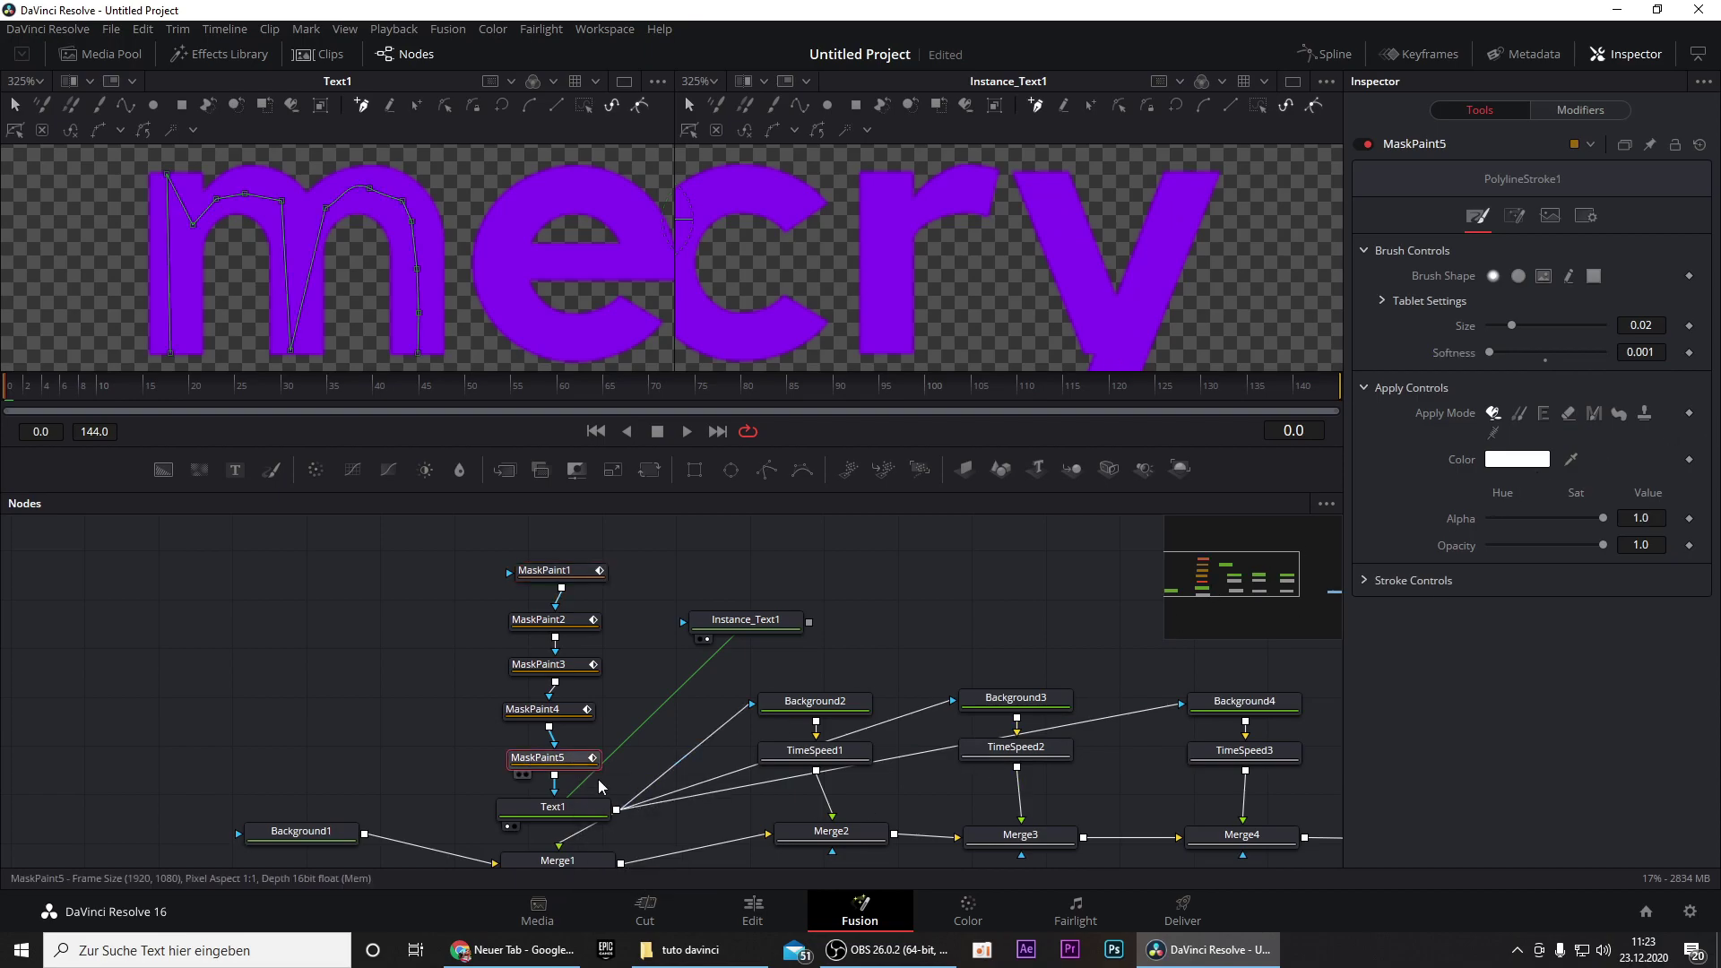
{"action": "left_click", "coordinate": [1402, 581]}
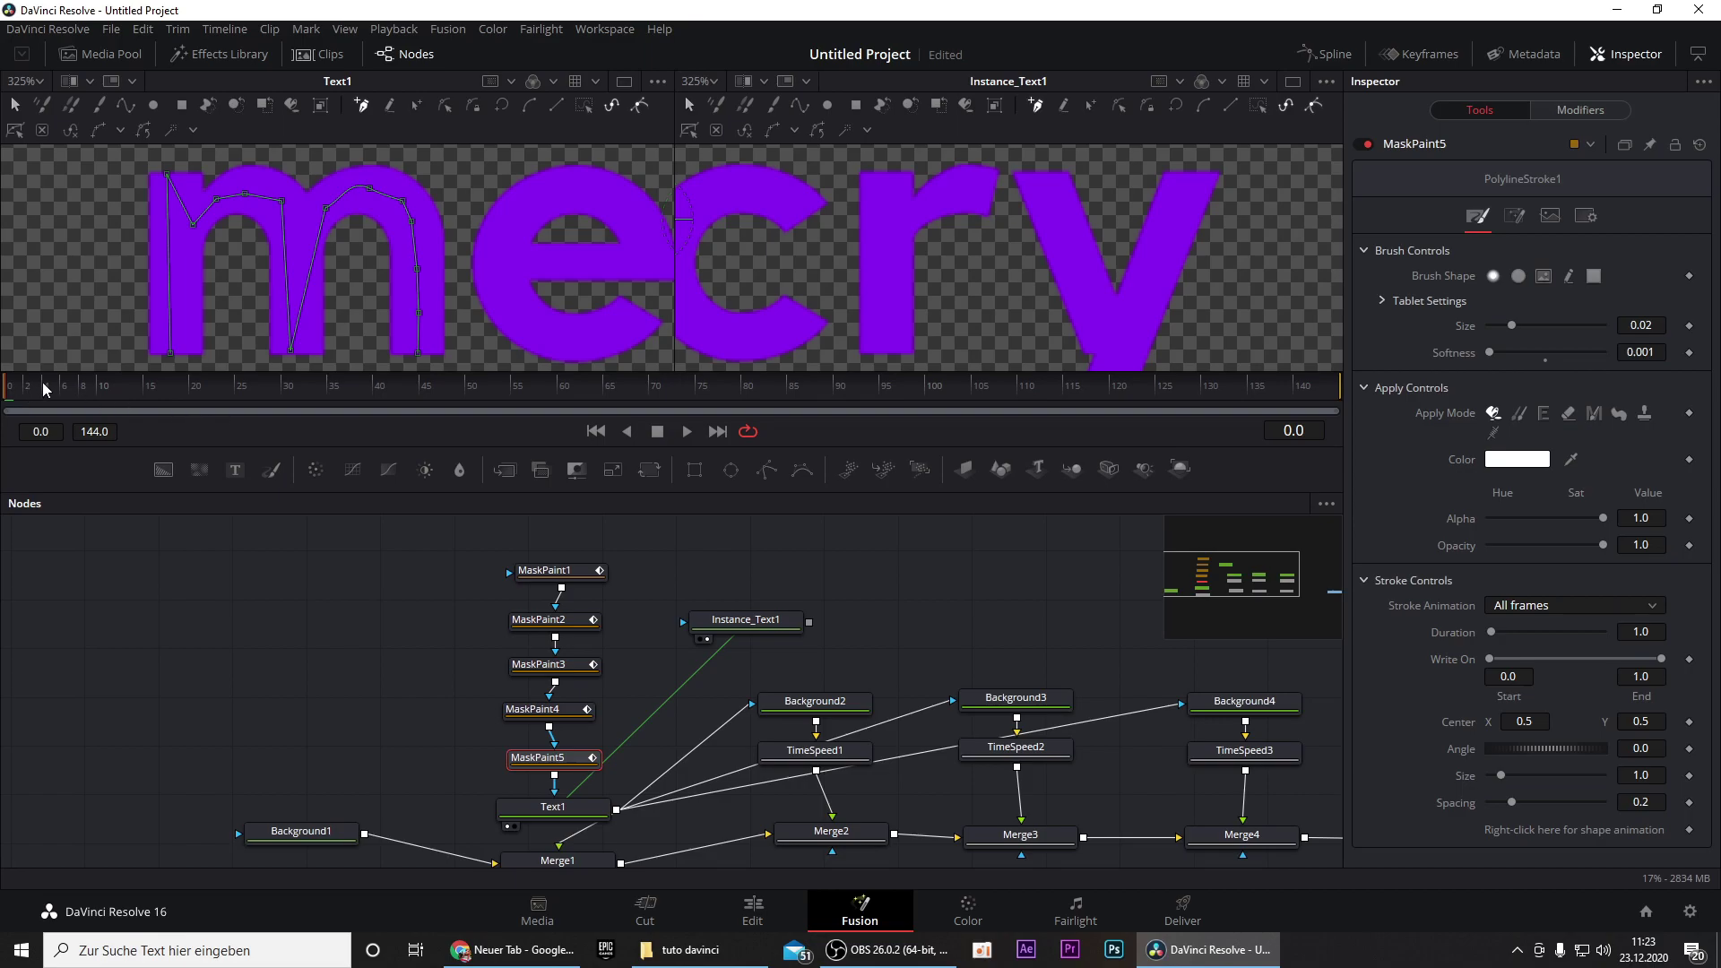
{"action": "left_click_drag", "start_coordinate": [345, 407], "coordinate": [387, 409]}
{"action": "left_click", "coordinate": [1690, 661]}
- Add Write On keyframes at frame 45 for the c, r and y strokes
{"action": "left_click", "coordinate": [538, 664]}
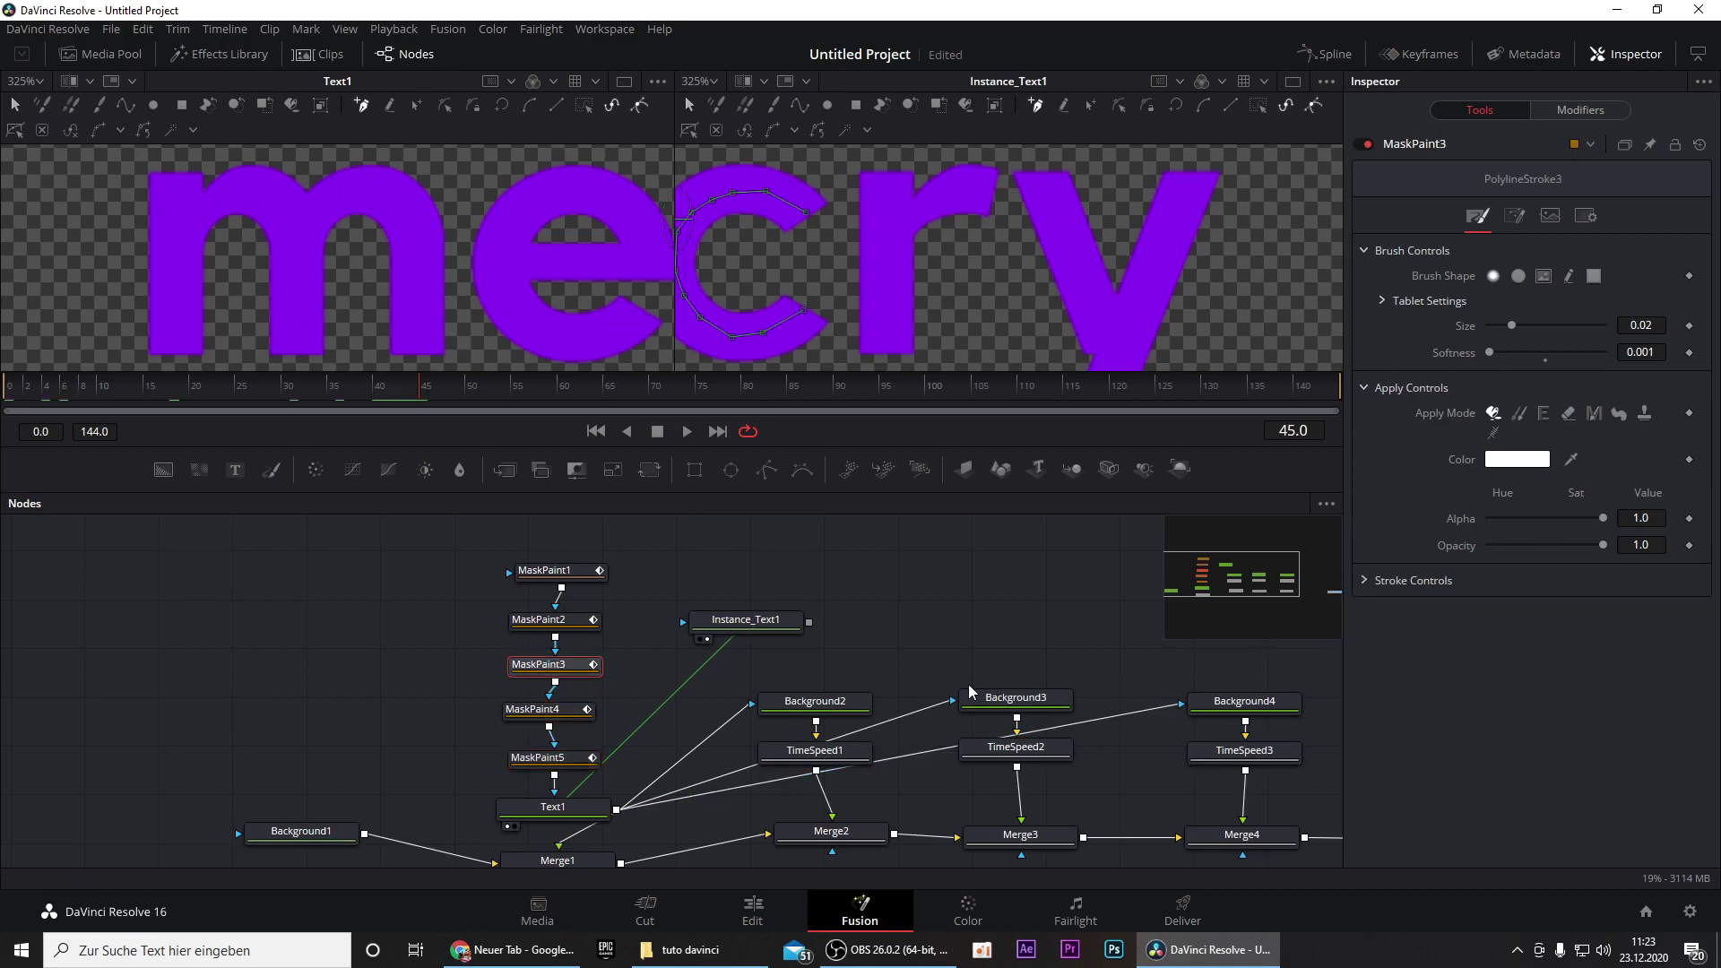
{"action": "left_click", "coordinate": [1433, 579]}
{"action": "left_click", "coordinate": [1689, 660]}
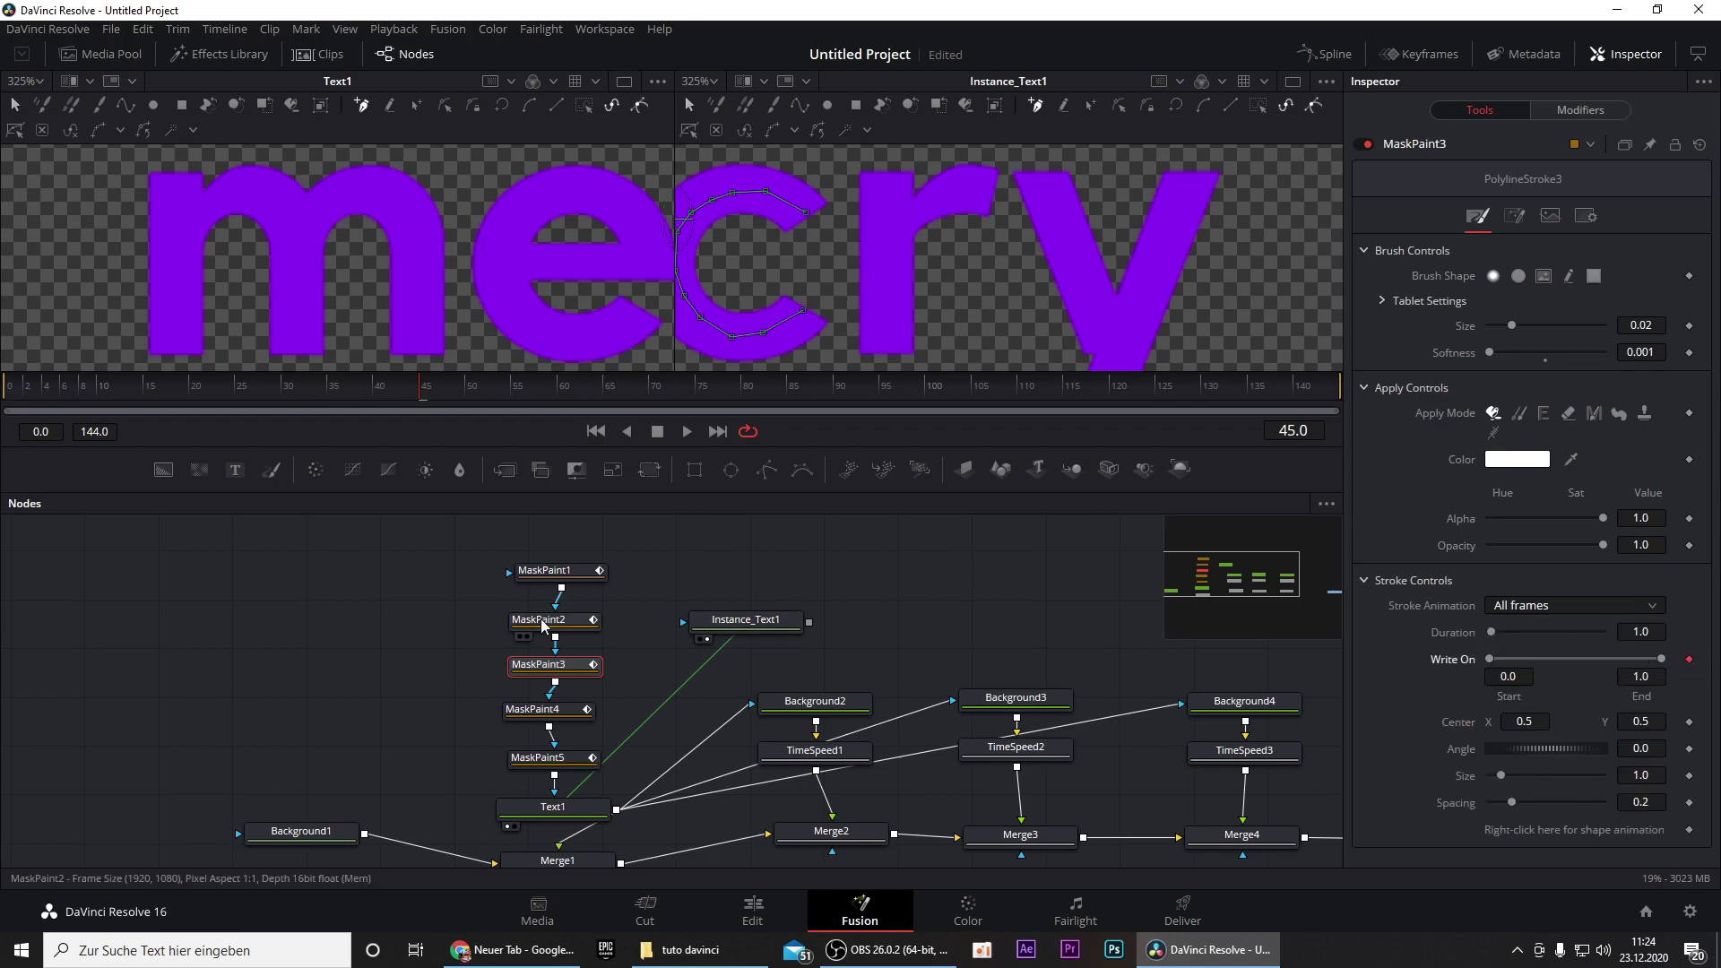
{"action": "left_click", "coordinate": [538, 620]}
{"action": "left_click", "coordinate": [1505, 583]}
{"action": "left_click", "coordinate": [1689, 660]}
{"action": "left_click", "coordinate": [522, 572]}
{"action": "left_click", "coordinate": [1508, 579]}
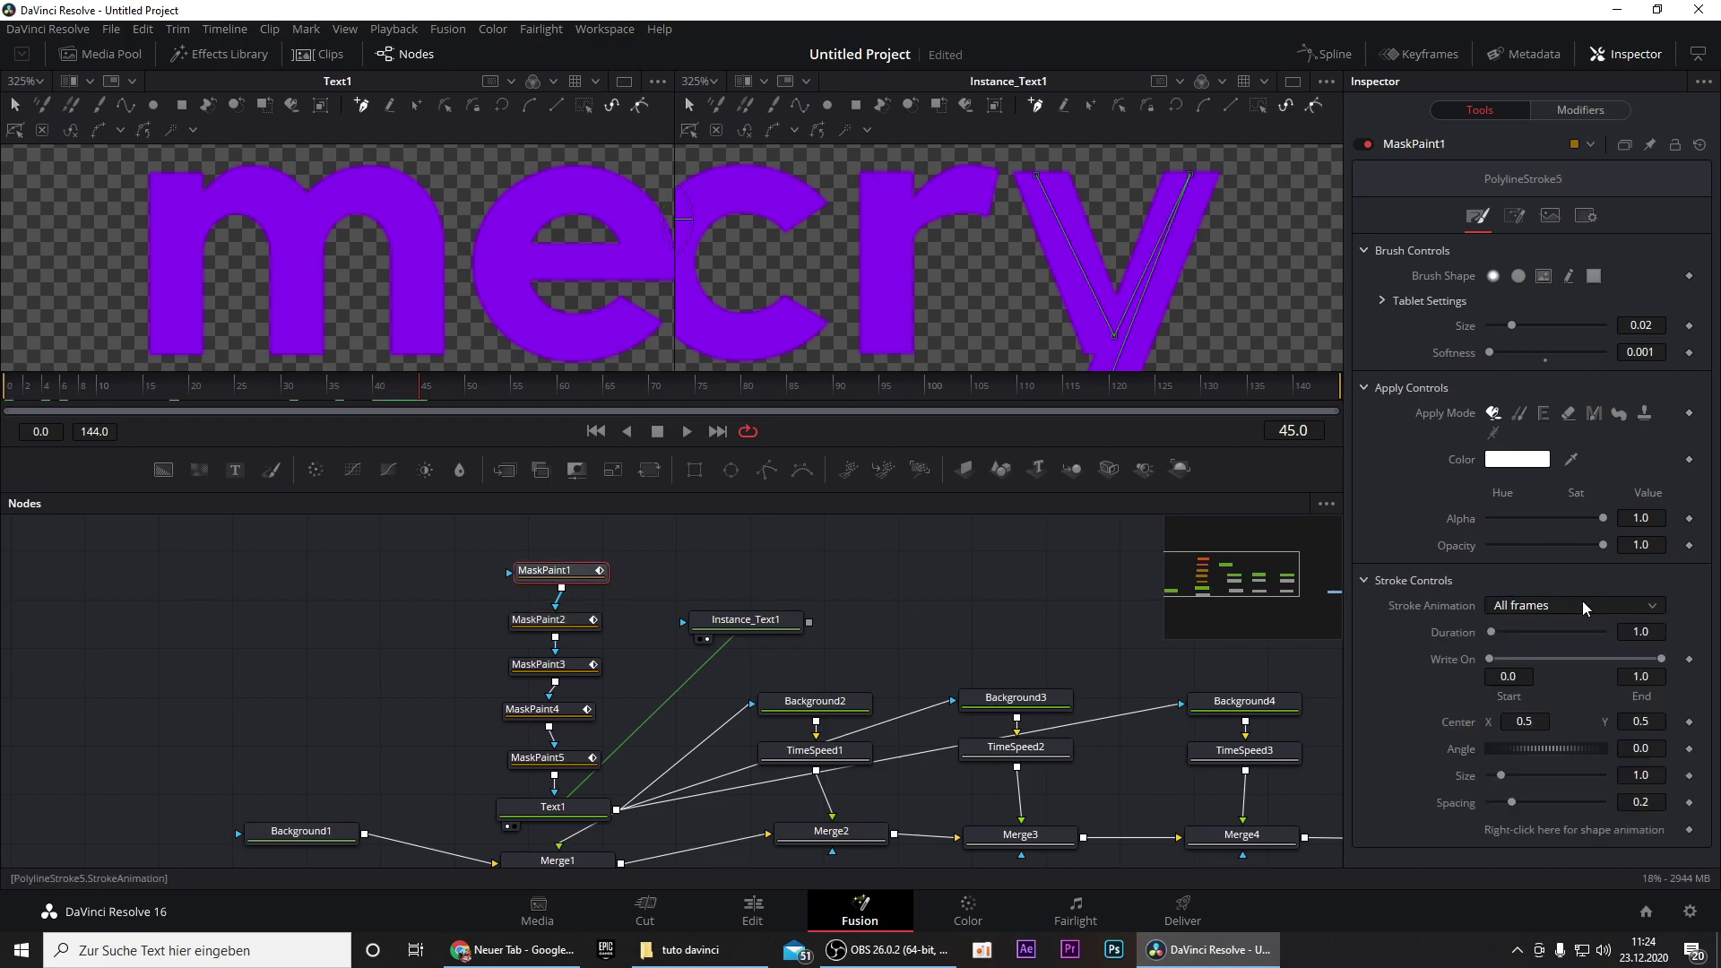
{"action": "left_click", "coordinate": [1691, 660]}
- Return to frame 0 and set Write On end to 0 for the m and e strokes
{"action": "left_click_drag", "start_coordinate": [416, 386], "coordinate": [9, 387]}
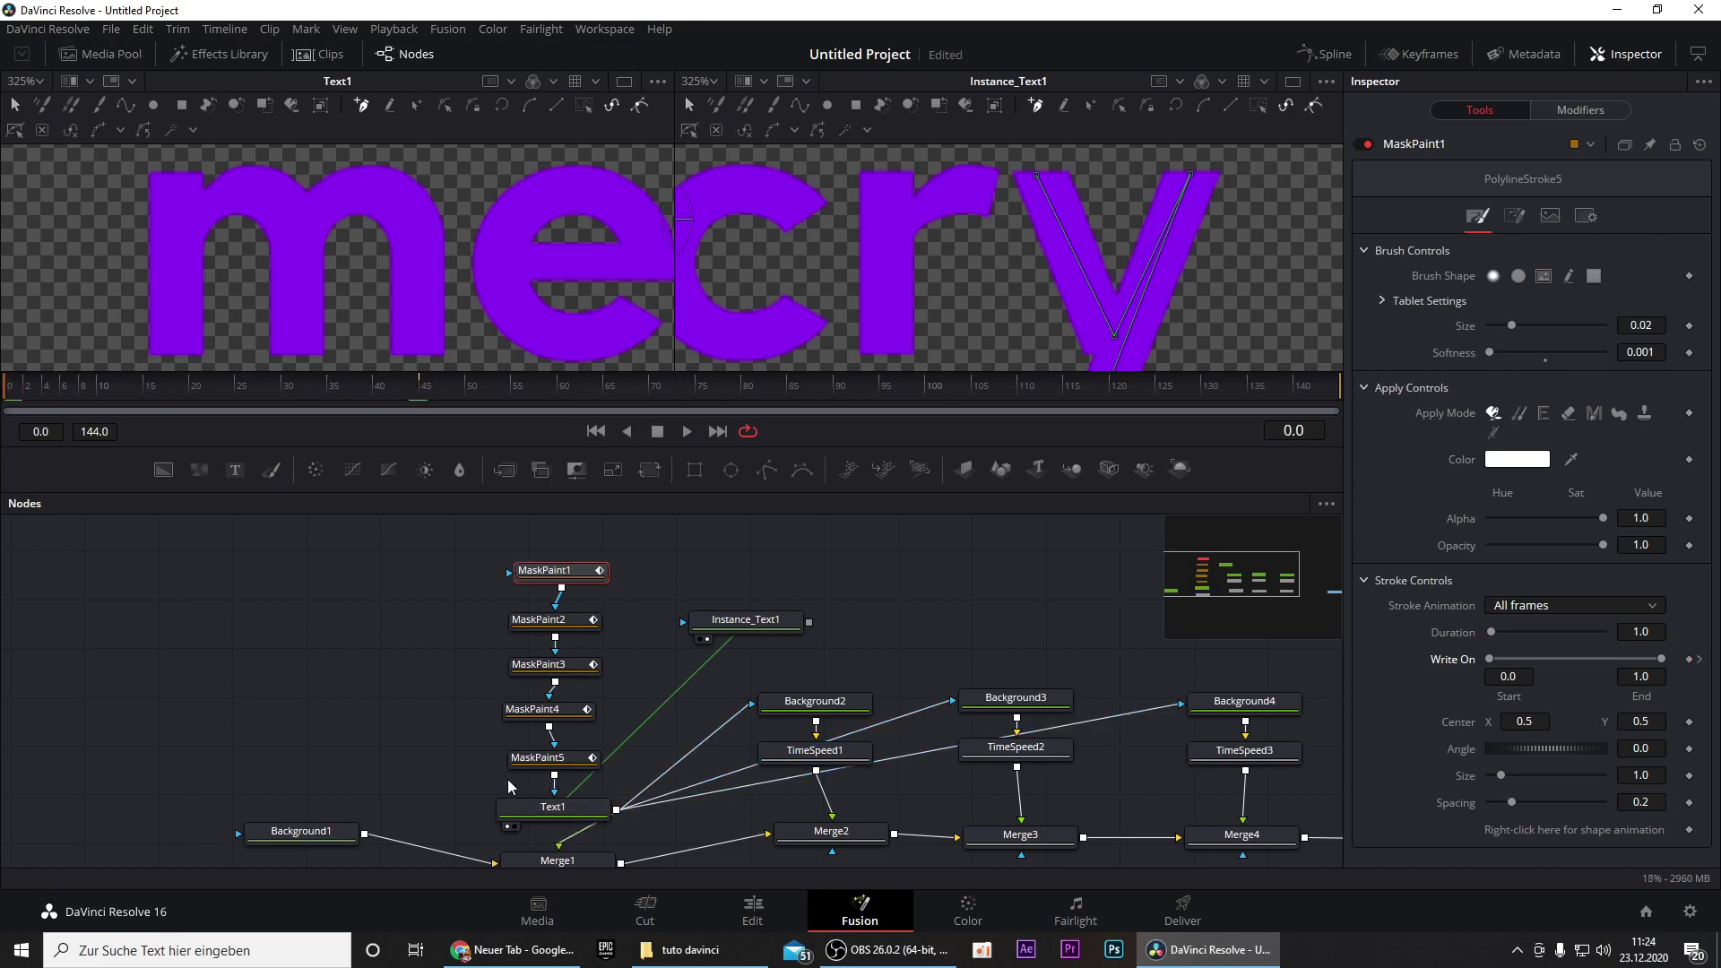
{"action": "left_click", "coordinate": [538, 759]}
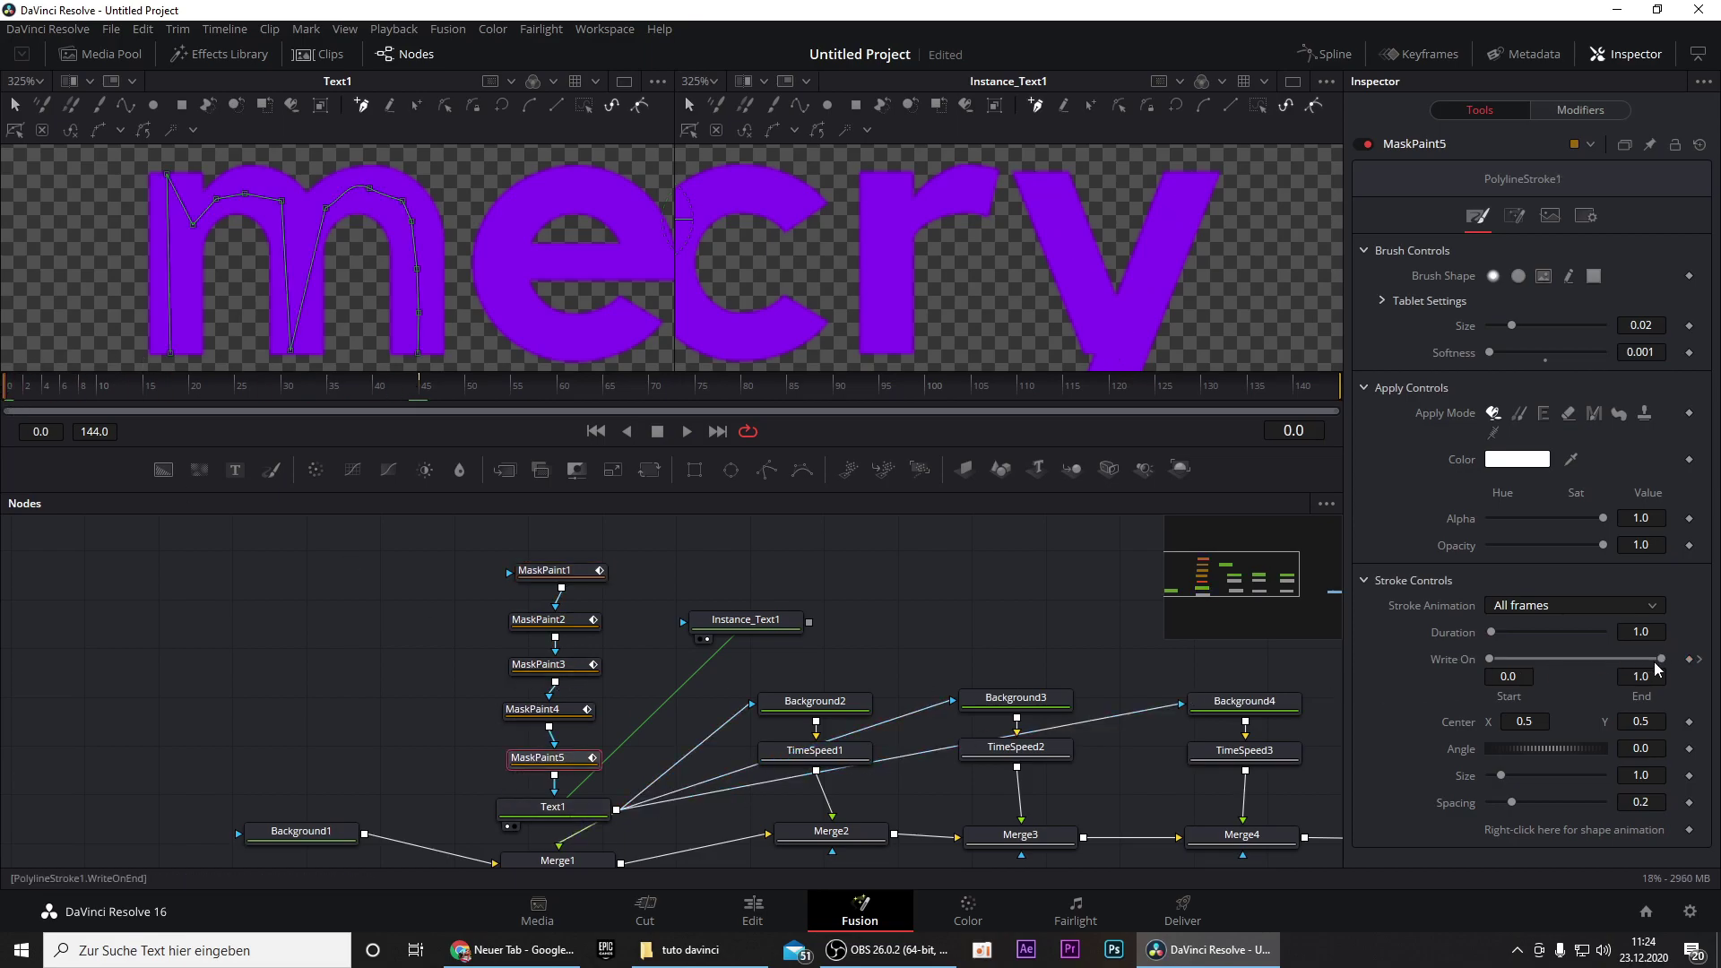
{"action": "left_click_drag", "start_coordinate": [1655, 664], "coordinate": [1464, 668]}
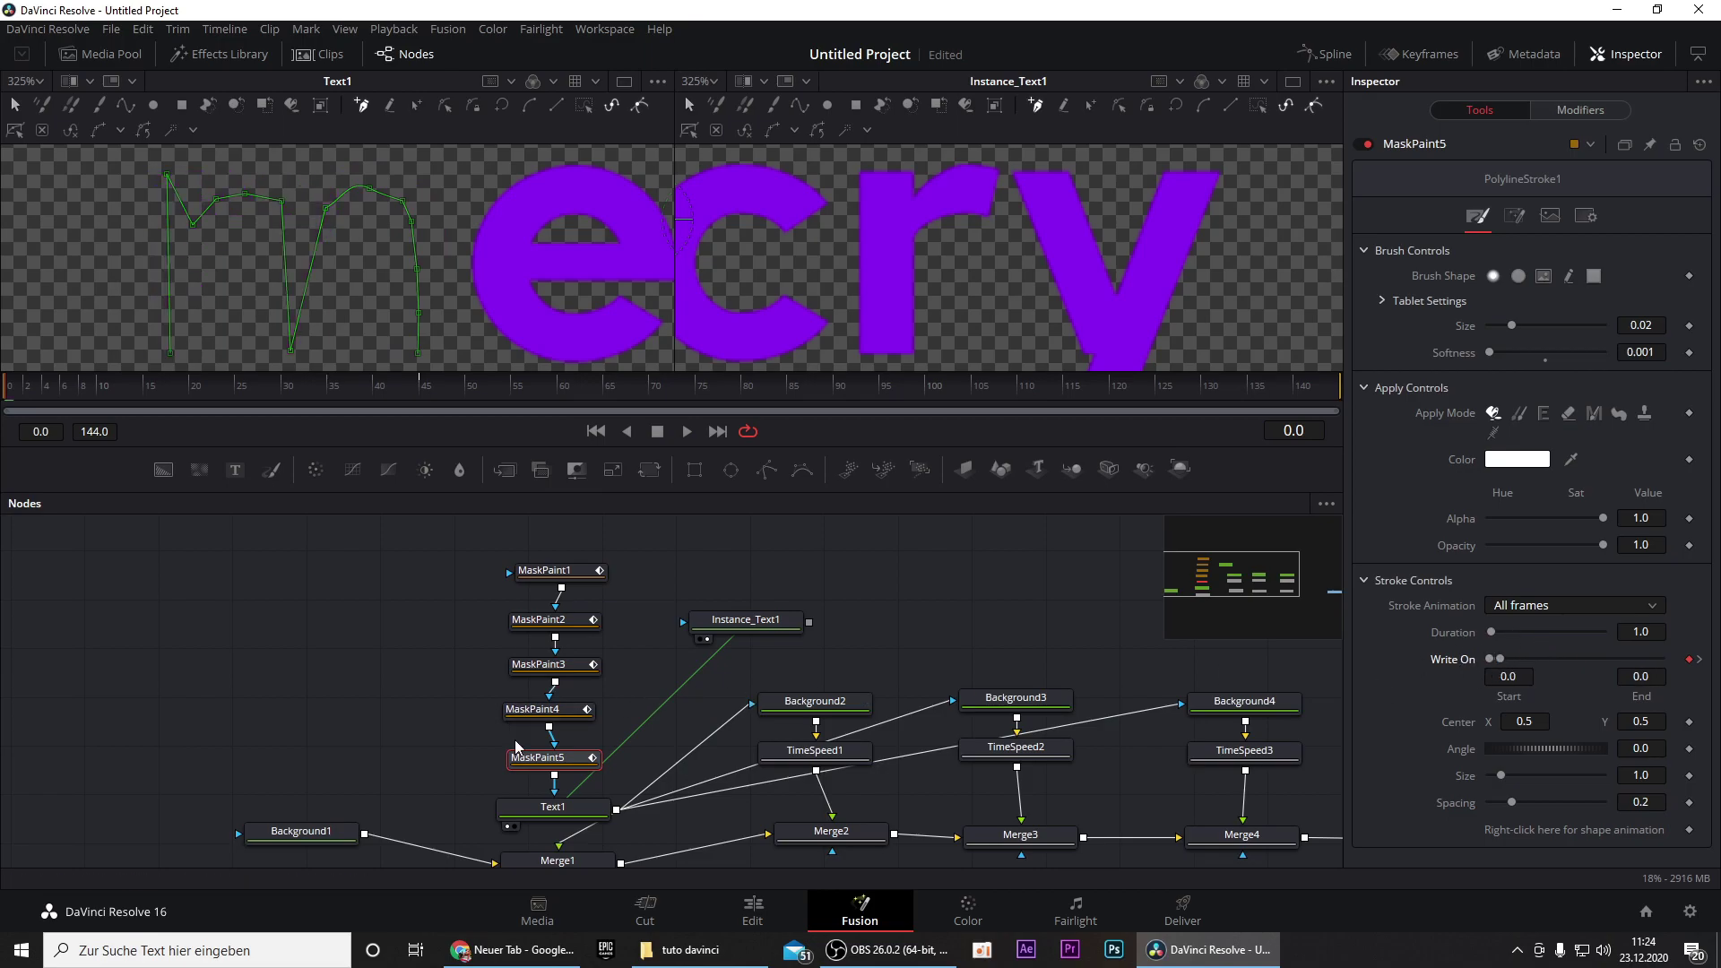
{"action": "left_click", "coordinate": [533, 709]}
{"action": "left_click_drag", "start_coordinate": [1661, 658], "coordinate": [1444, 659]}
- Set Write On end to 0 at frame 0 for the c, r and y strokes
{"action": "left_click", "coordinate": [597, 669]}
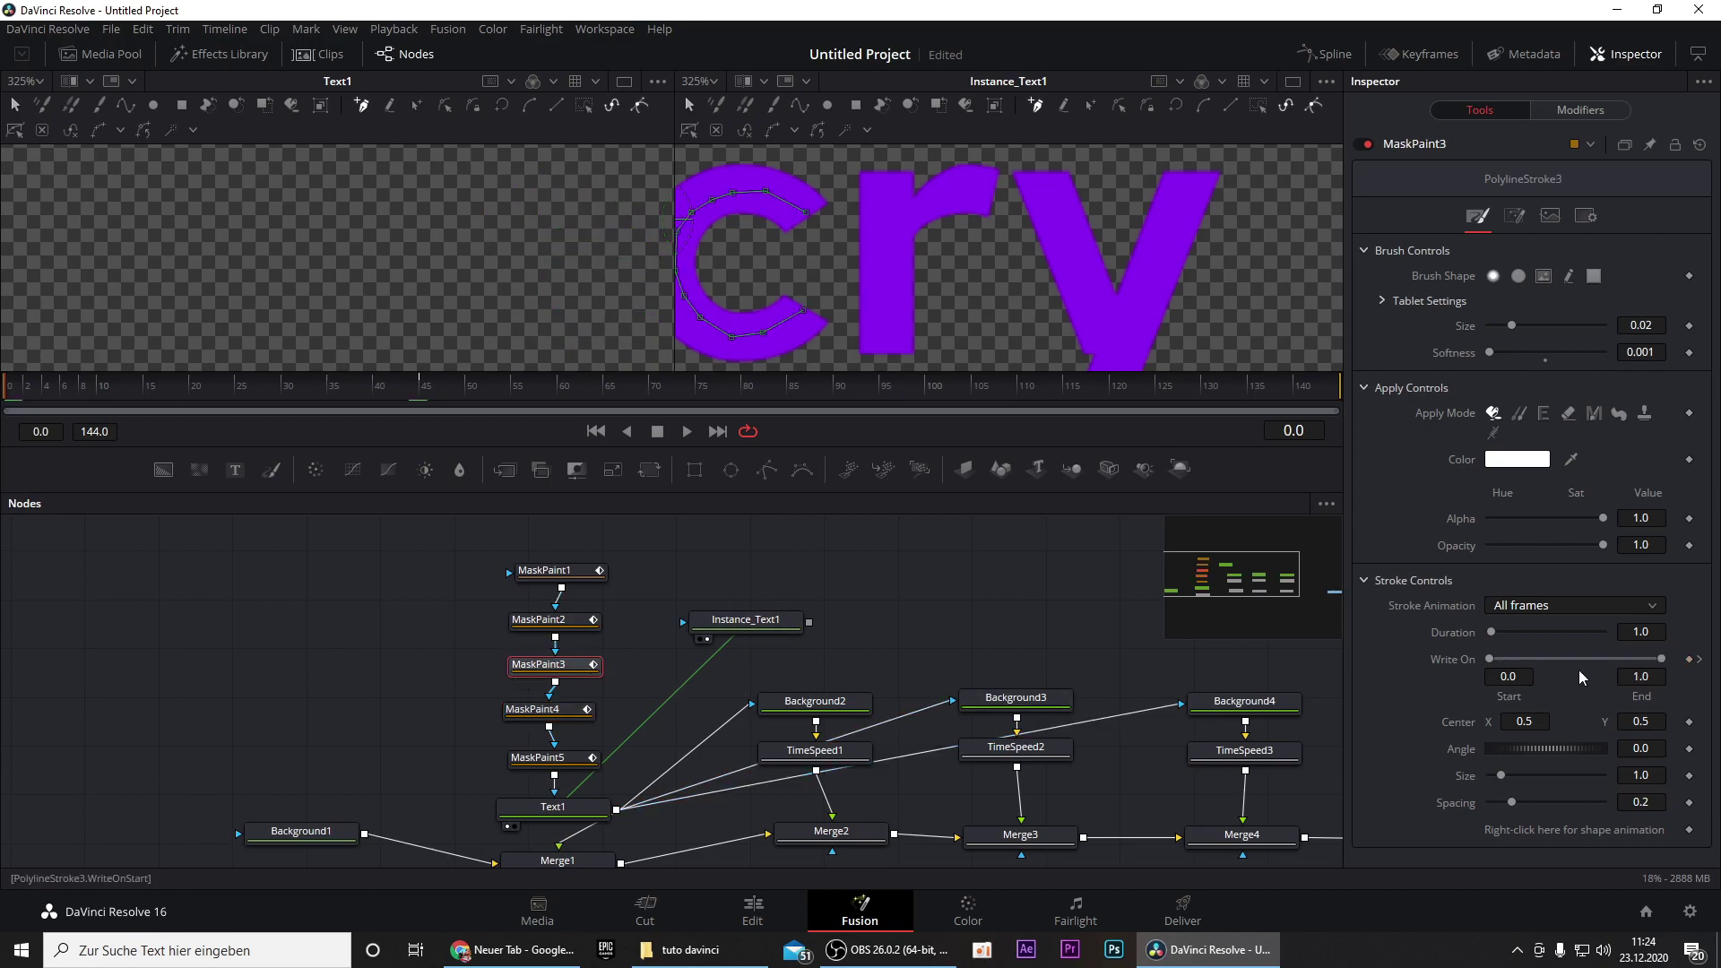
{"action": "left_click_drag", "start_coordinate": [1661, 659], "coordinate": [1444, 659]}
{"action": "left_click", "coordinate": [588, 622]}
{"action": "left_click_drag", "start_coordinate": [1660, 659], "coordinate": [1423, 646]}
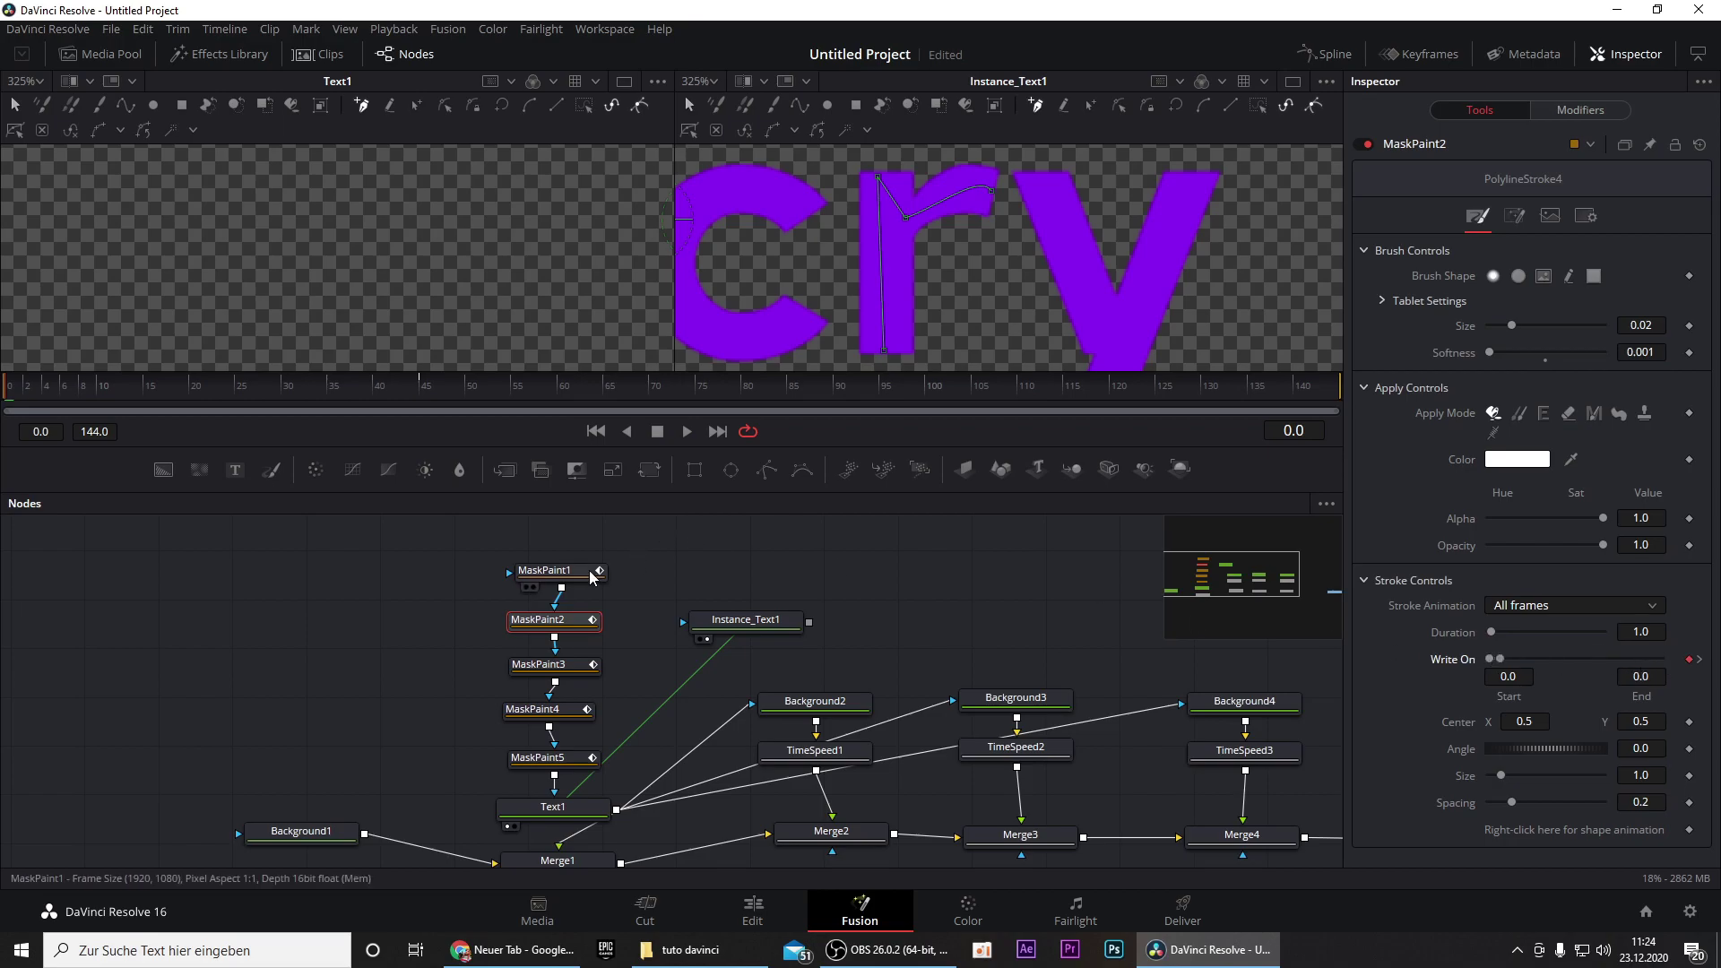
{"action": "left_click", "coordinate": [556, 571]}
{"action": "left_click_drag", "start_coordinate": [1660, 659], "coordinate": [1357, 669]}
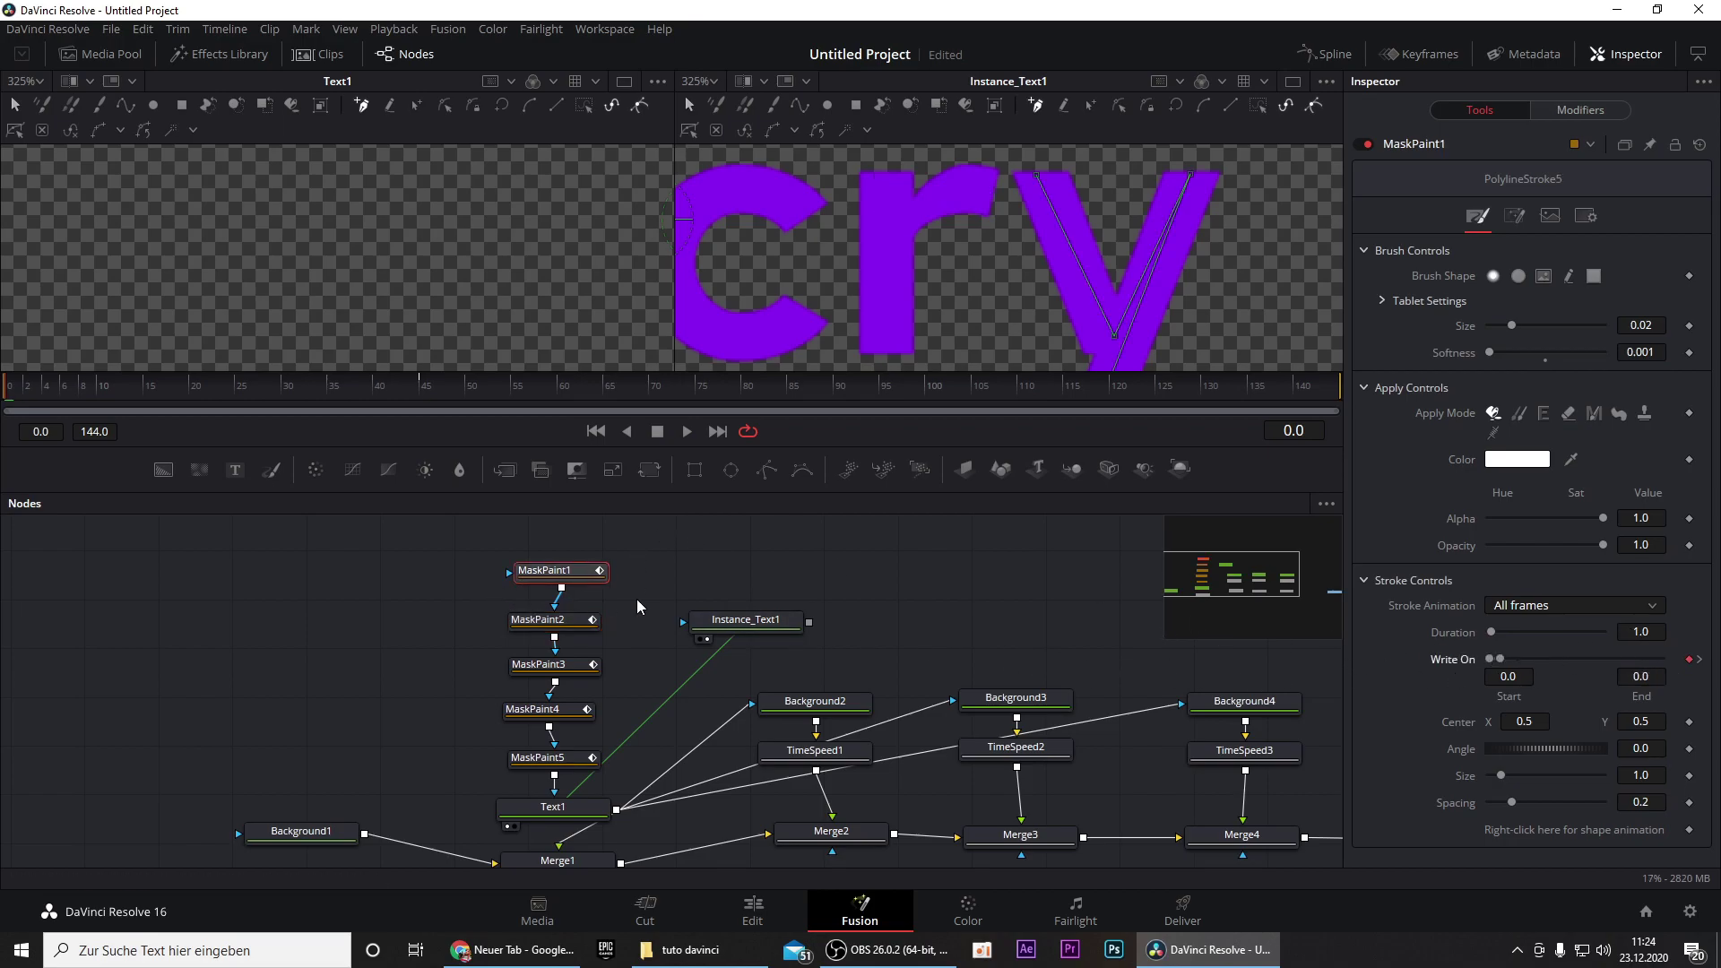
{"action": "key", "text": "space"}
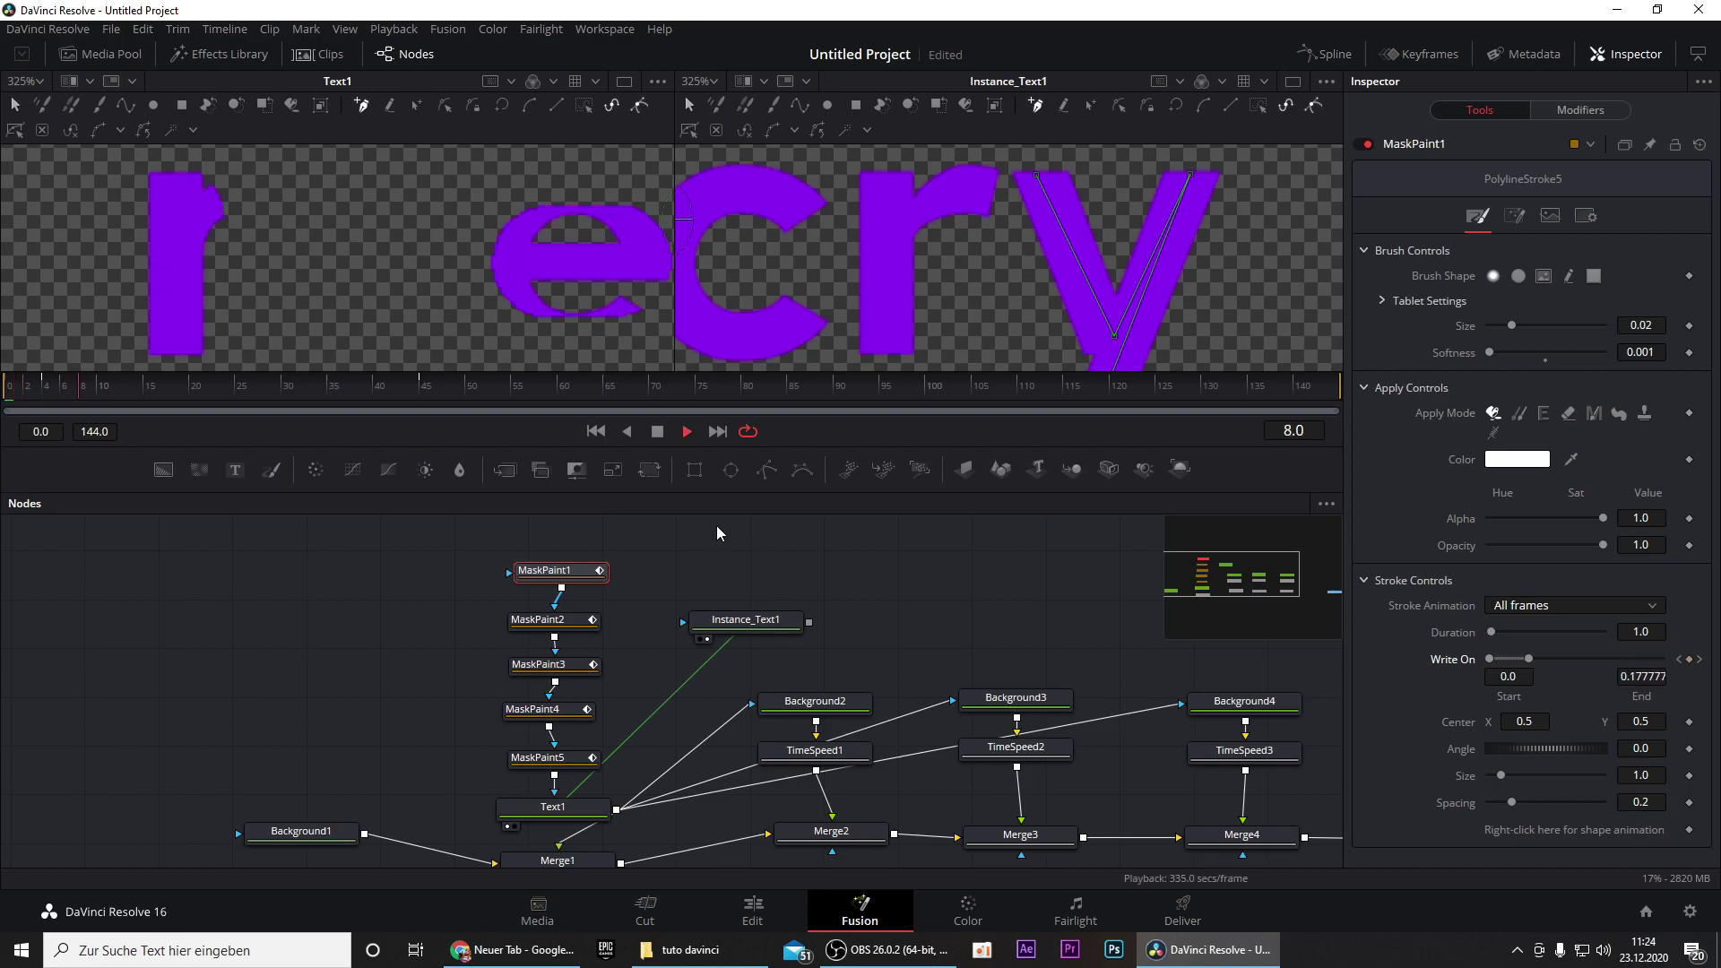
{"action": "key", "text": "space"}
{"action": "scroll", "coordinate": [431, 282], "scroll_direction": "down", "scroll_amount": 5}
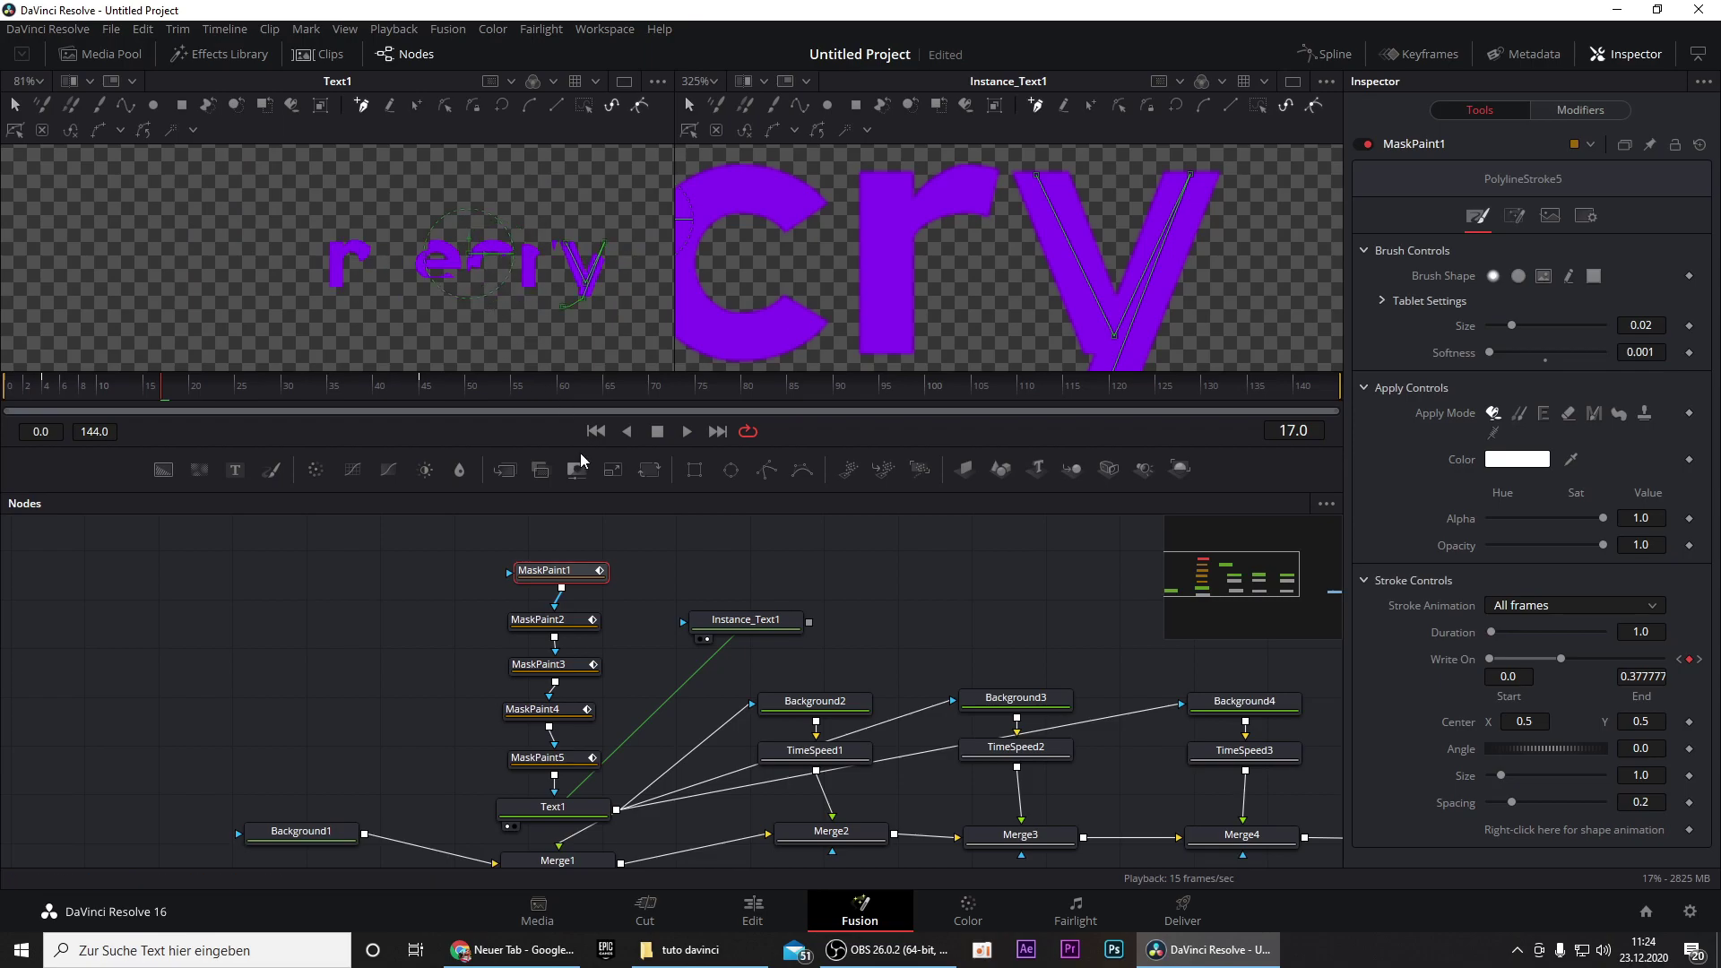
{"action": "key", "text": "space"}
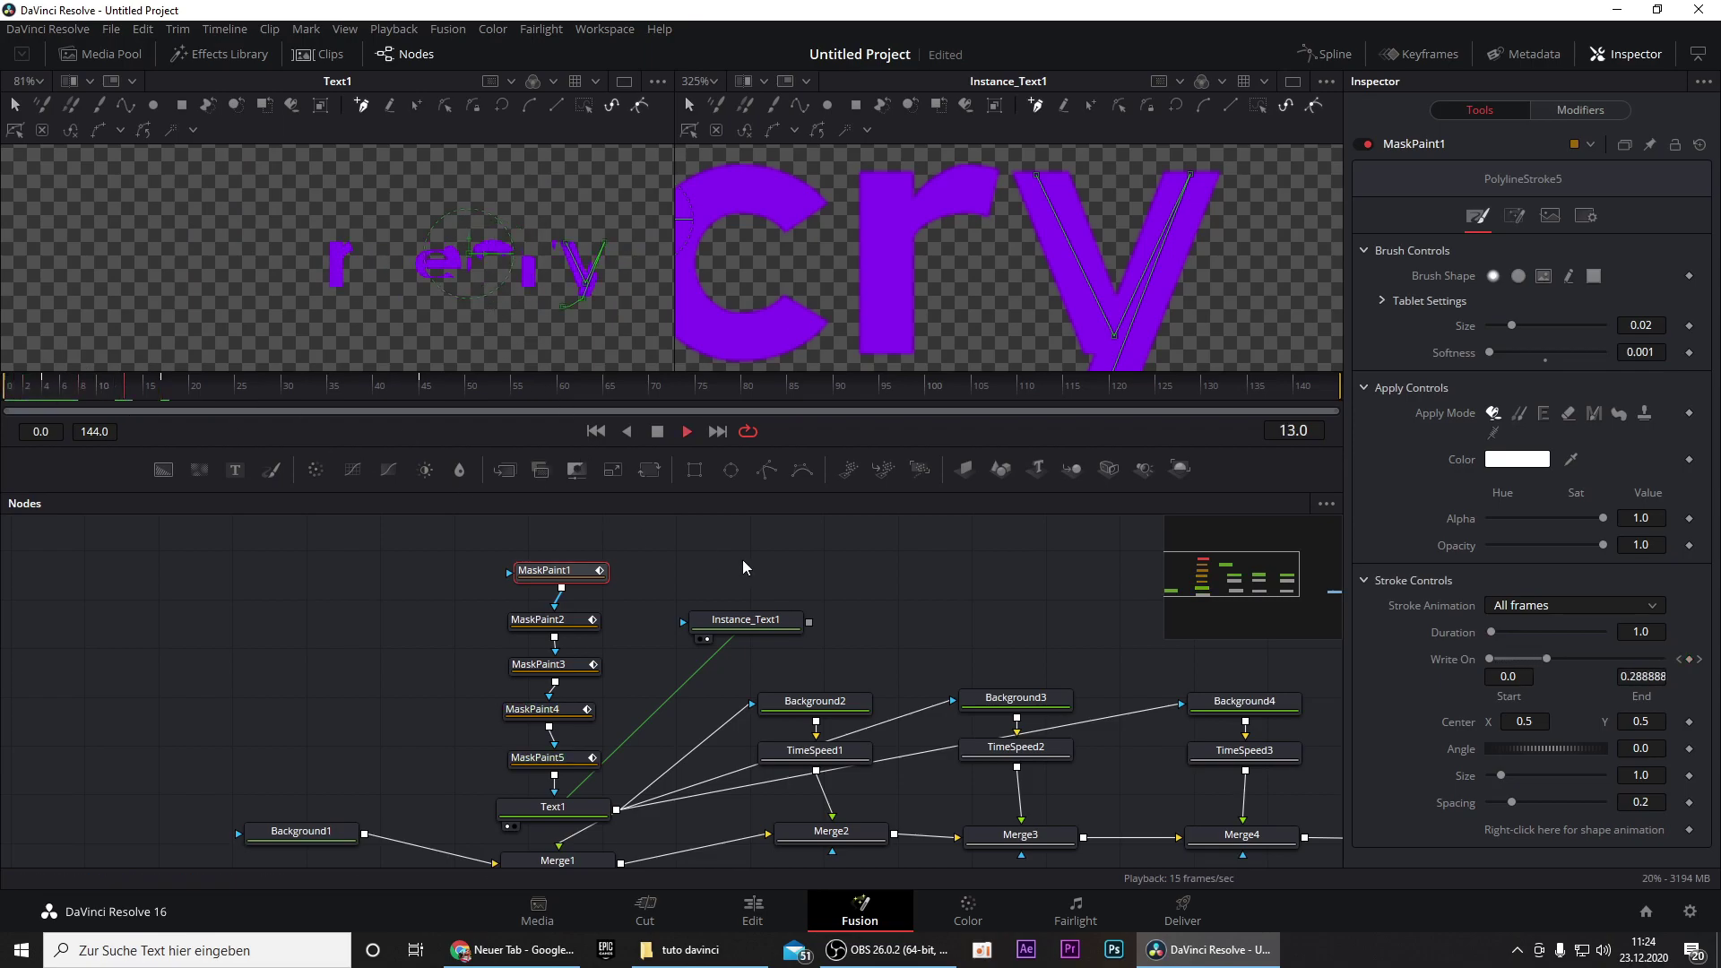
{"action": "key", "text": "space"}
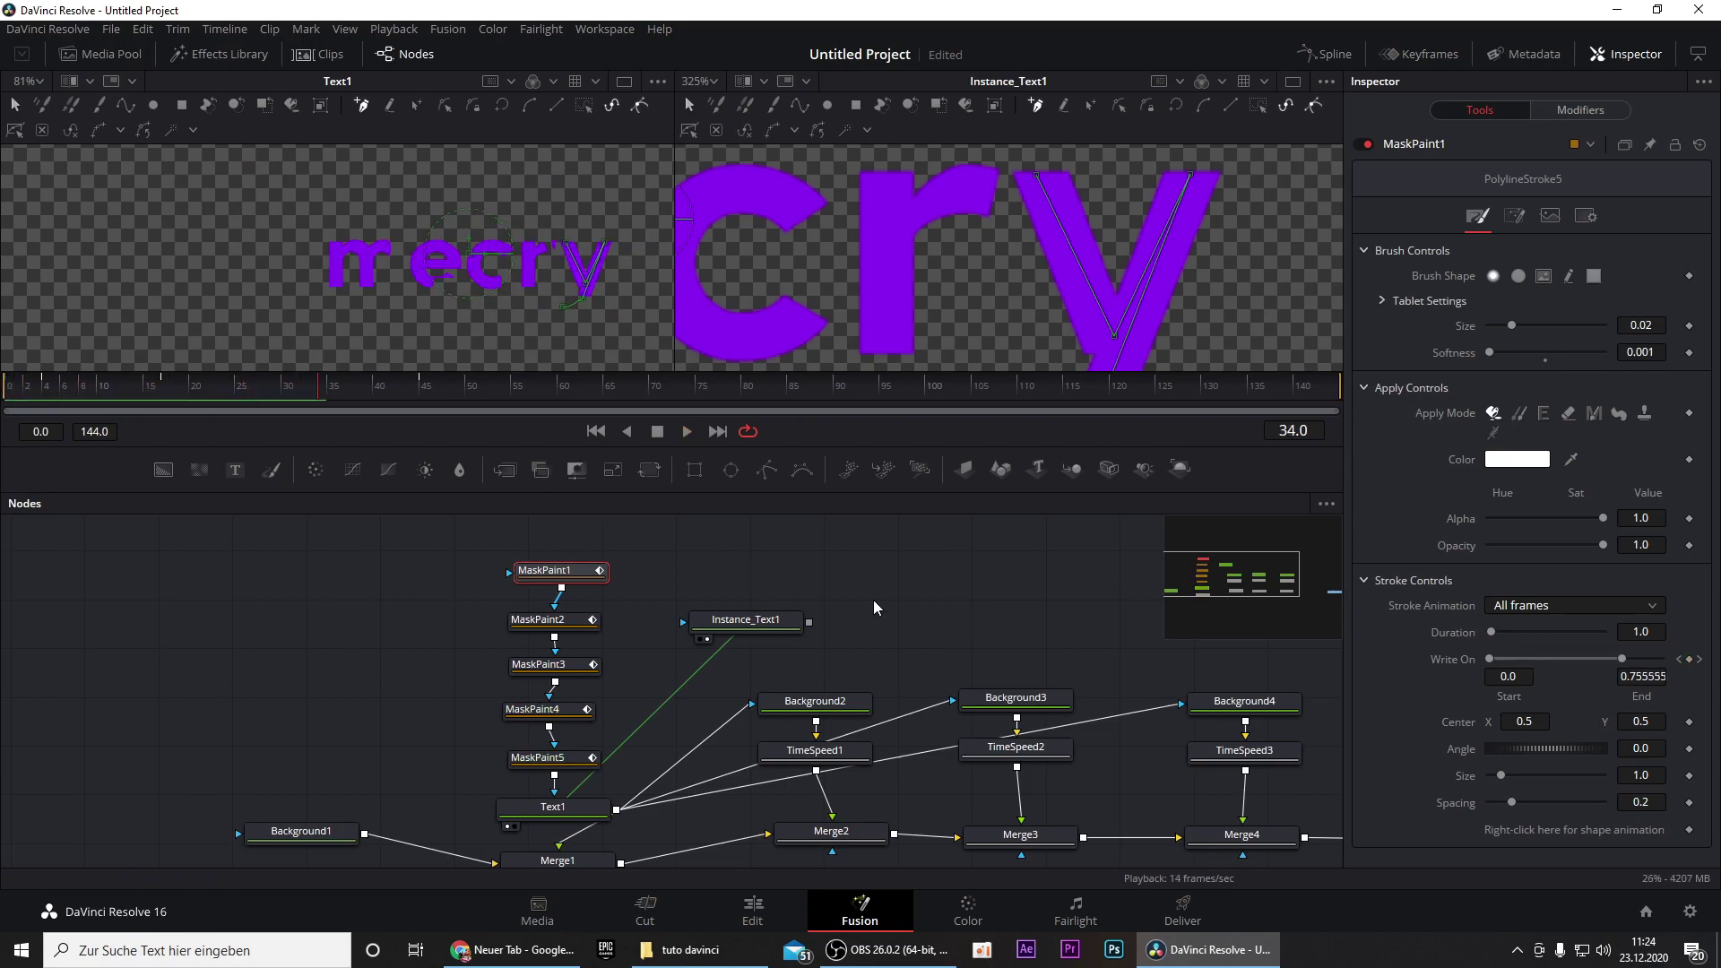
{"action": "scroll", "coordinate": [543, 251], "scroll_direction": "up", "scroll_amount": 5}
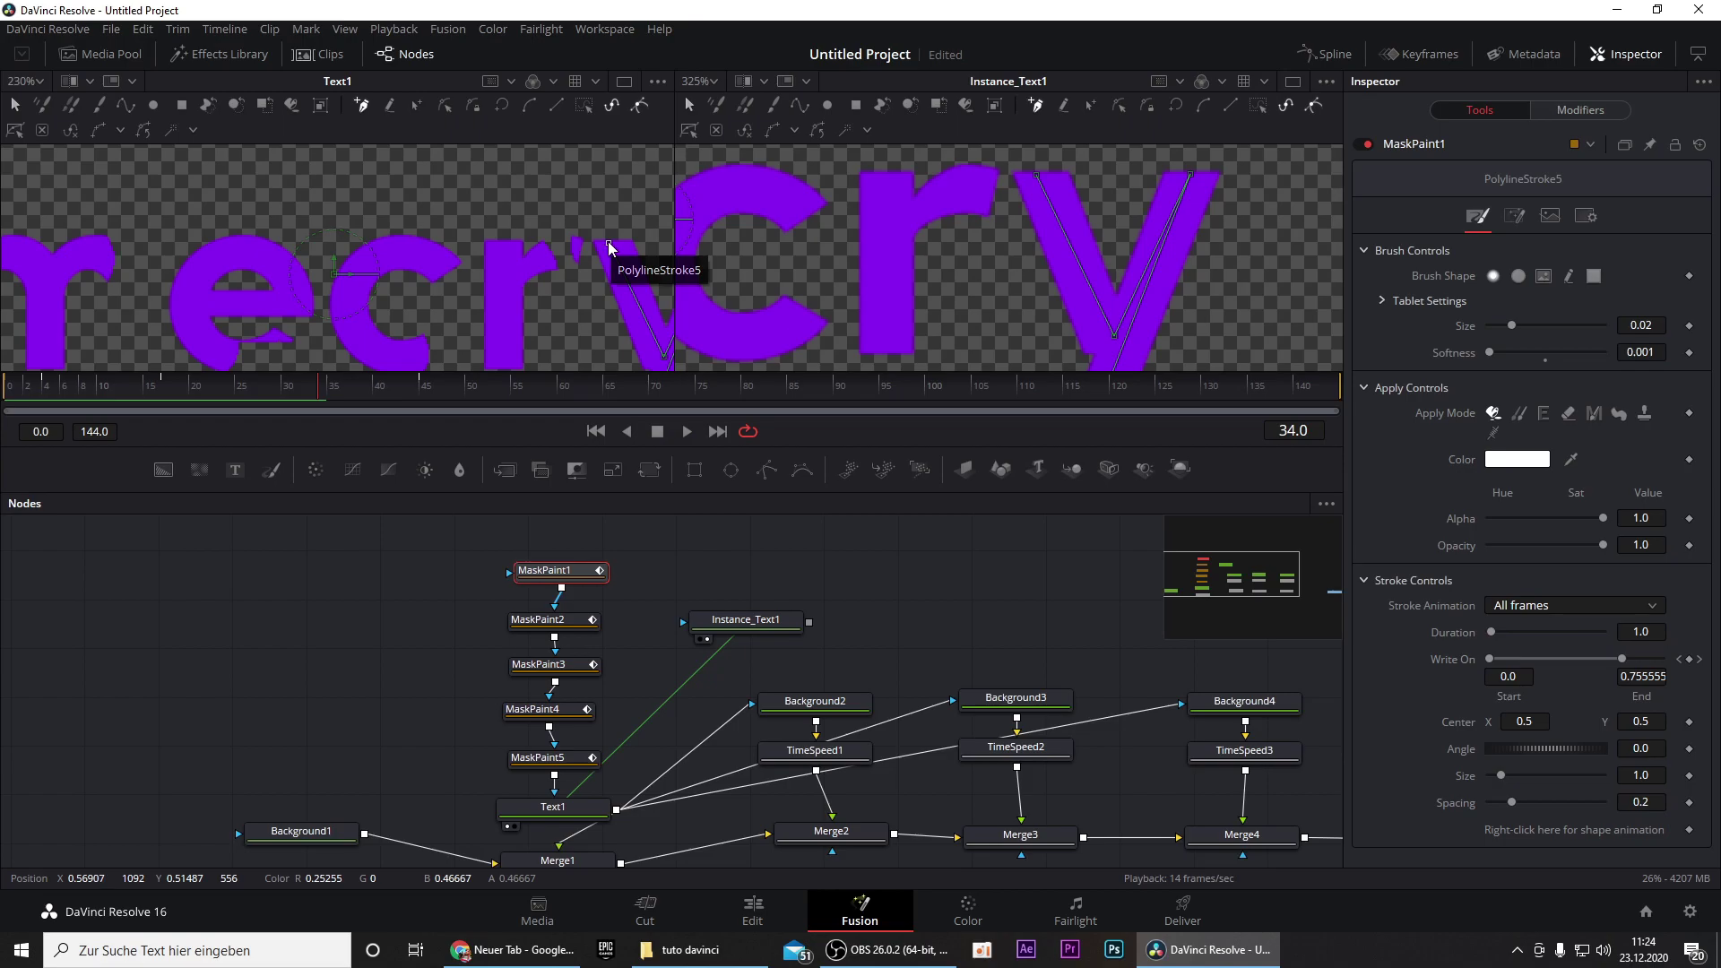
- Extend the y stroke's end to the right and step through the first frames to check it
{"action": "left_click_drag", "start_coordinate": [608, 248], "coordinate": [625, 250]}
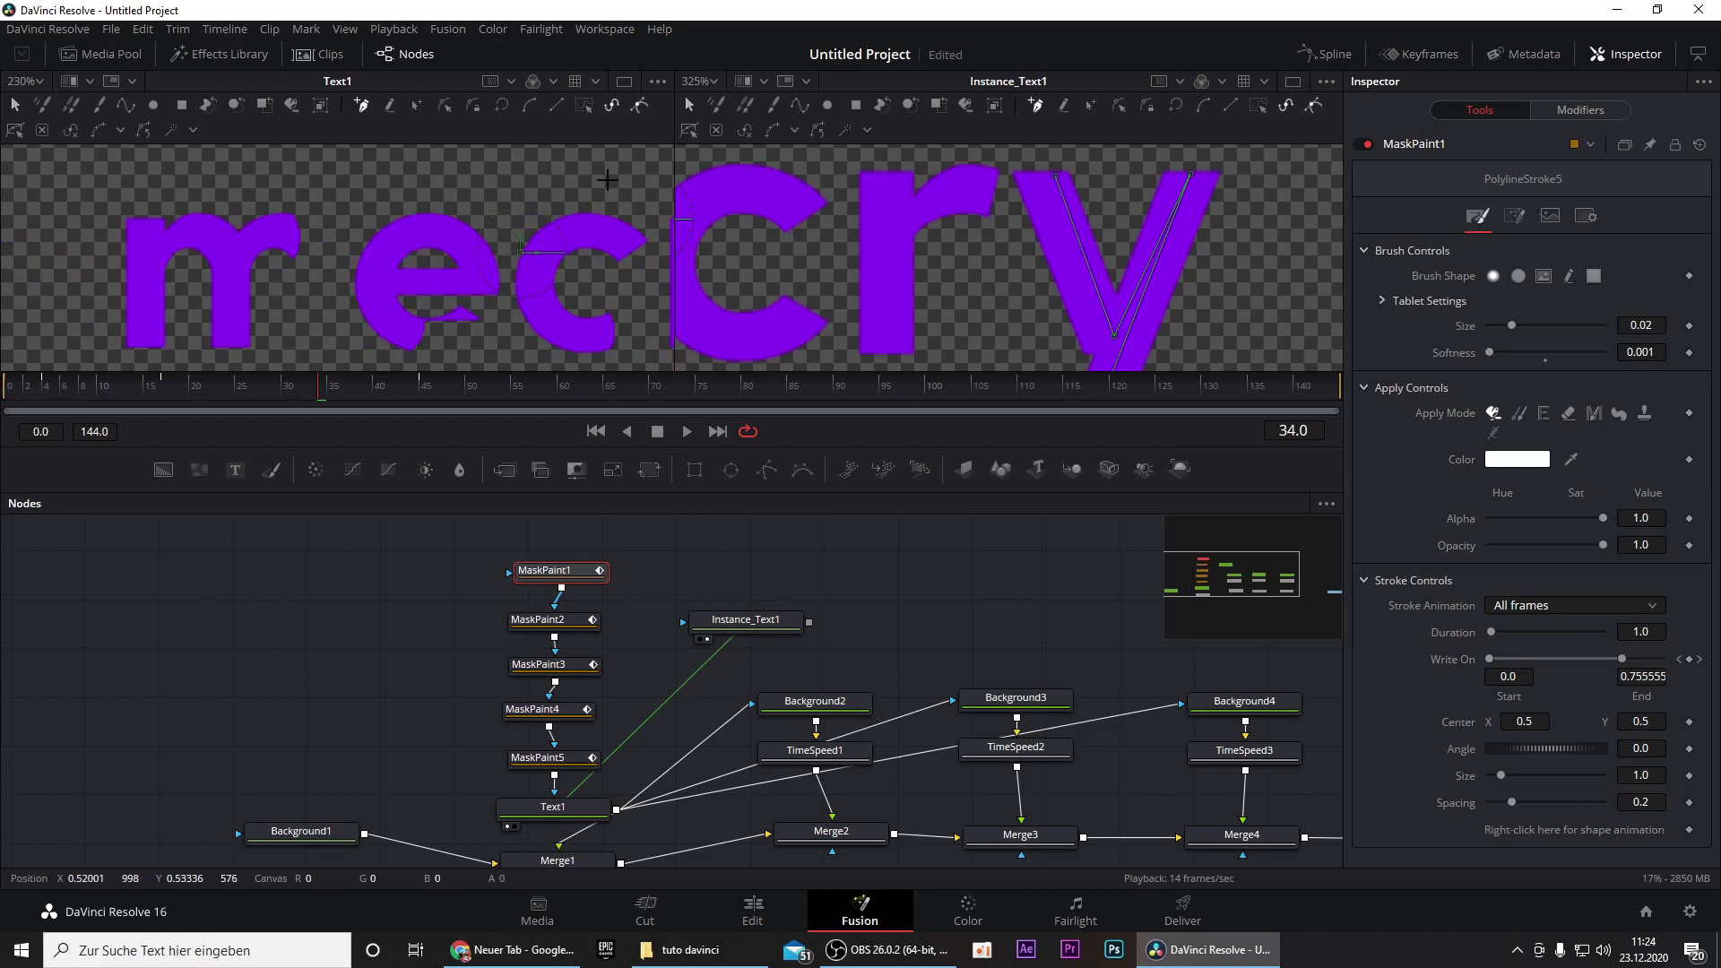
{"action": "left_click", "coordinate": [18, 397]}
{"action": "left_click", "coordinate": [11, 399]}
{"action": "key", "text": "Right"}
{"action": "key", "text": "Right"}
{"action": "key", "text": "Right"}
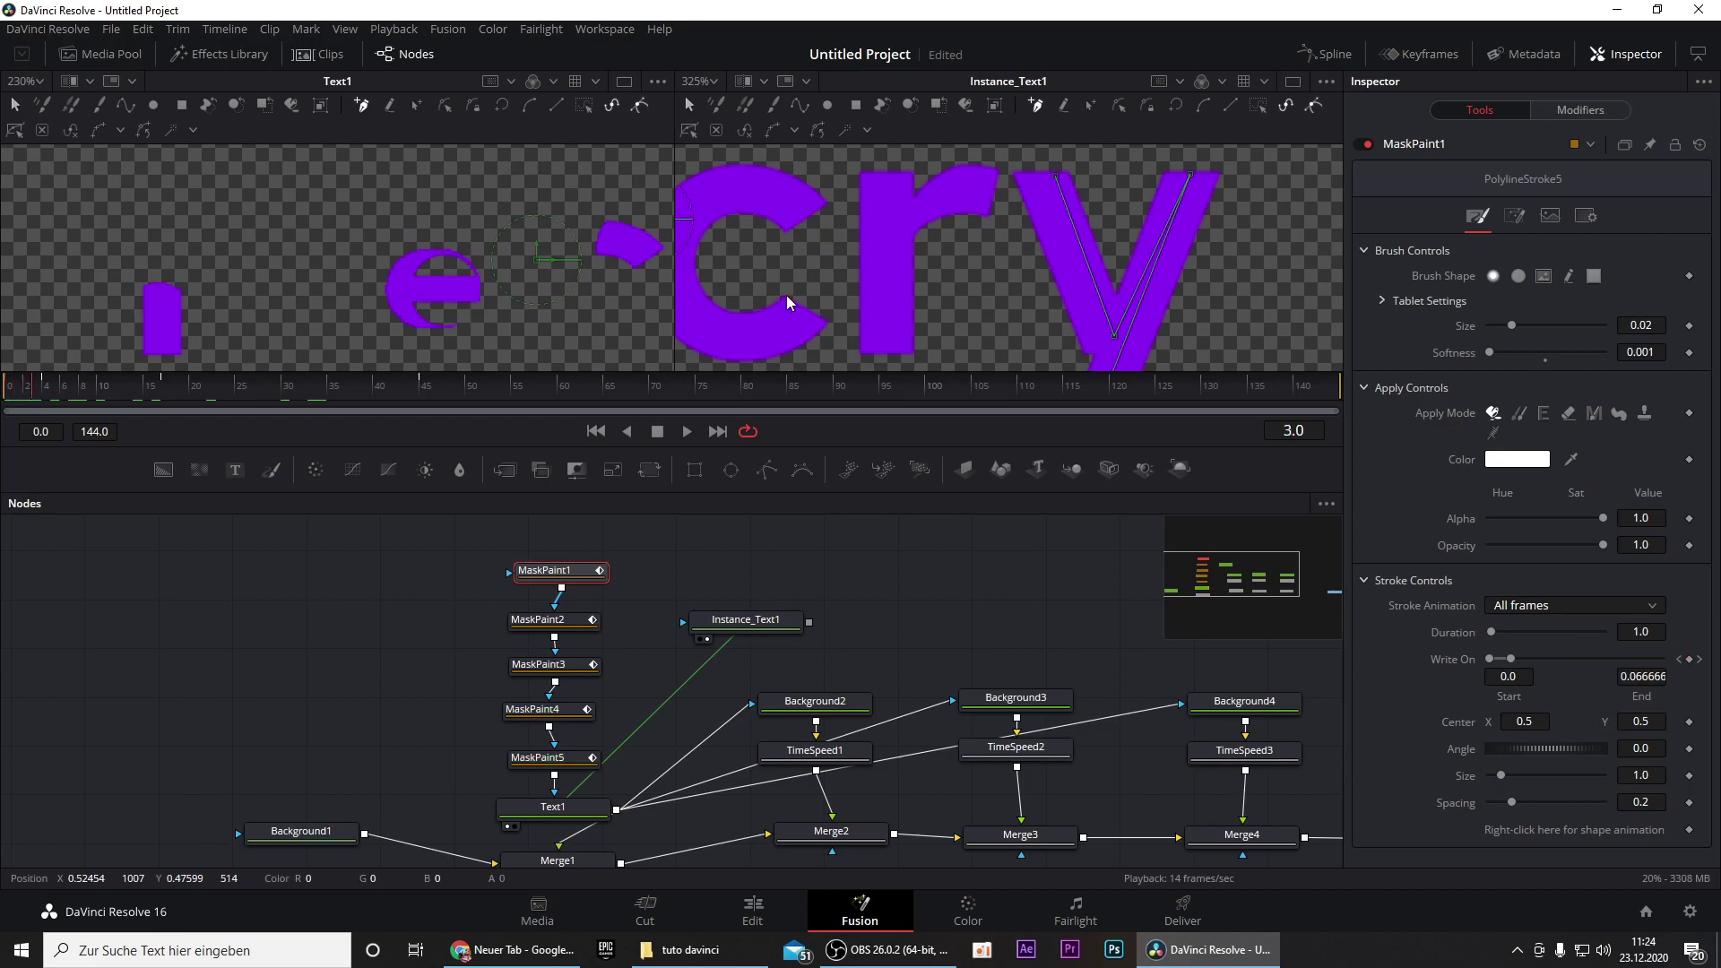
- Reshape the e stroke's start and end points and reduce its size to 0.0173
{"action": "left_click_drag", "start_coordinate": [786, 283], "coordinate": [1152, 297]}
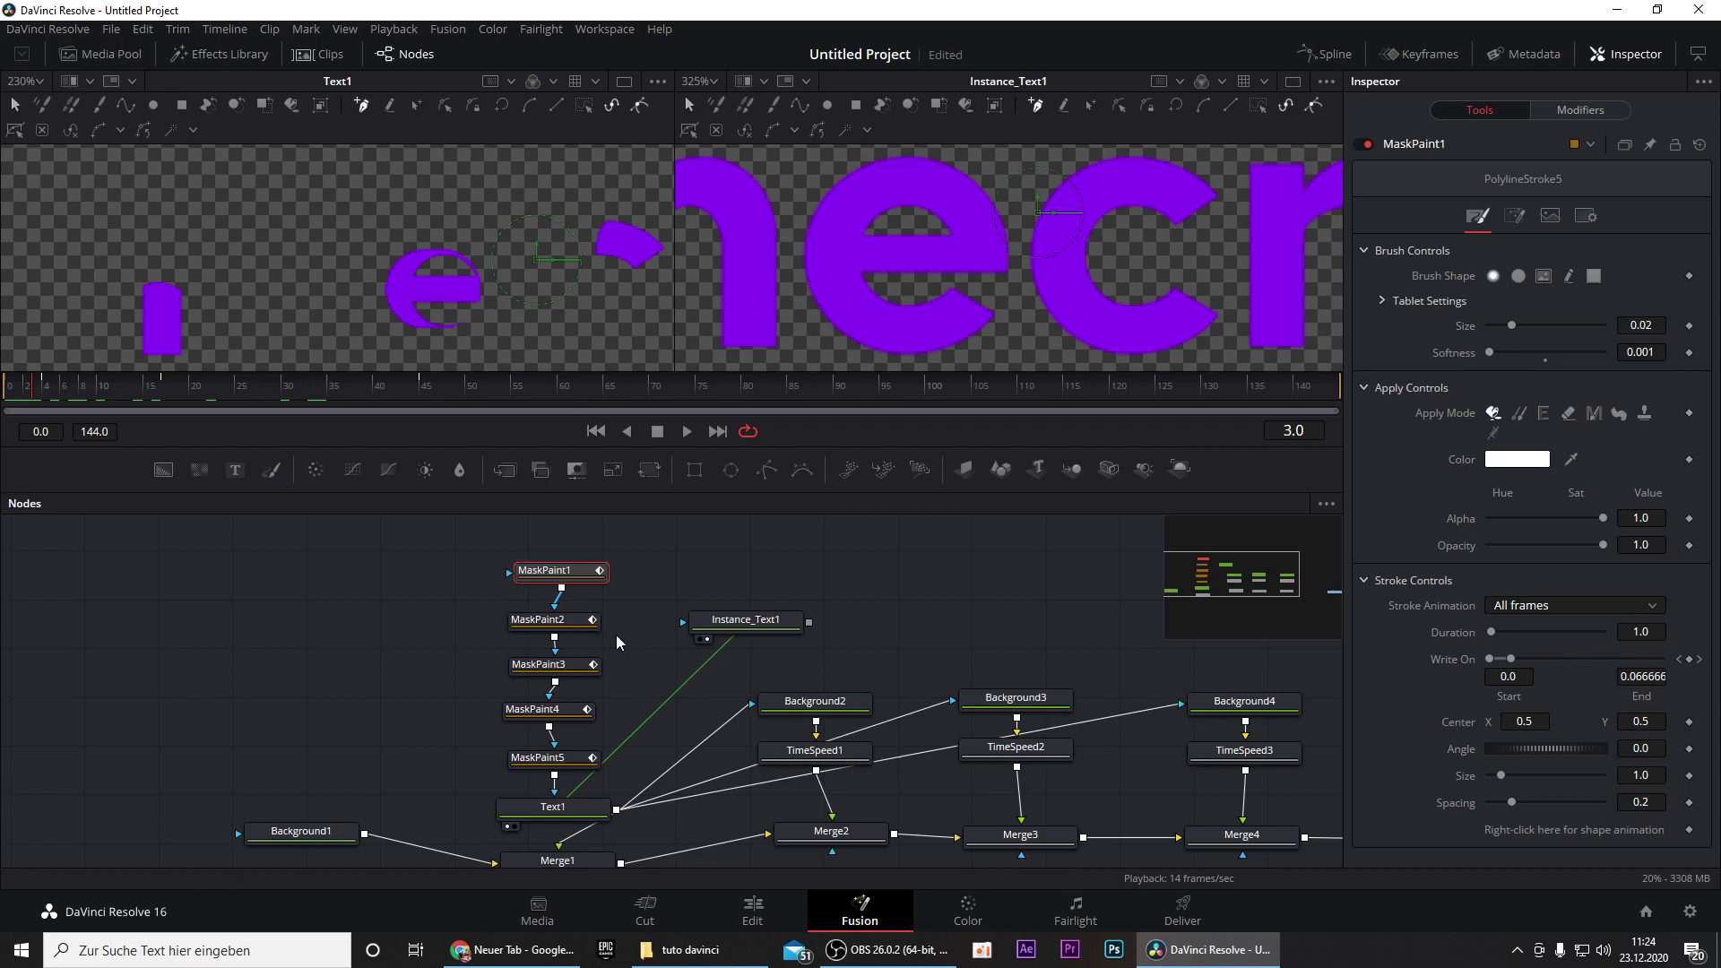
{"action": "left_click", "coordinate": [545, 709]}
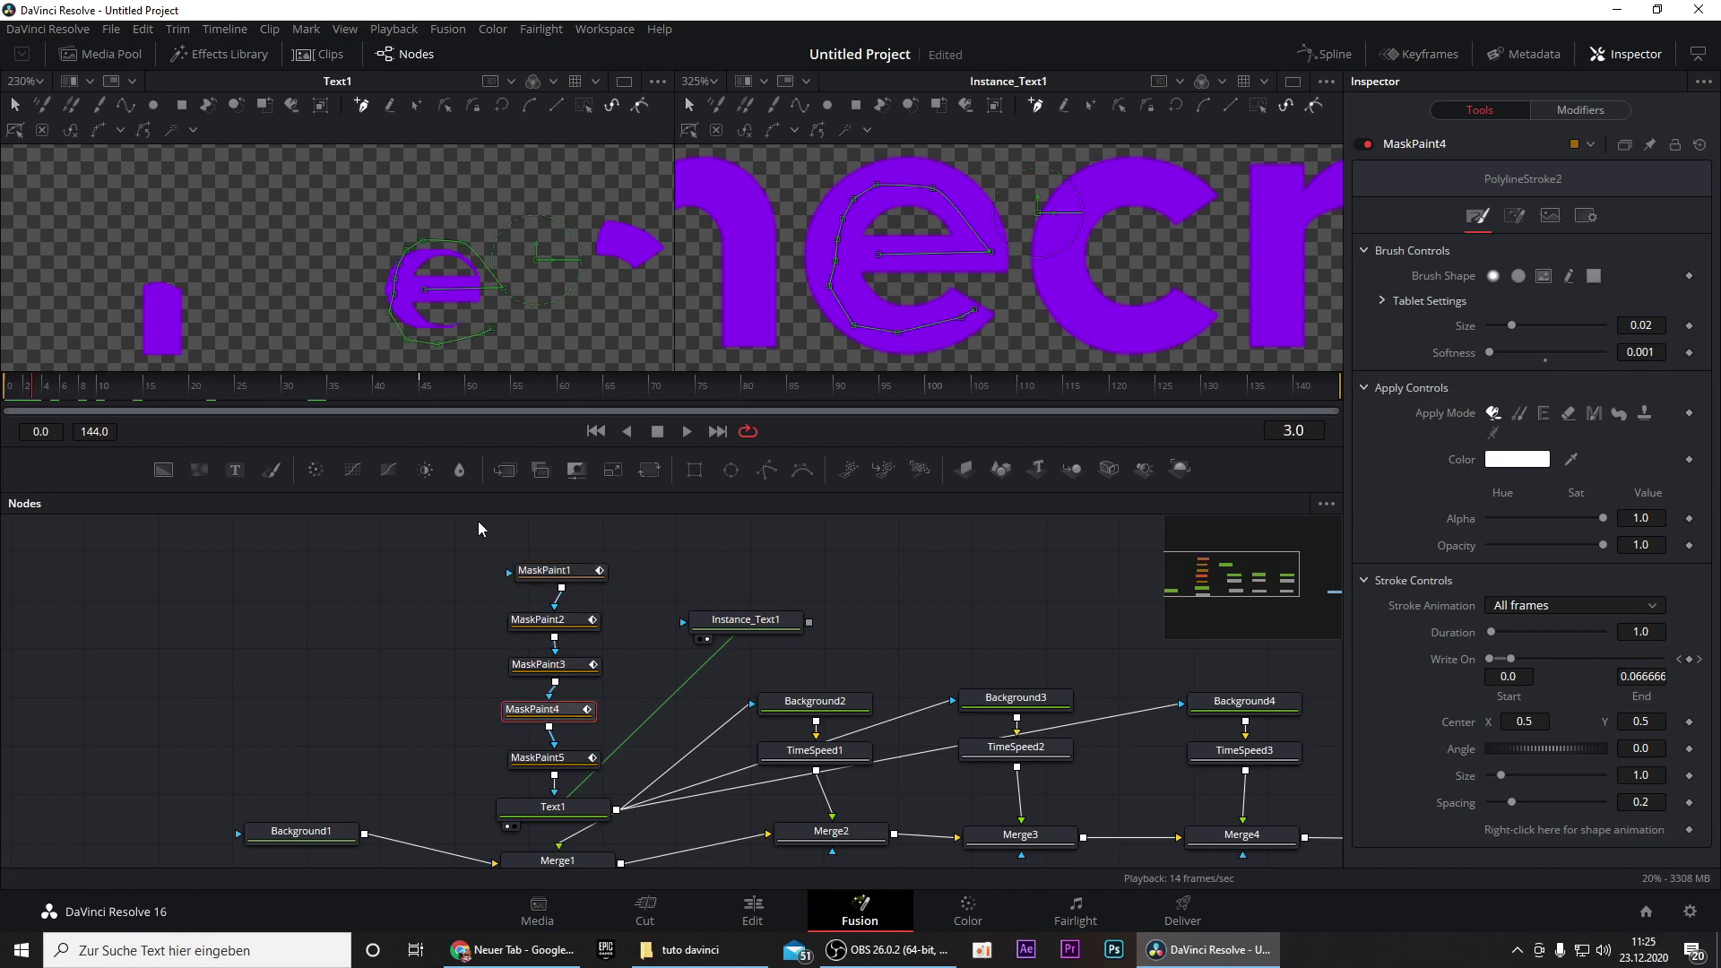
{"action": "left_click_drag", "start_coordinate": [424, 290], "coordinate": [445, 287]}
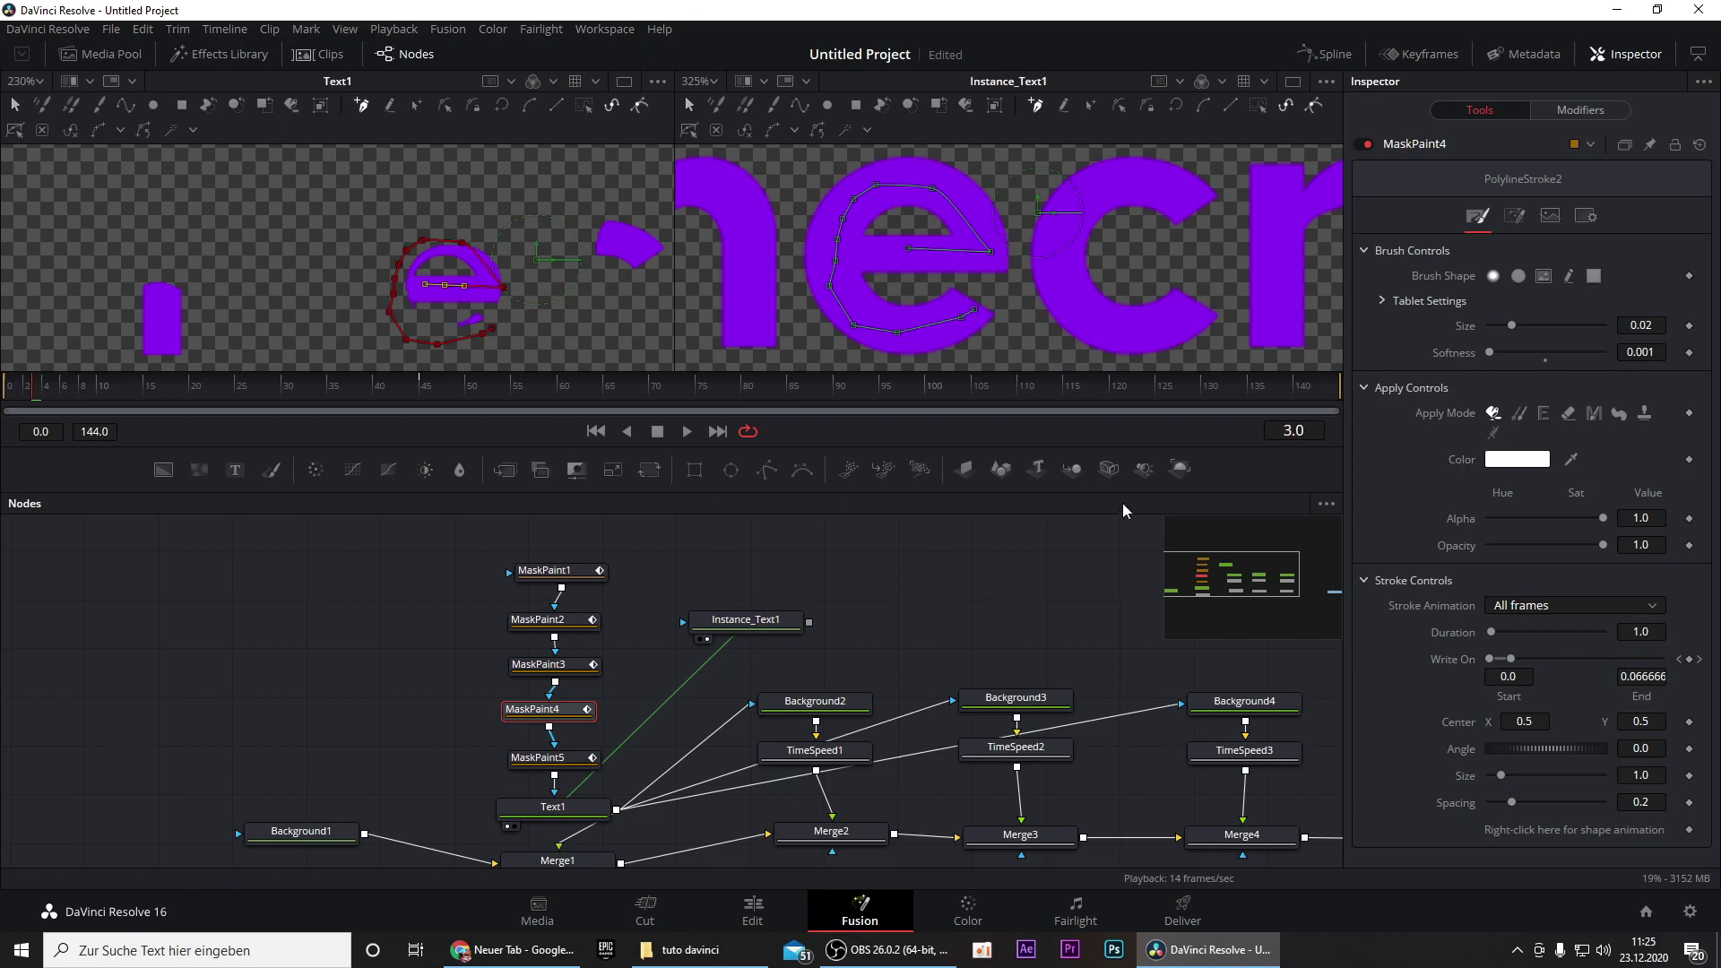
{"action": "left_click_drag", "start_coordinate": [1513, 324], "coordinate": [1509, 324]}
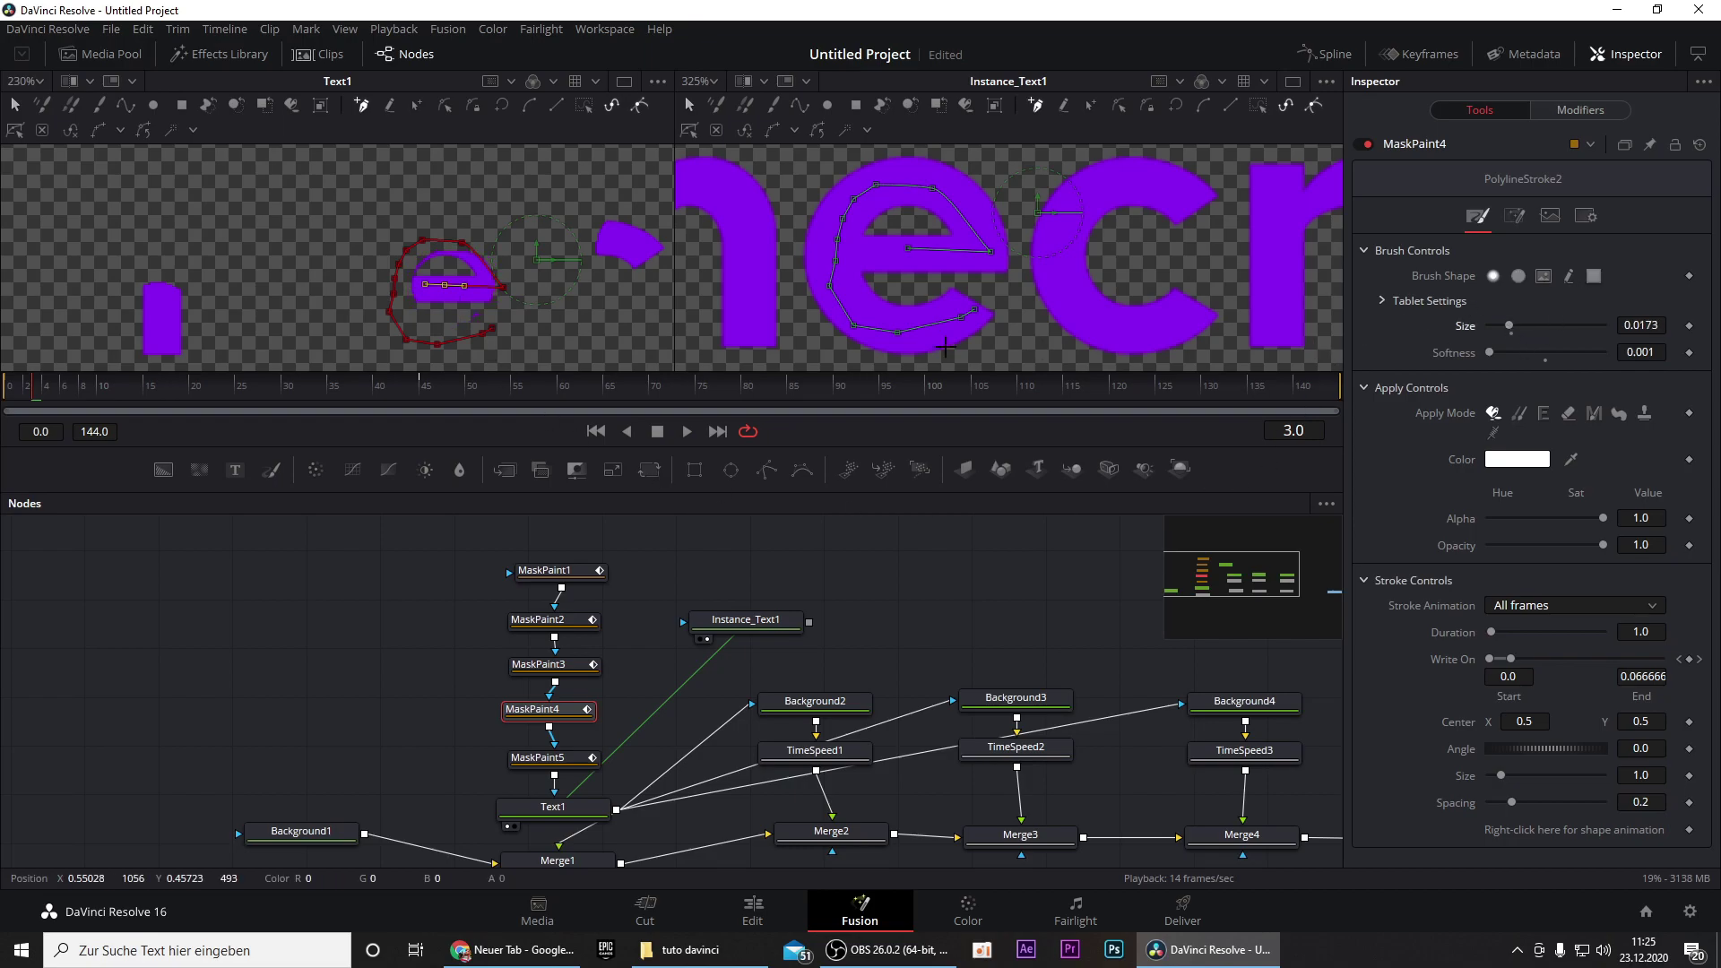
{"action": "left_click_drag", "start_coordinate": [506, 292], "coordinate": [499, 288]}
{"action": "left_click_drag", "start_coordinate": [305, 385], "coordinate": [169, 394]}
- Show all tools' Write On curves in the Spline editor, fit the view, and select every keyframe
{"action": "scroll", "coordinate": [327, 264], "scroll_direction": "down", "scroll_amount": 2}
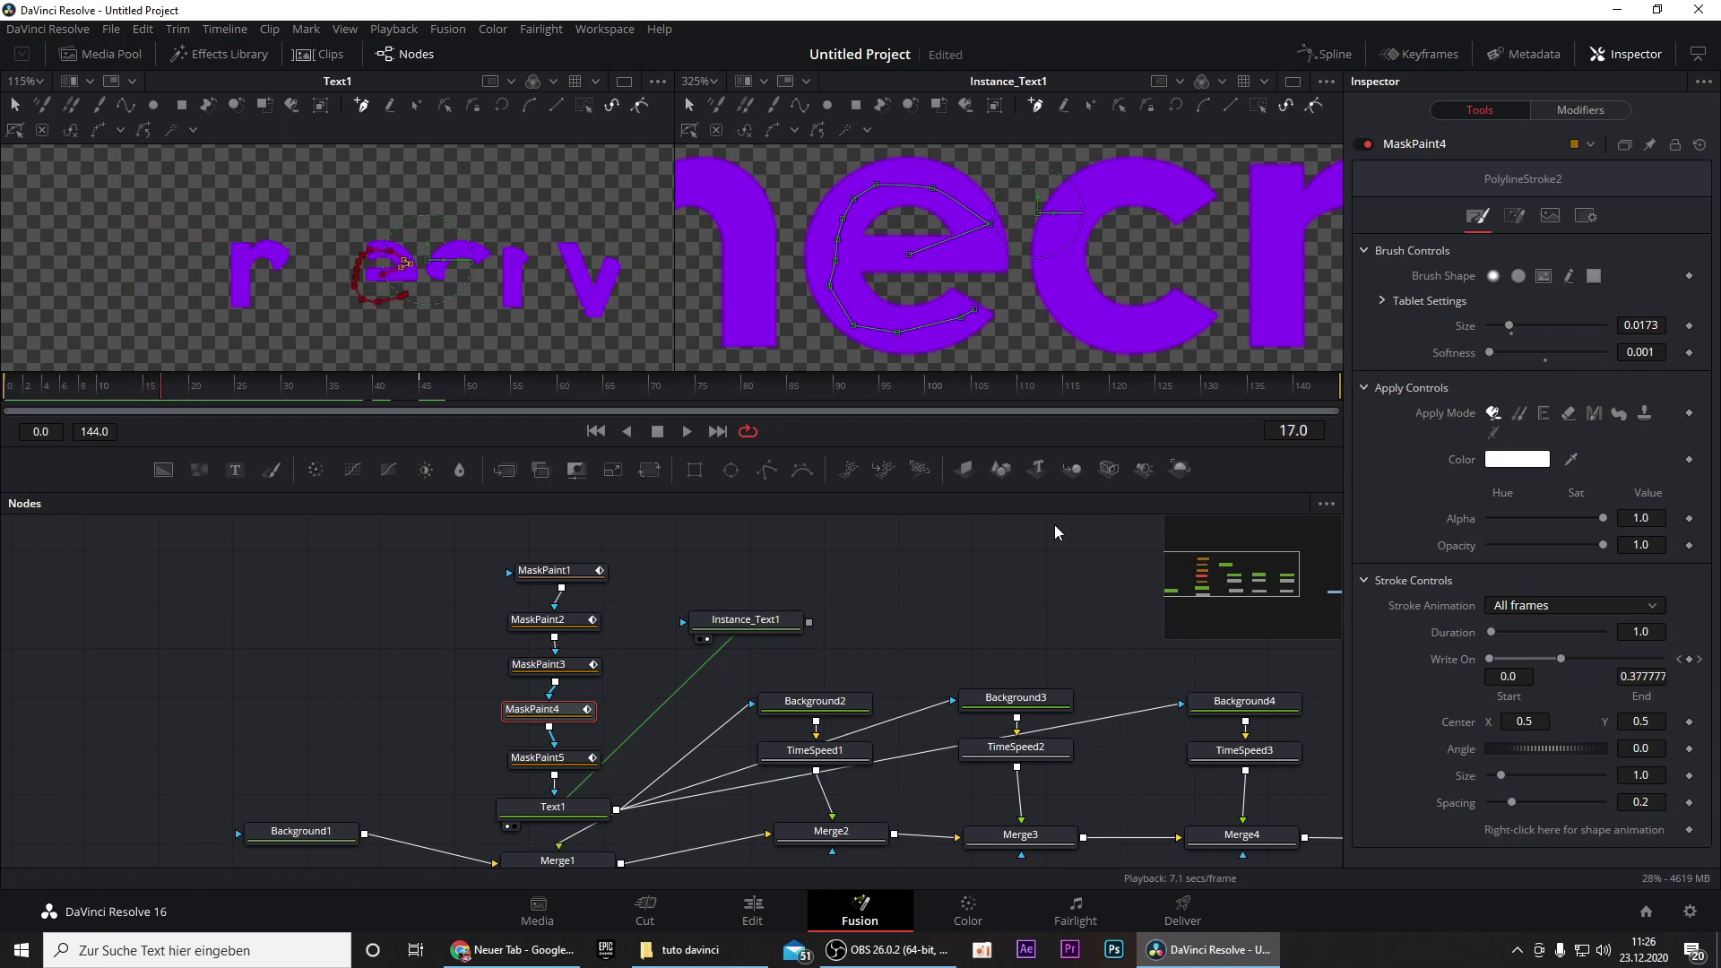
{"action": "left_click", "coordinate": [1325, 54]}
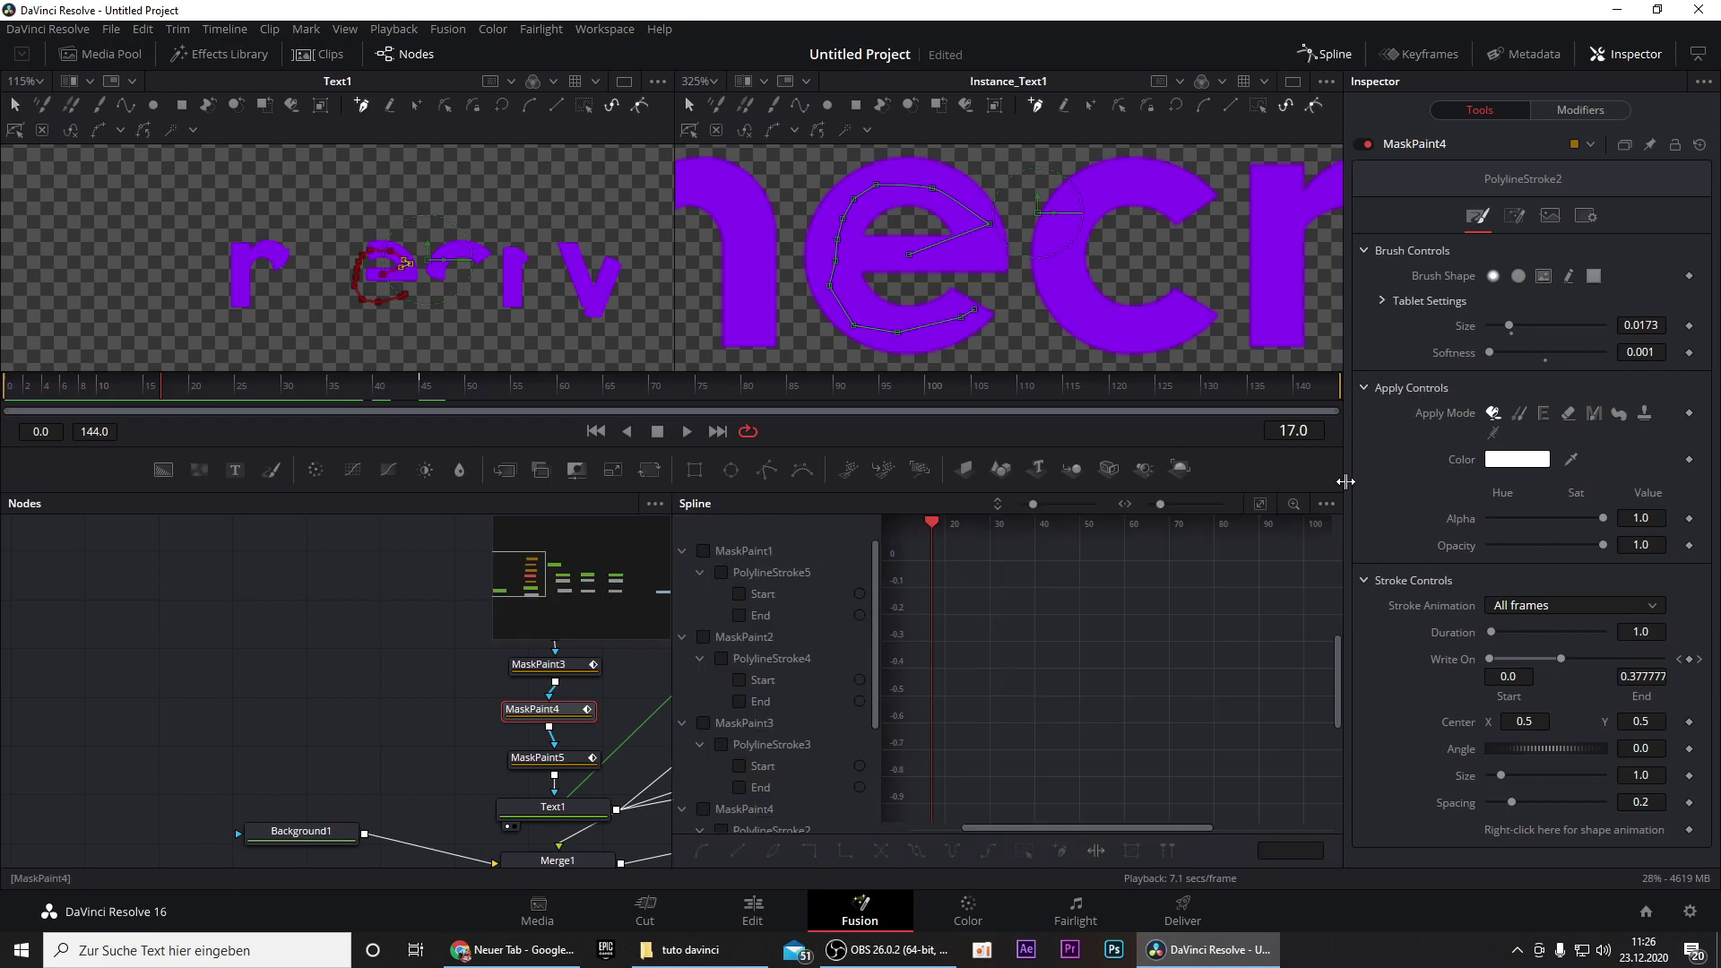
{"action": "left_click", "coordinate": [1327, 504]}
{"action": "left_click", "coordinate": [1244, 683]}
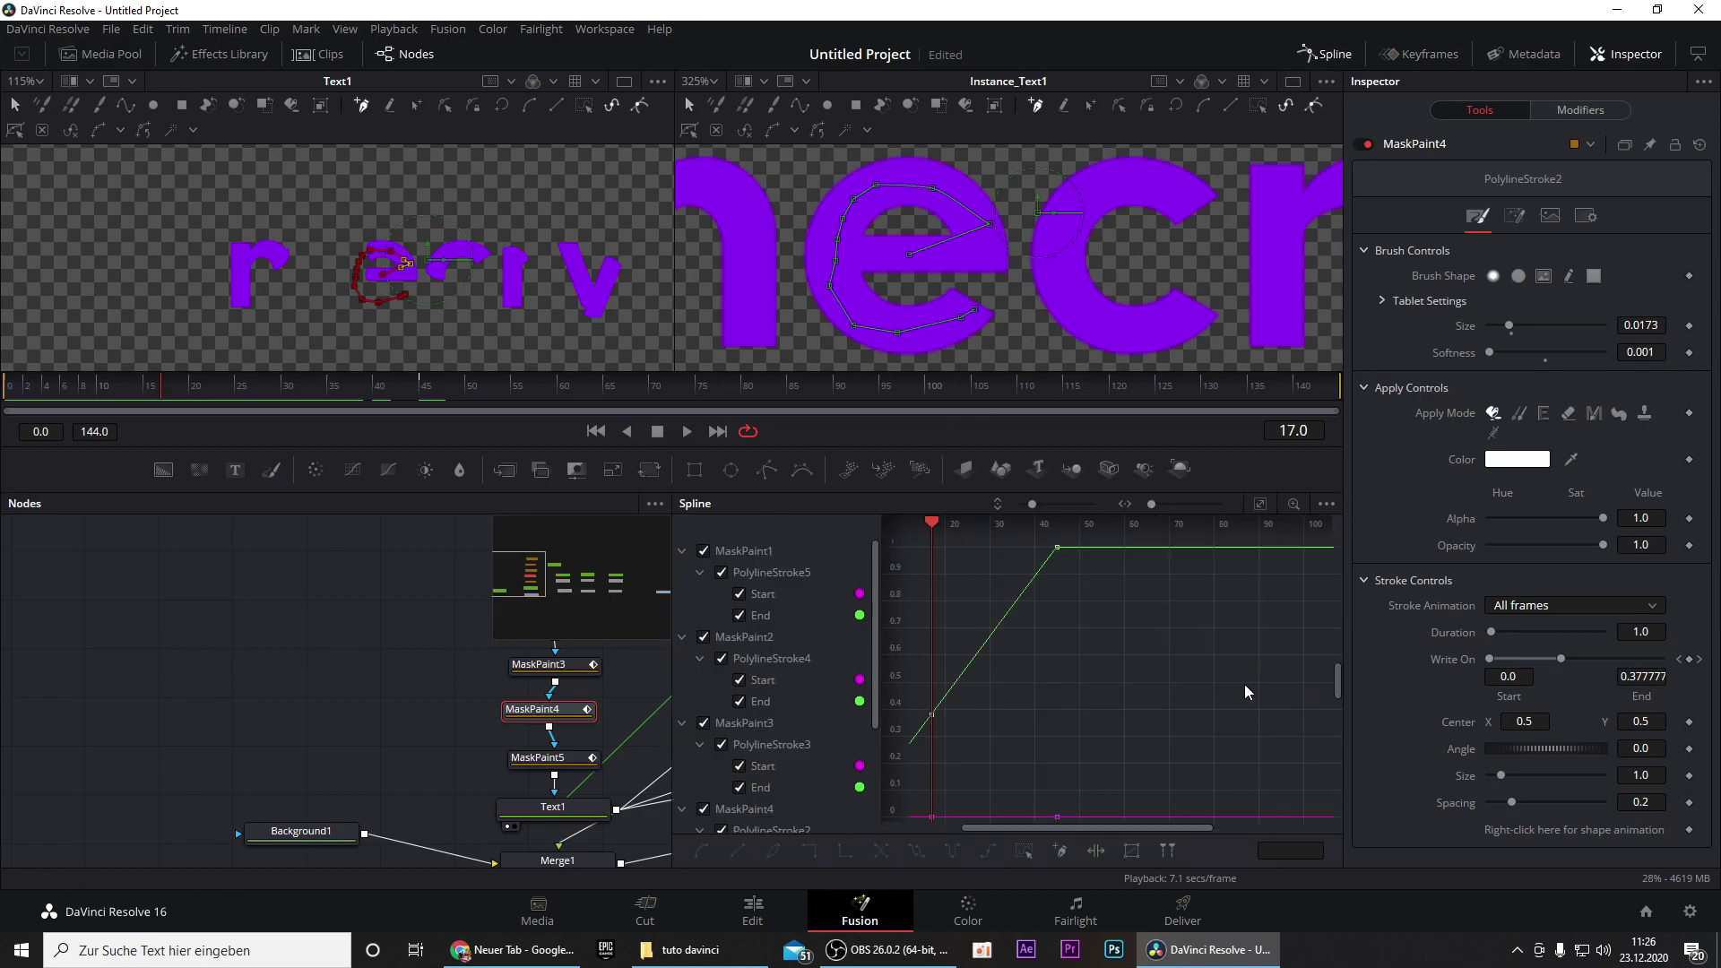
{"action": "left_click", "coordinate": [1259, 504]}
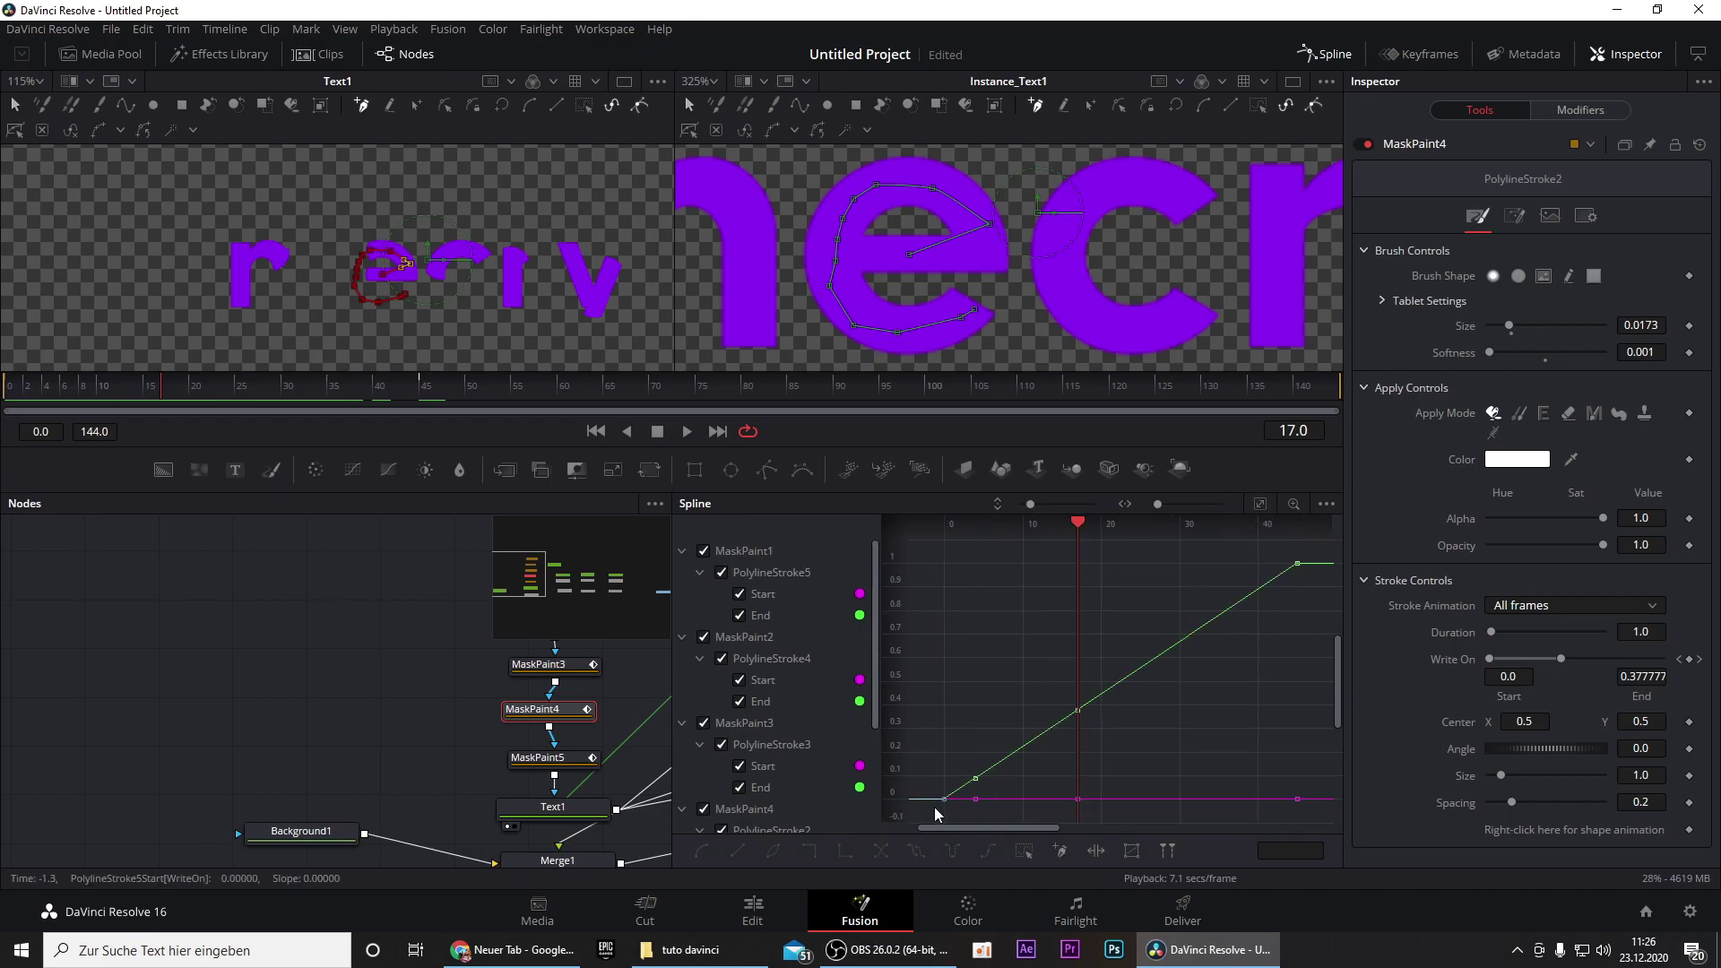
{"action": "left_click_drag", "start_coordinate": [938, 810], "coordinate": [1311, 555]}
- Ease the selected keyframes and delete the Instance_Text1 node from the composition
{"action": "key", "text": "s"}
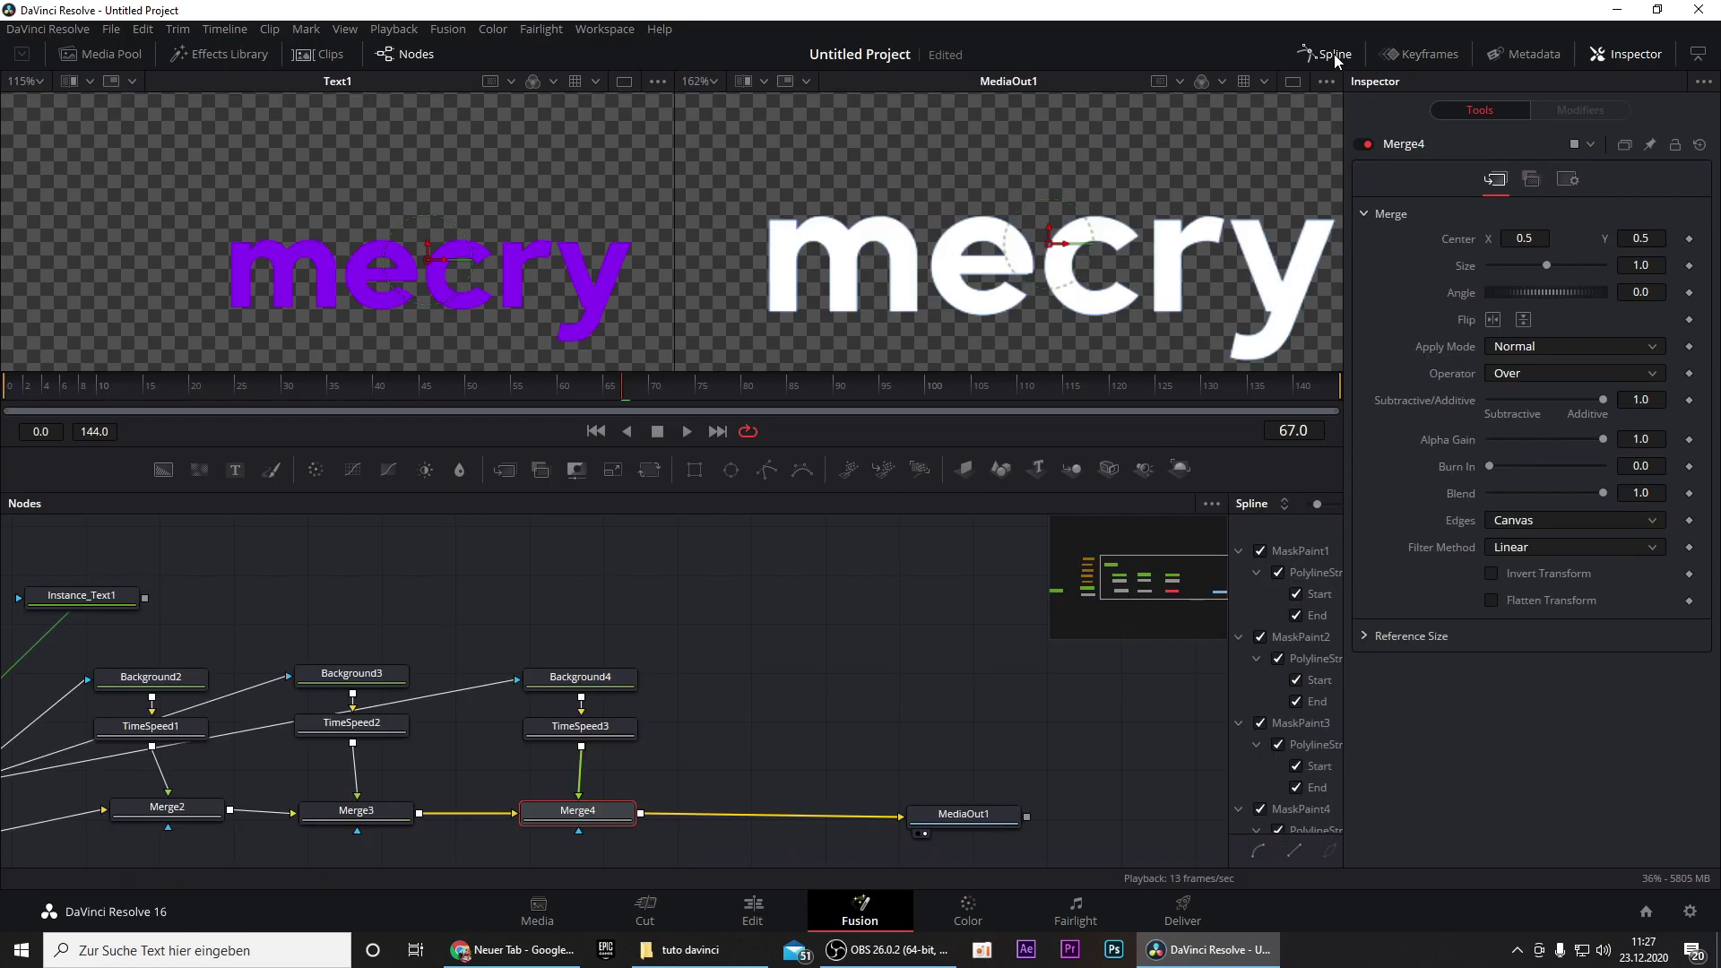
{"action": "left_click", "coordinate": [1330, 53]}
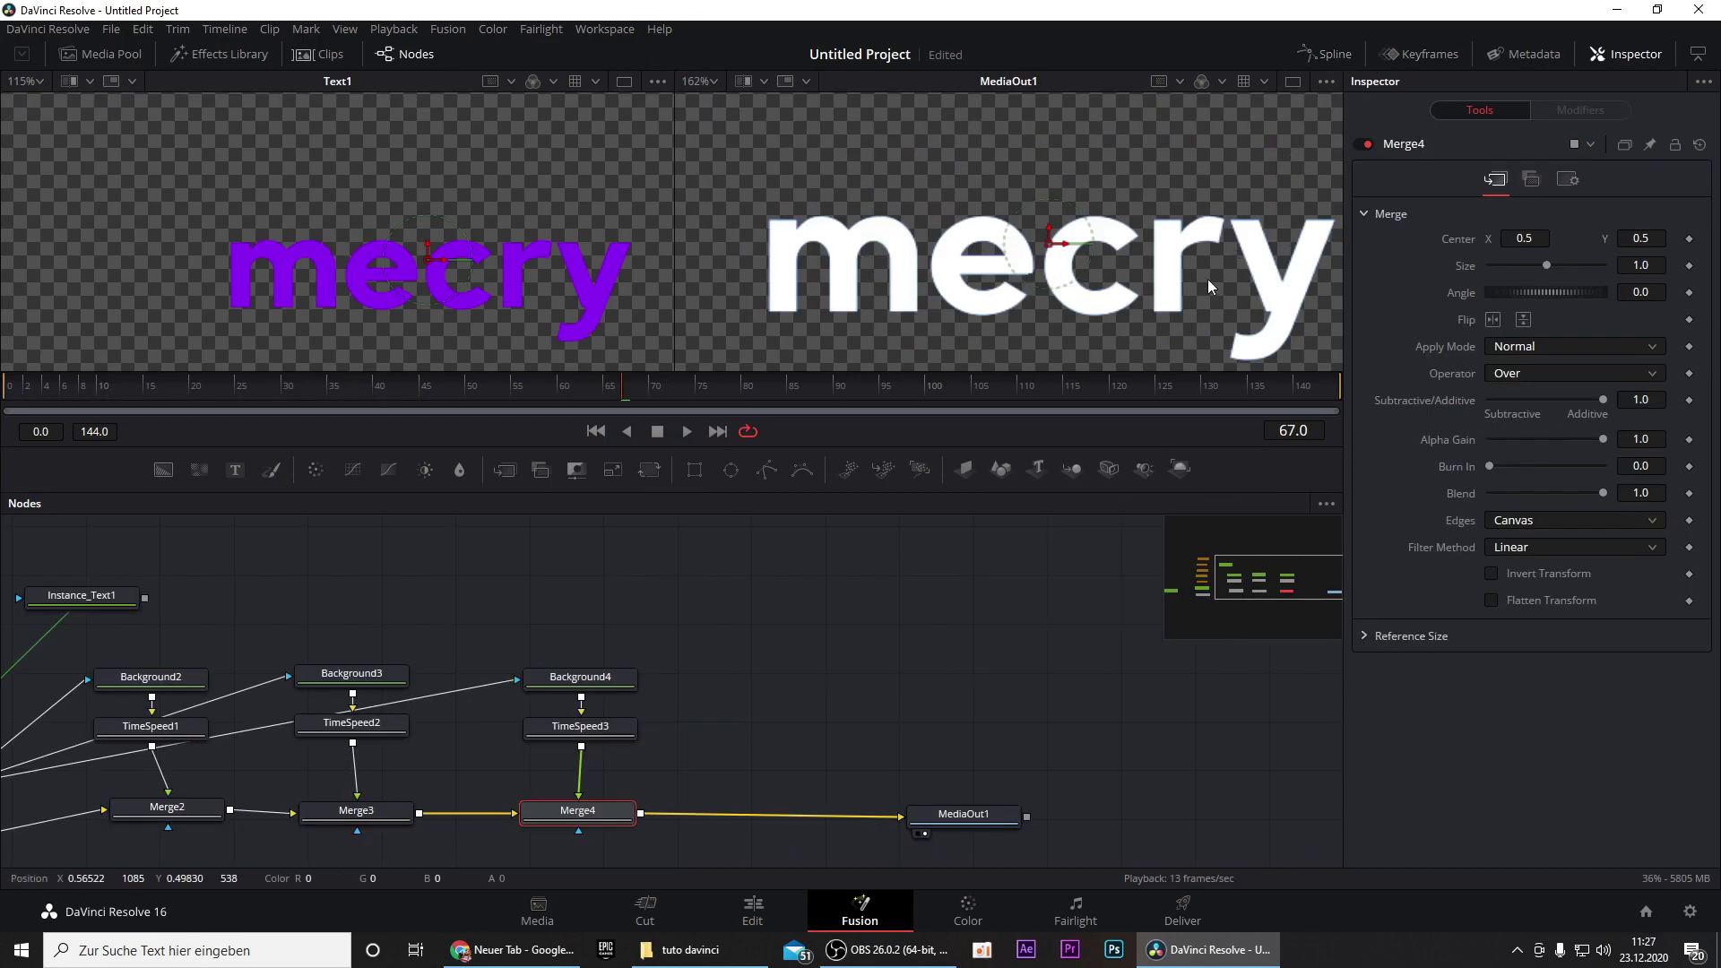
{"action": "left_click_drag", "start_coordinate": [751, 601], "coordinate": [1332, 617]}
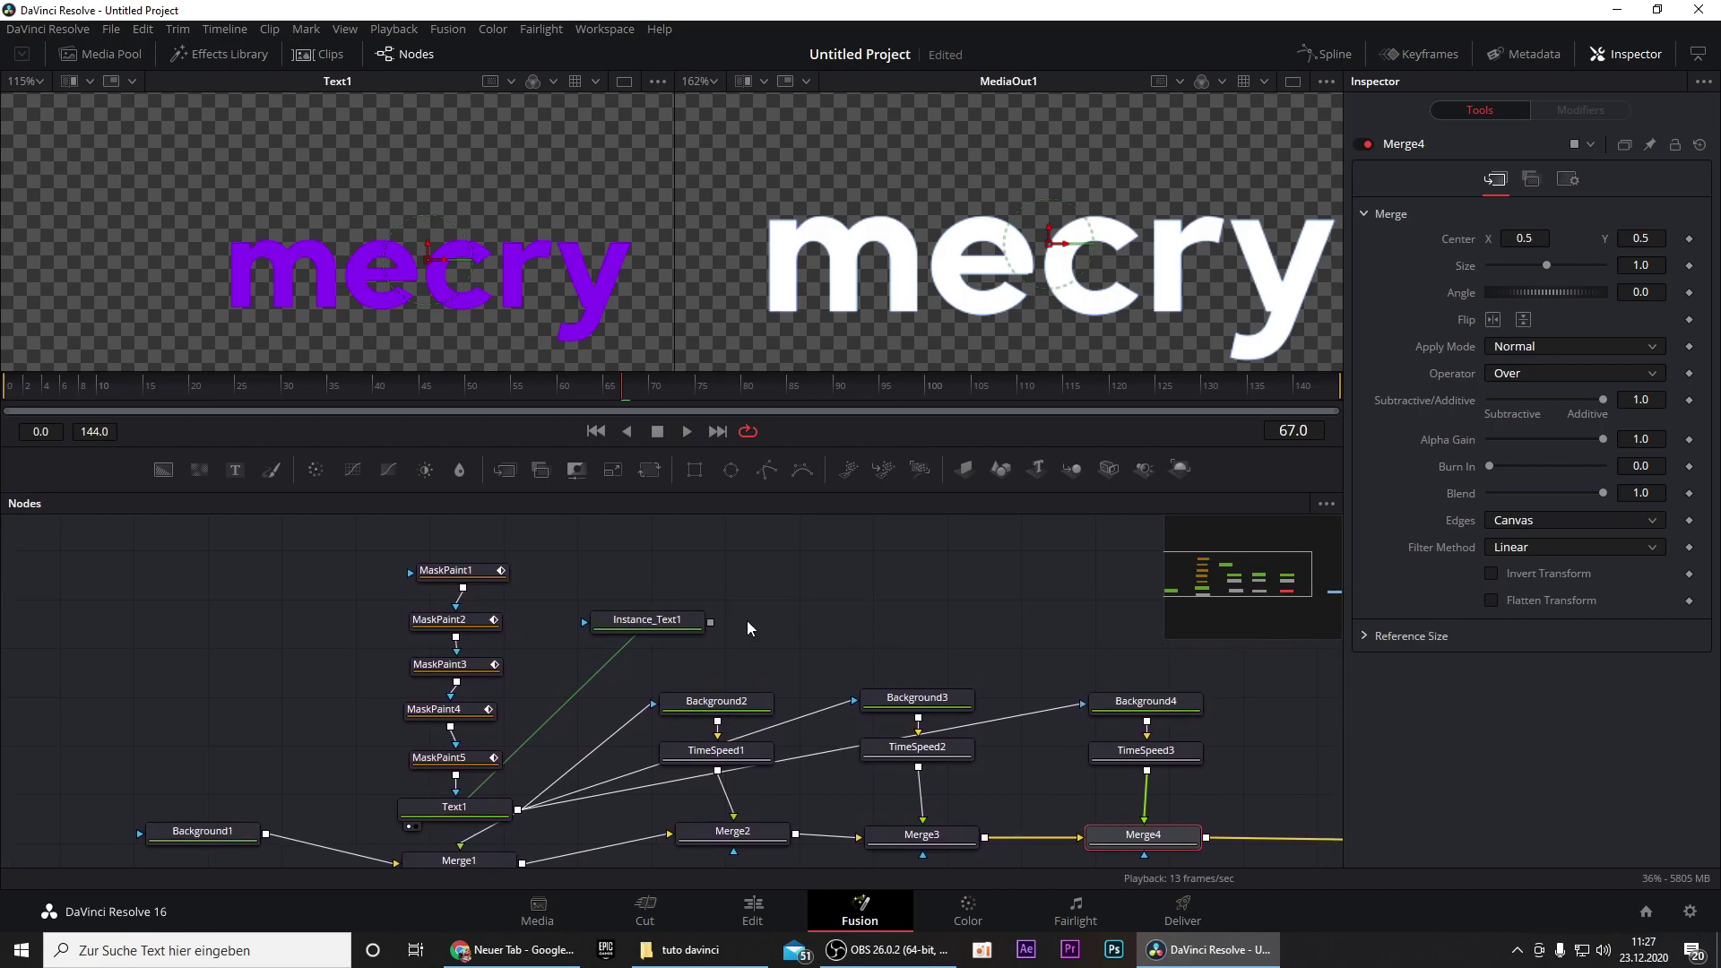
{"action": "left_click", "coordinate": [681, 621]}
{"action": "key", "text": "Delete"}
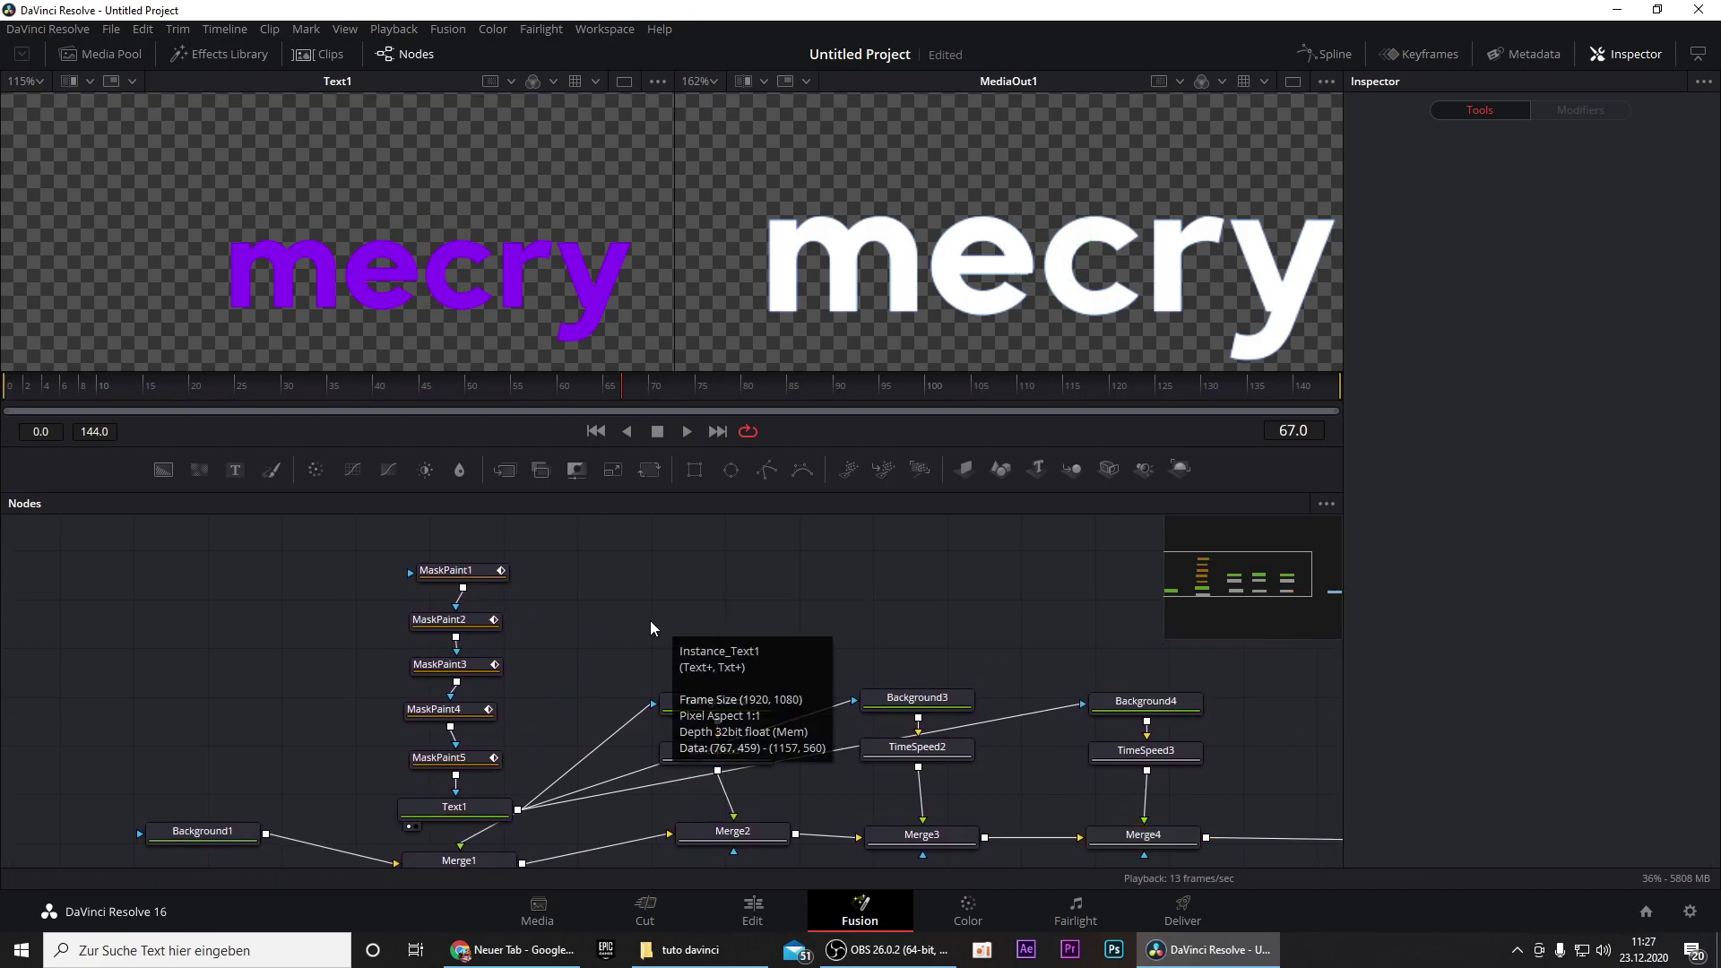
- Play back the comp, check the Background3 and Background4 colours, and return to the Edit page
{"action": "left_click_drag", "start_coordinate": [323, 376], "coordinate": [4, 394]}
{"action": "key", "text": "space"}
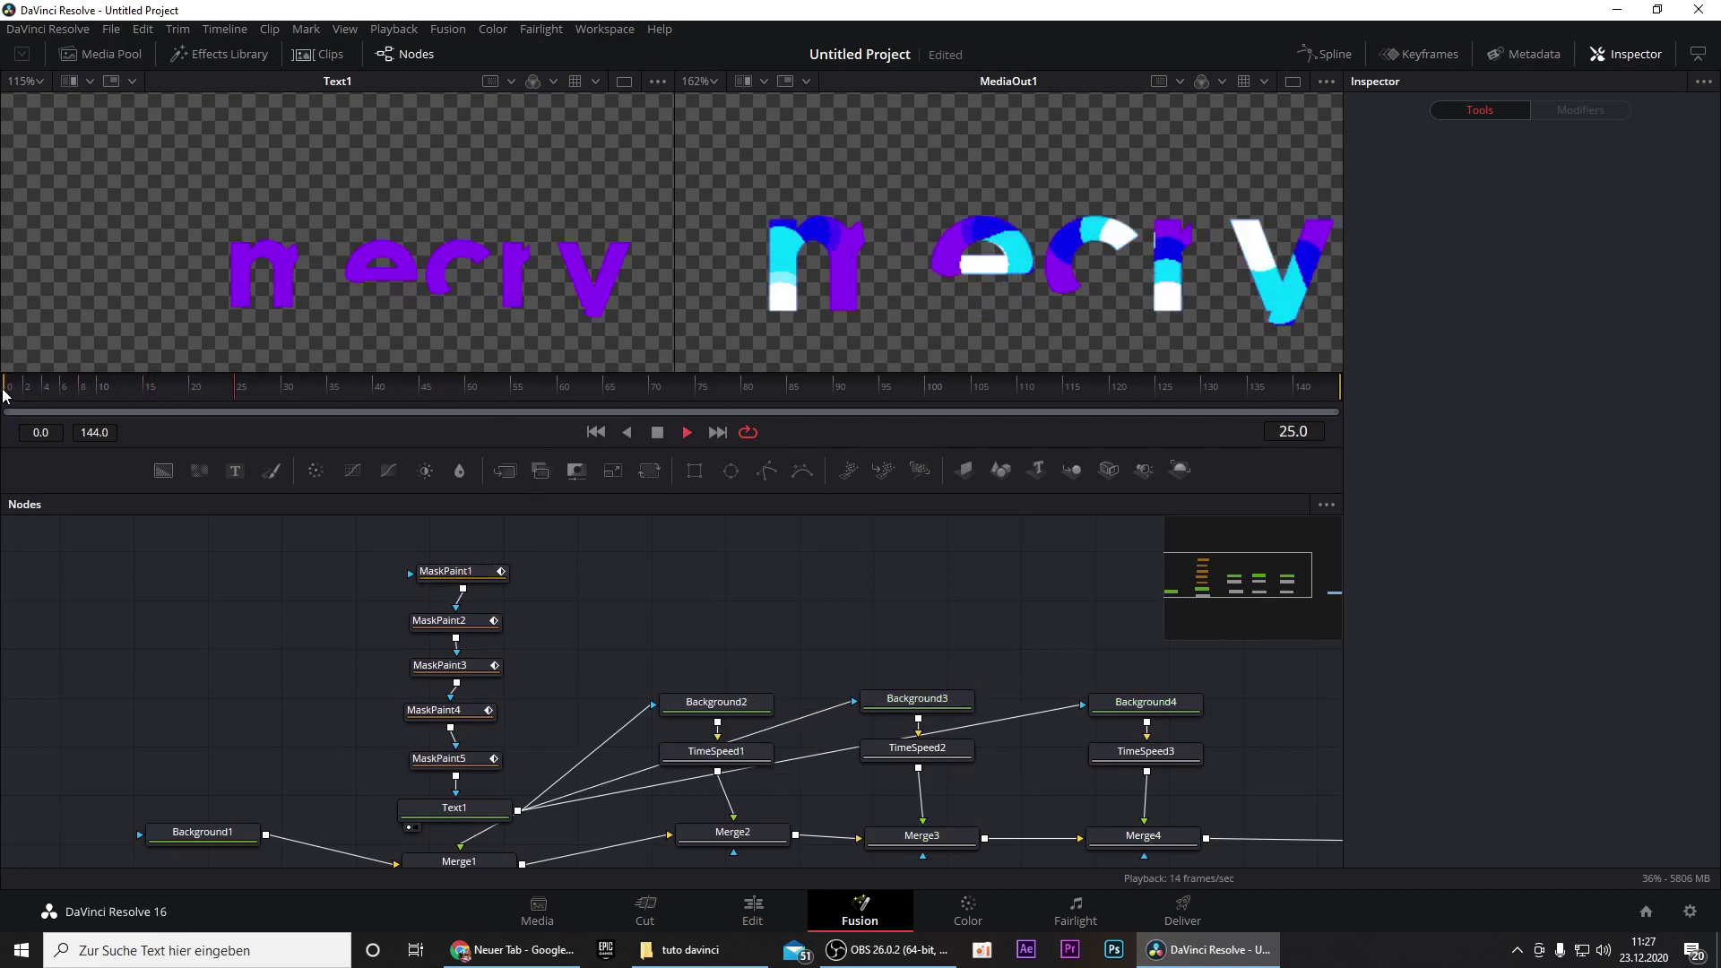
{"action": "key", "text": "space"}
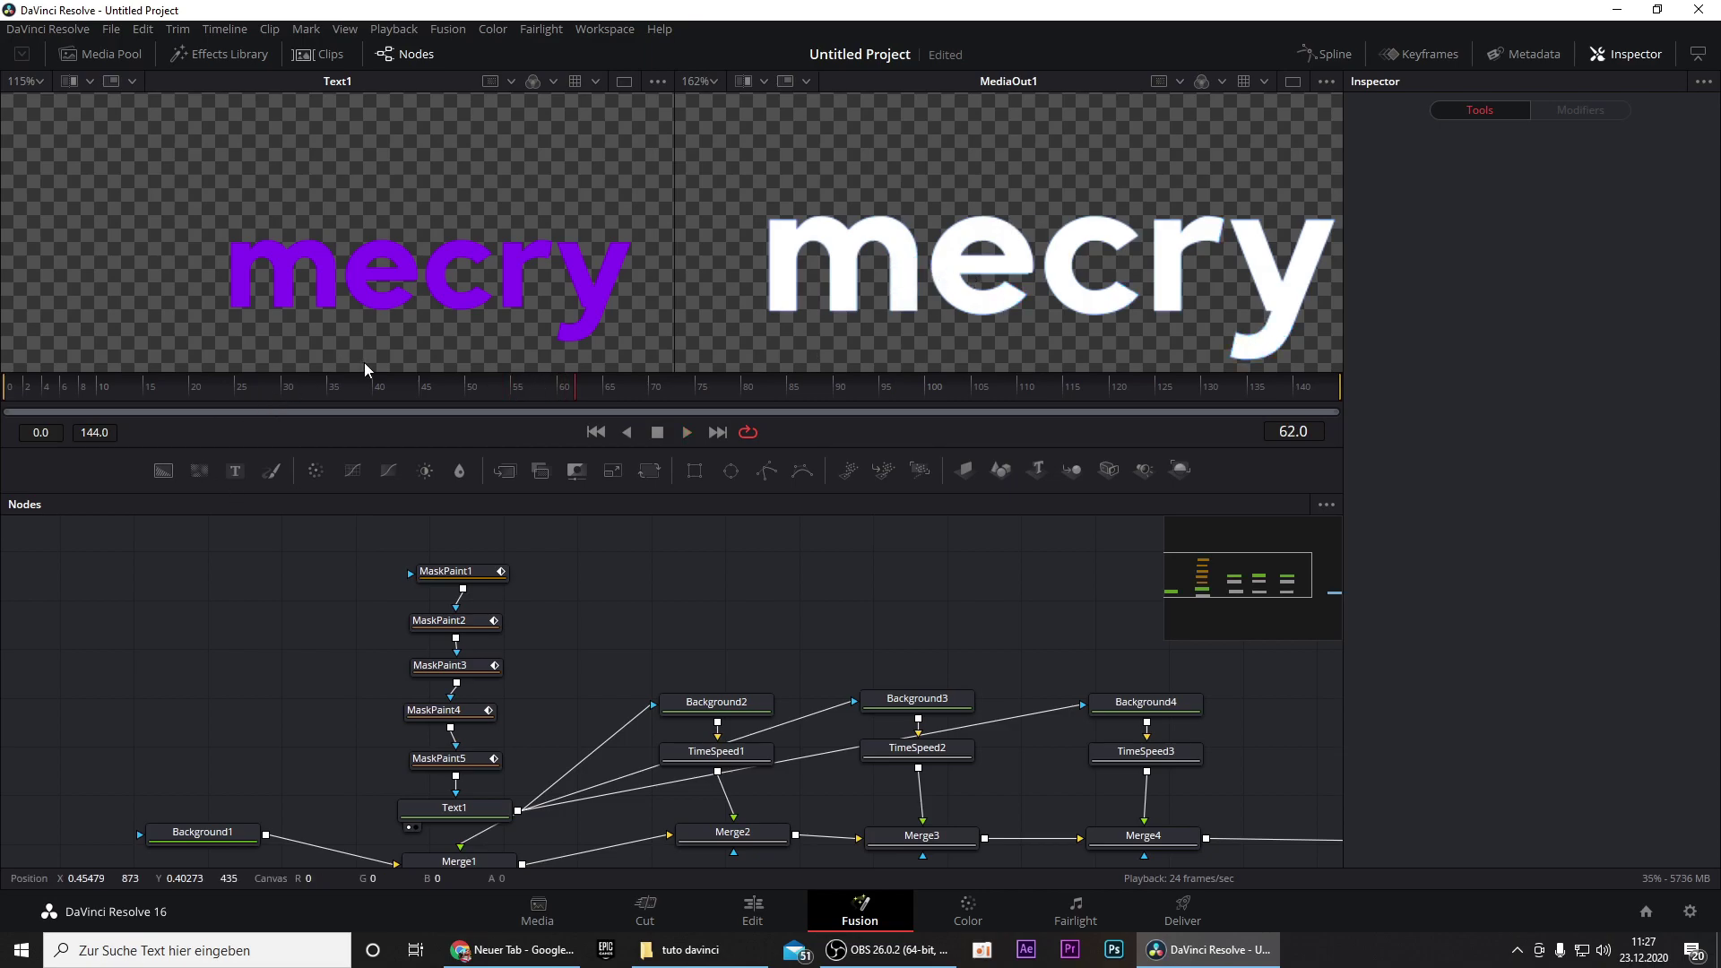
{"action": "left_click_drag", "start_coordinate": [578, 386], "coordinate": [3, 387]}
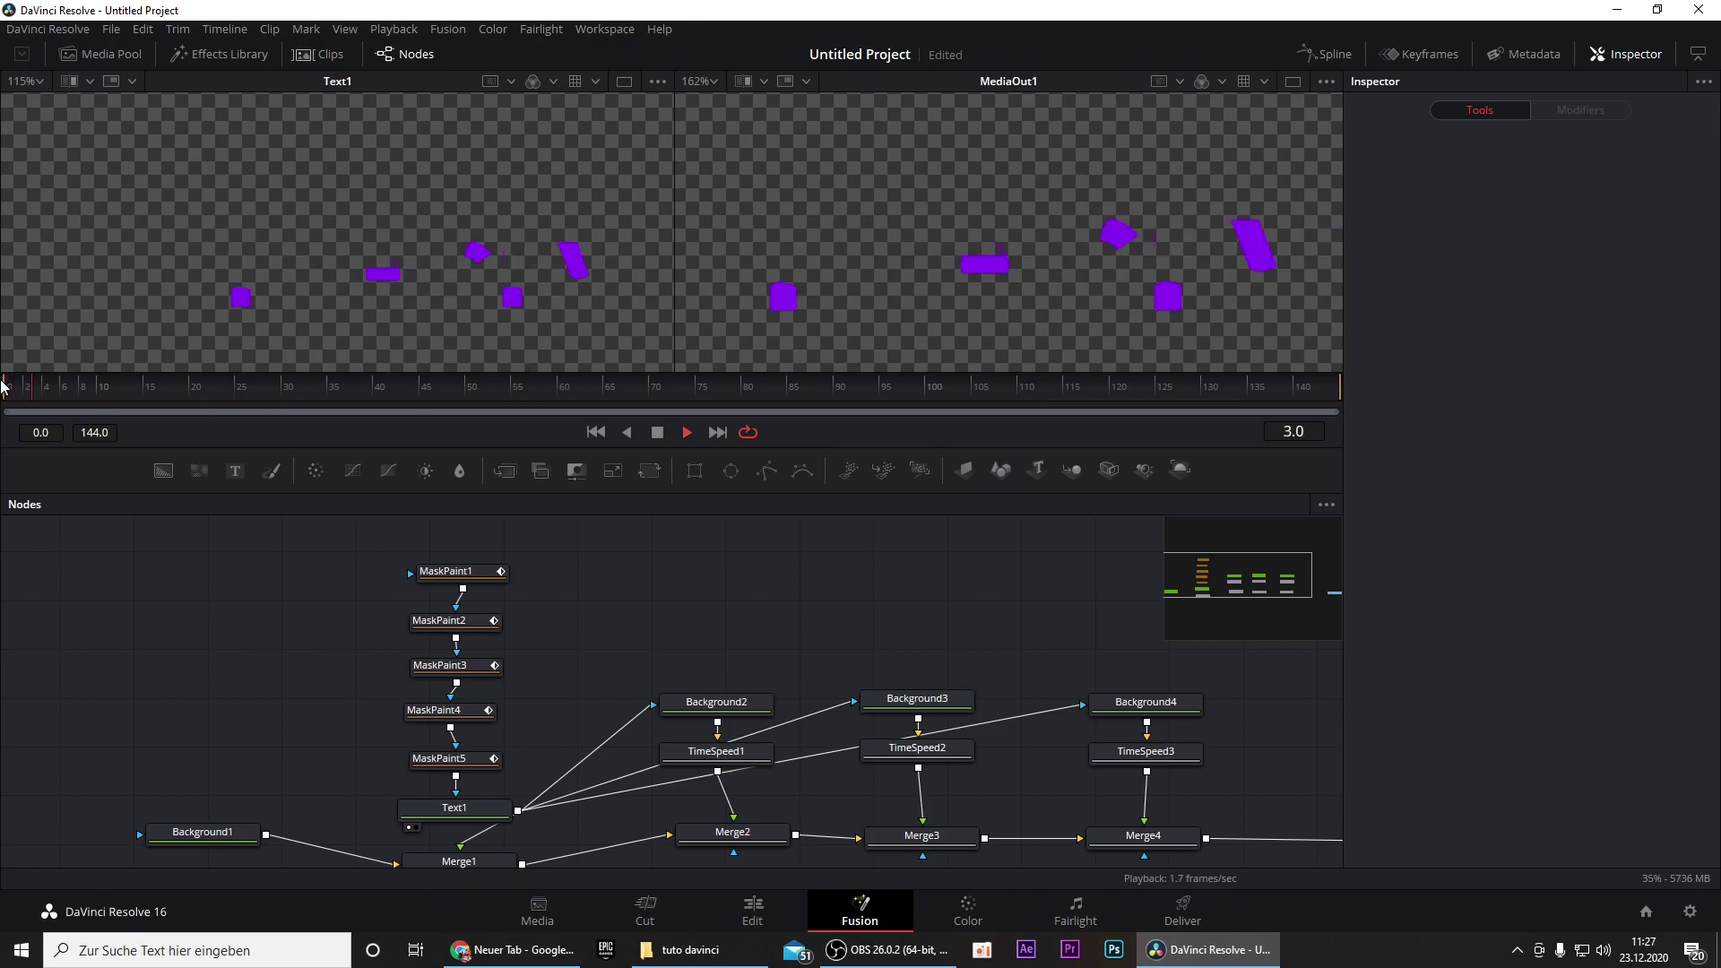
{"action": "left_click", "coordinate": [917, 699]}
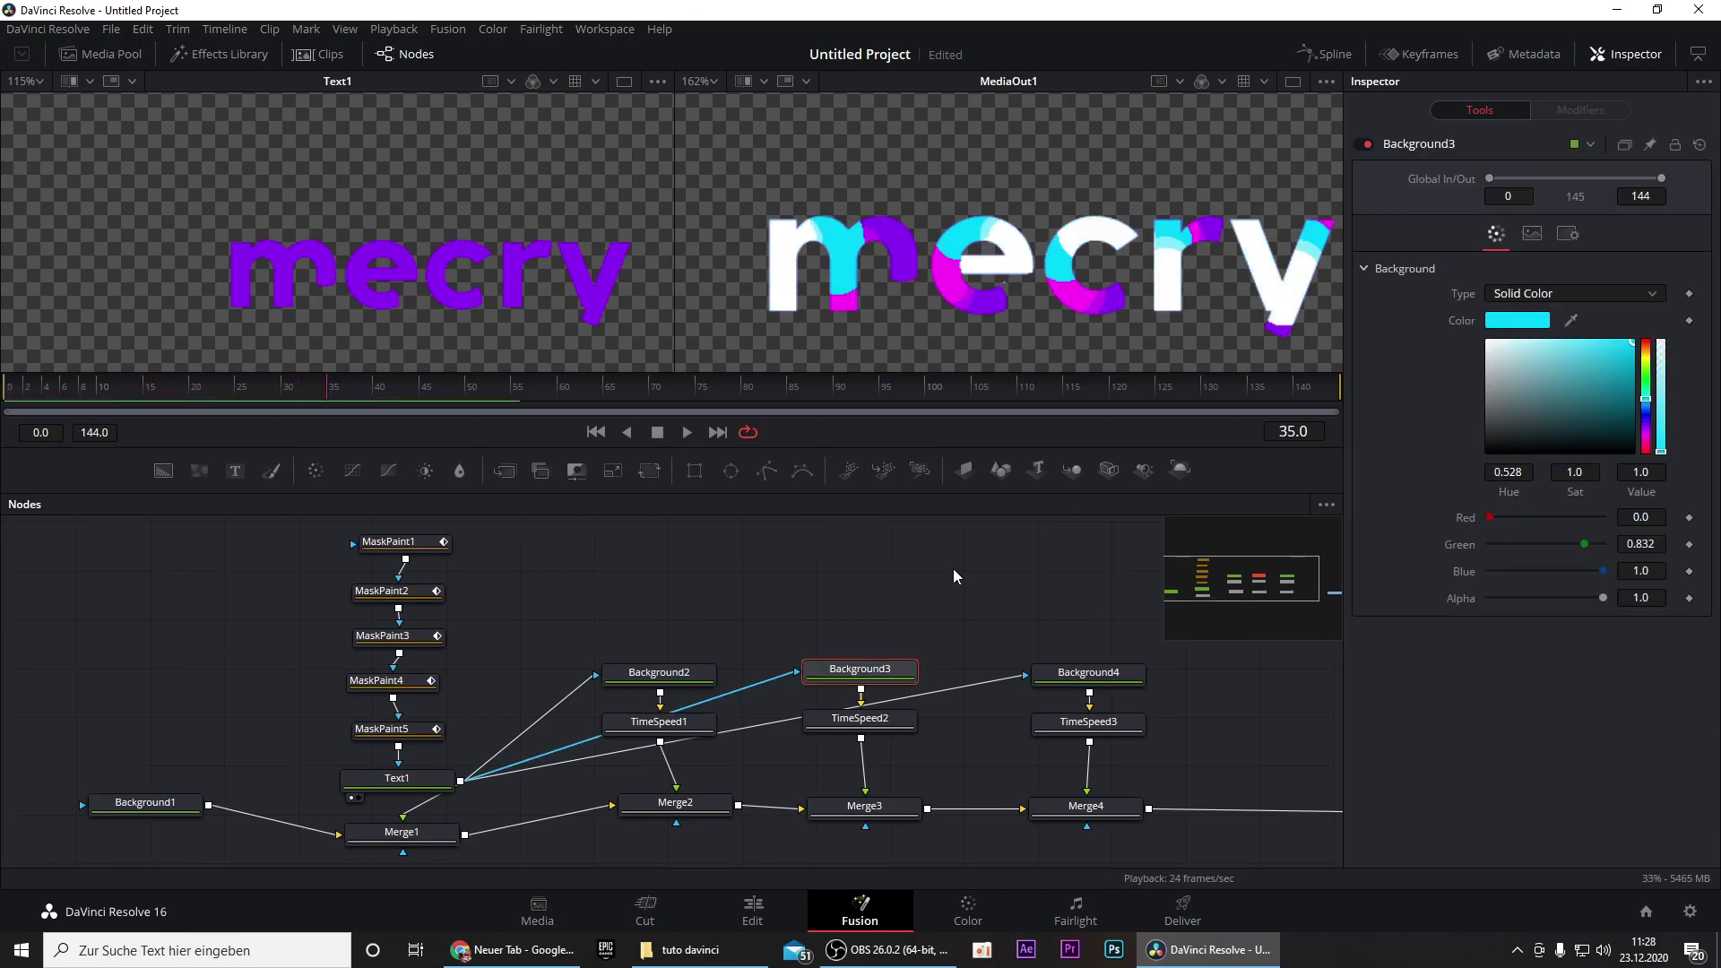
{"action": "left_click", "coordinate": [1116, 674]}
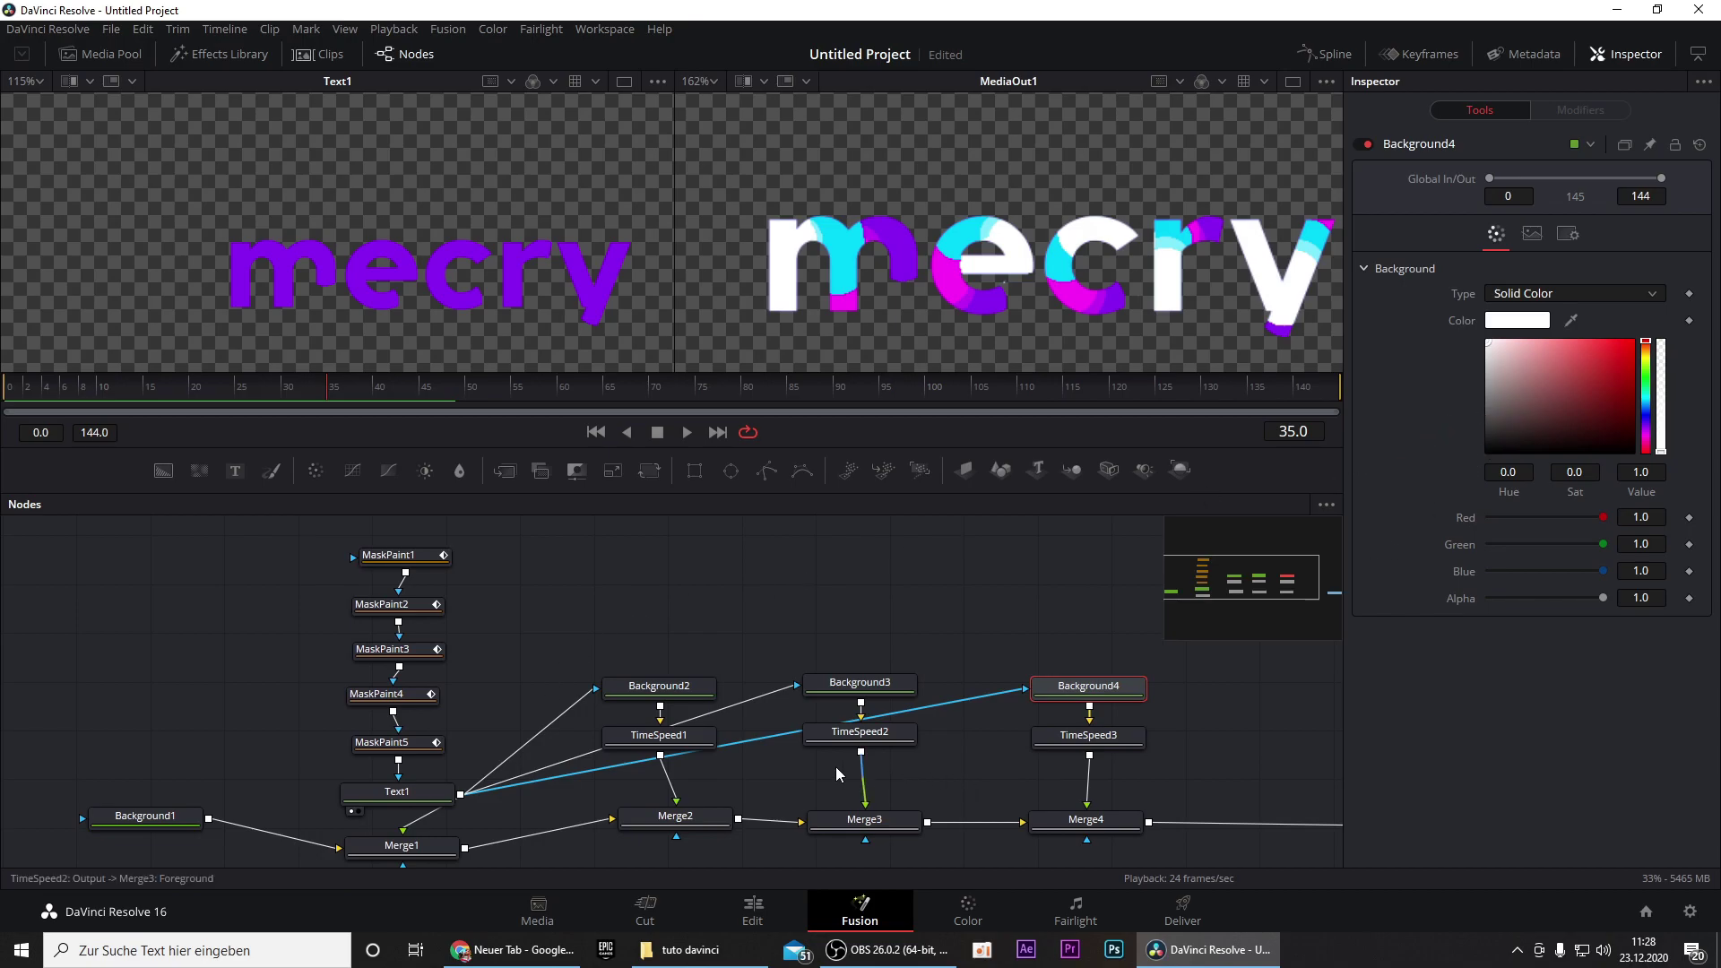
{"action": "left_click", "coordinate": [751, 914]}
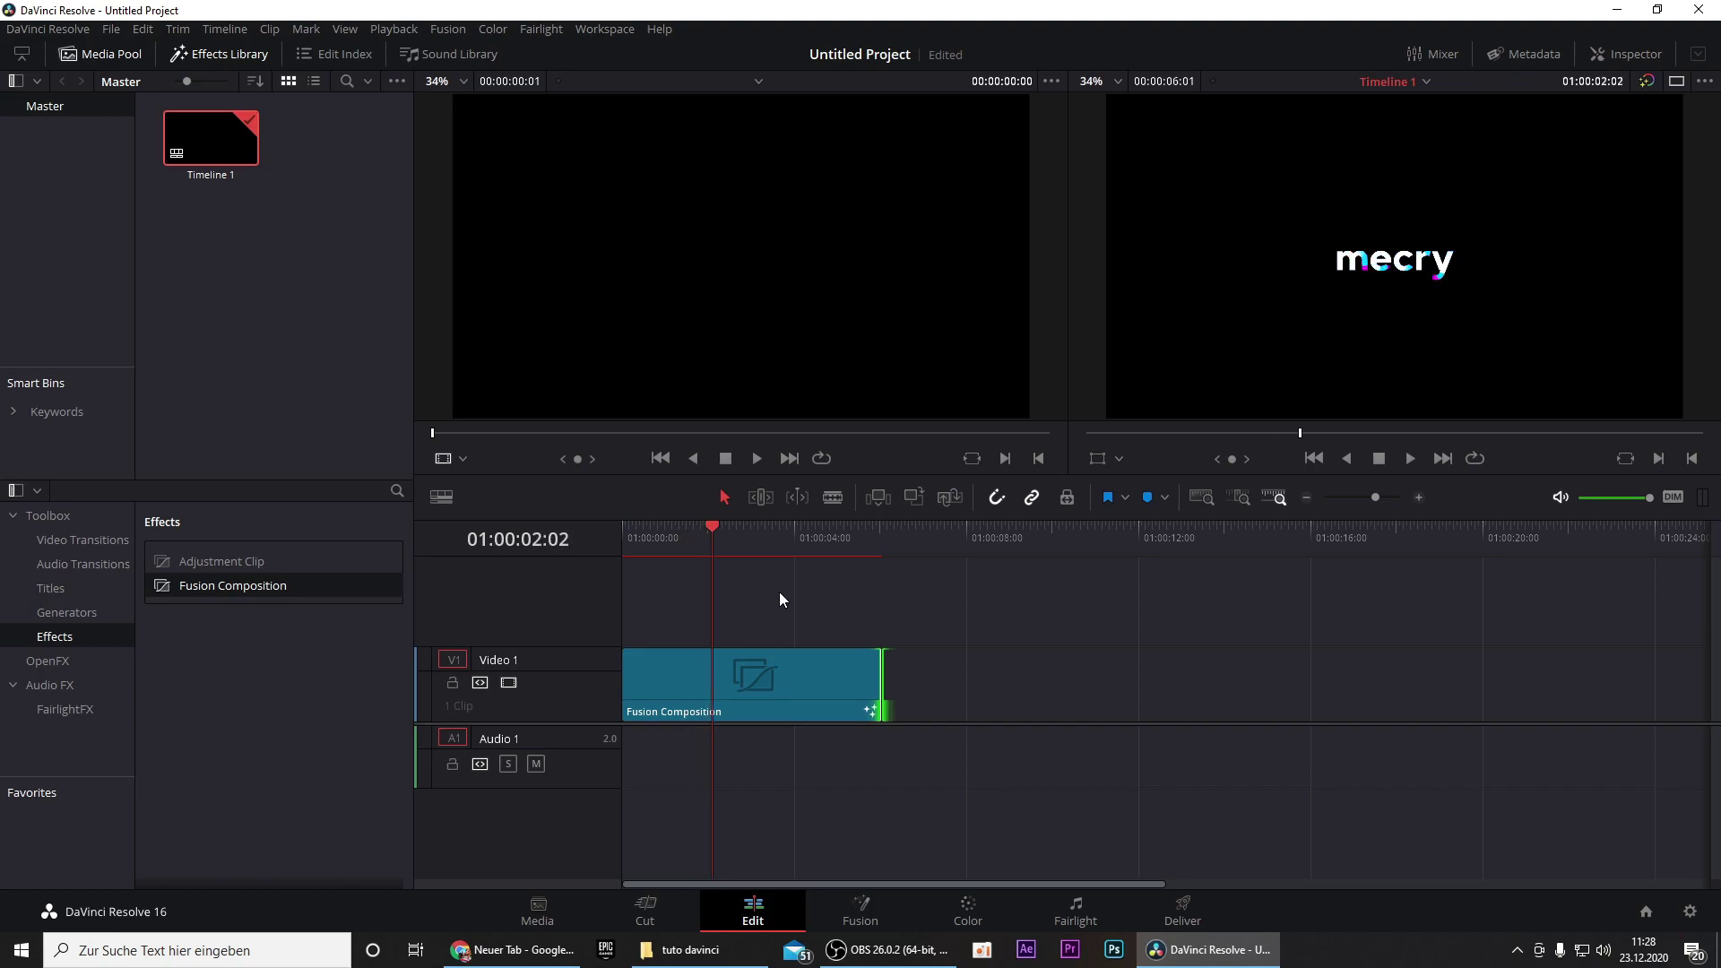
- Step the playhead frame by frame to 01:00:02:12
{"action": "key", "text": "j"}
{"action": "key", "text": "Left"}
{"action": "key", "text": "Right"}
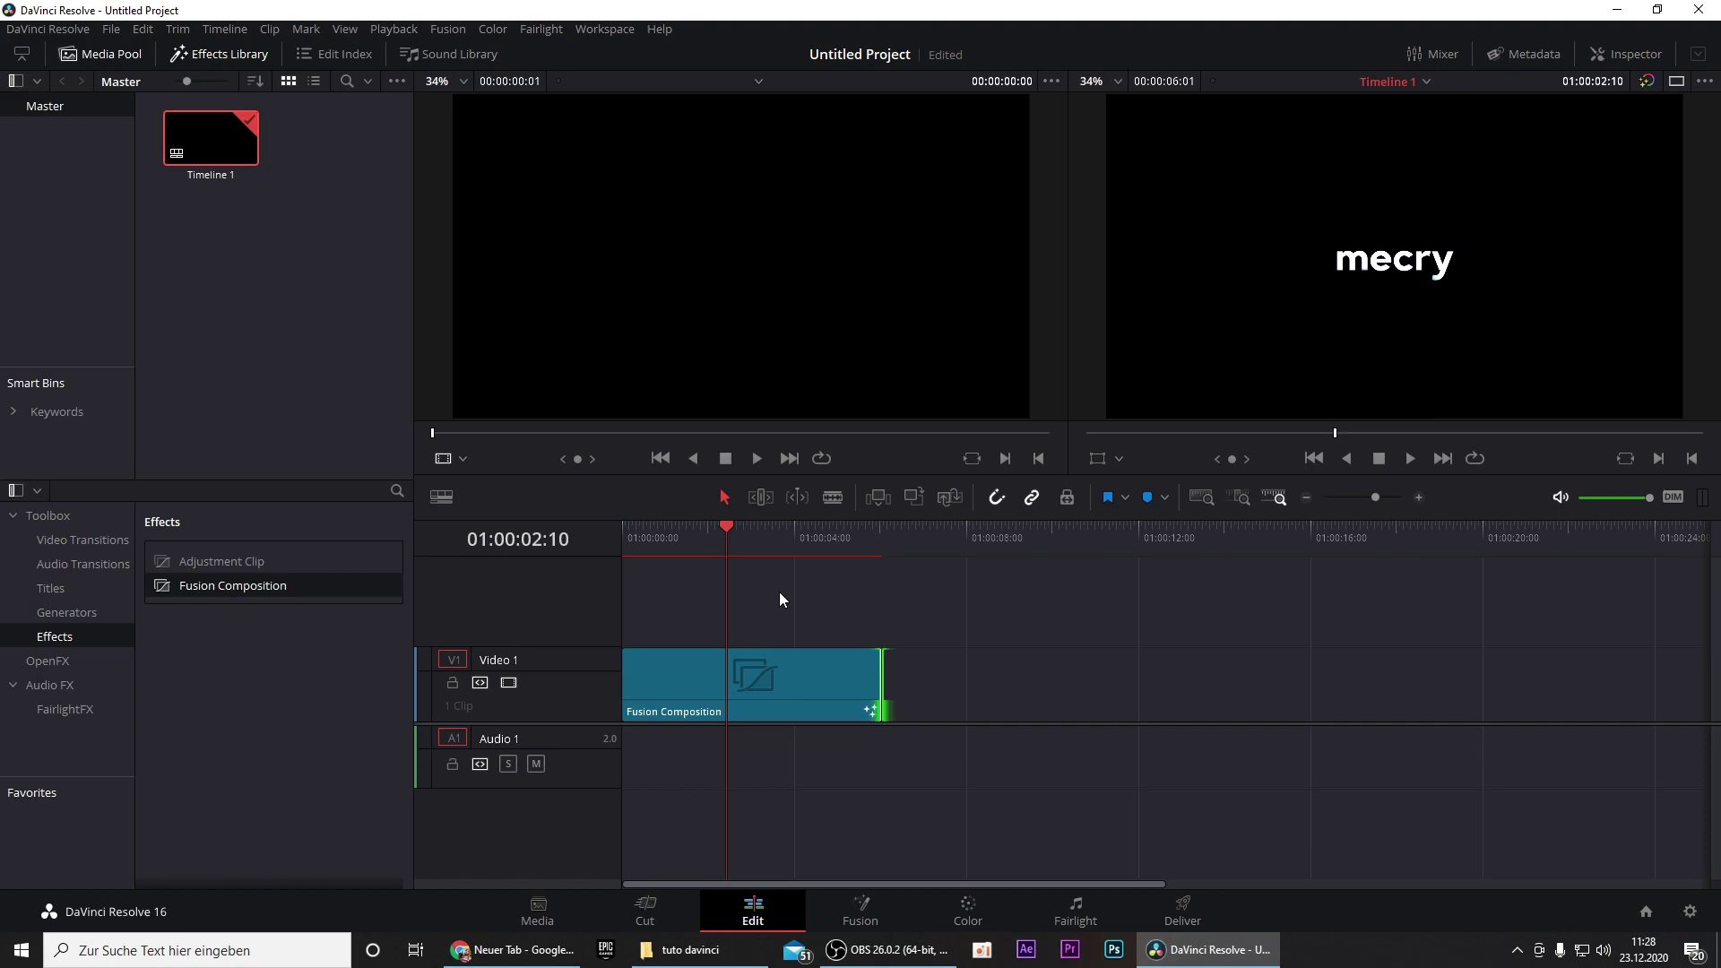
{"action": "key", "text": "Right"}
{"action": "left_click", "coordinate": [67, 564]}
{"action": "left_click_drag", "start_coordinate": [686, 551], "coordinate": [703, 557]}
{"action": "key", "text": "Right"}
{"action": "key", "text": "Right"}
{"action": "key", "text": "Right"}
{"action": "key", "text": "Right"}
{"action": "key", "text": "Right"}
{"action": "key", "text": "Right"}
{"action": "key", "text": "Right"}
{"action": "key", "text": "Right"}
{"action": "key", "text": "Right"}
{"action": "key", "text": "Right"}
{"action": "key", "text": "Right"}
{"action": "key", "text": "Right"}
{"action": "key", "text": "Right"}
{"action": "key", "text": "Right"}
{"action": "key", "text": "Right"}
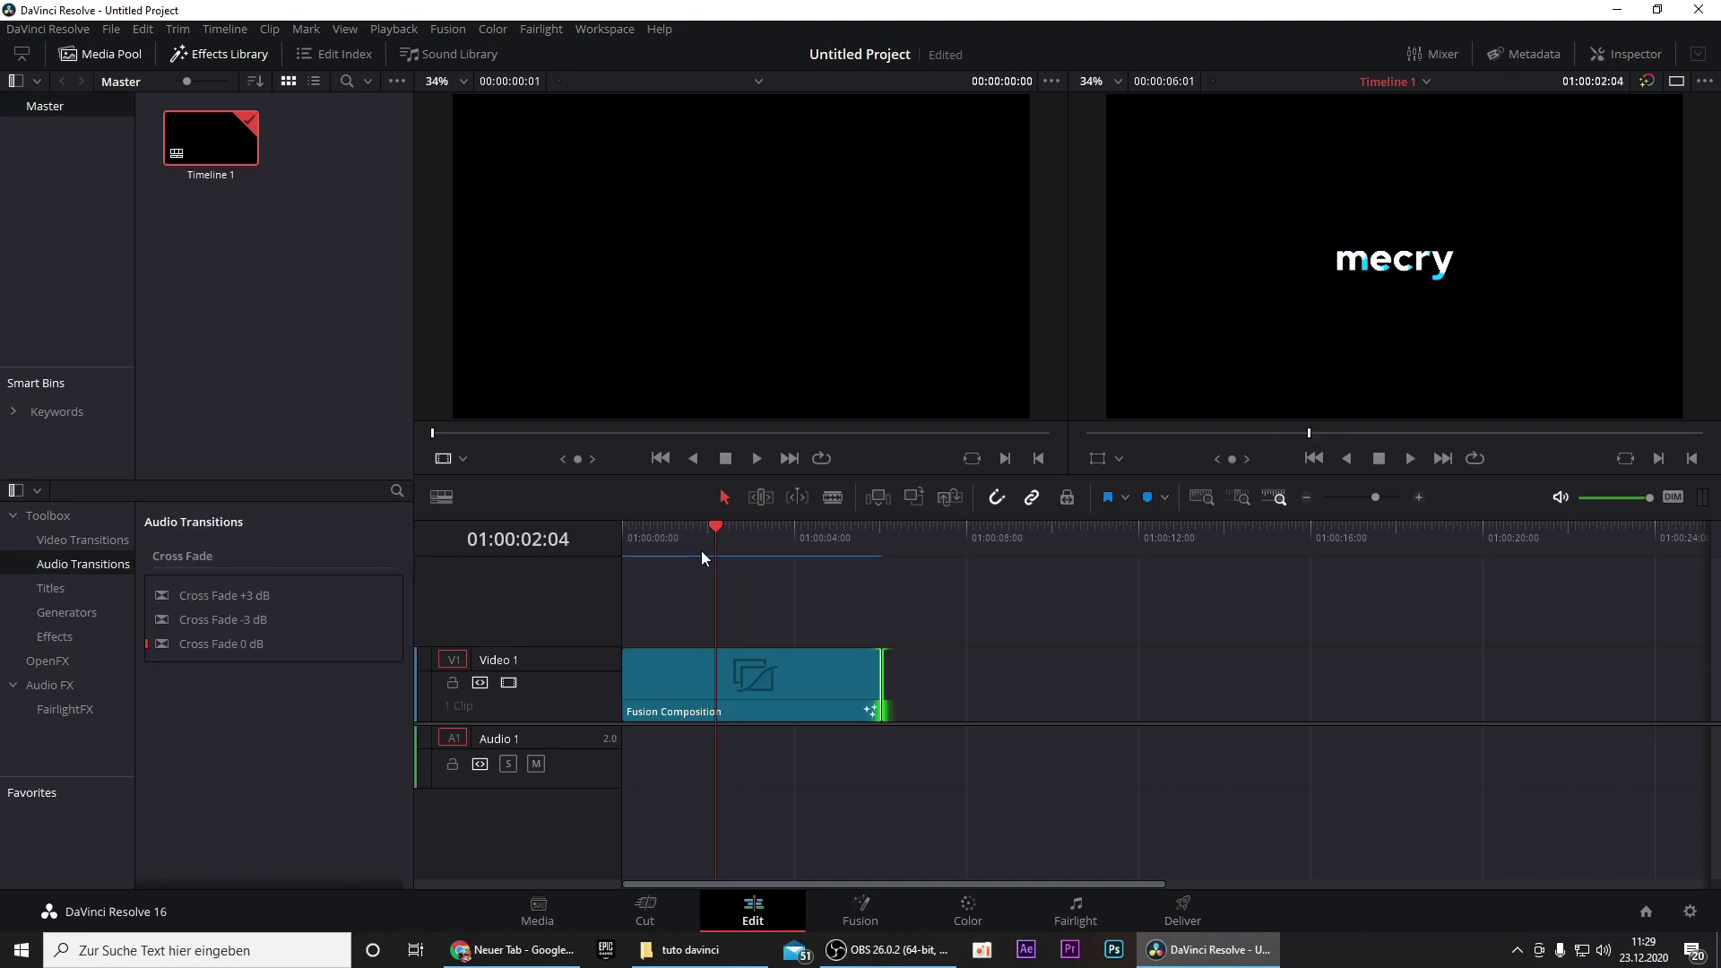
{"action": "key", "text": "Right"}
- Drop a Text title at the playhead on a new Video 2 track
{"action": "left_click", "coordinate": [50, 588]}
{"action": "left_click_drag", "start_coordinate": [208, 658], "coordinate": [717, 616]}
{"action": "double_click", "coordinate": [839, 608]}
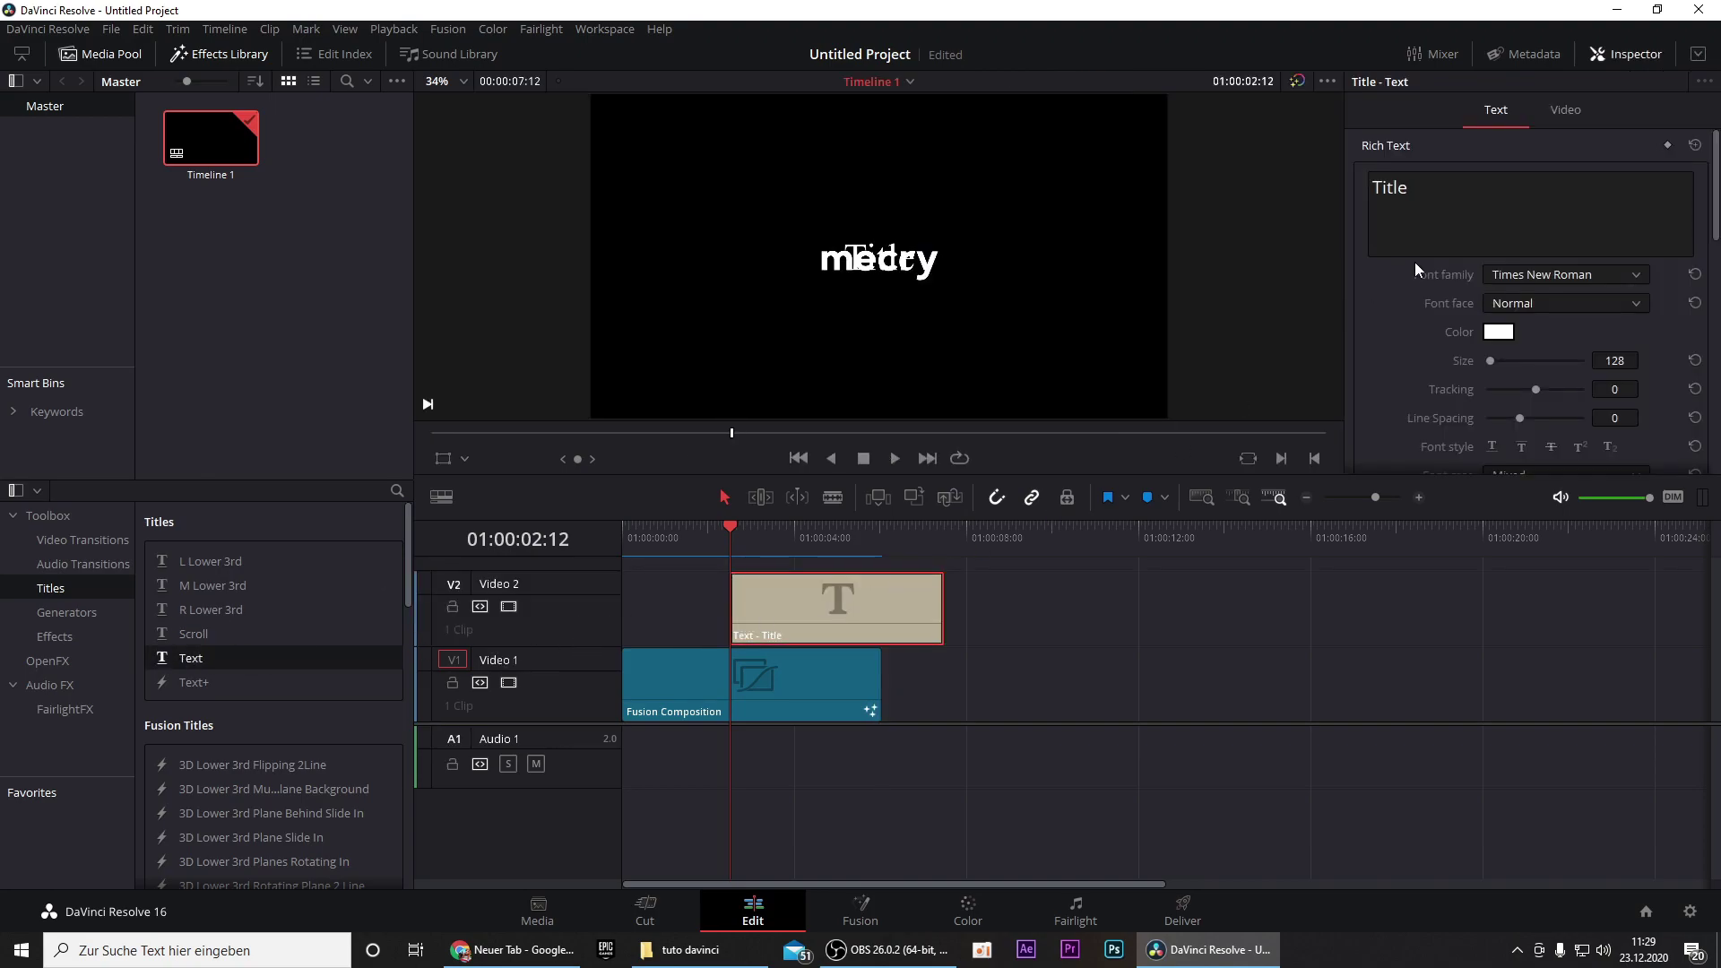
- Change the title text to 'edited by', size 35, font Retroica
{"action": "left_click", "coordinate": [1407, 224]}
{"action": "key", "text": "ctrl+a"}
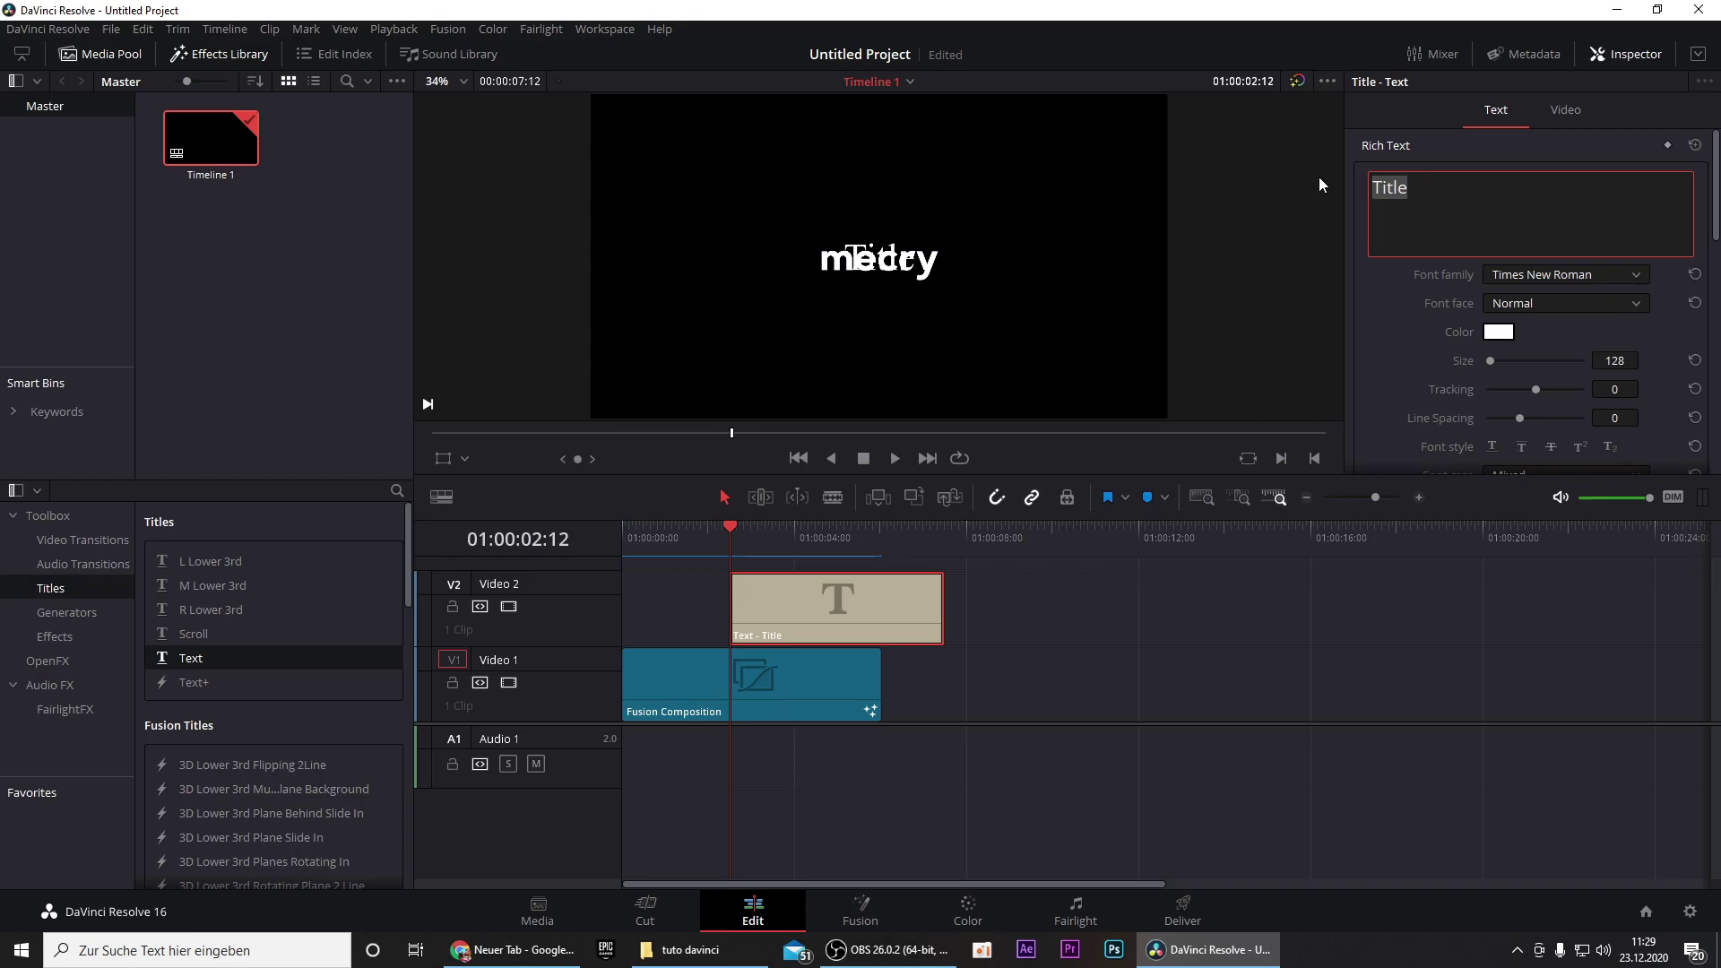
{"action": "type", "text": "edited by"}
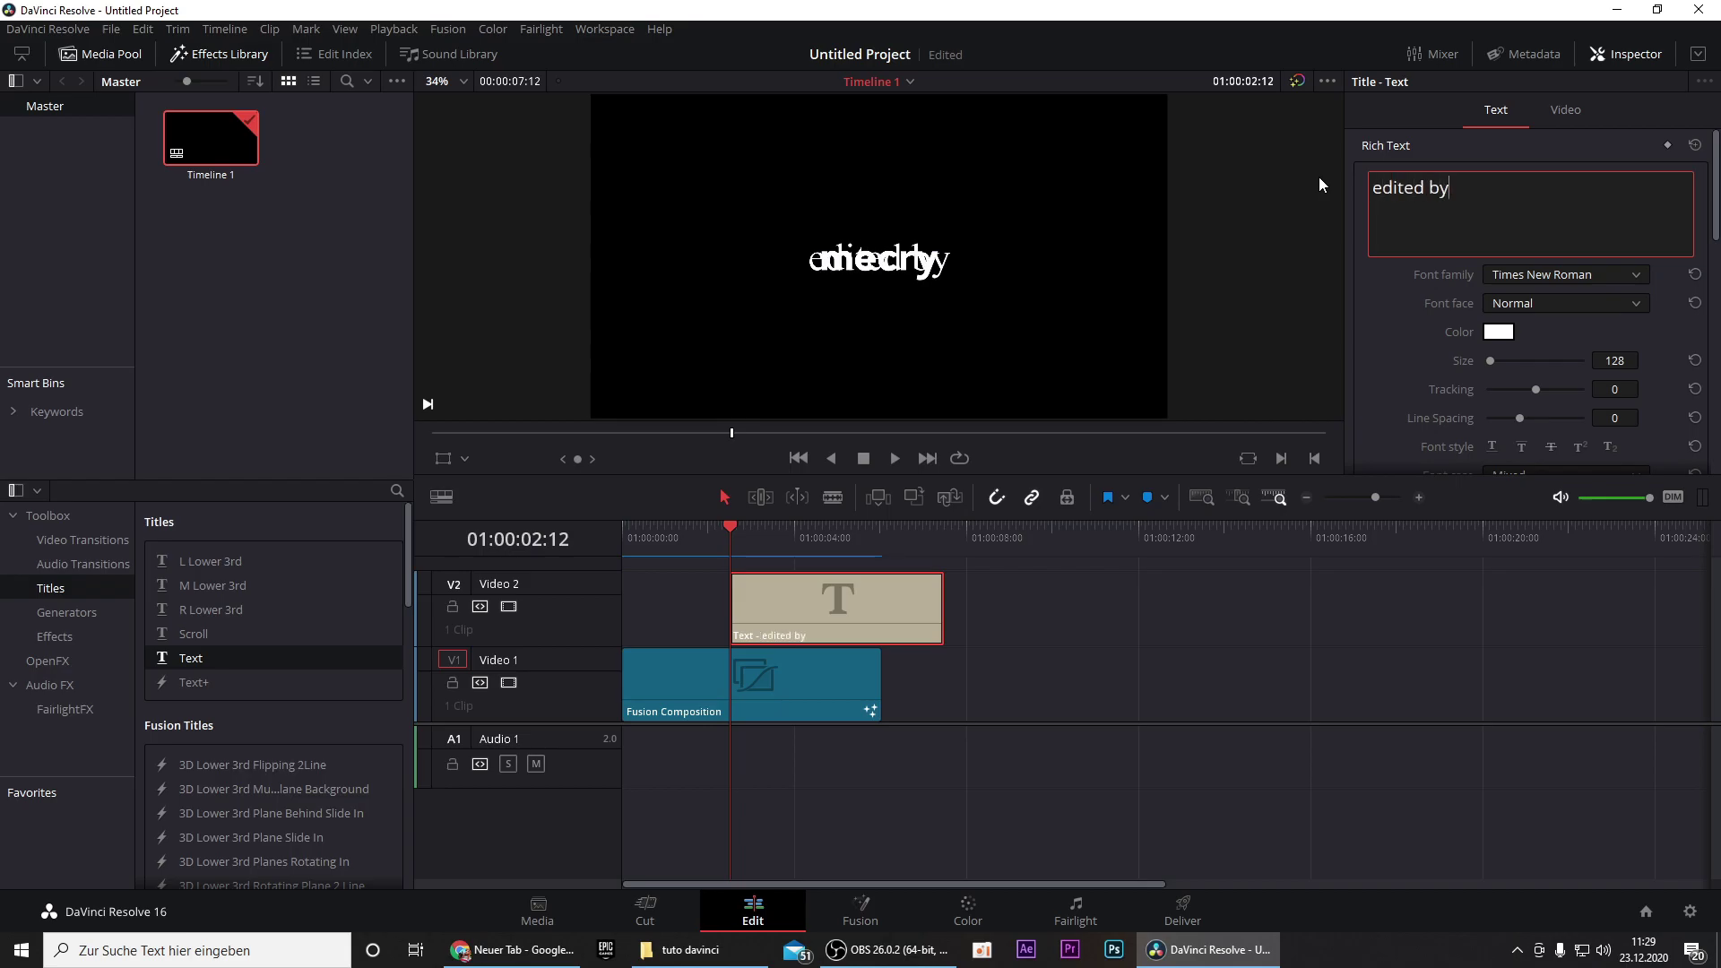
{"action": "left_click", "coordinate": [1624, 359]}
{"action": "double_click", "coordinate": [1627, 361]}
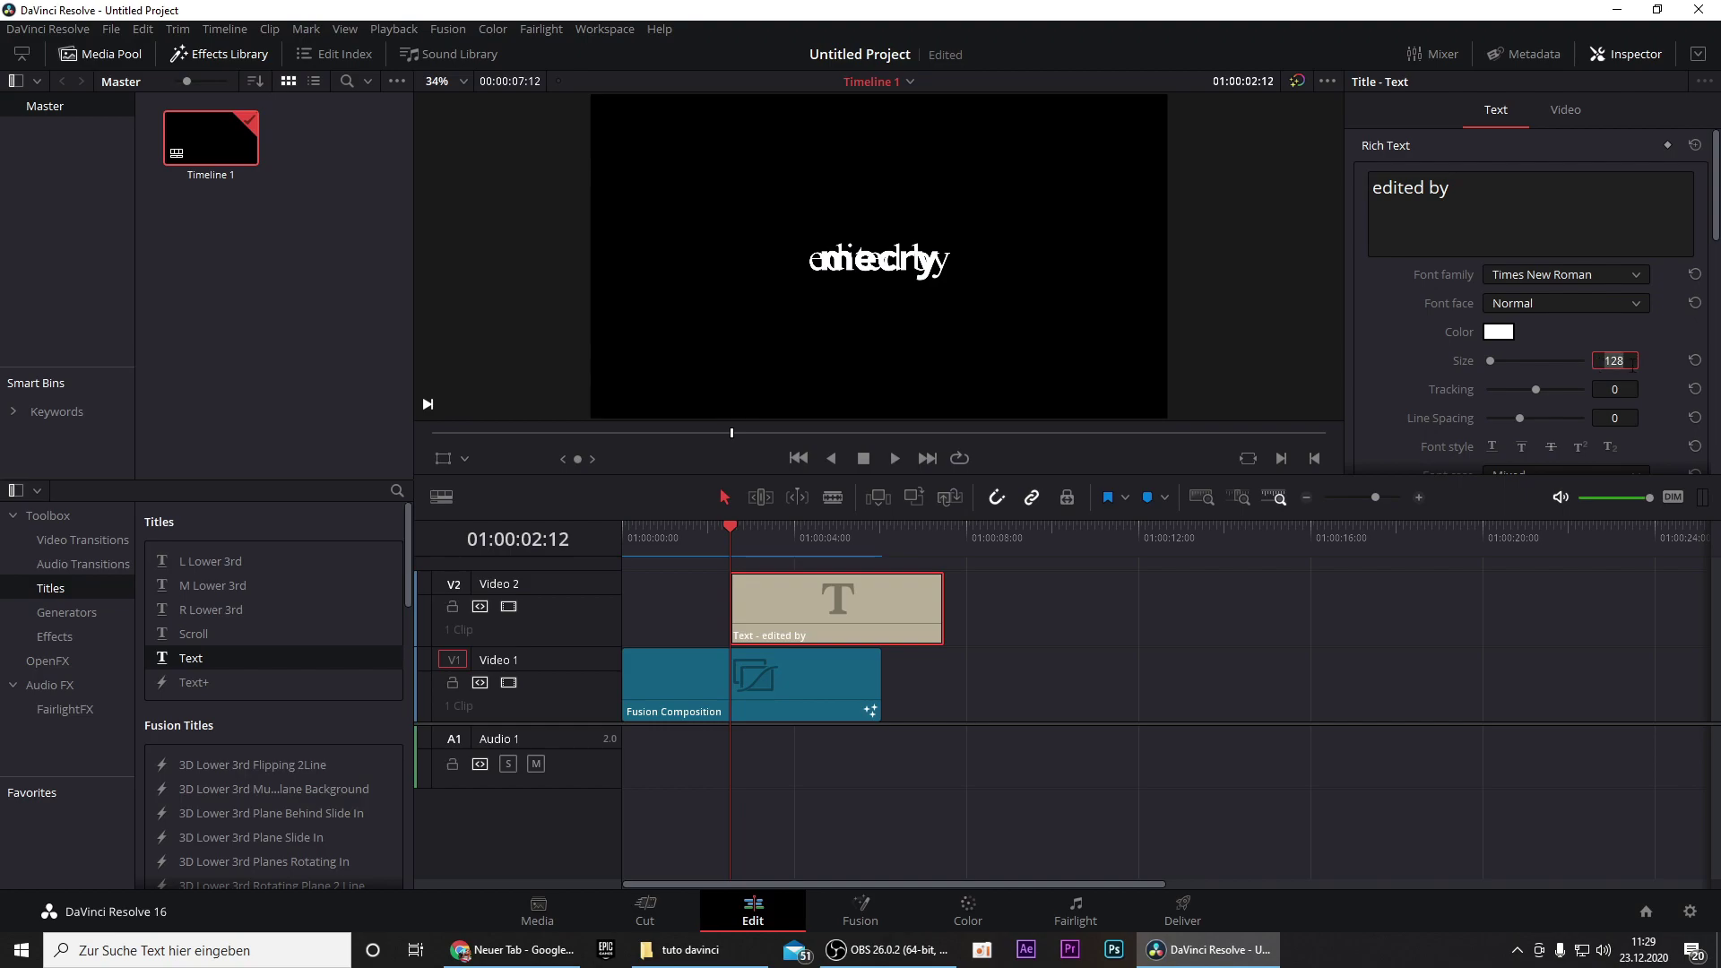
{"action": "type", "text": "35"}
{"action": "key", "text": "Return"}
{"action": "left_click", "coordinate": [1593, 276]}
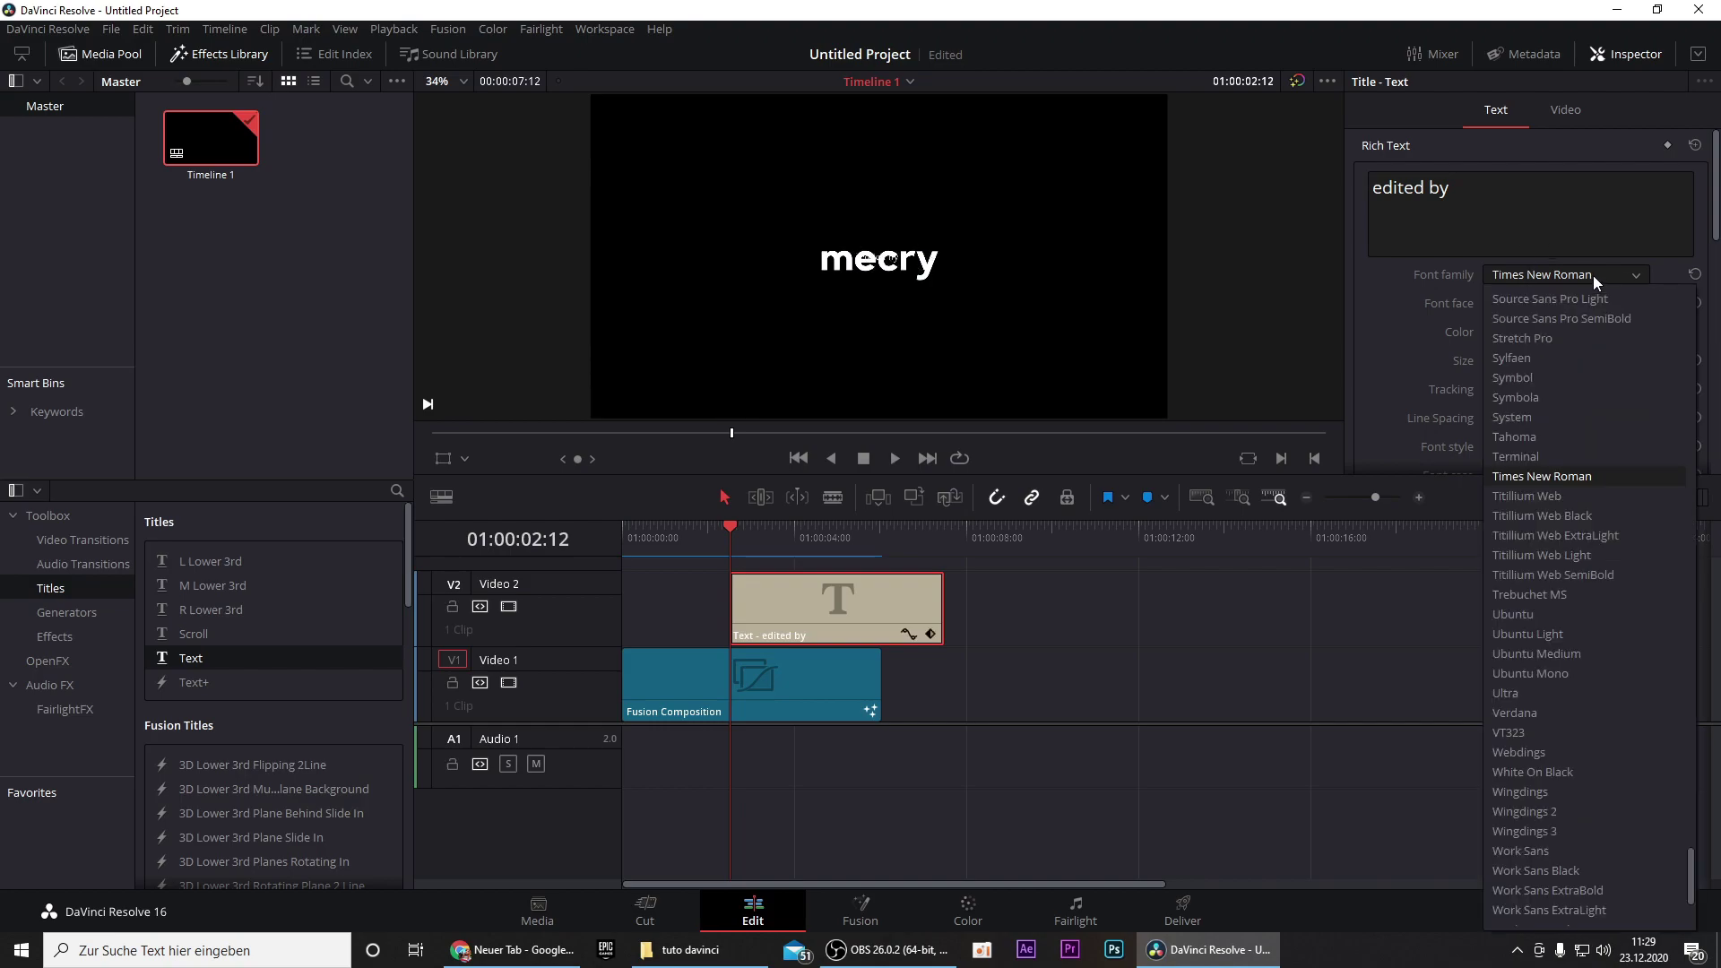
{"action": "key", "text": "r"}
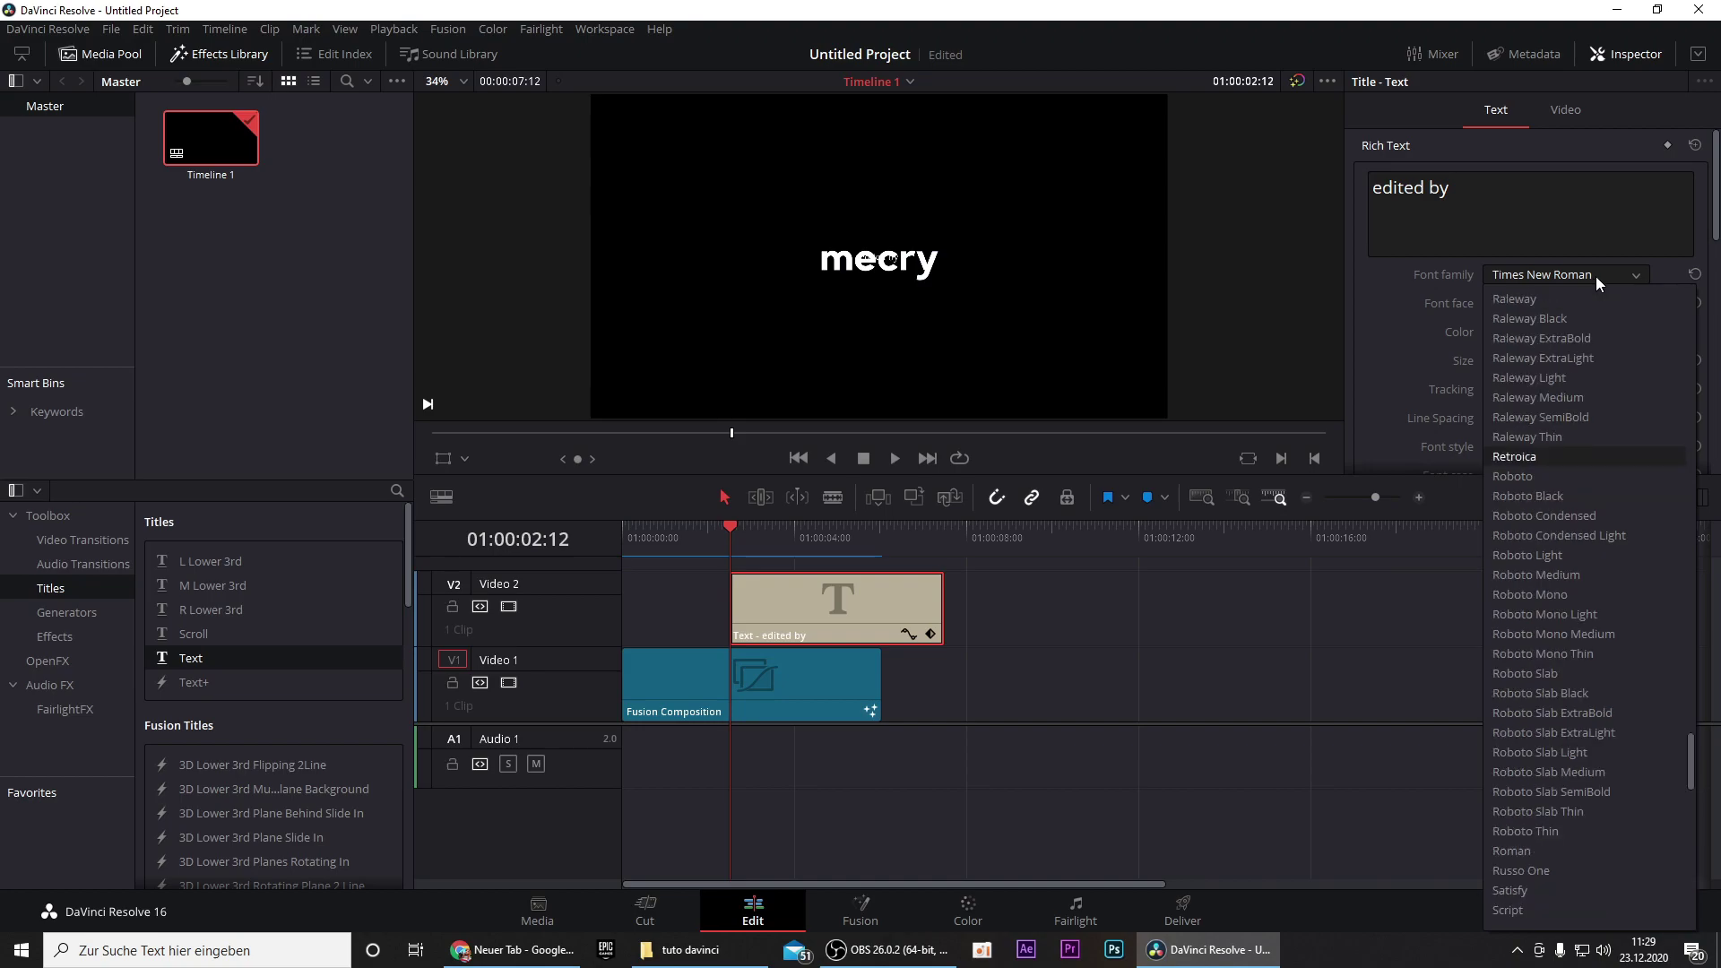
{"action": "left_click", "coordinate": [1515, 456]}
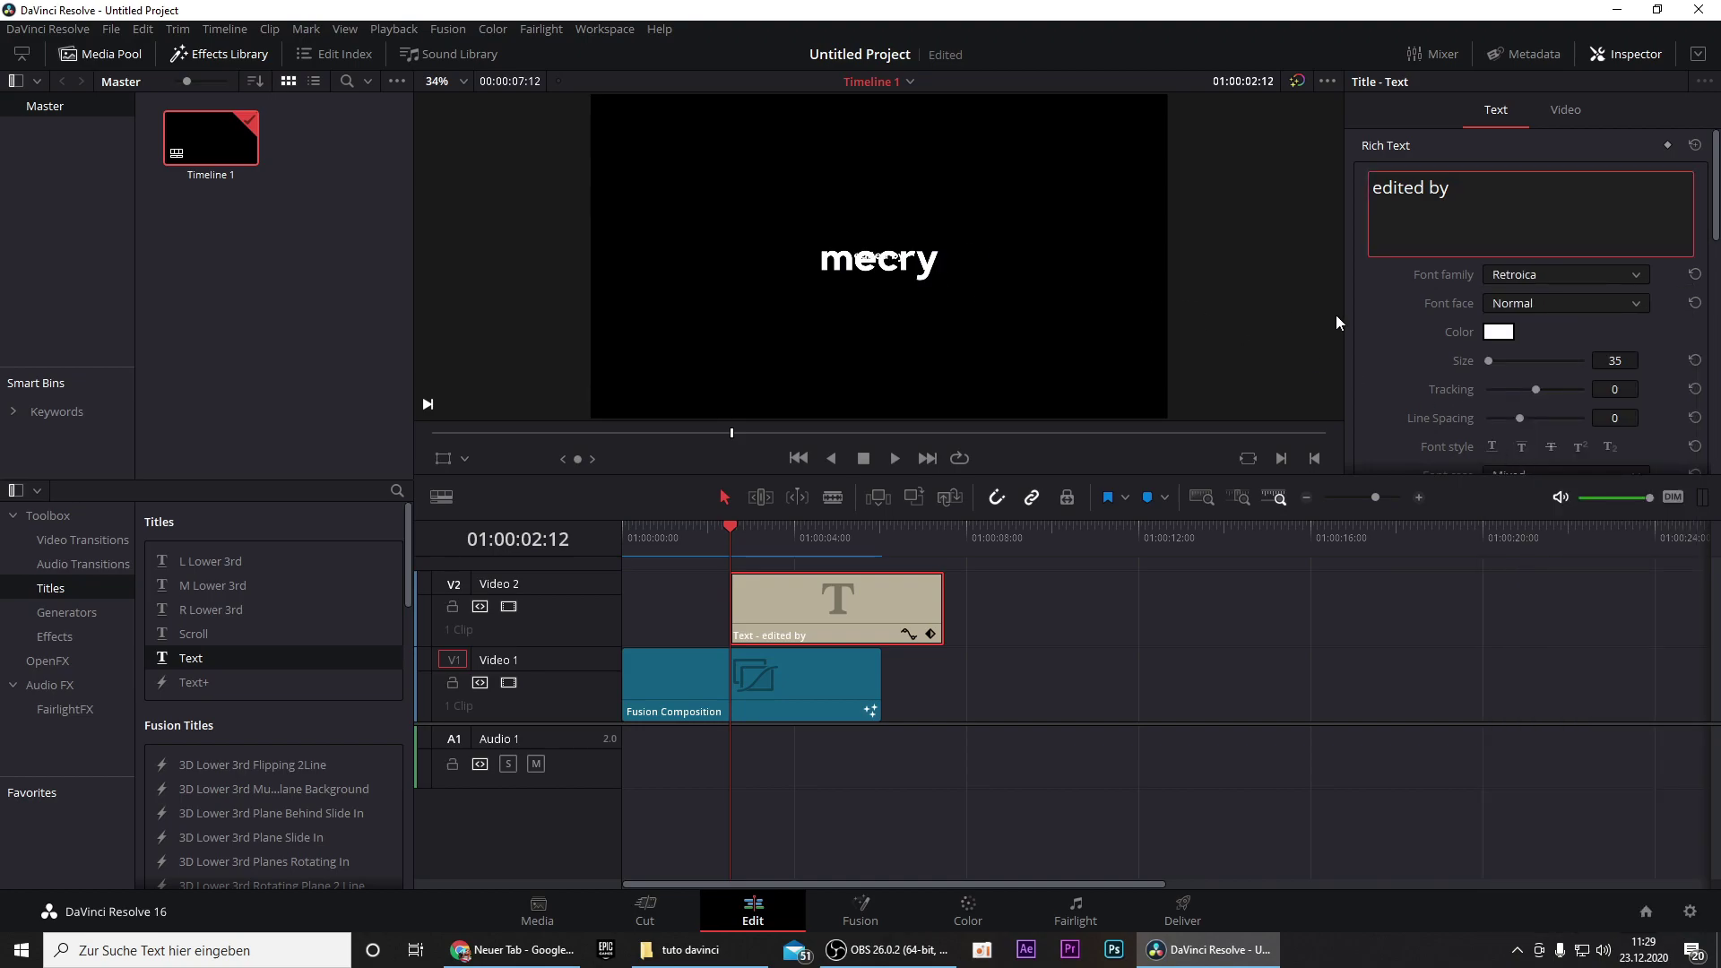
- Position 'edited by' just above the mecry logo, discarding a trial duplicate clip
{"action": "left_click", "coordinate": [445, 458]}
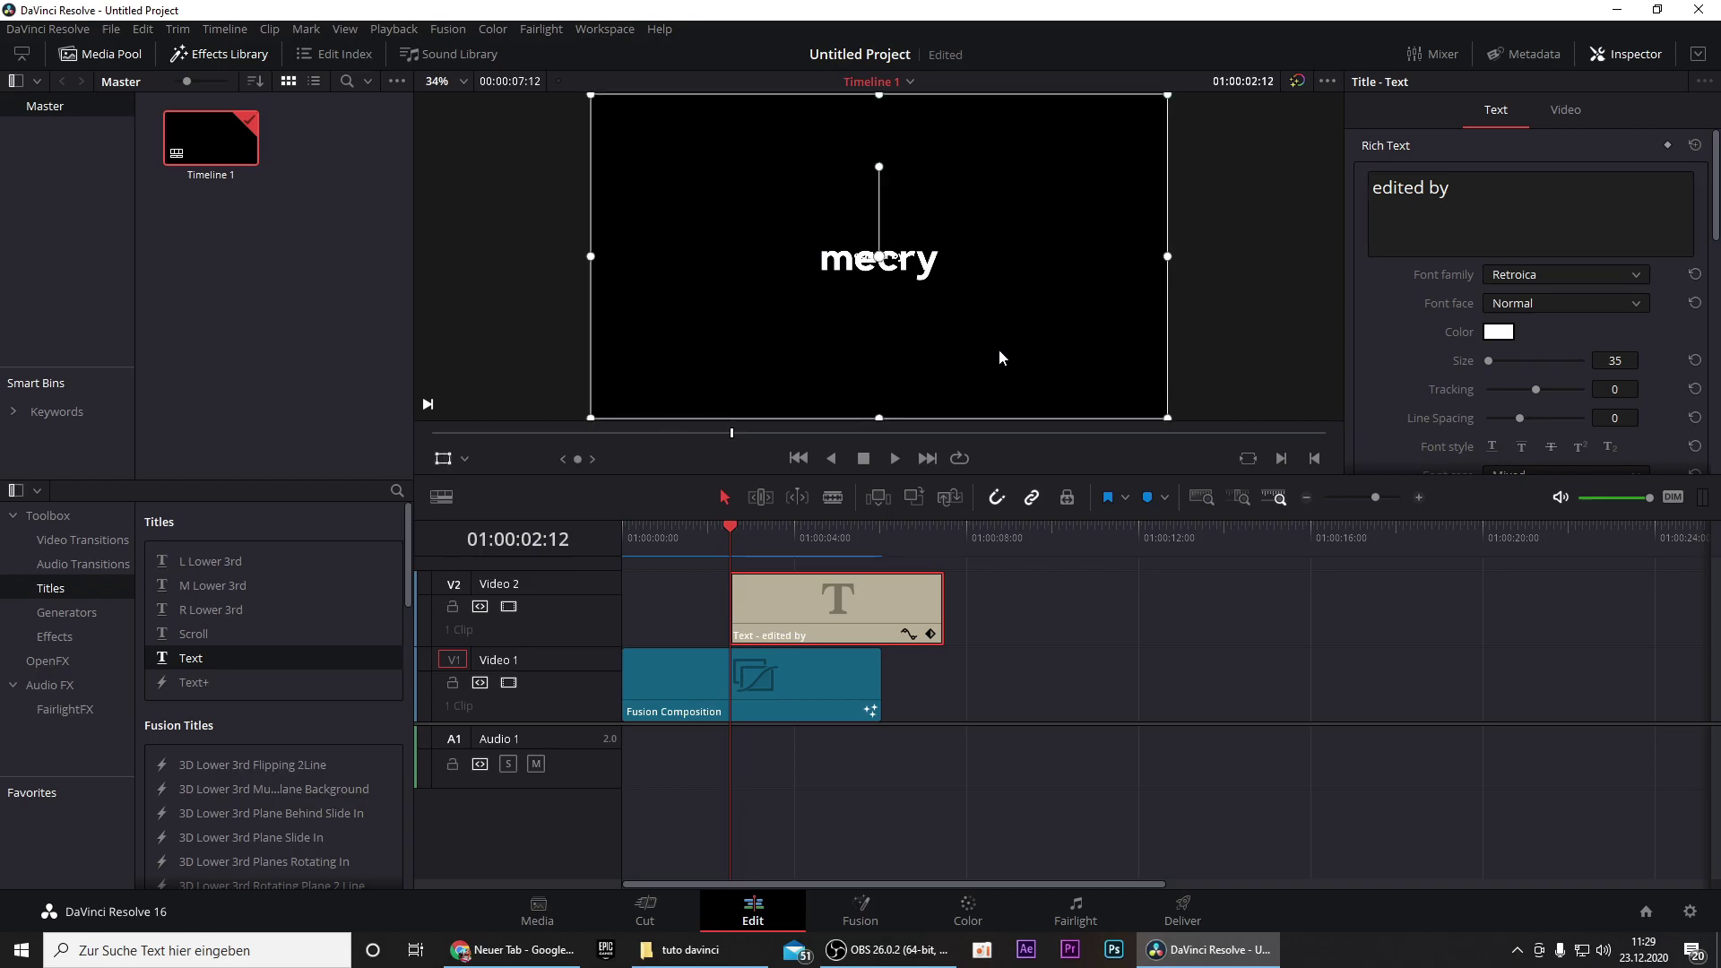
{"action": "left_click_drag", "start_coordinate": [1006, 337], "coordinate": [996, 343]}
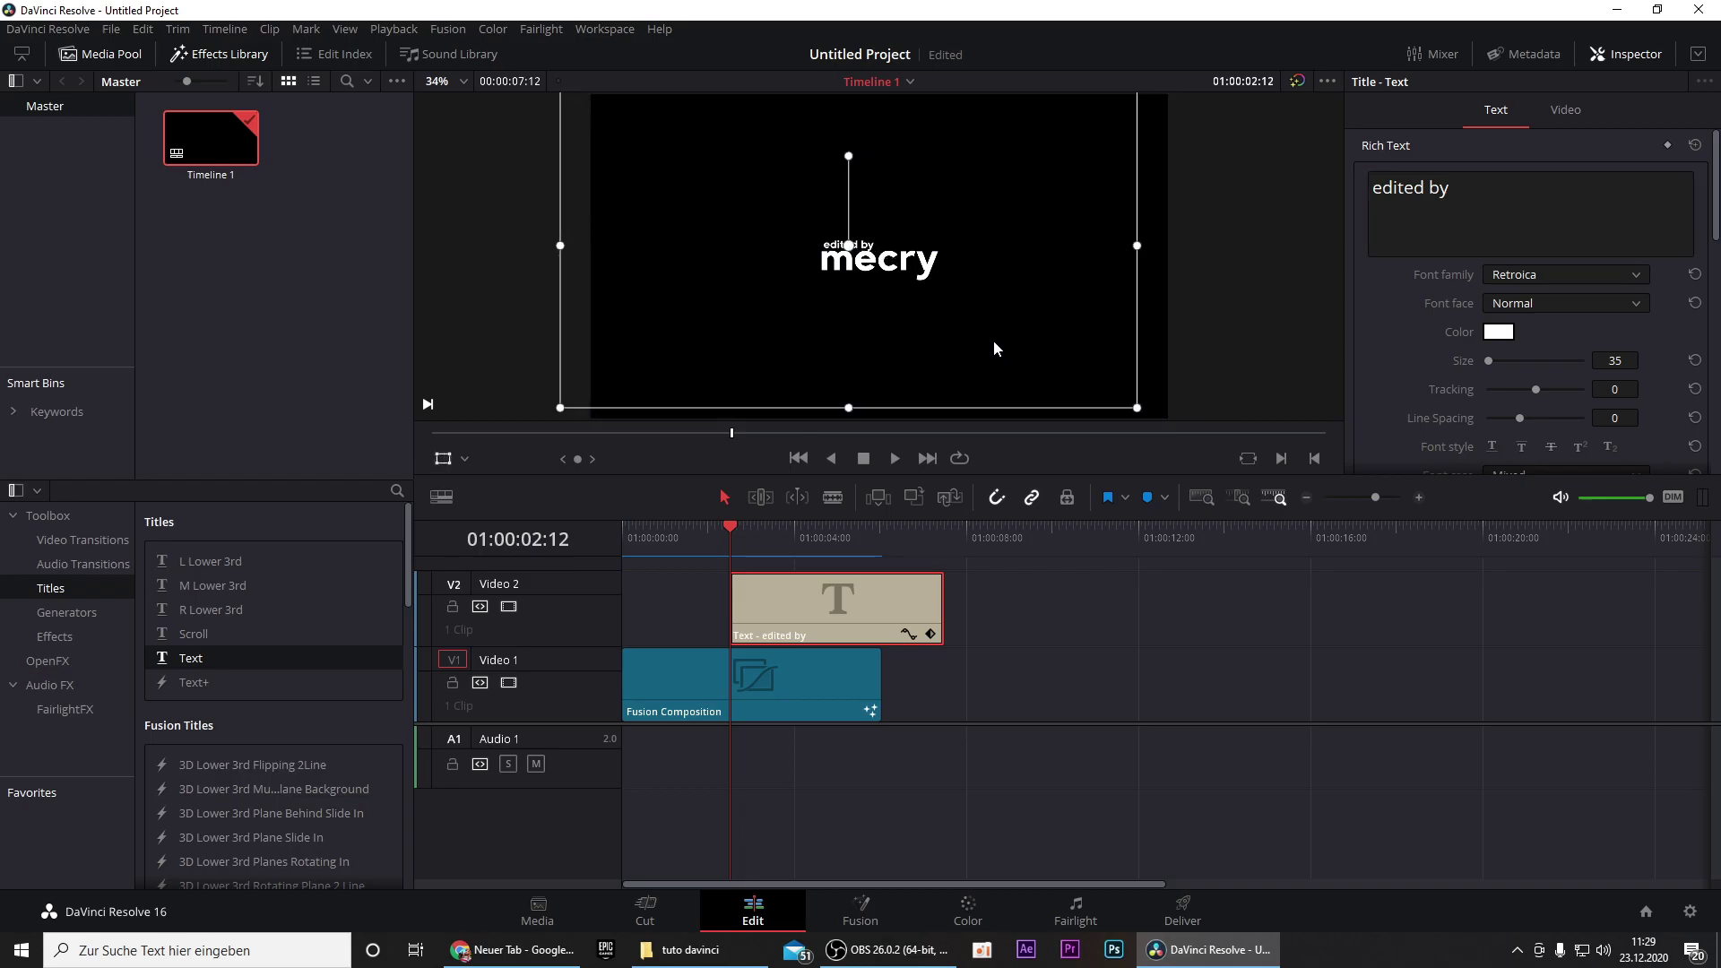
{"action": "left_click_drag", "start_coordinate": [995, 341], "coordinate": [994, 345]}
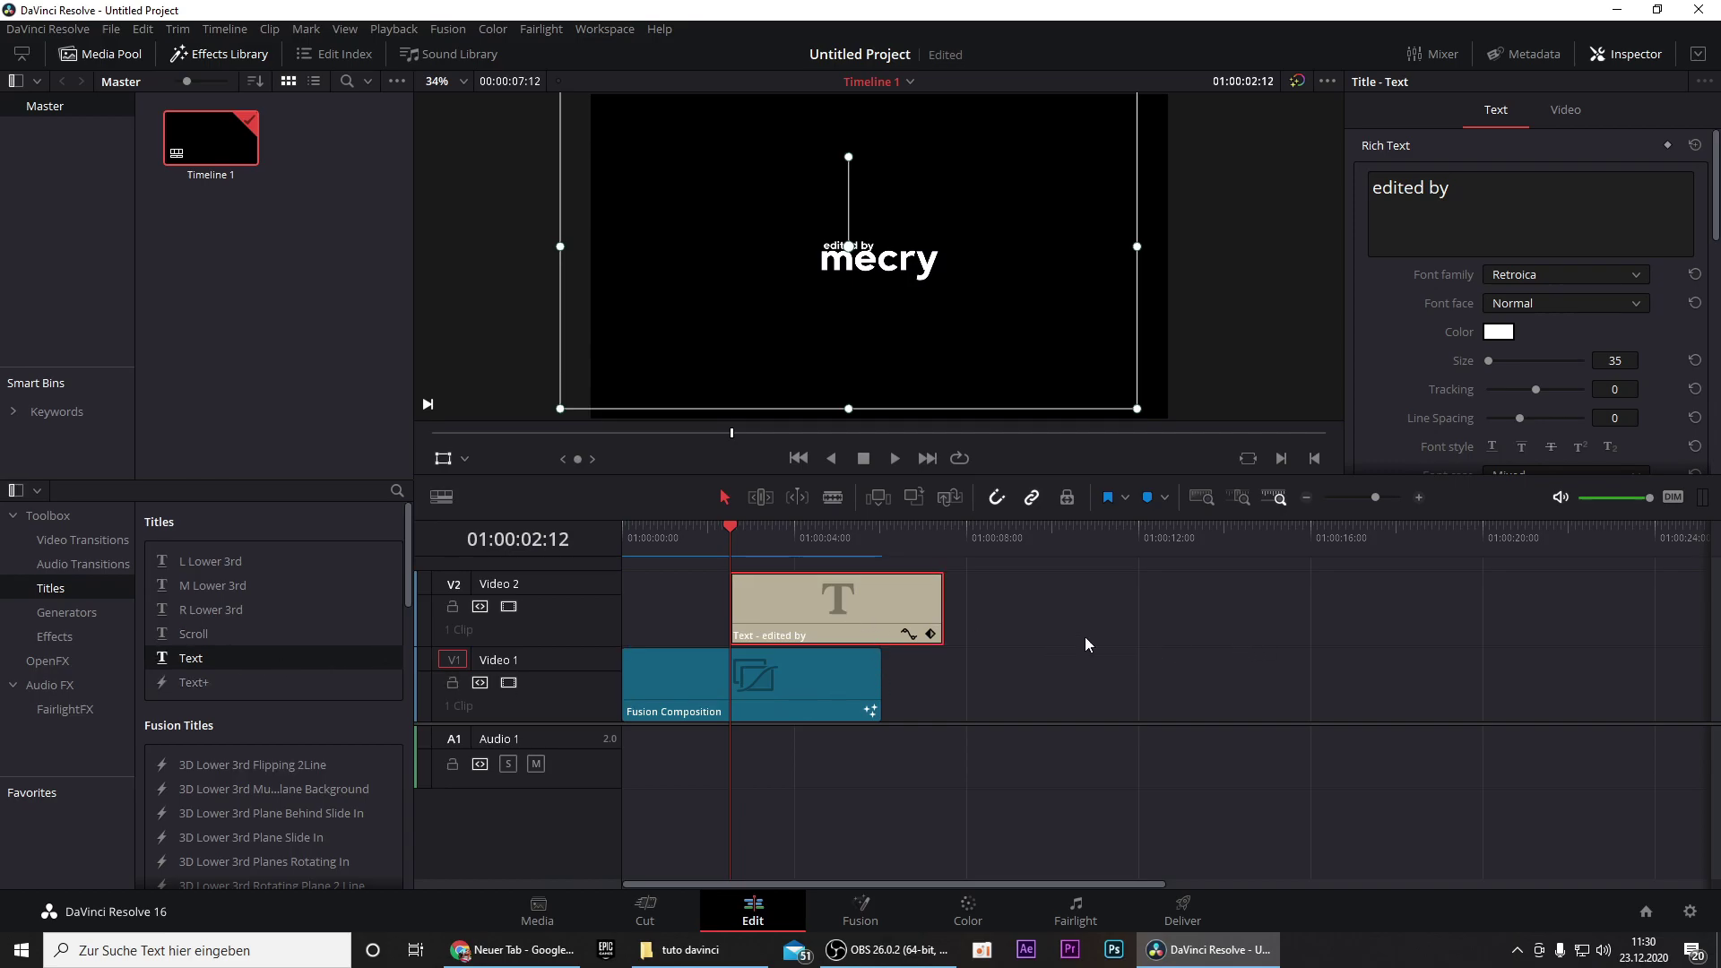
{"action": "mouse_move", "coordinate": [826, 591]}
{"action": "left_mouse_down"}
{"action": "mouse_move", "coordinate": [826, 570]}
{"action": "mouse_move", "coordinate": [830, 599]}
{"action": "left_mouse_up"}
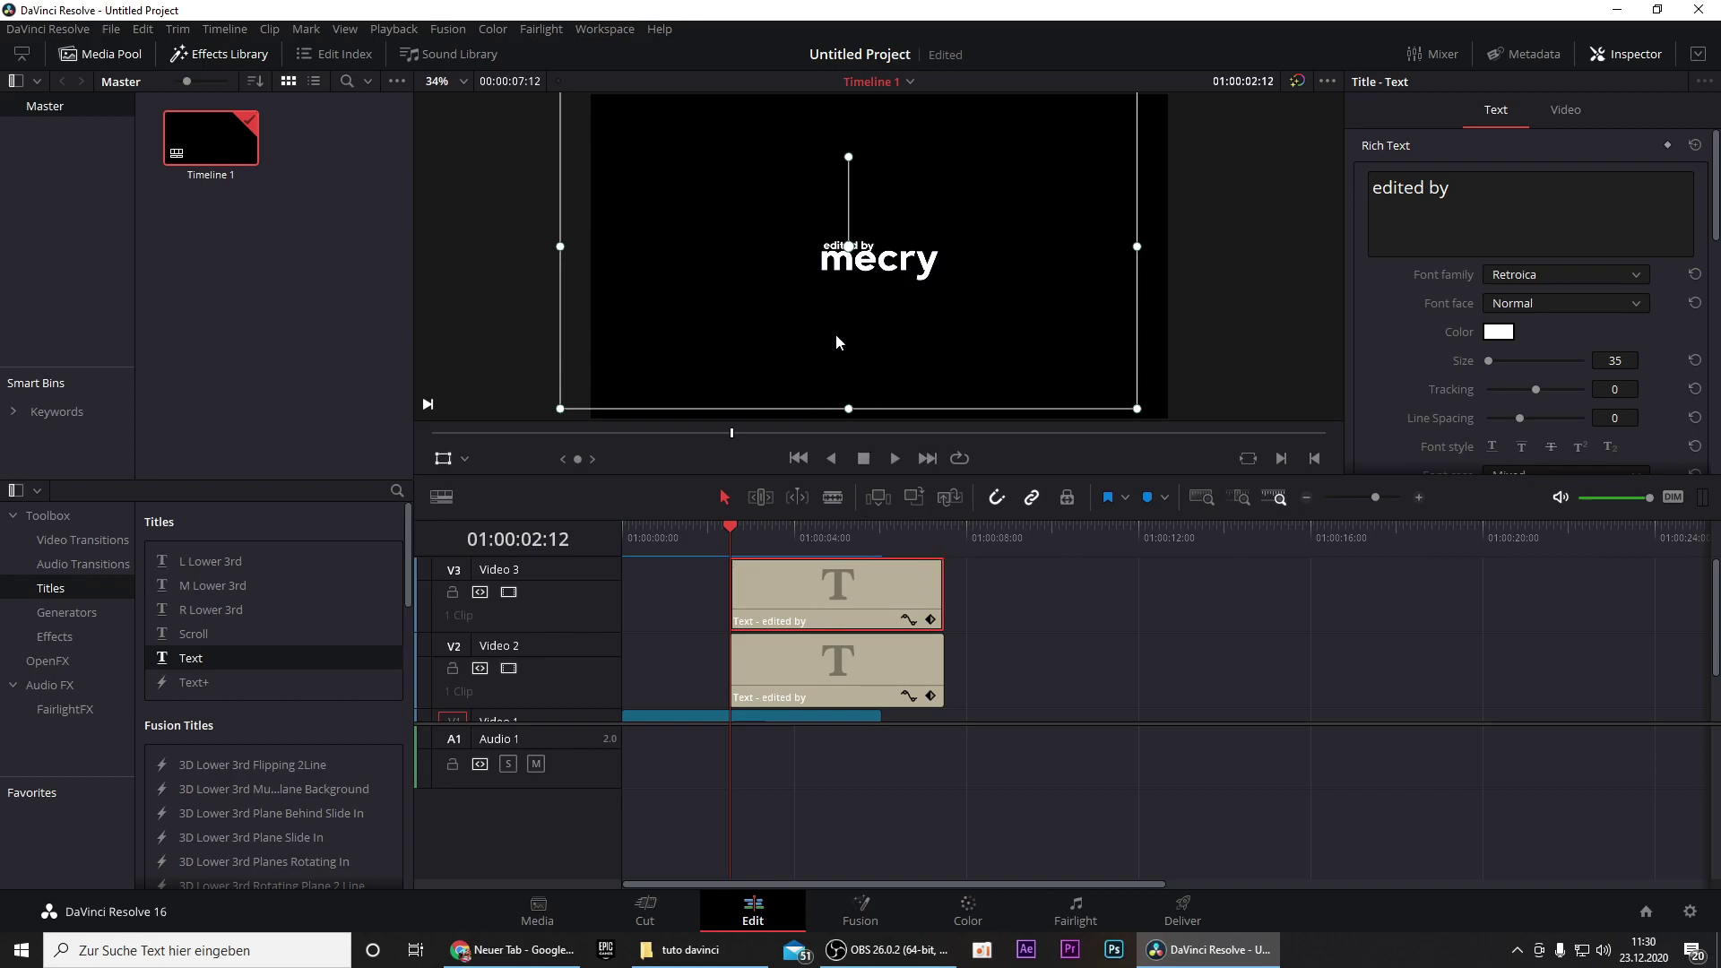
{"action": "left_click_drag", "start_coordinate": [642, 418], "coordinate": [825, 405]}
{"action": "key", "text": "Delete"}
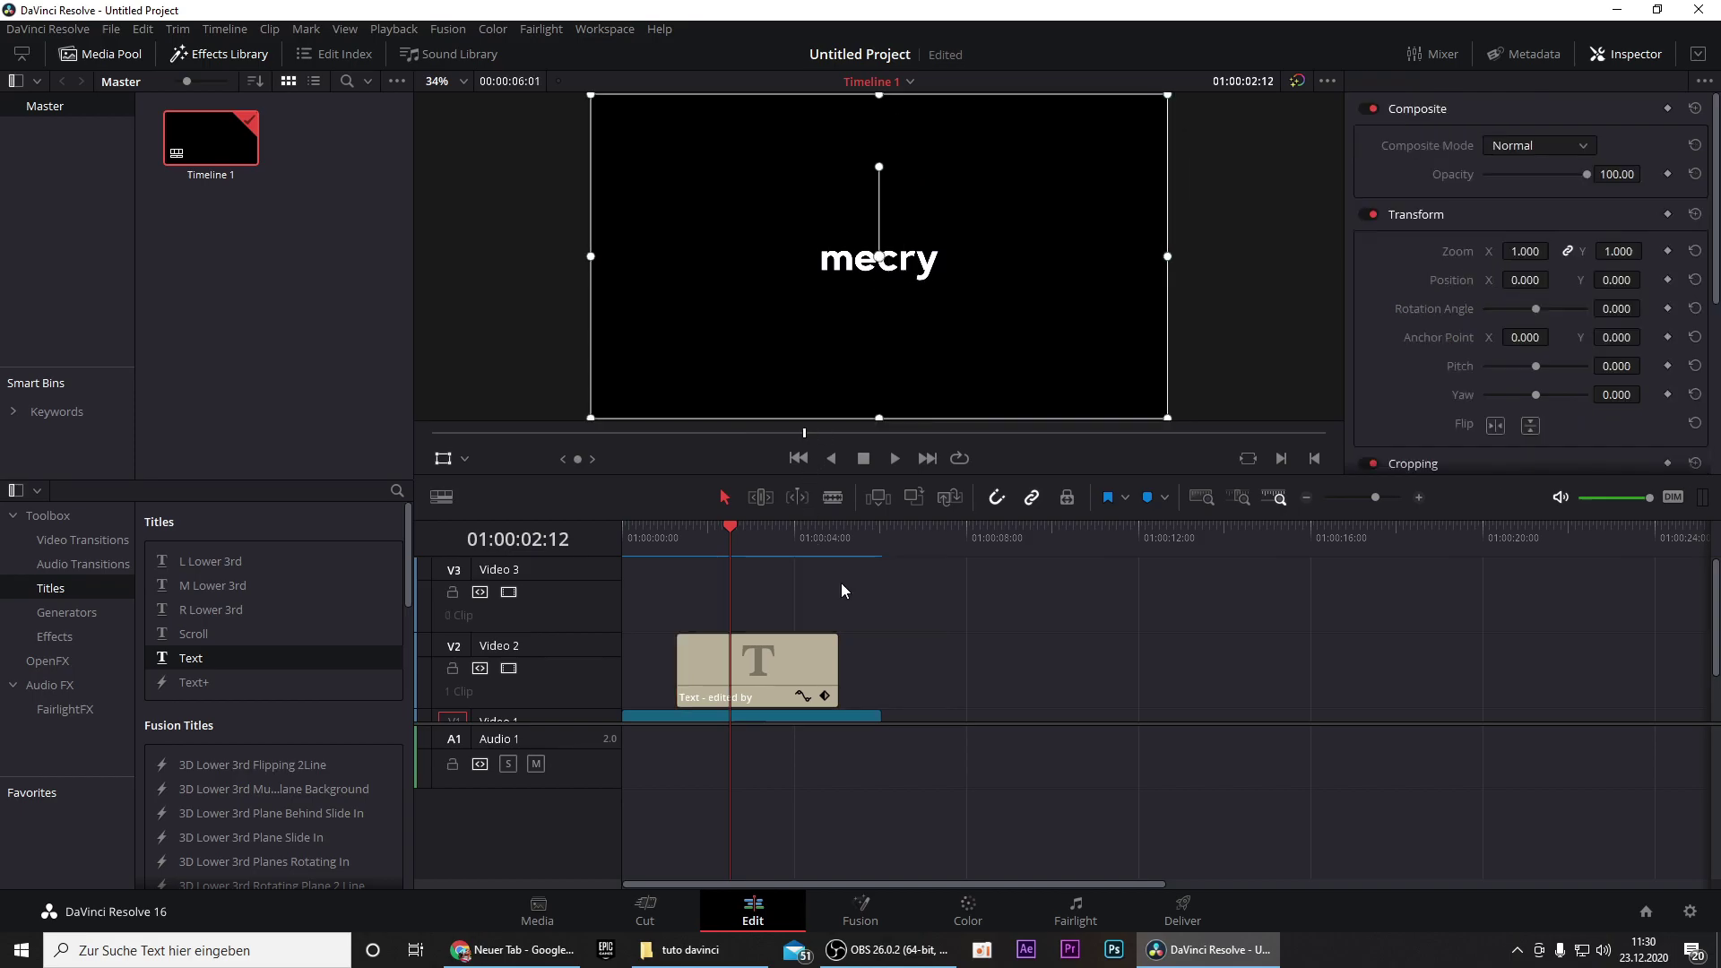
- Add a Spiral Wipe to the start of the title clip and preview it
{"action": "left_click", "coordinate": [73, 542]}
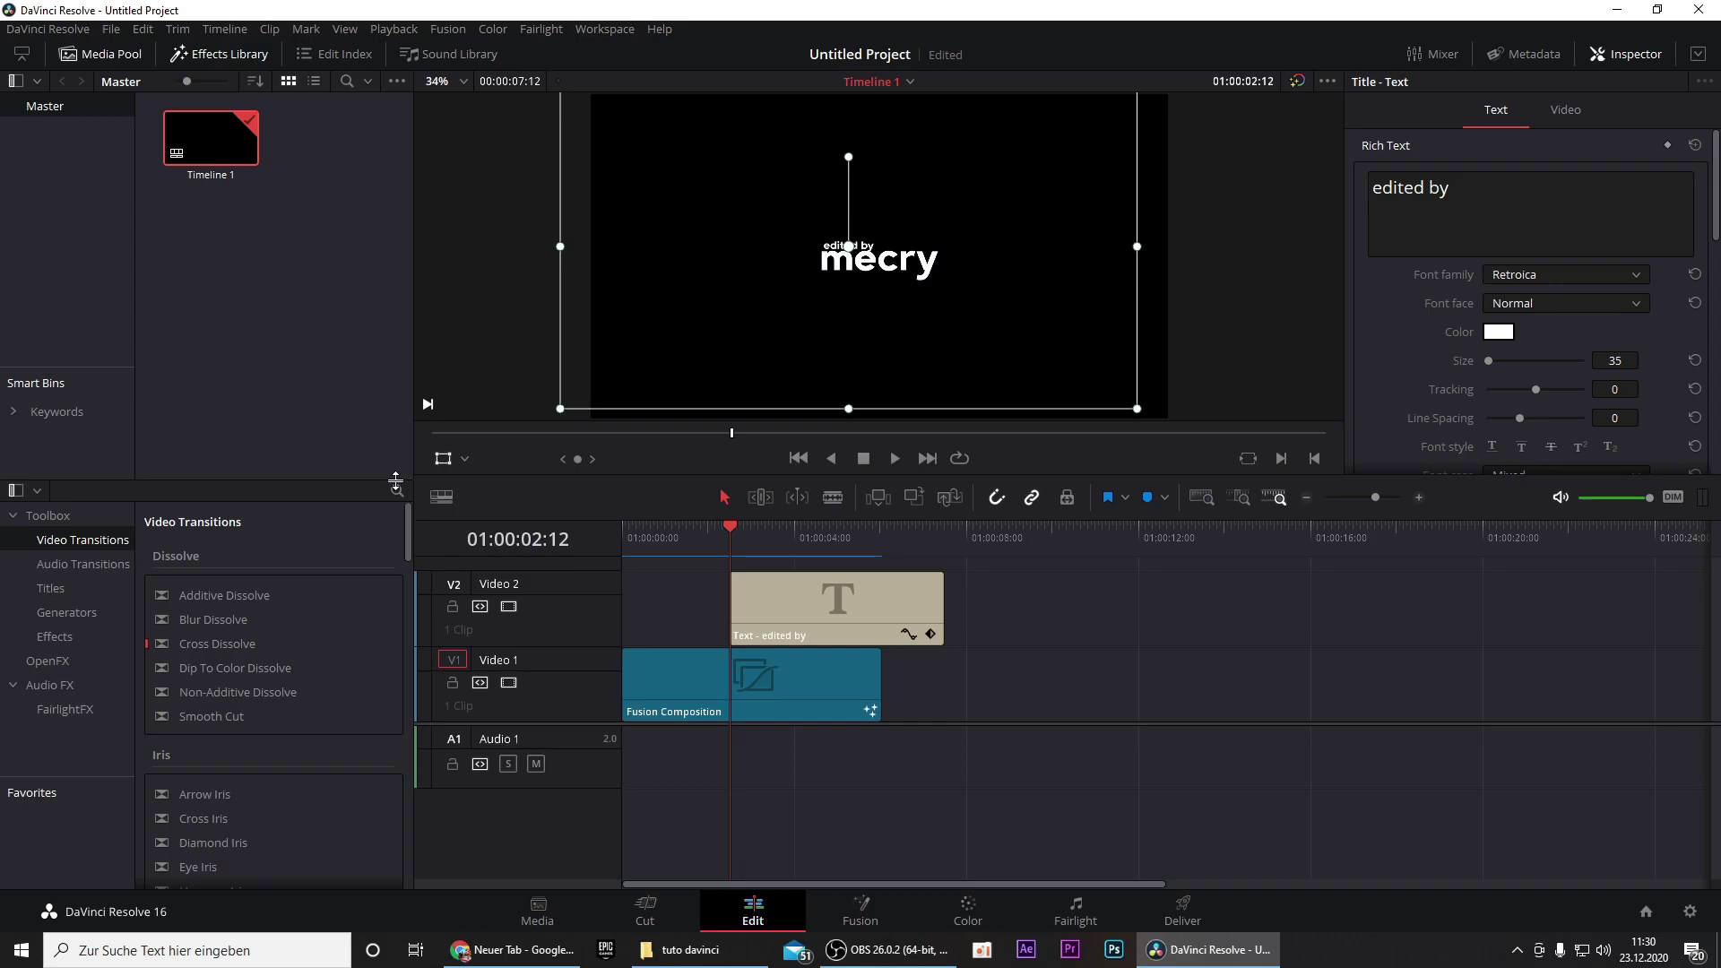
{"action": "left_click", "coordinate": [397, 492]}
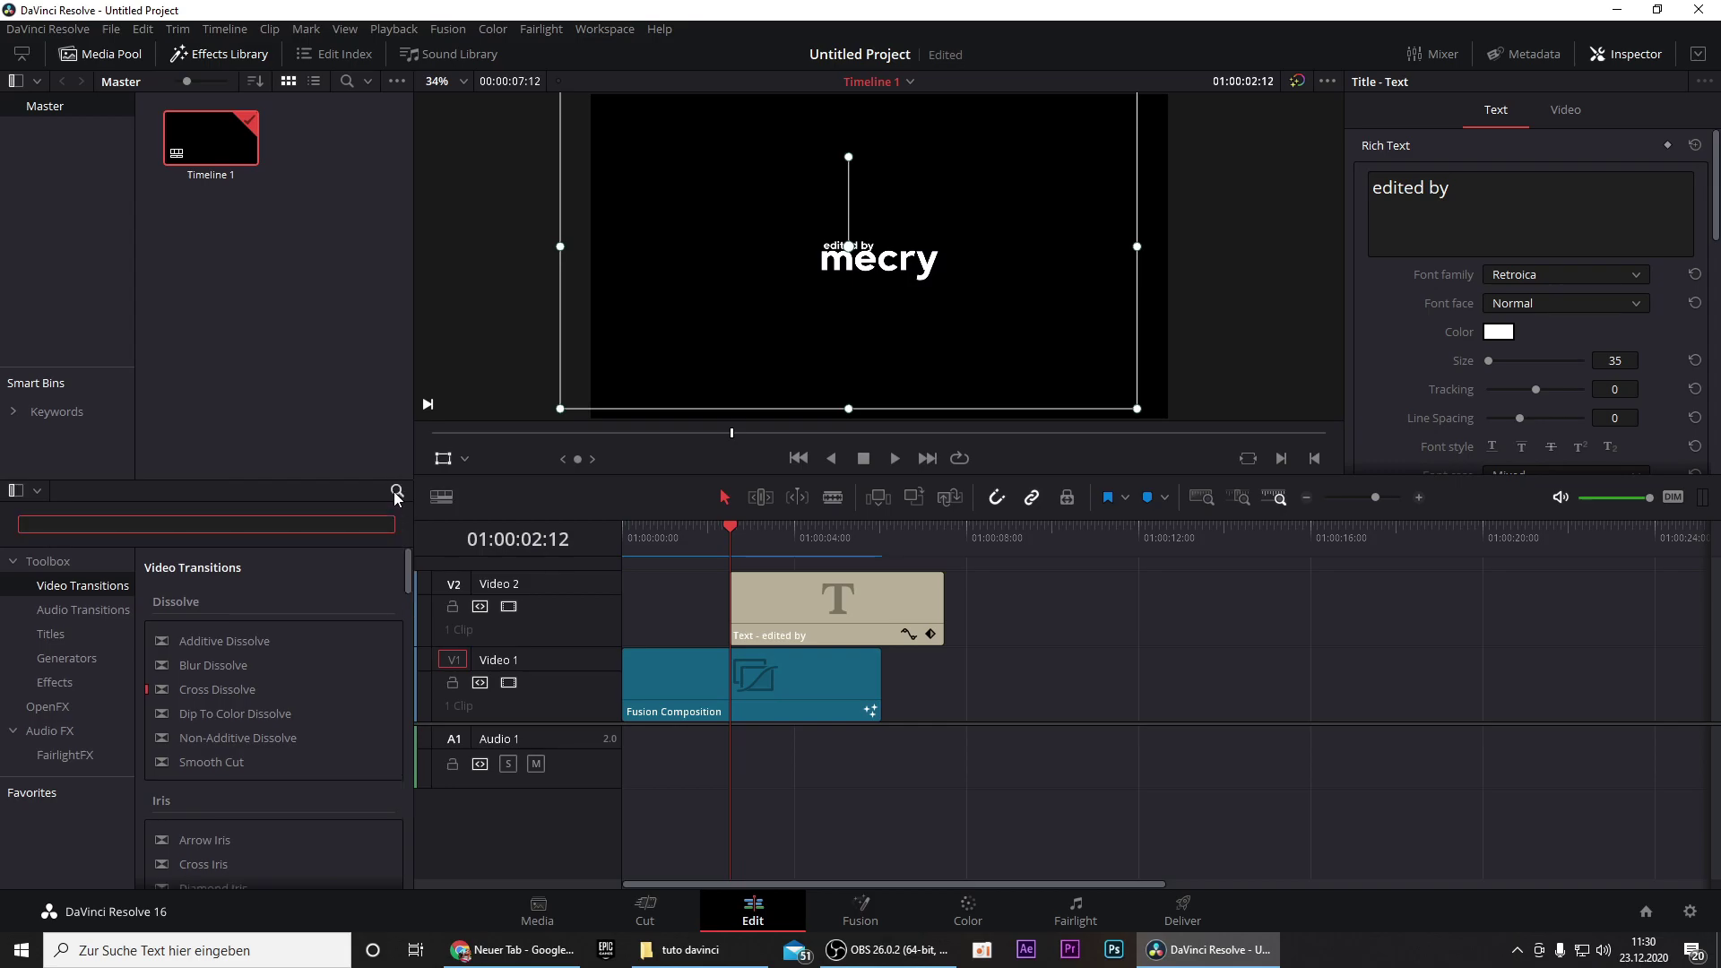
{"action": "type", "text": "sp"}
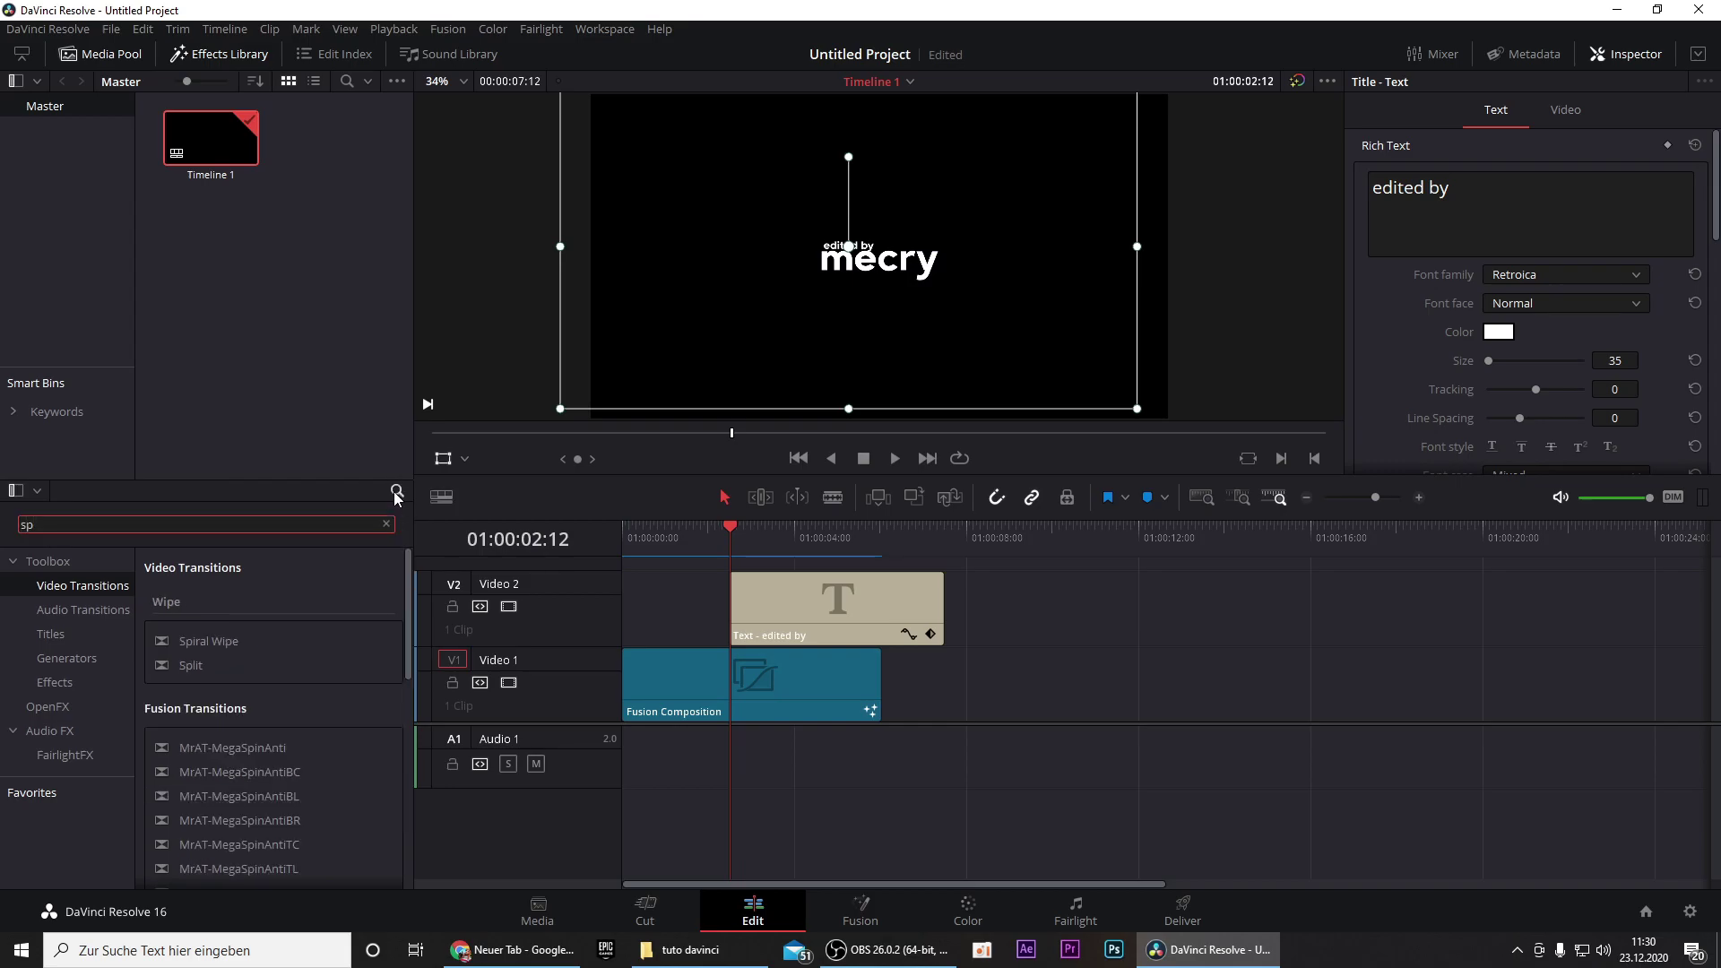
{"action": "left_click_drag", "start_coordinate": [193, 641], "coordinate": [763, 600]}
{"action": "left_click", "coordinate": [702, 535]}
{"action": "key", "text": "space"}
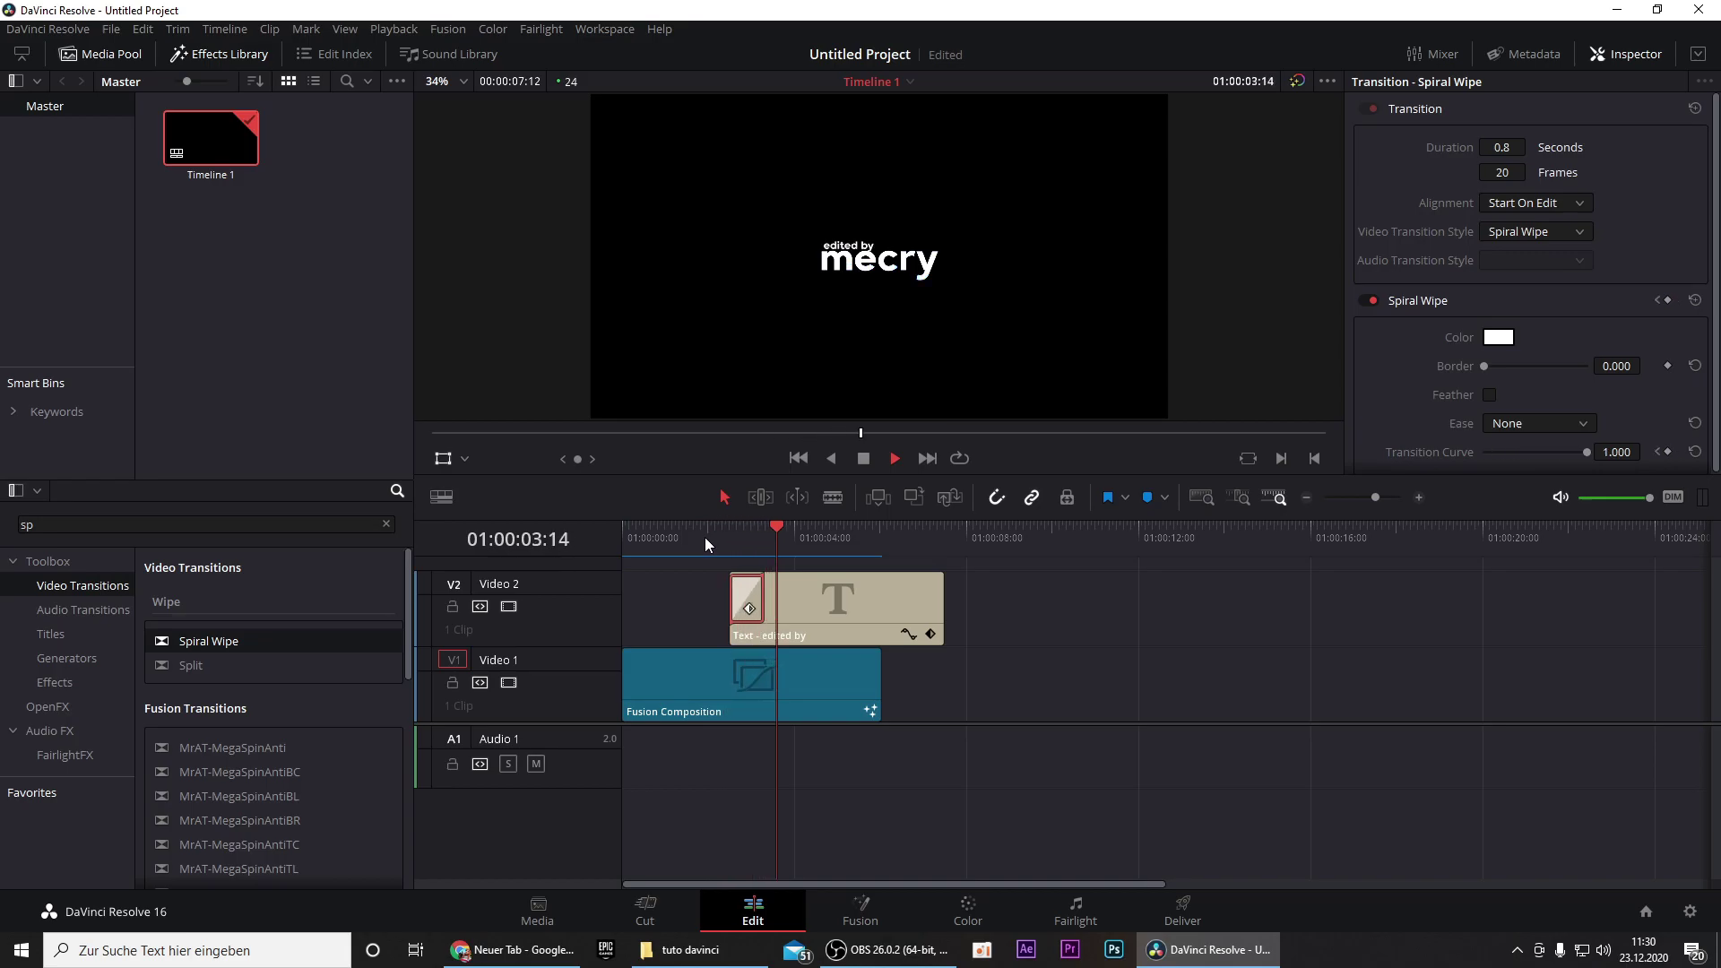
{"action": "key", "text": "space"}
{"action": "key", "text": "Home"}
{"action": "key", "text": "space"}
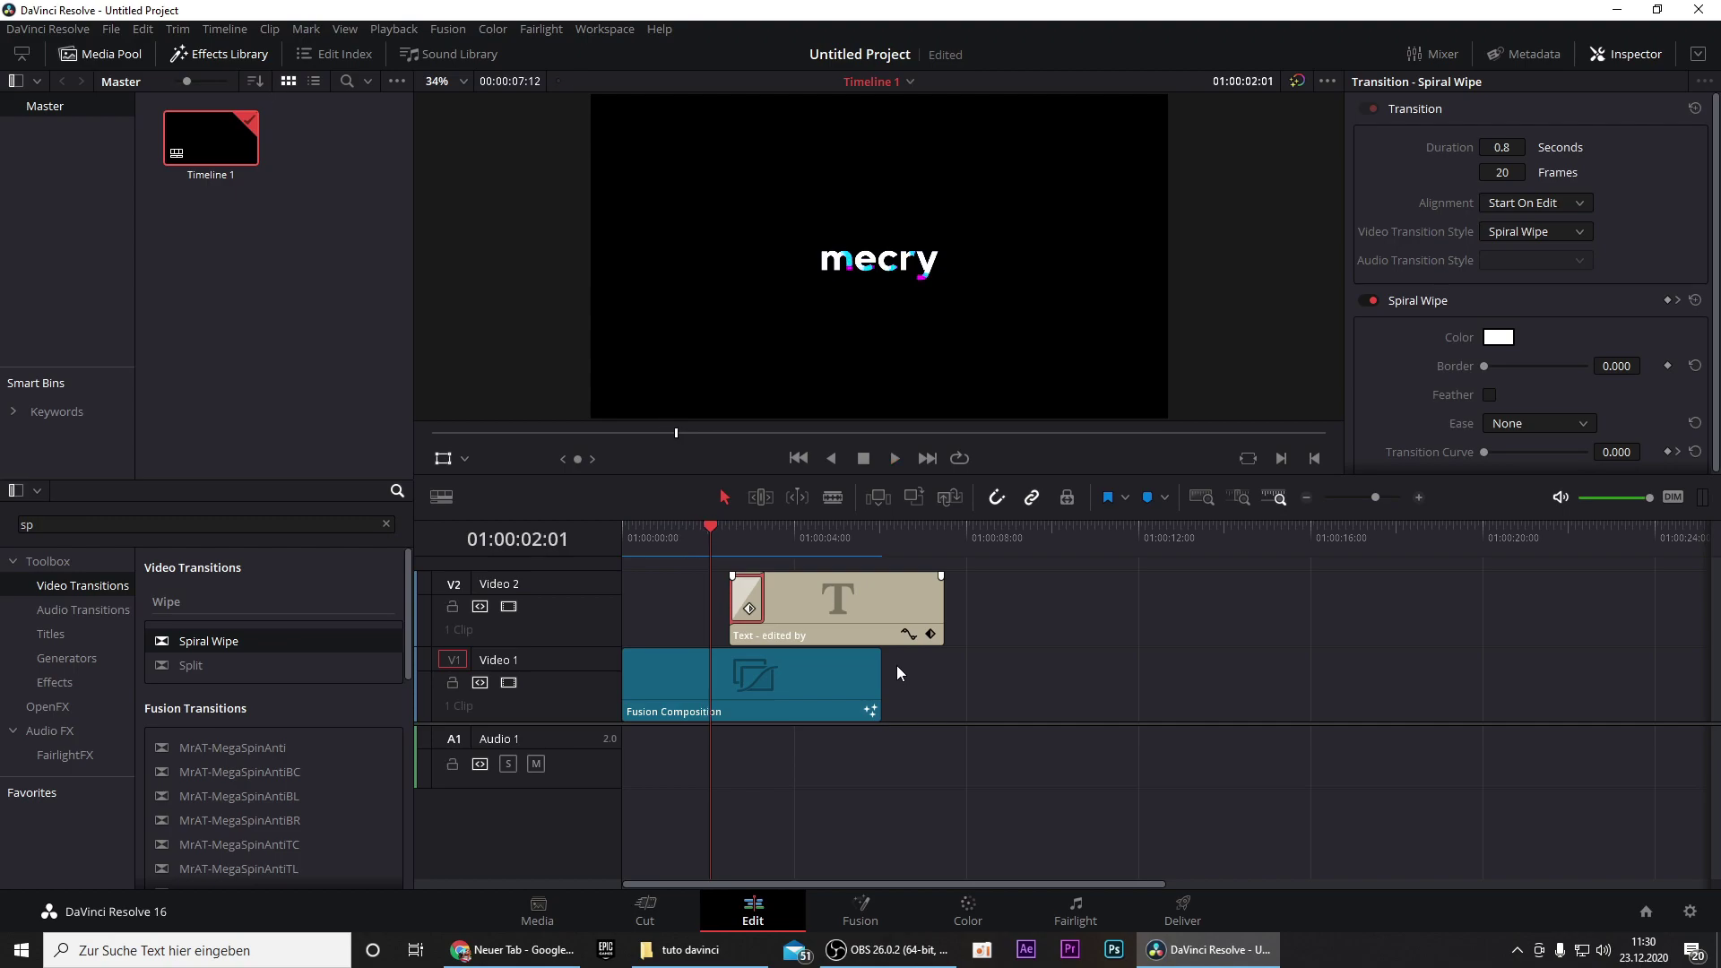
- Slide the title clip 7 frames earlier and trim it to end with the composition
{"action": "left_click_drag", "start_coordinate": [816, 618], "coordinate": [805, 615]}
{"action": "left_click_drag", "start_coordinate": [725, 531], "coordinate": [566, 546]}
{"action": "key", "text": "space"}
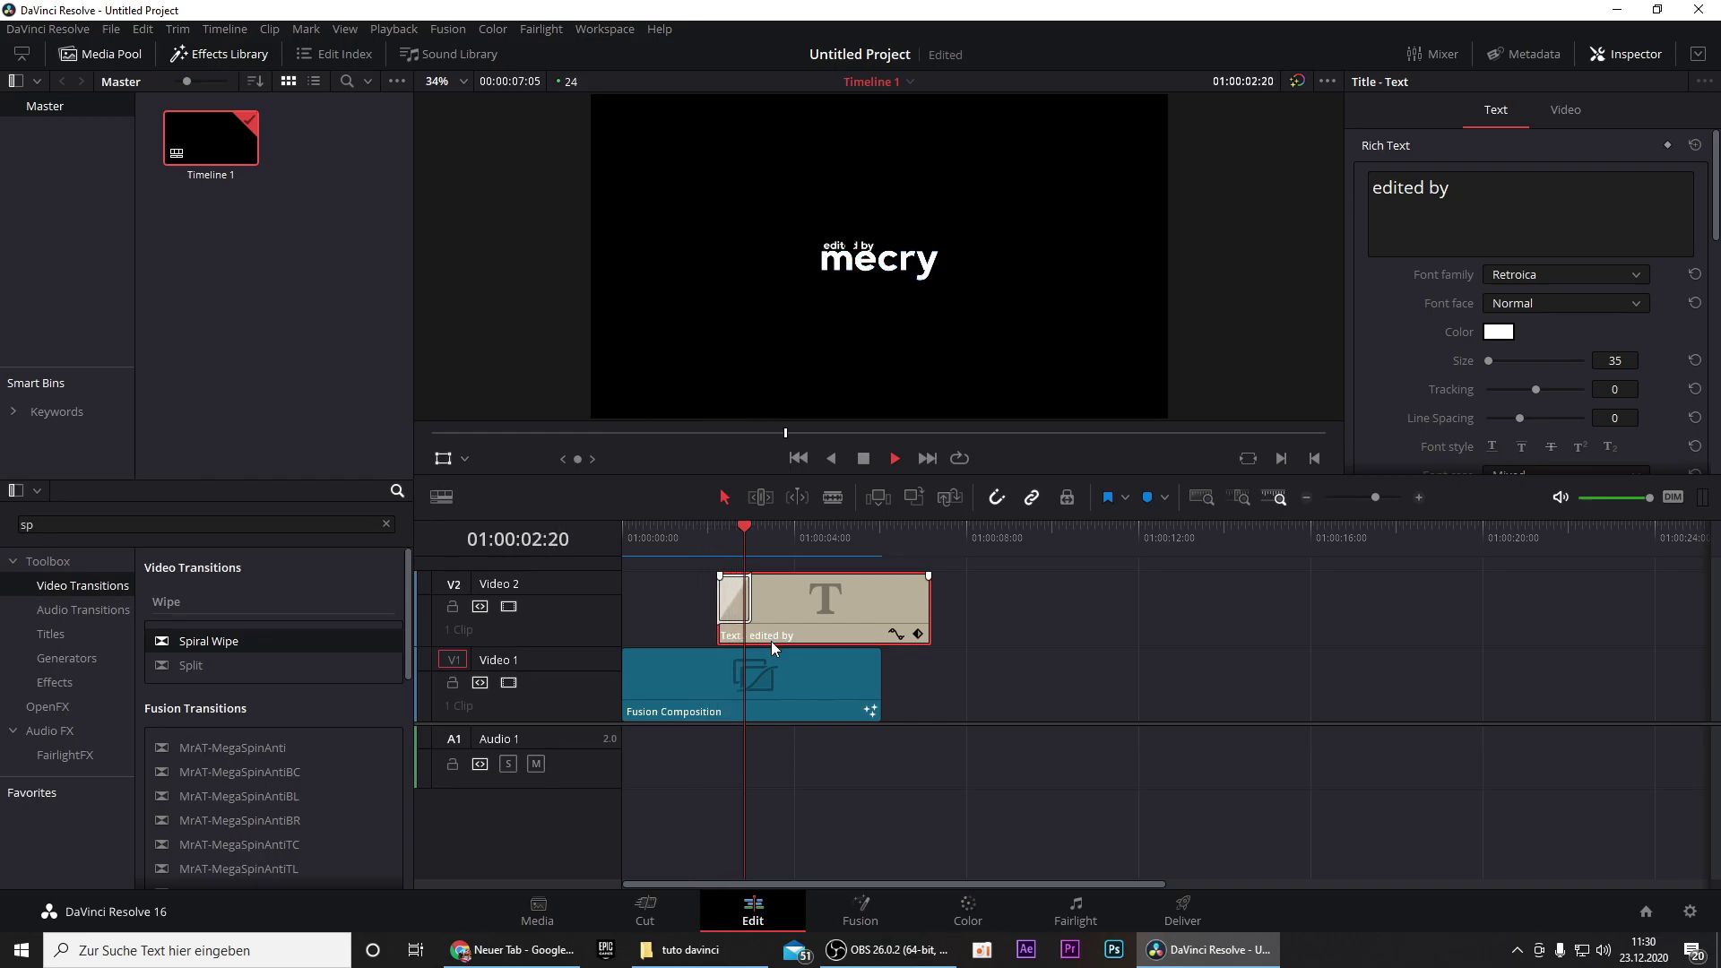
{"action": "key", "text": "space"}
{"action": "left_click_drag", "start_coordinate": [928, 607], "coordinate": [886, 634]}
- Select both the title and Fusion Composition clips
{"action": "left_click_drag", "start_coordinate": [901, 530], "coordinate": [732, 592]}
{"action": "left_click", "coordinate": [732, 592]}
{"action": "left_click_drag", "start_coordinate": [963, 728], "coordinate": [721, 573]}
{"action": "left_click_drag", "start_coordinate": [973, 755], "coordinate": [761, 591]}
- Combine the stacked clips into a new compound clip named gfw
{"action": "right_click", "coordinate": [794, 611]}
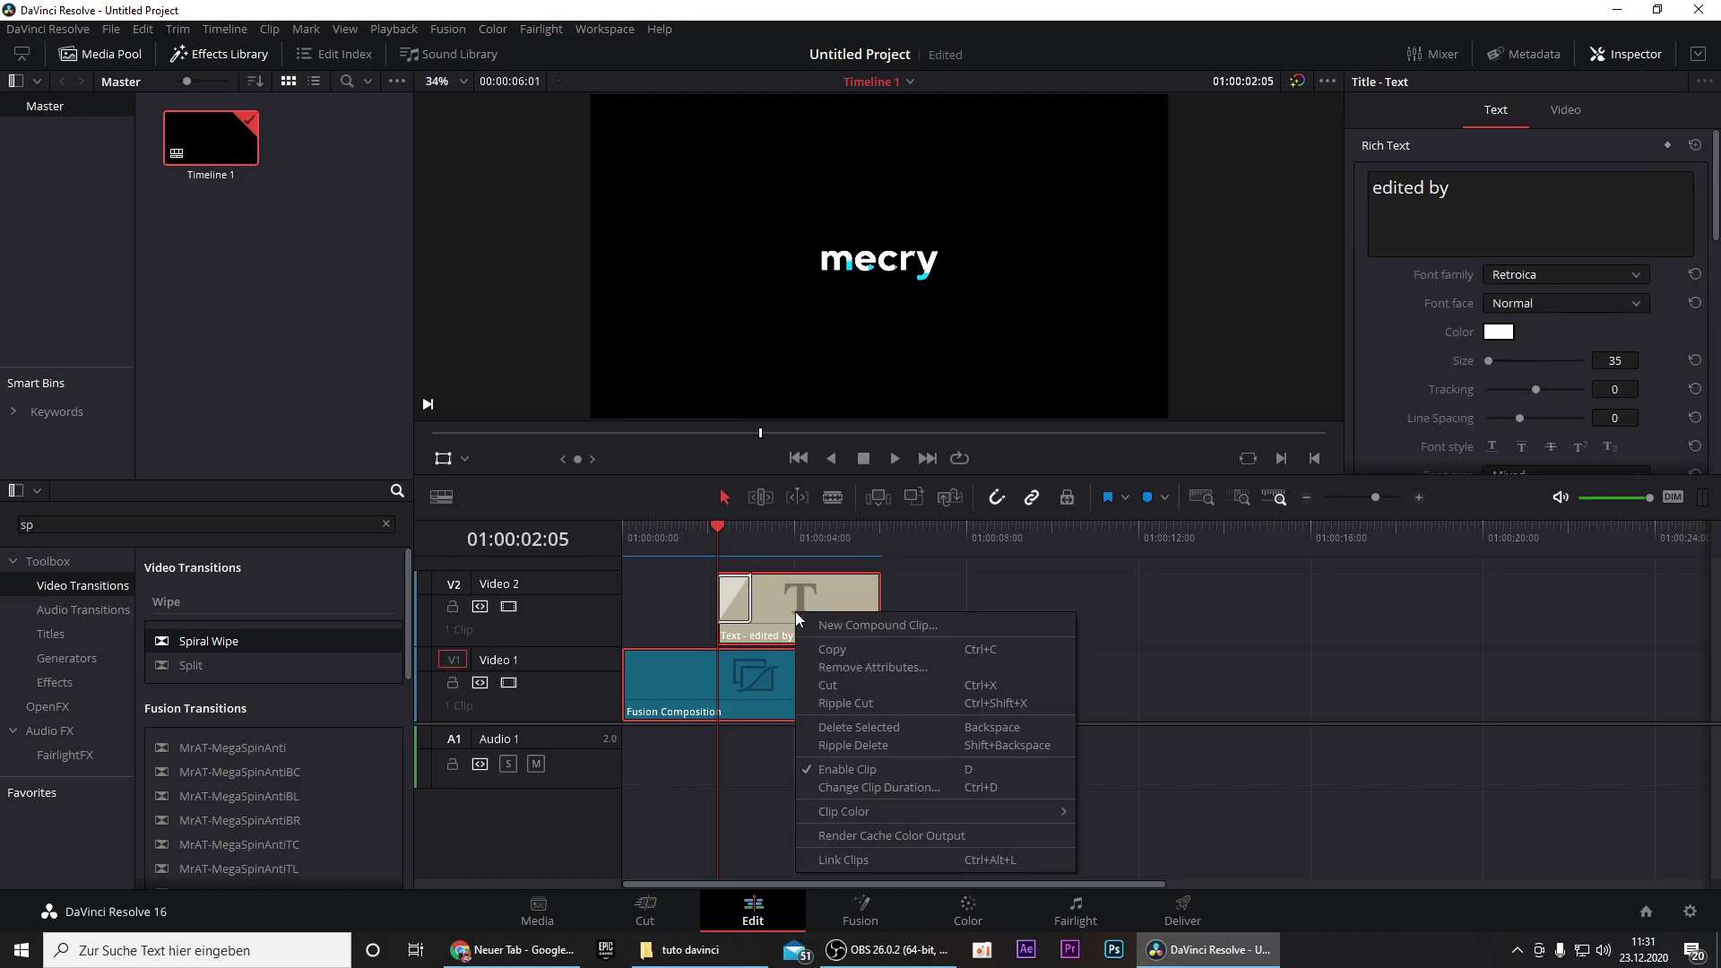
{"action": "left_click", "coordinate": [861, 627]}
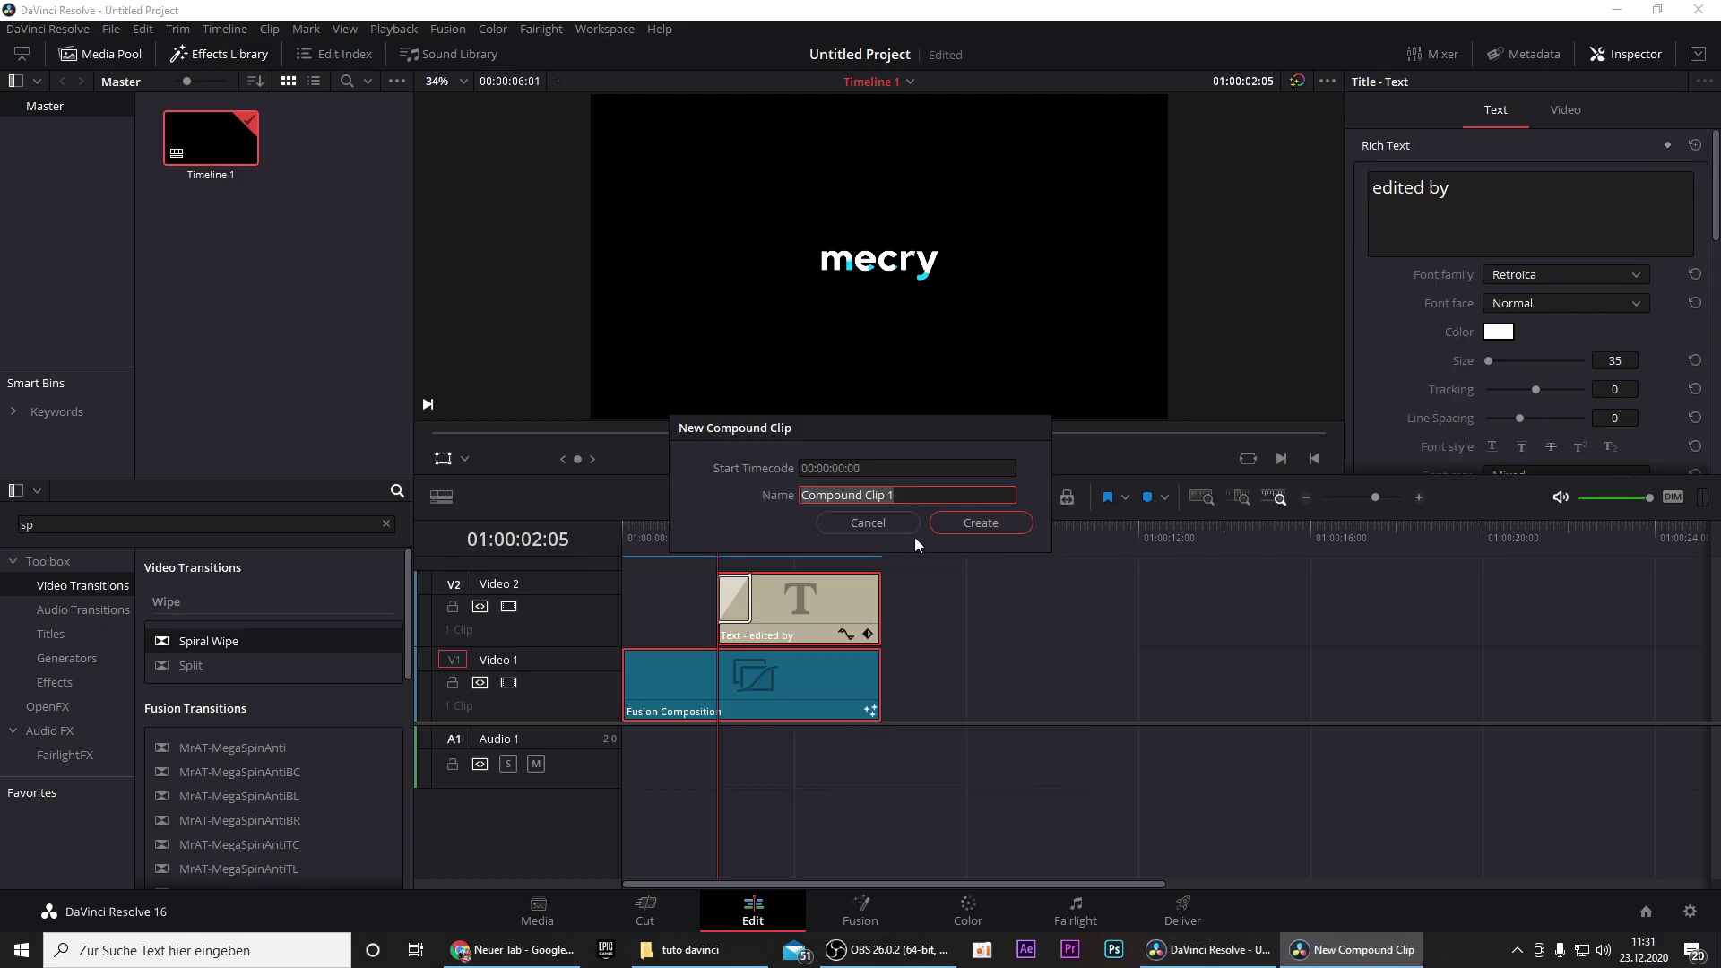
{"action": "type", "text": "gfw"}
{"action": "left_click", "coordinate": [981, 522]}
- Search 'zoom' and add MrAT-ZoomThrough to the end of gfw
{"action": "left_click", "coordinate": [749, 685]}
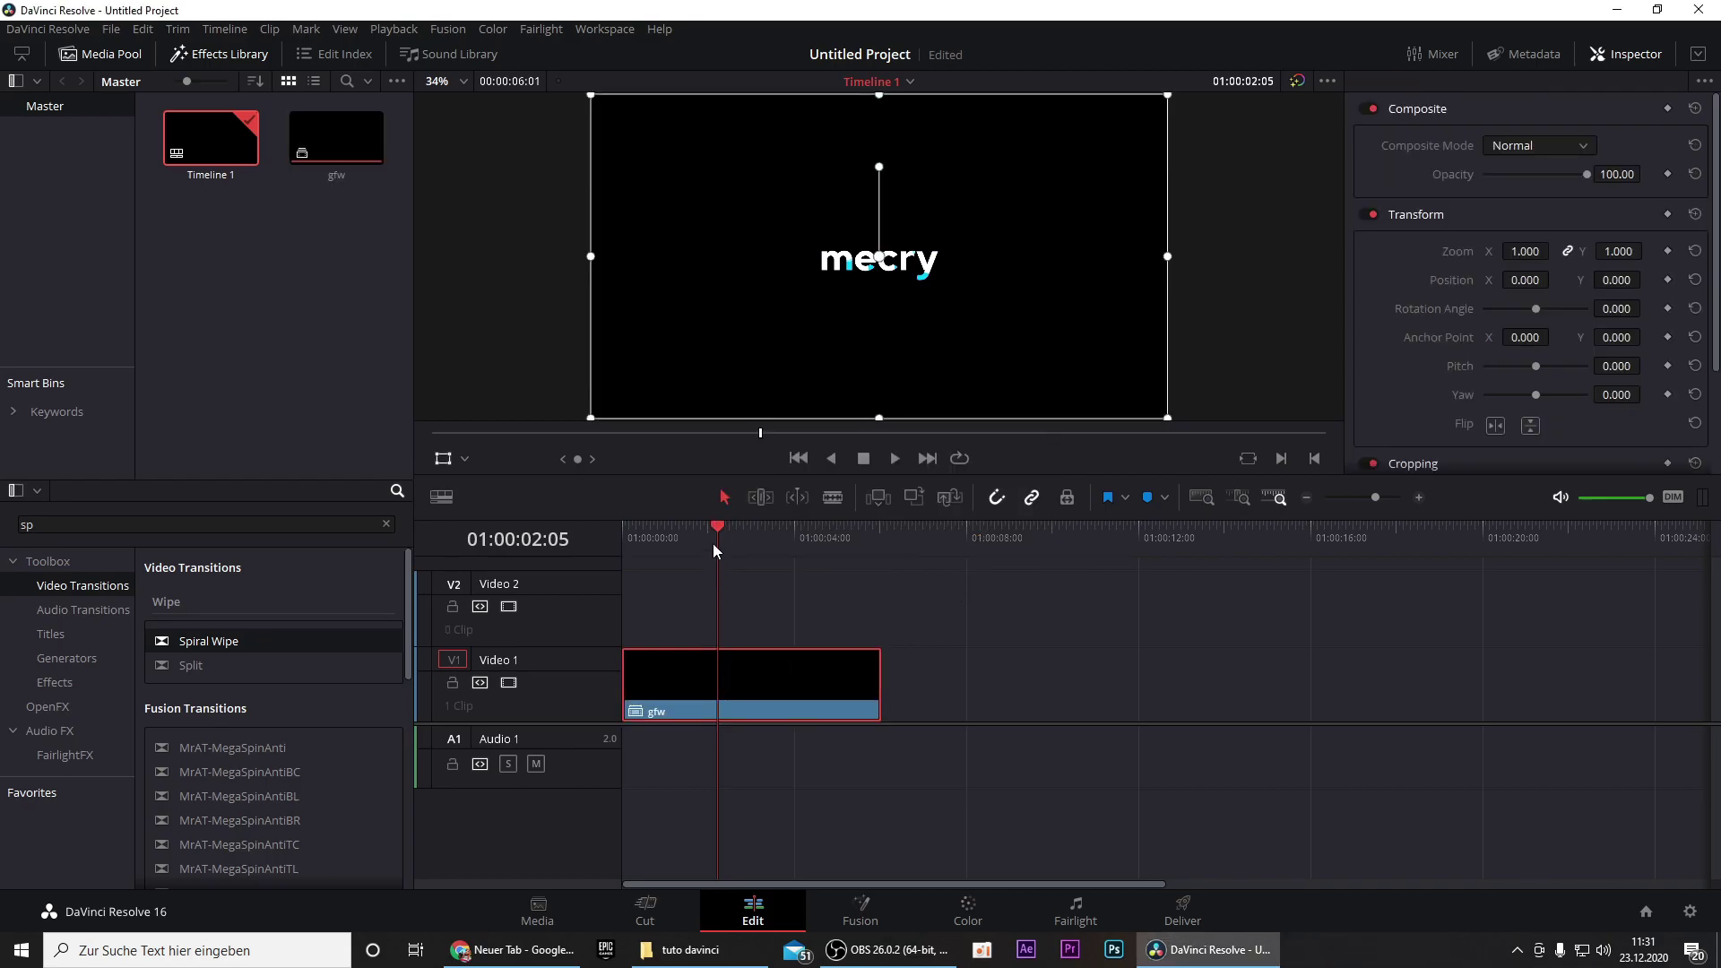
{"action": "left_click_drag", "start_coordinate": [717, 525], "coordinate": [836, 572]}
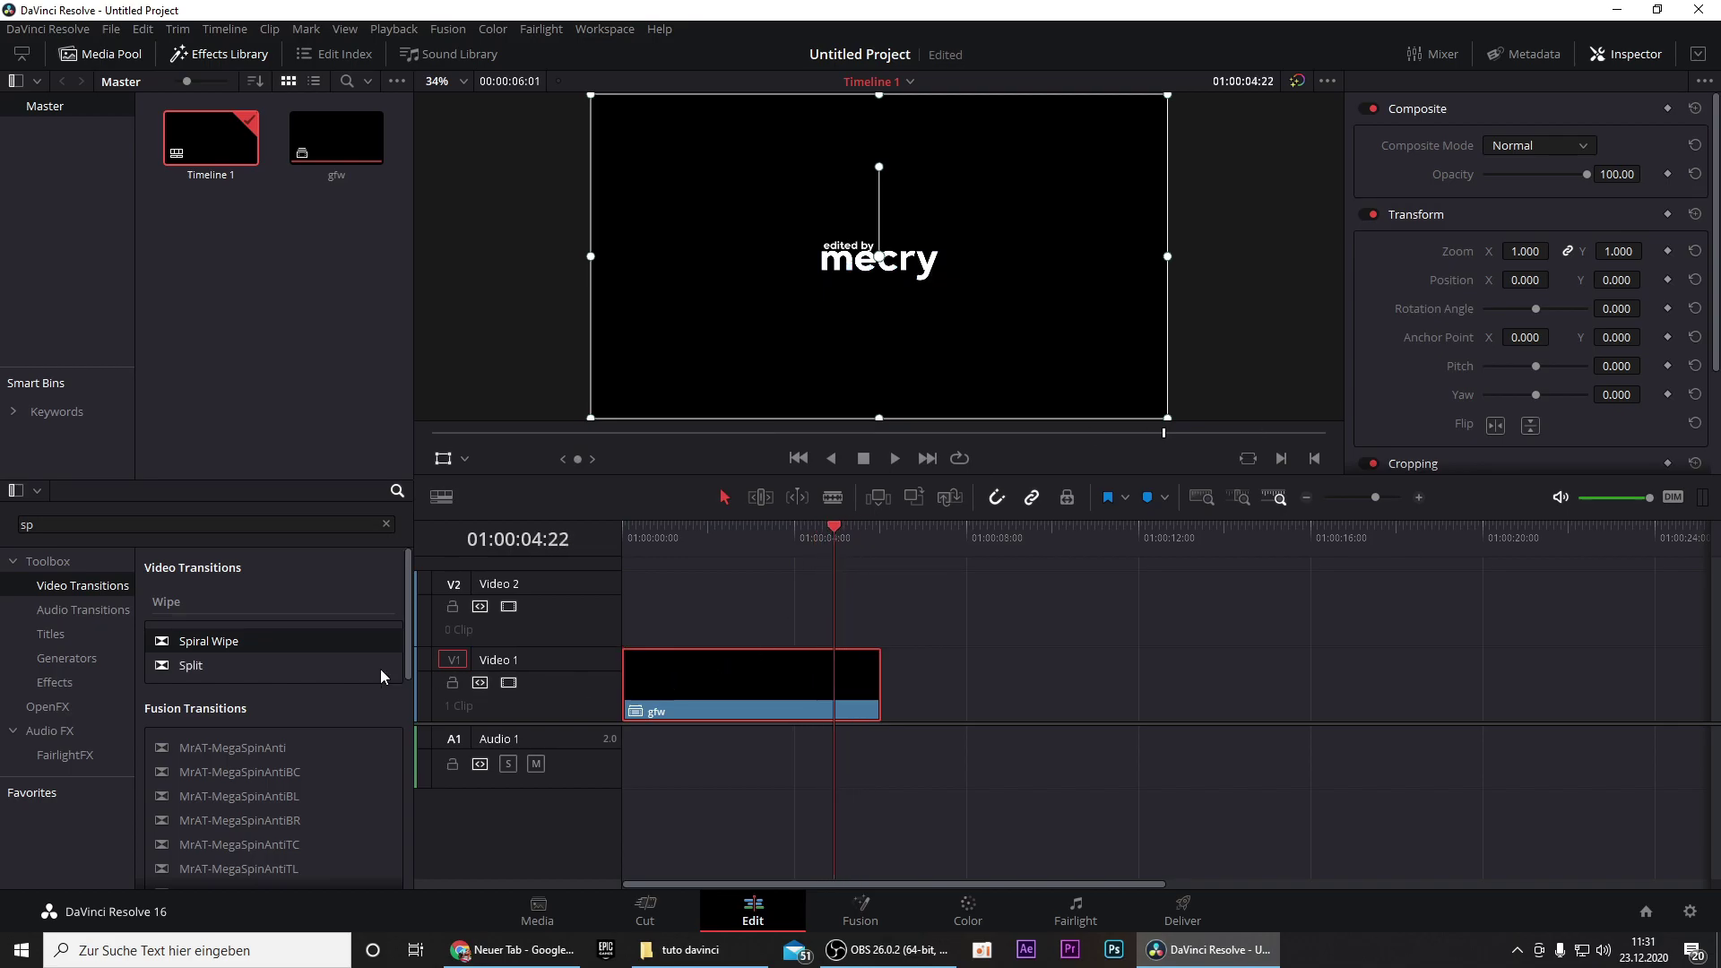
{"action": "double_click", "coordinate": [36, 524]}
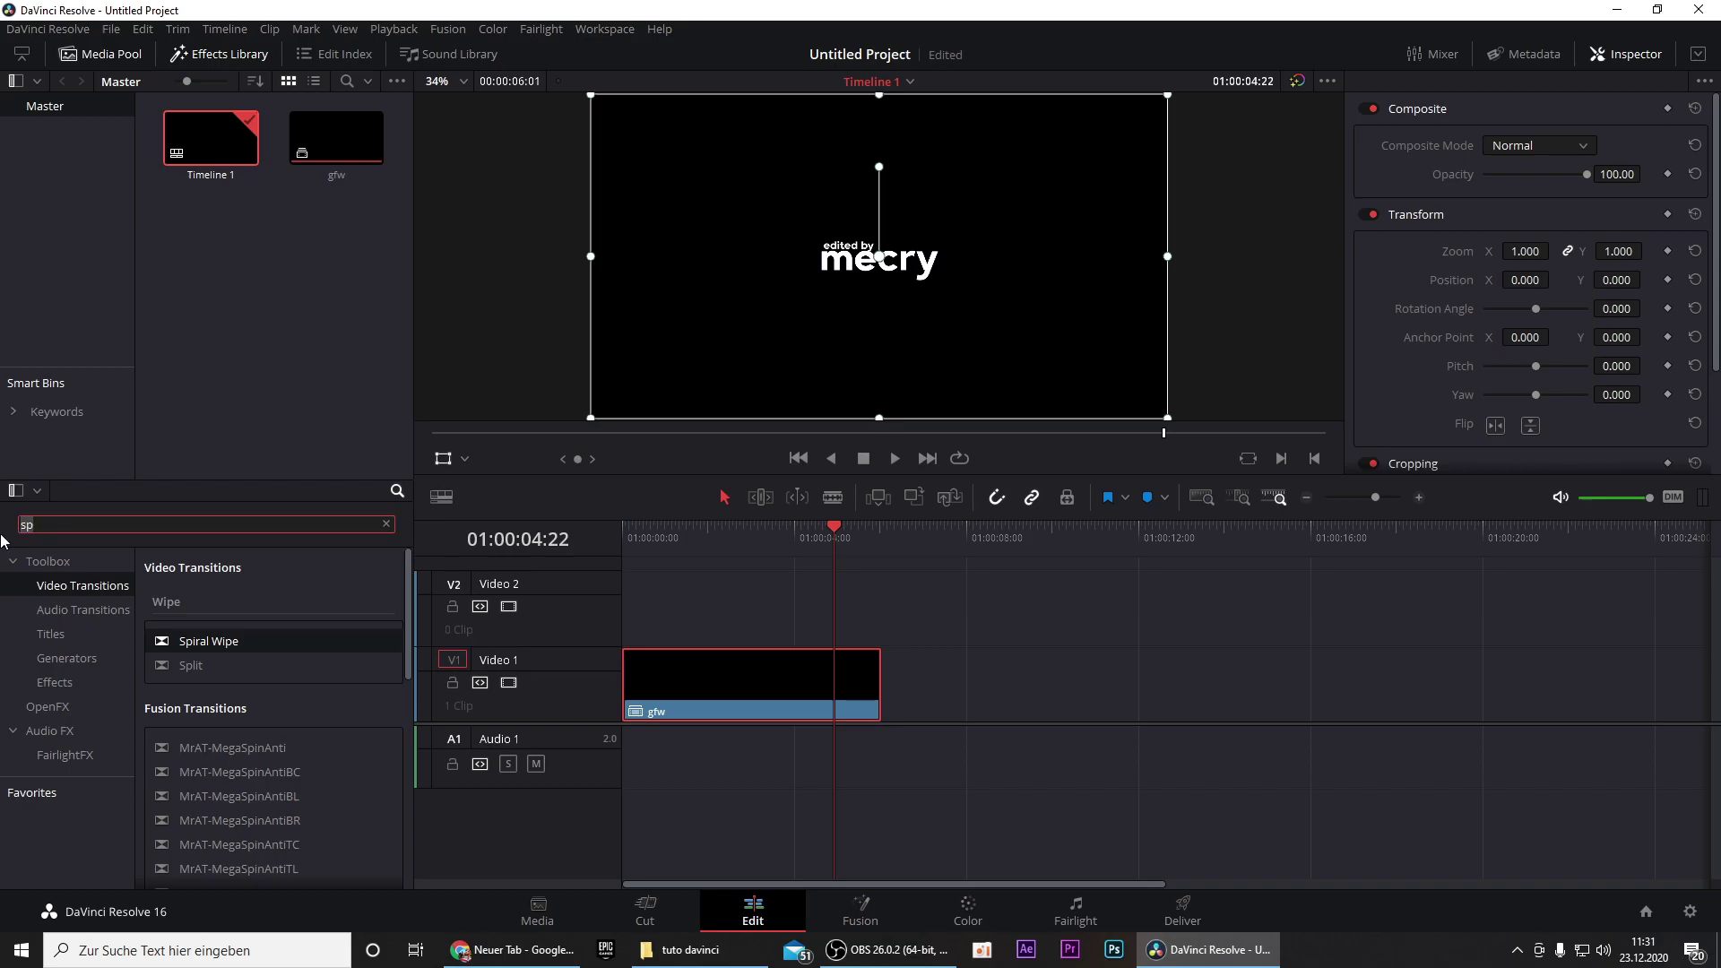
{"action": "type", "text": "zoom"}
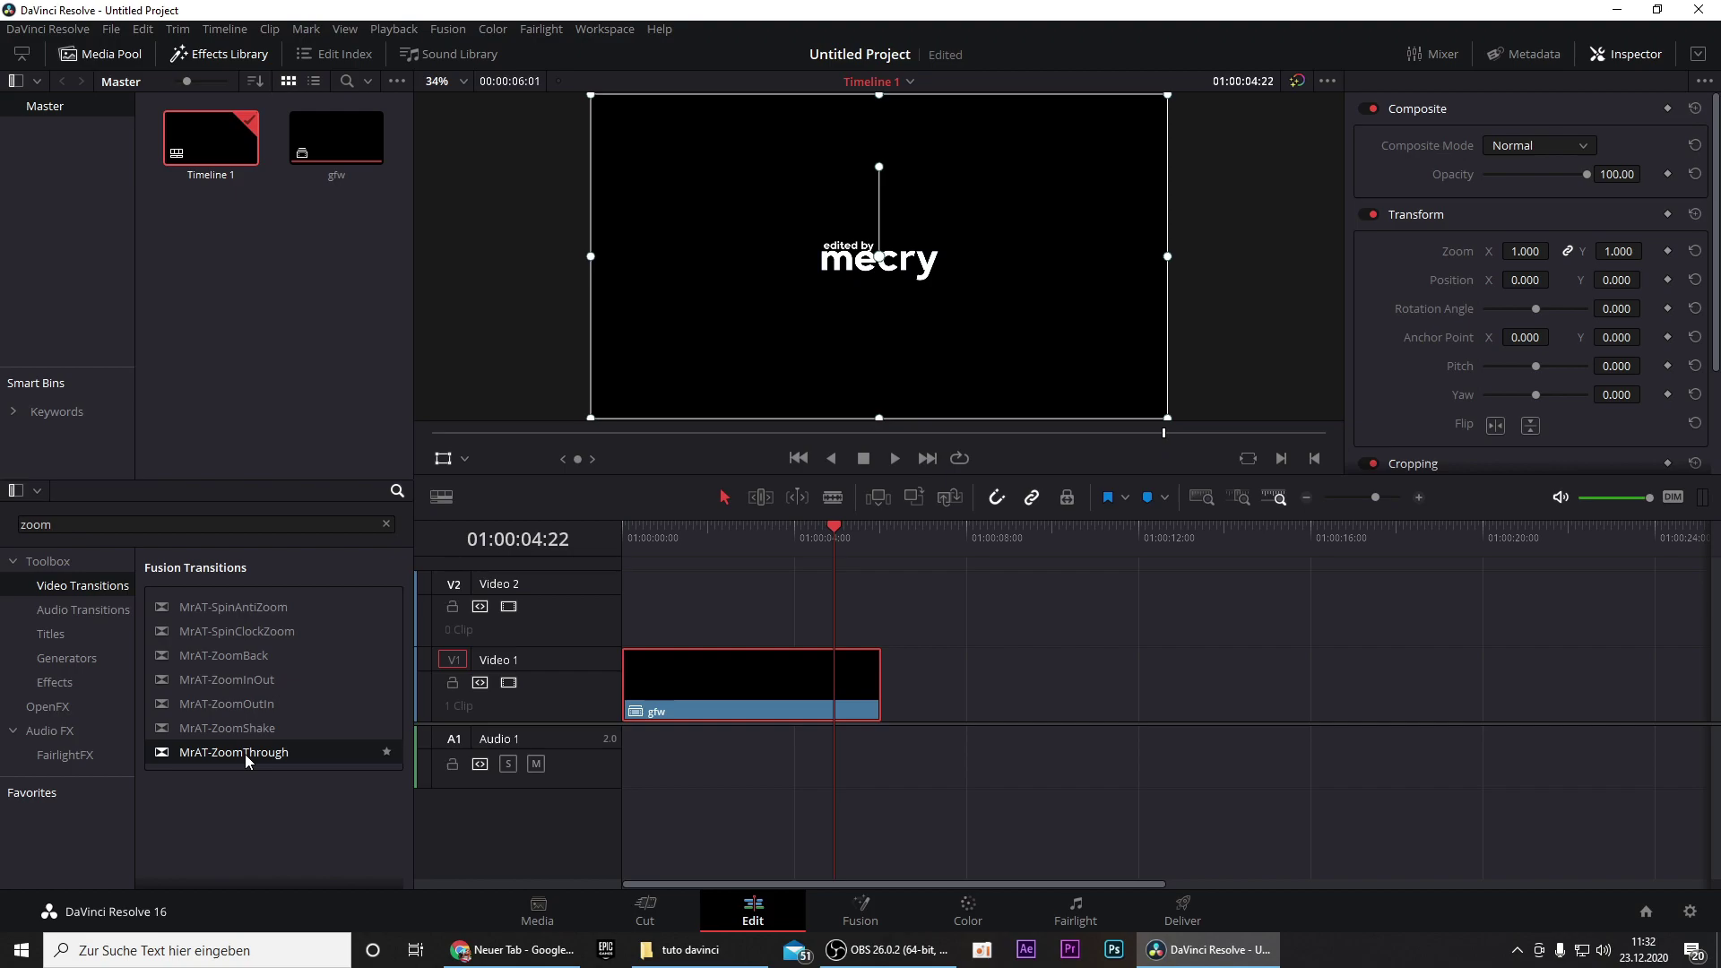
{"action": "left_click_drag", "start_coordinate": [211, 756], "coordinate": [860, 674]}
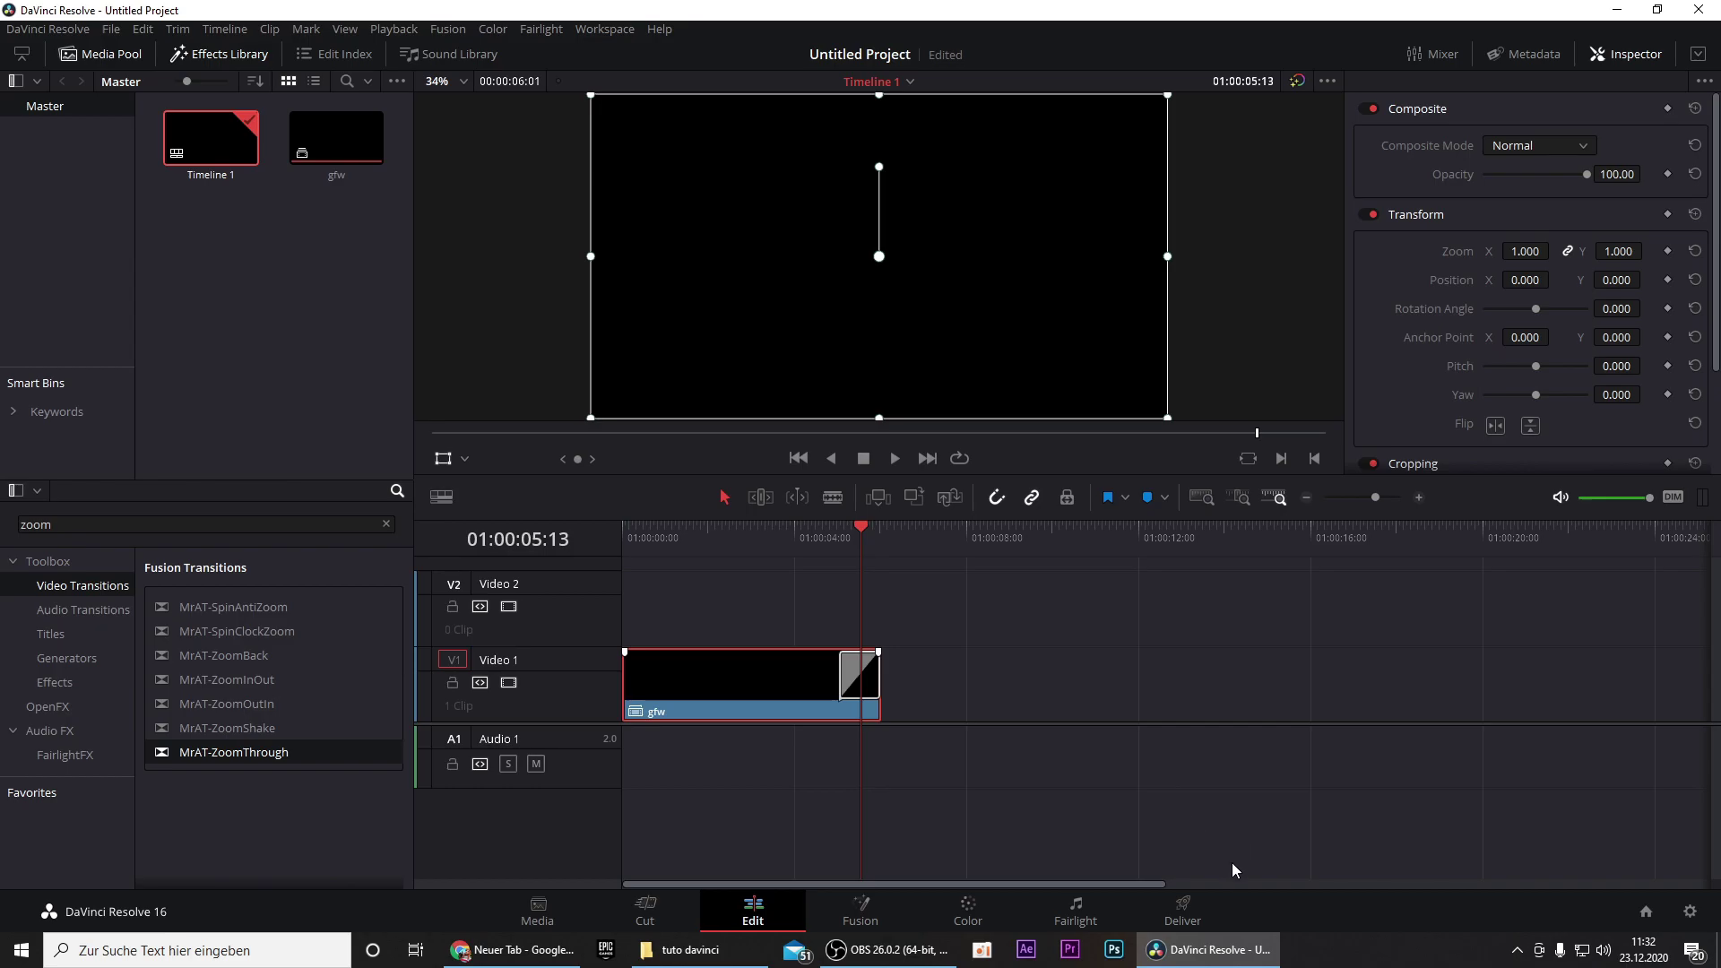
- On the Deliver page, name the output 'edited by' and save it in the greenscreen folder
{"action": "left_click", "coordinate": [1183, 916]}
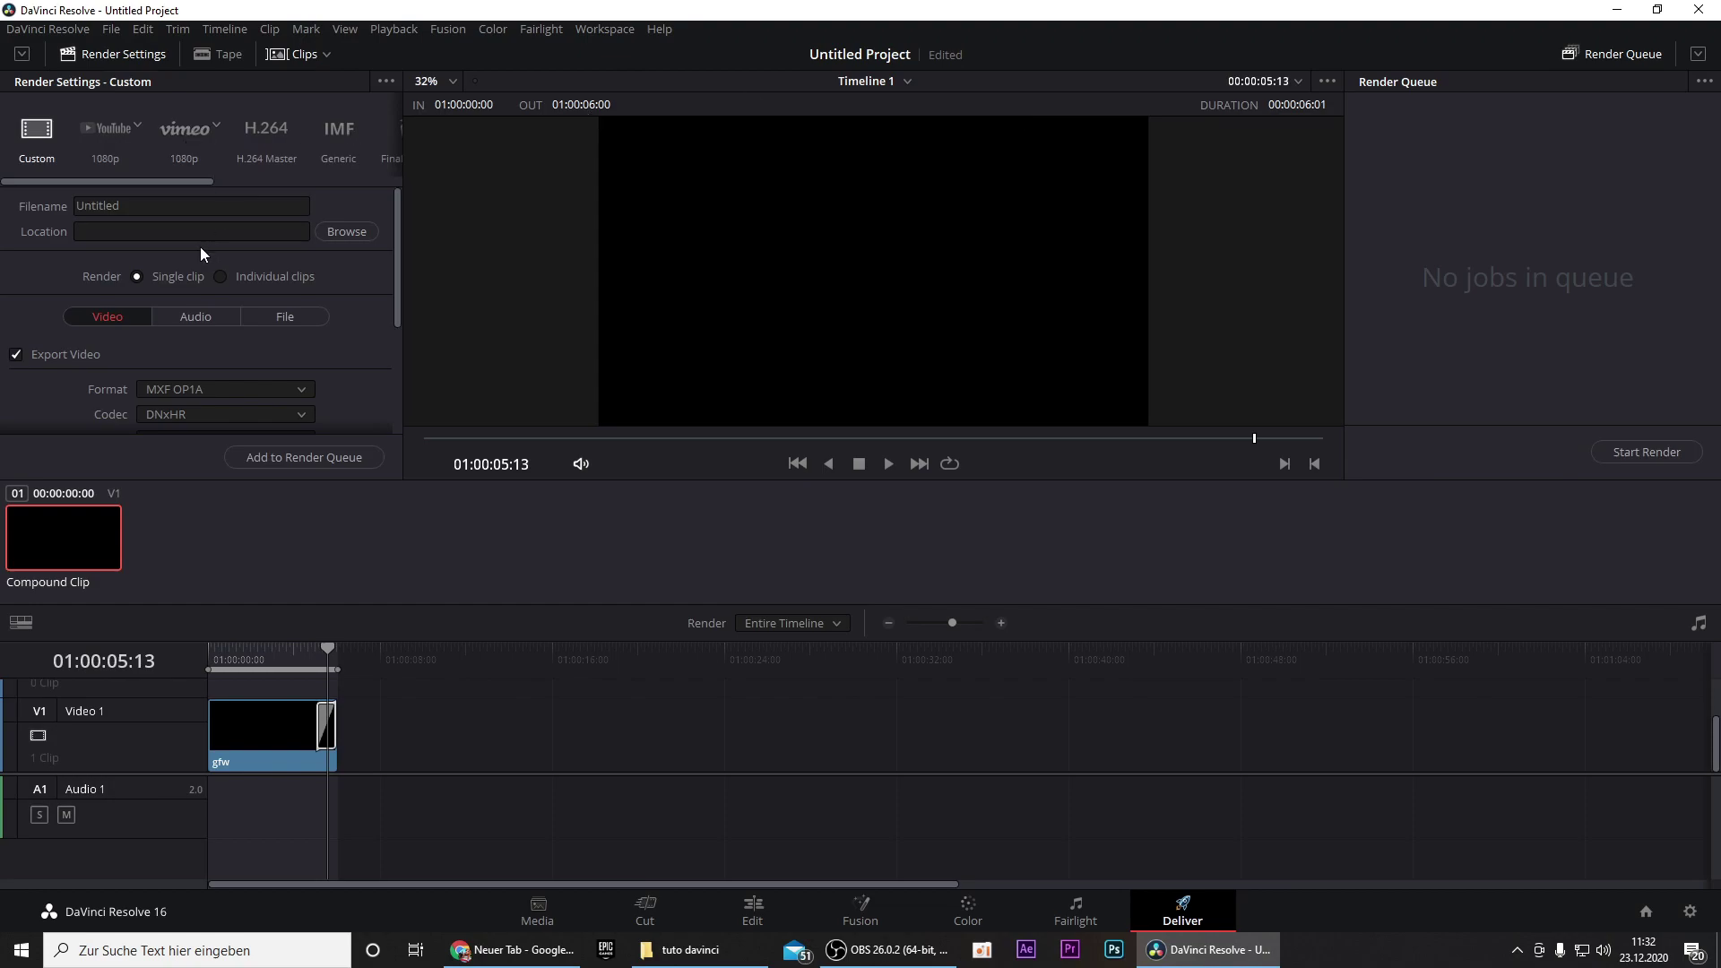
{"action": "left_click", "coordinate": [123, 208]}
{"action": "left_click_drag", "start_coordinate": [122, 208], "coordinate": [37, 212]}
{"action": "type", "text": "edited by"}
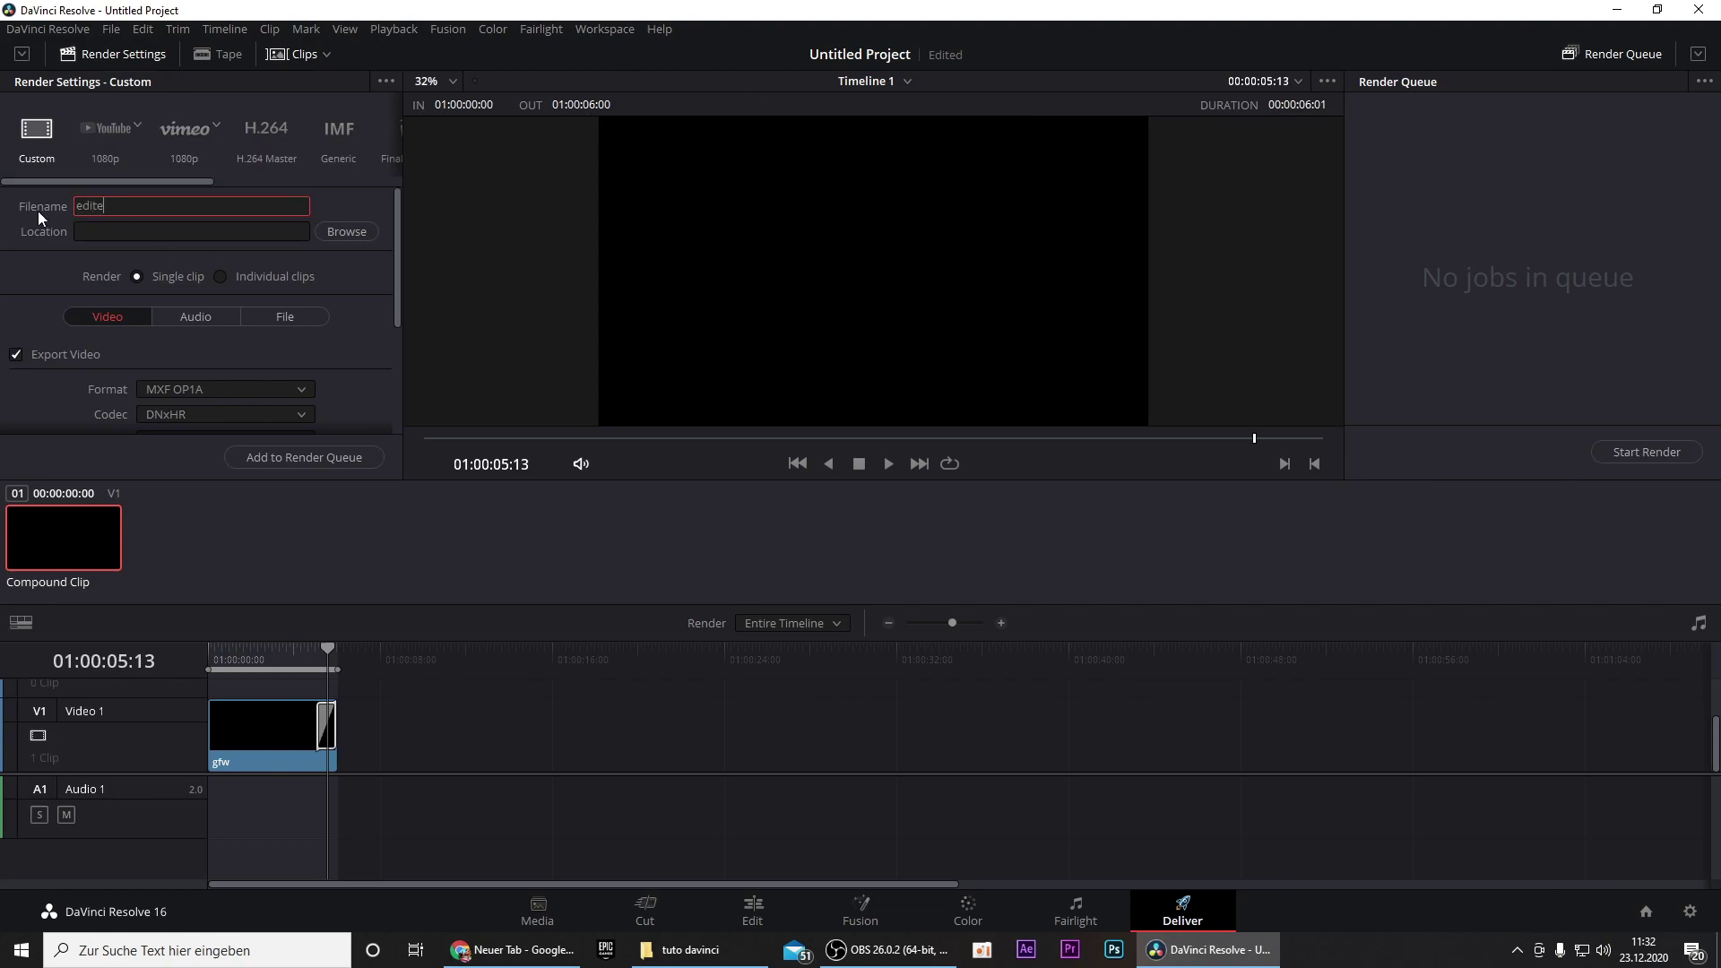
{"action": "left_click", "coordinate": [346, 231]}
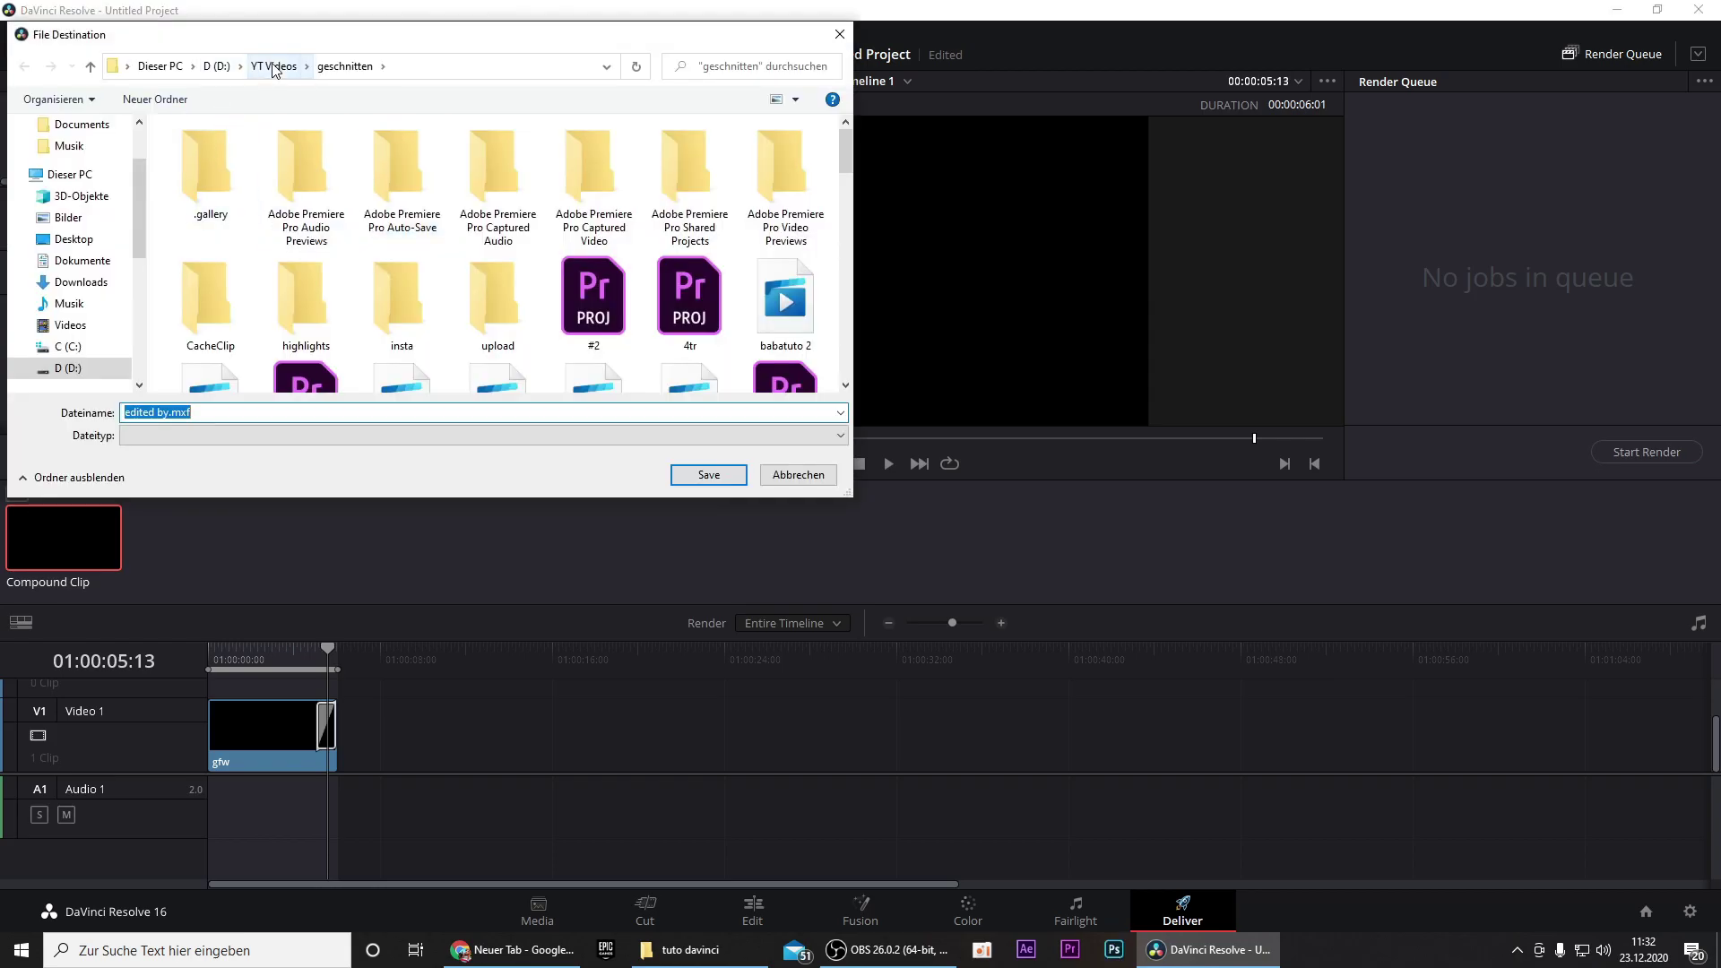
{"action": "left_click", "coordinate": [273, 65]}
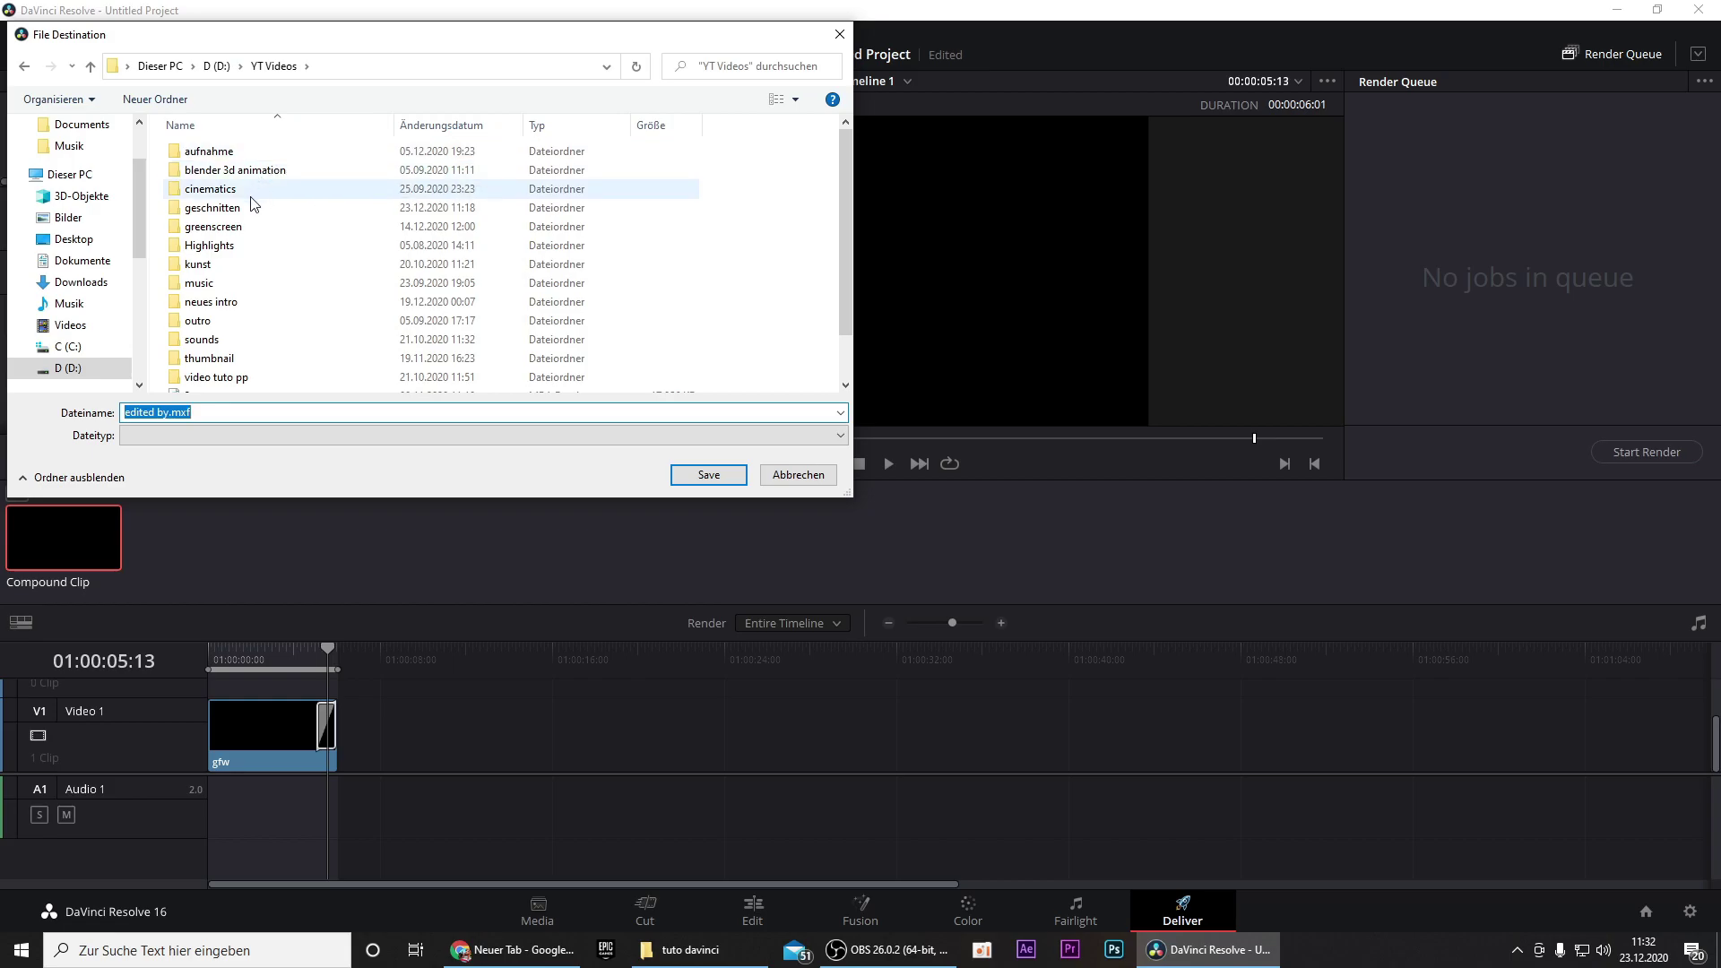
{"action": "double_click", "coordinate": [251, 226]}
{"action": "key", "text": "Return"}
- Set the export format to QuickTime with a 24 fps frame rate
{"action": "left_click", "coordinate": [250, 335]}
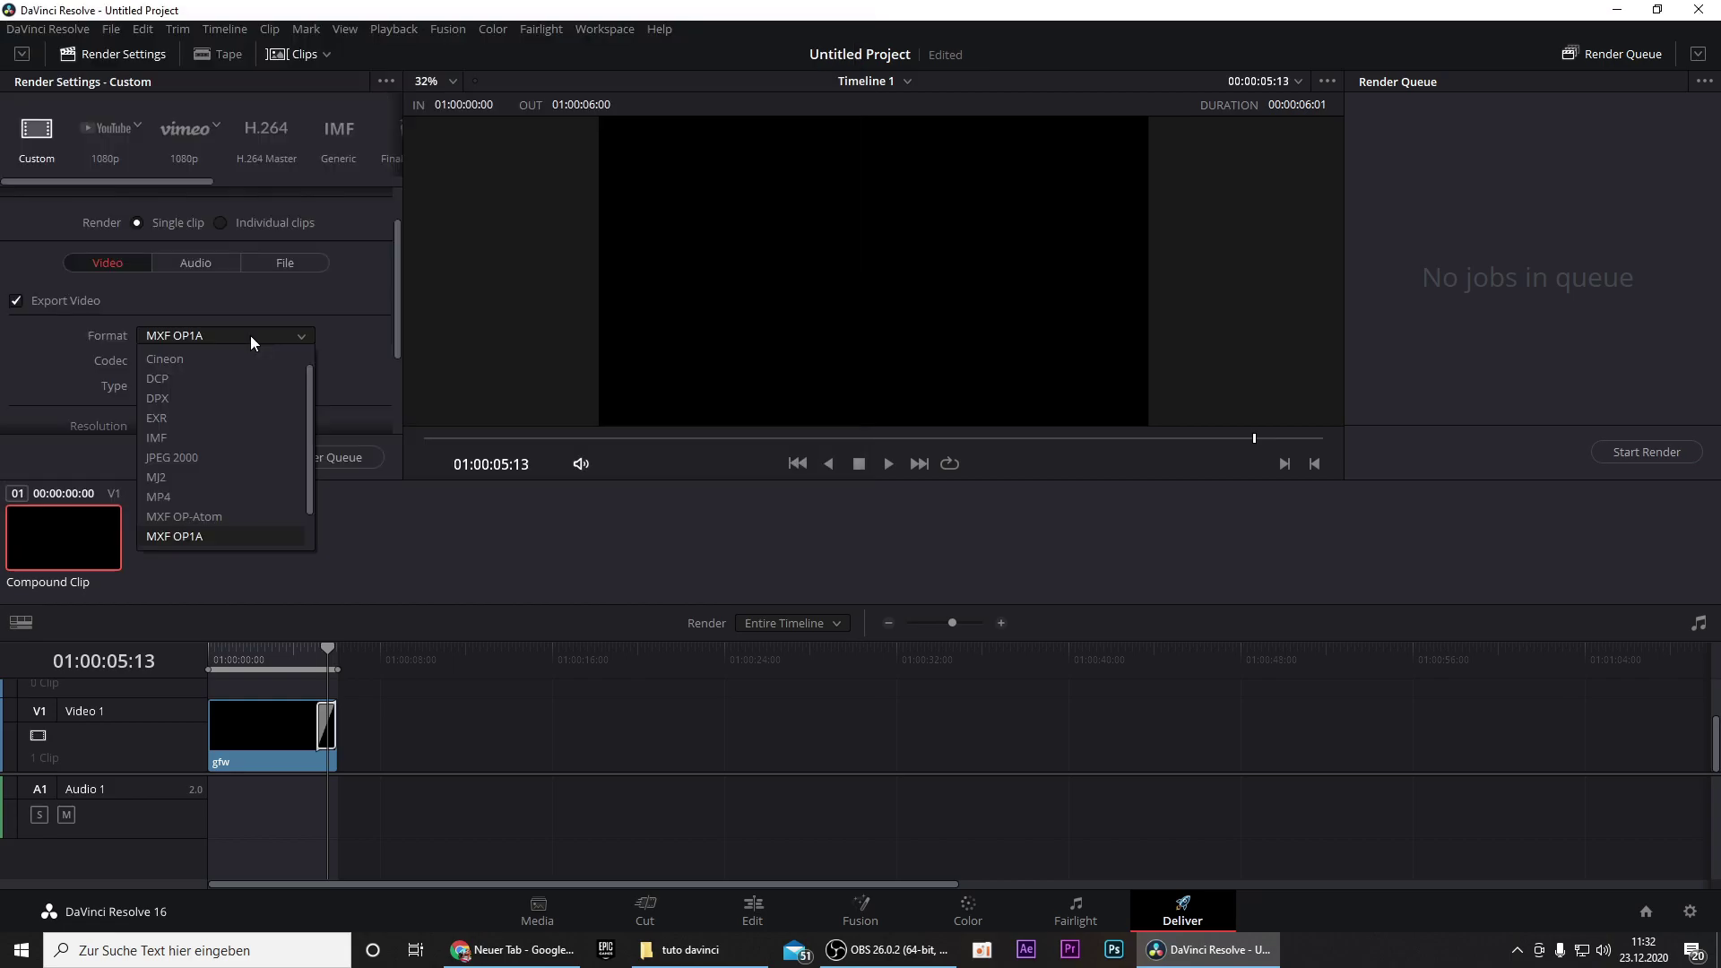
{"action": "scroll", "coordinate": [215, 475], "scroll_direction": "down", "scroll_amount": 2}
{"action": "left_click", "coordinate": [195, 507]}
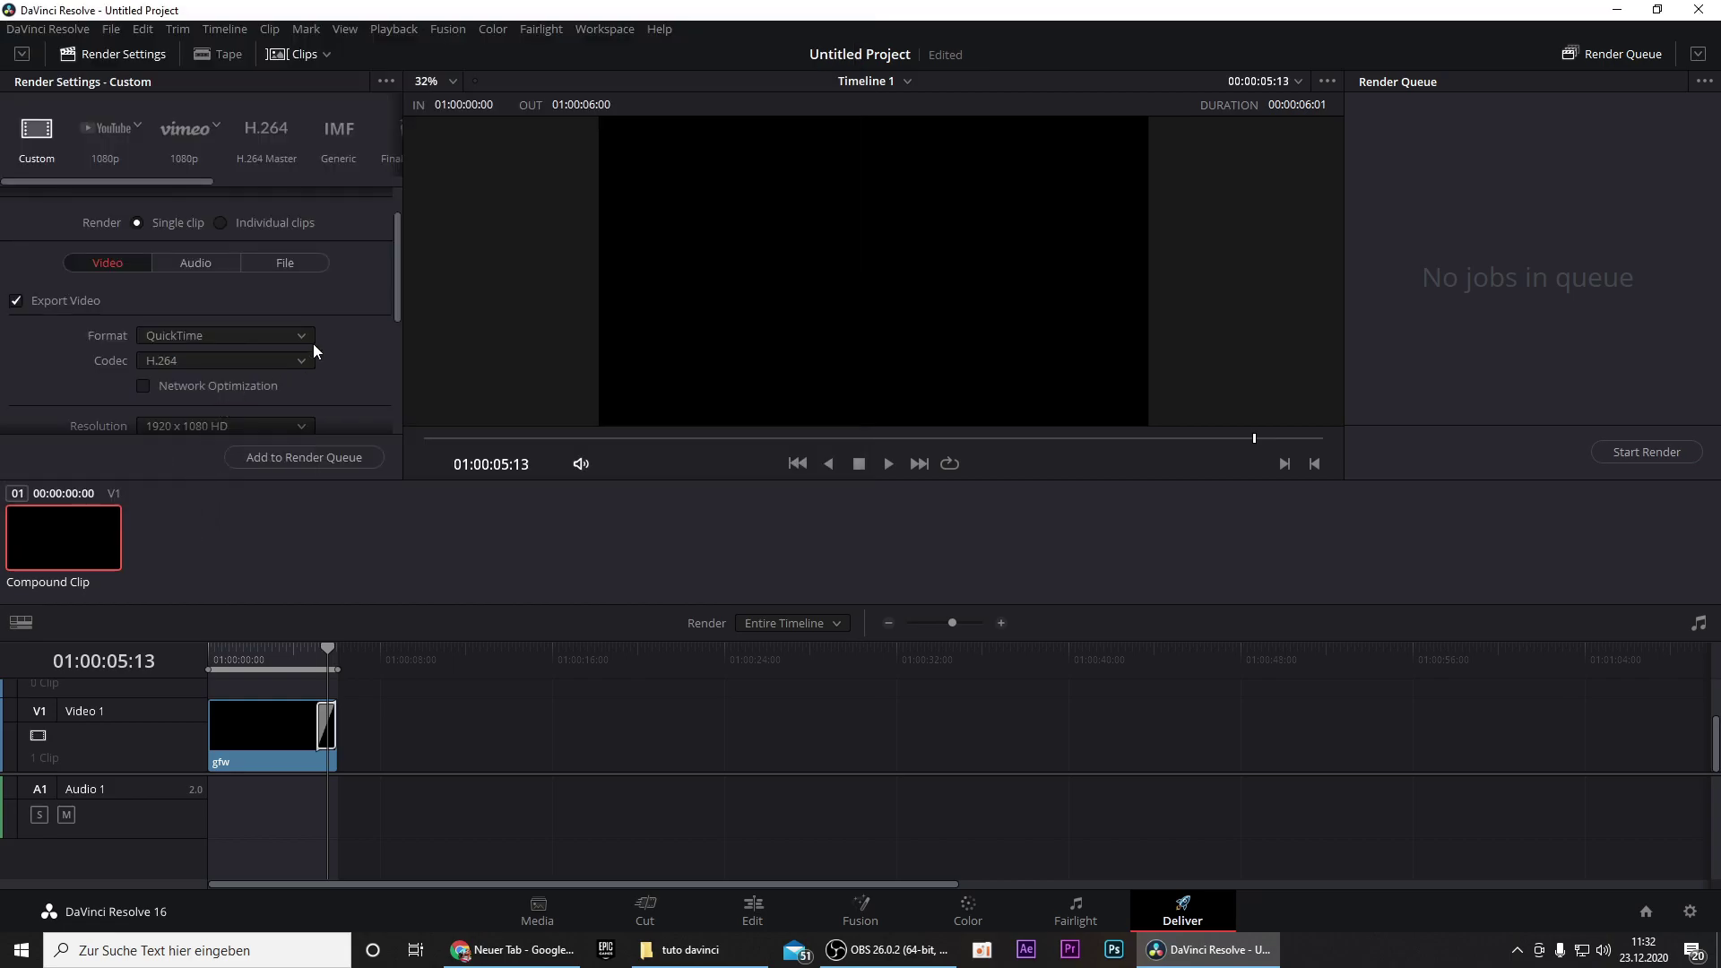
{"action": "scroll", "coordinate": [323, 345], "scroll_direction": "down", "scroll_amount": 3}
{"action": "left_click", "coordinate": [167, 344]}
{"action": "left_click", "coordinate": [165, 341]}
- Add the job to the Render Queue, render it, and select the gfw clip
{"action": "left_click", "coordinate": [354, 466]}
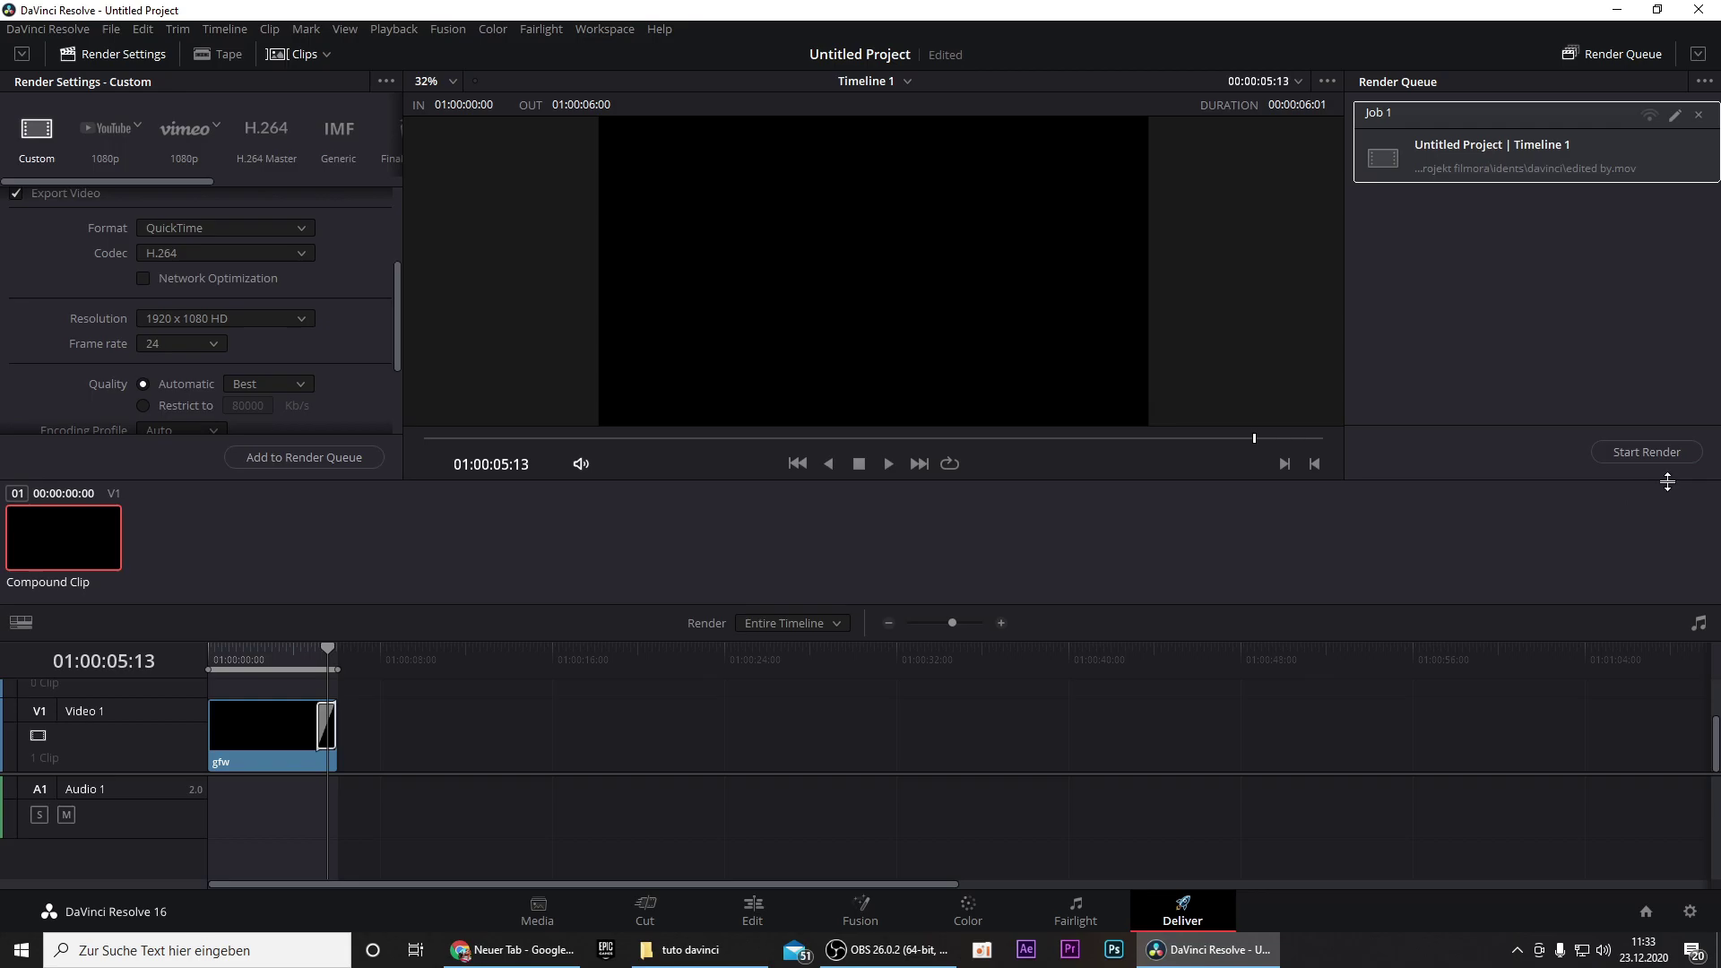
{"action": "left_click", "coordinate": [1621, 455]}
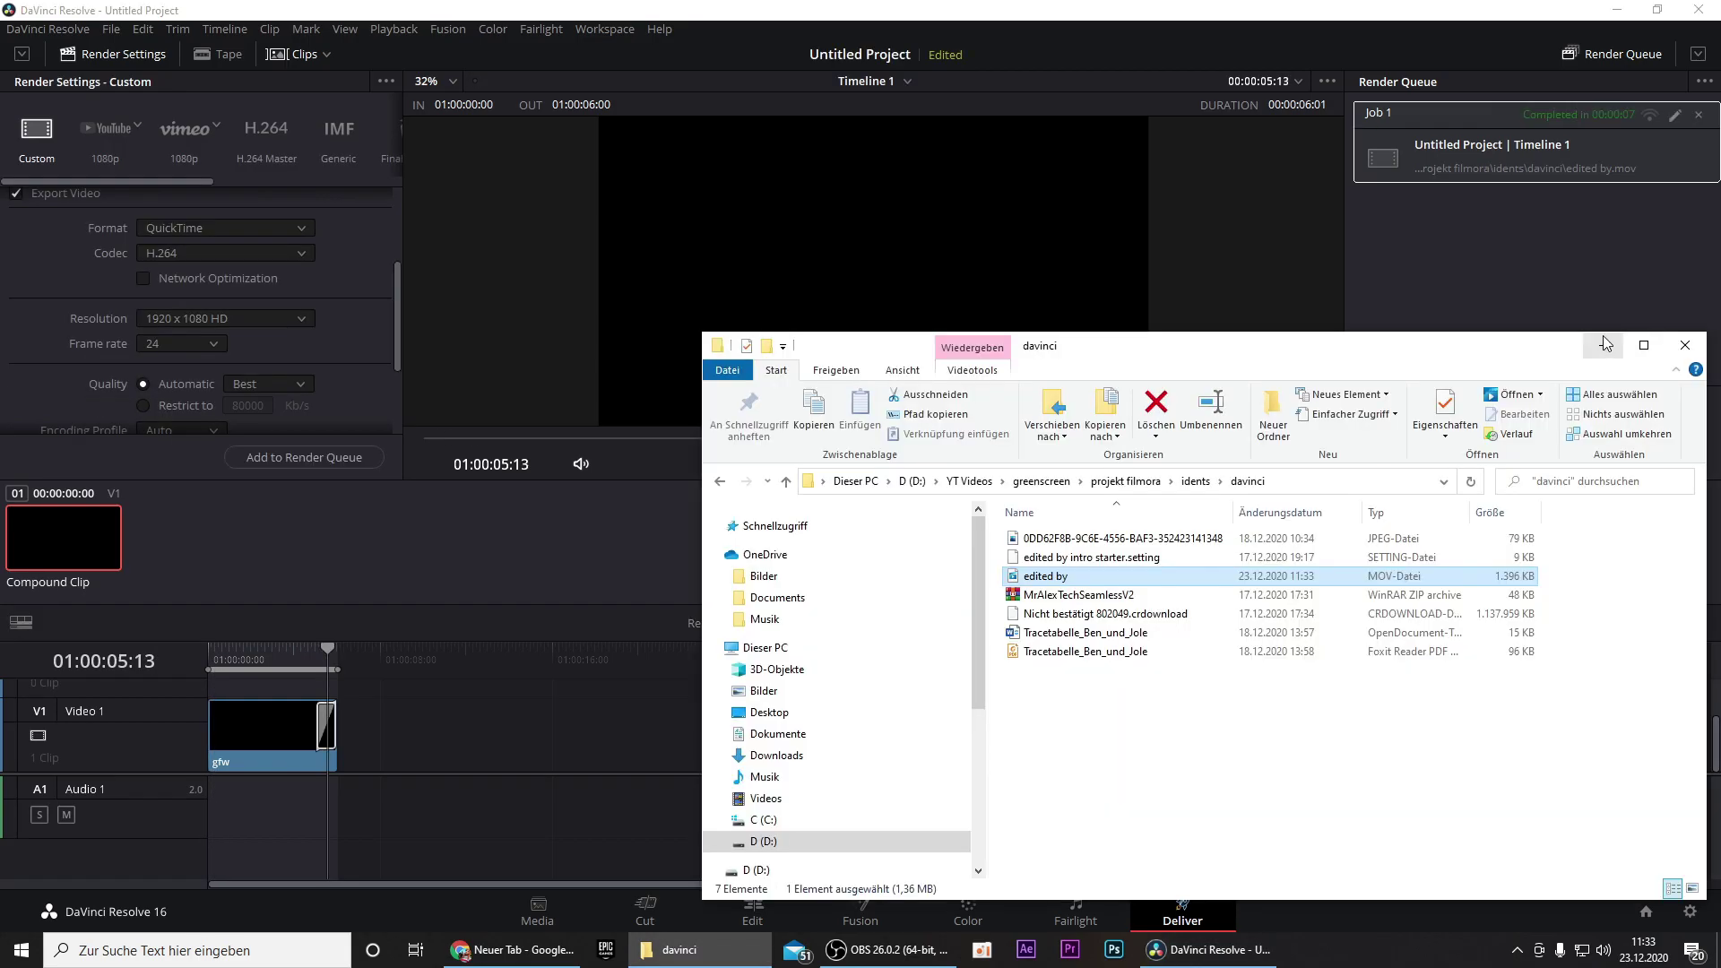
{"action": "left_click", "coordinate": [1604, 343]}
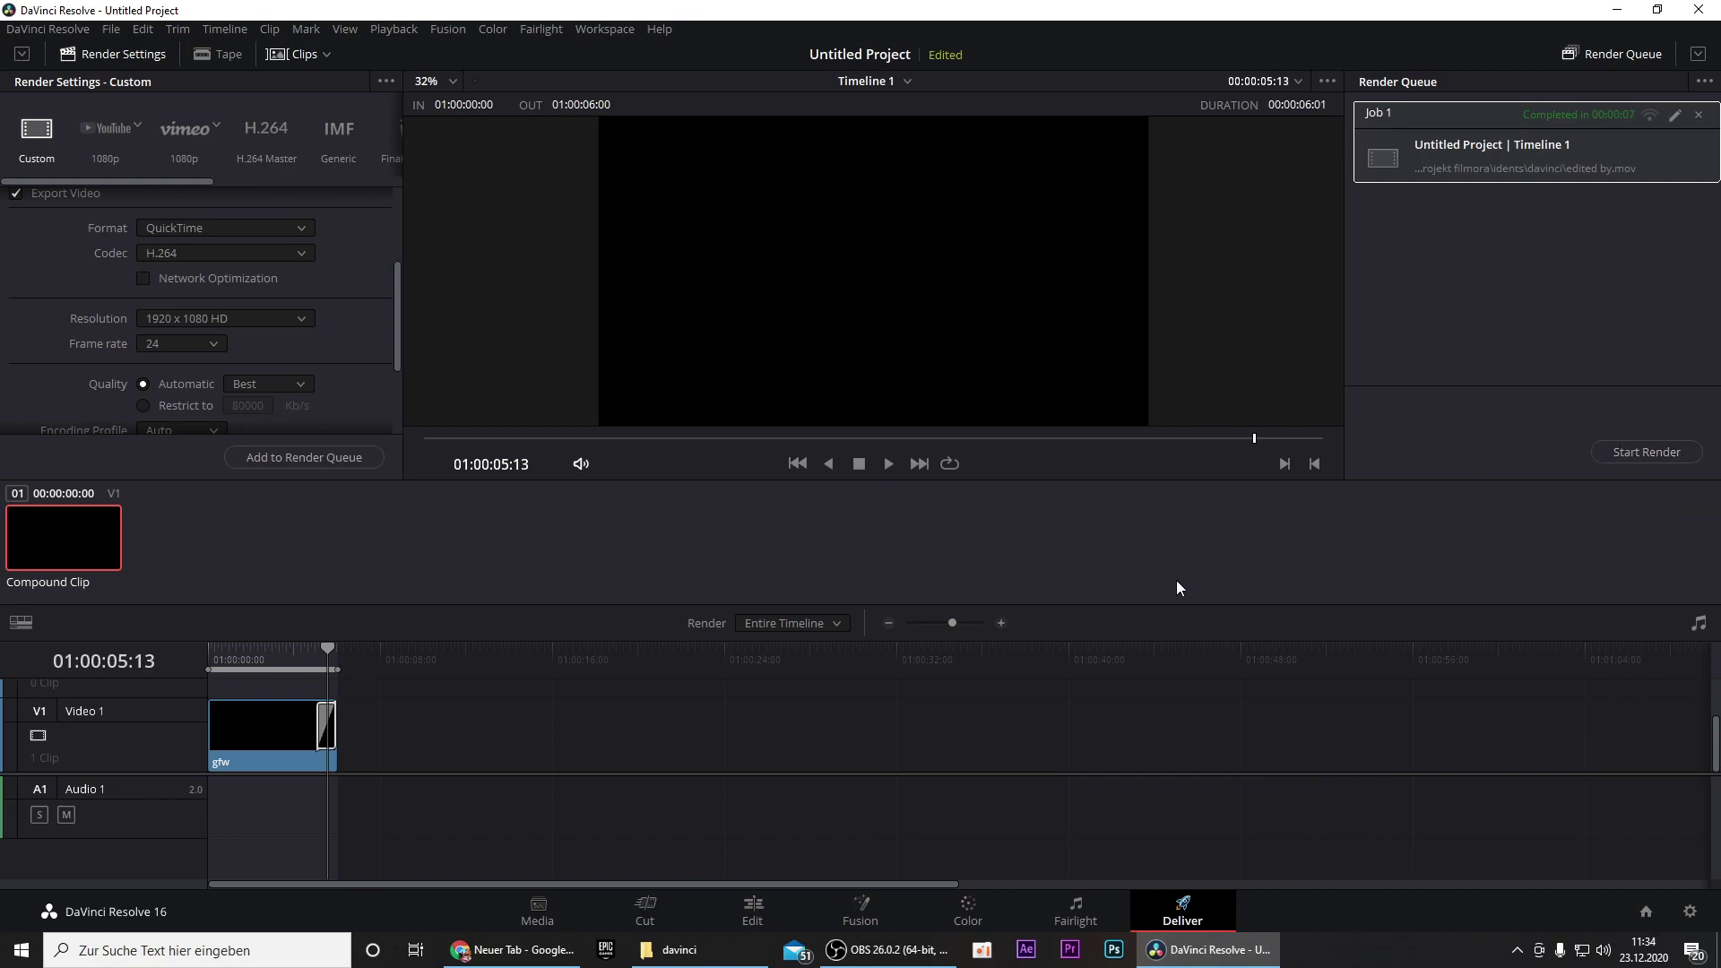
{"action": "left_click", "coordinate": [253, 751]}
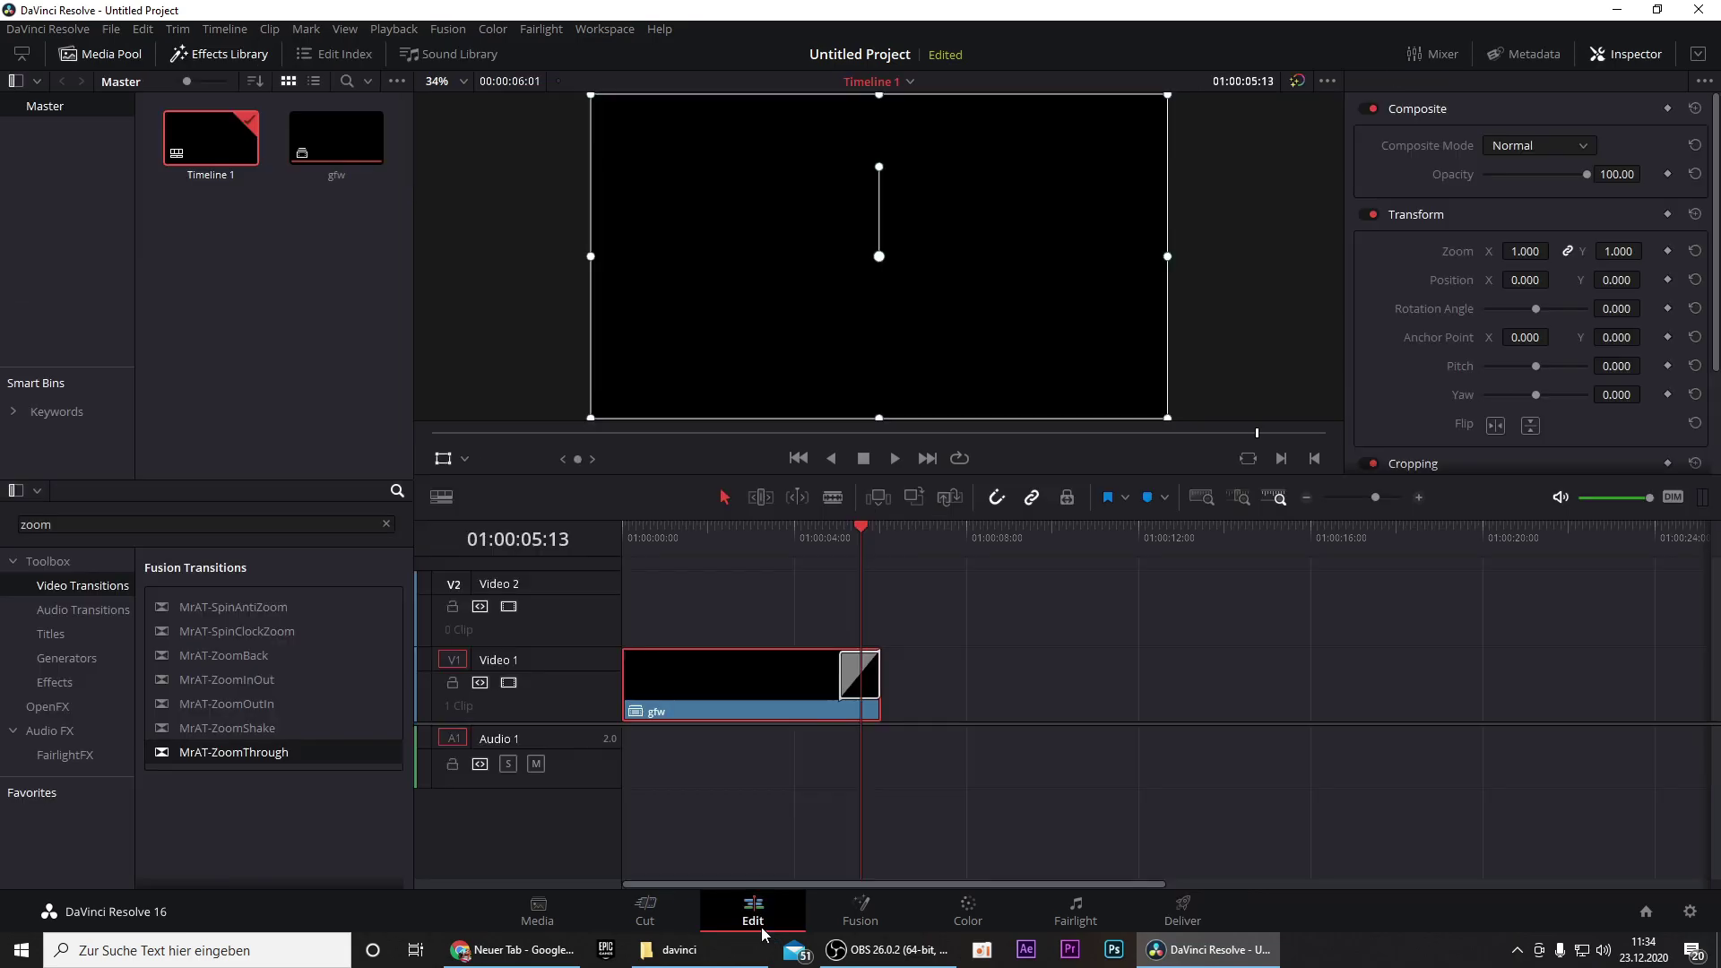
- Delete gfw, open the rendered text clip in Fusion, and insert a Delta Keyer
{"action": "key", "text": "Delete"}
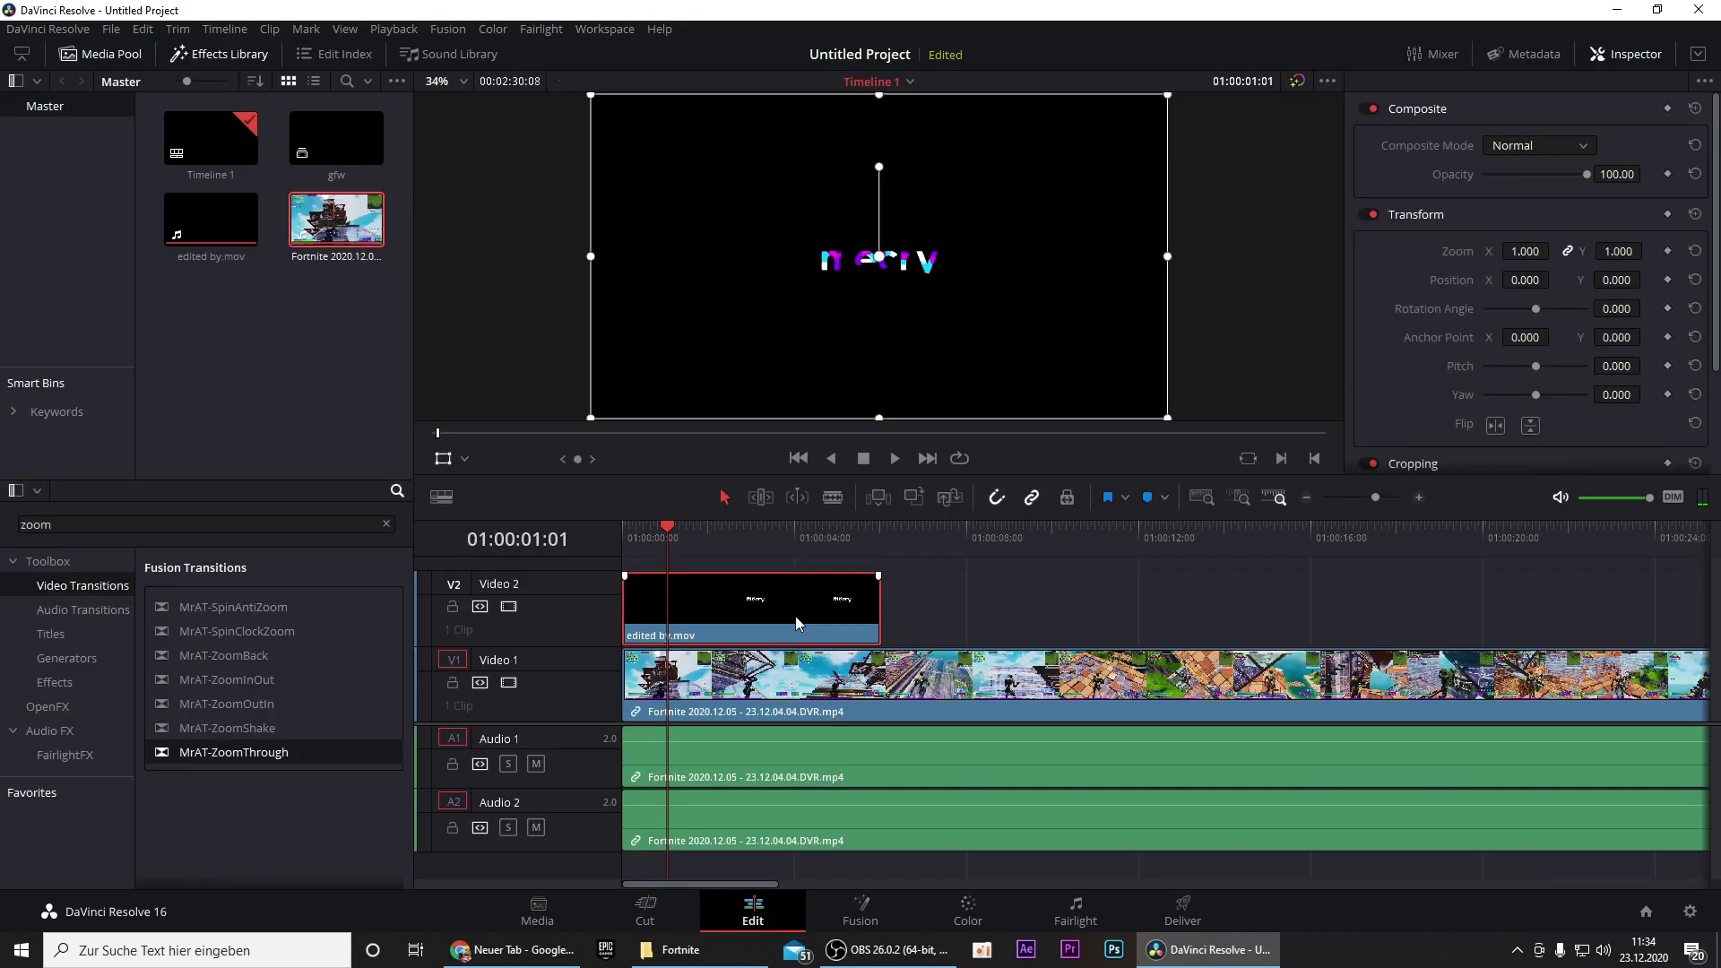
{"action": "left_click", "coordinate": [874, 910]}
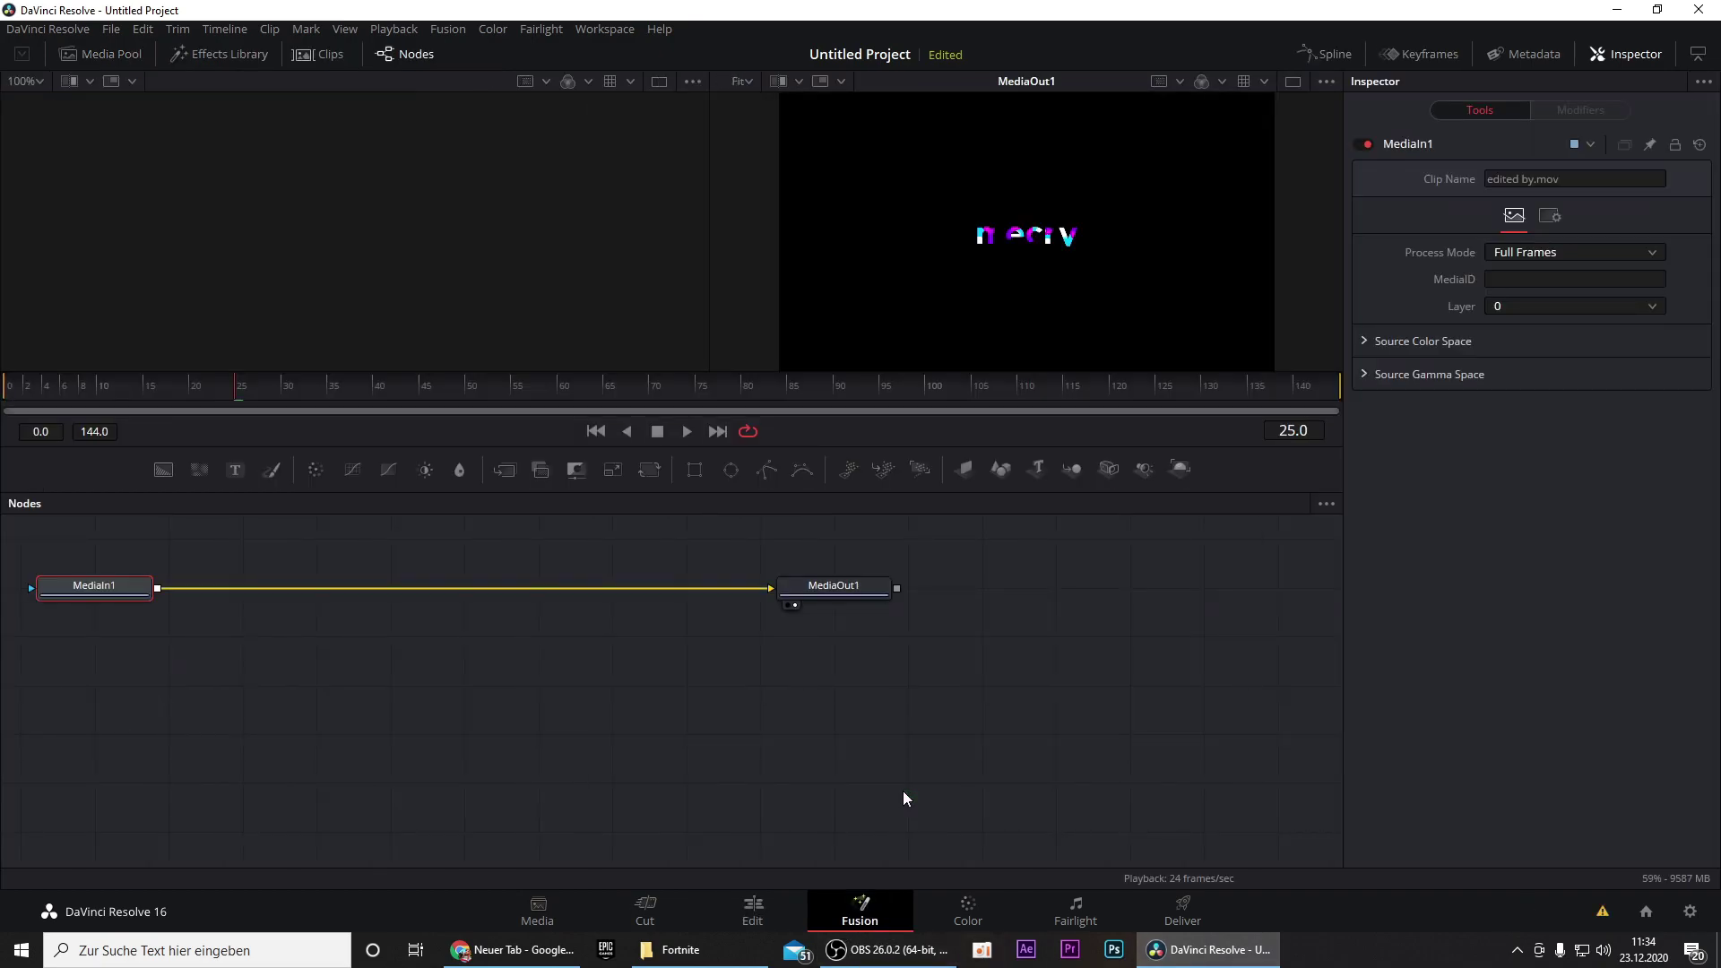
{"action": "key", "text": "shift+space"}
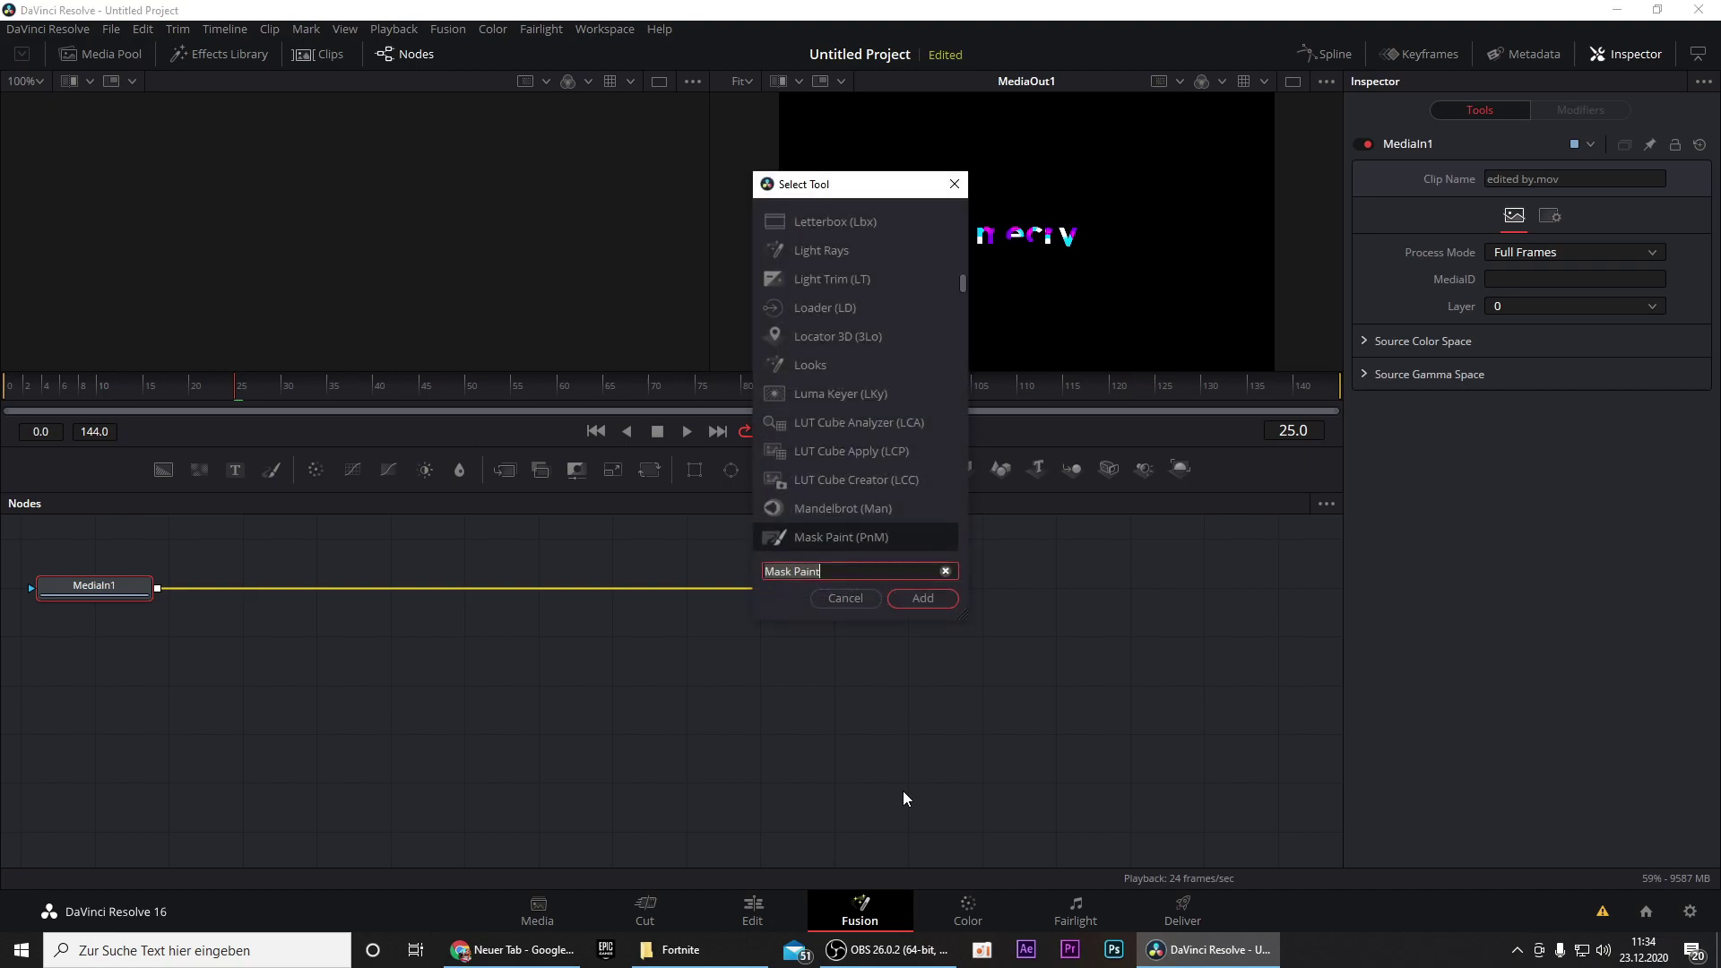
{"action": "type", "text": "delt"}
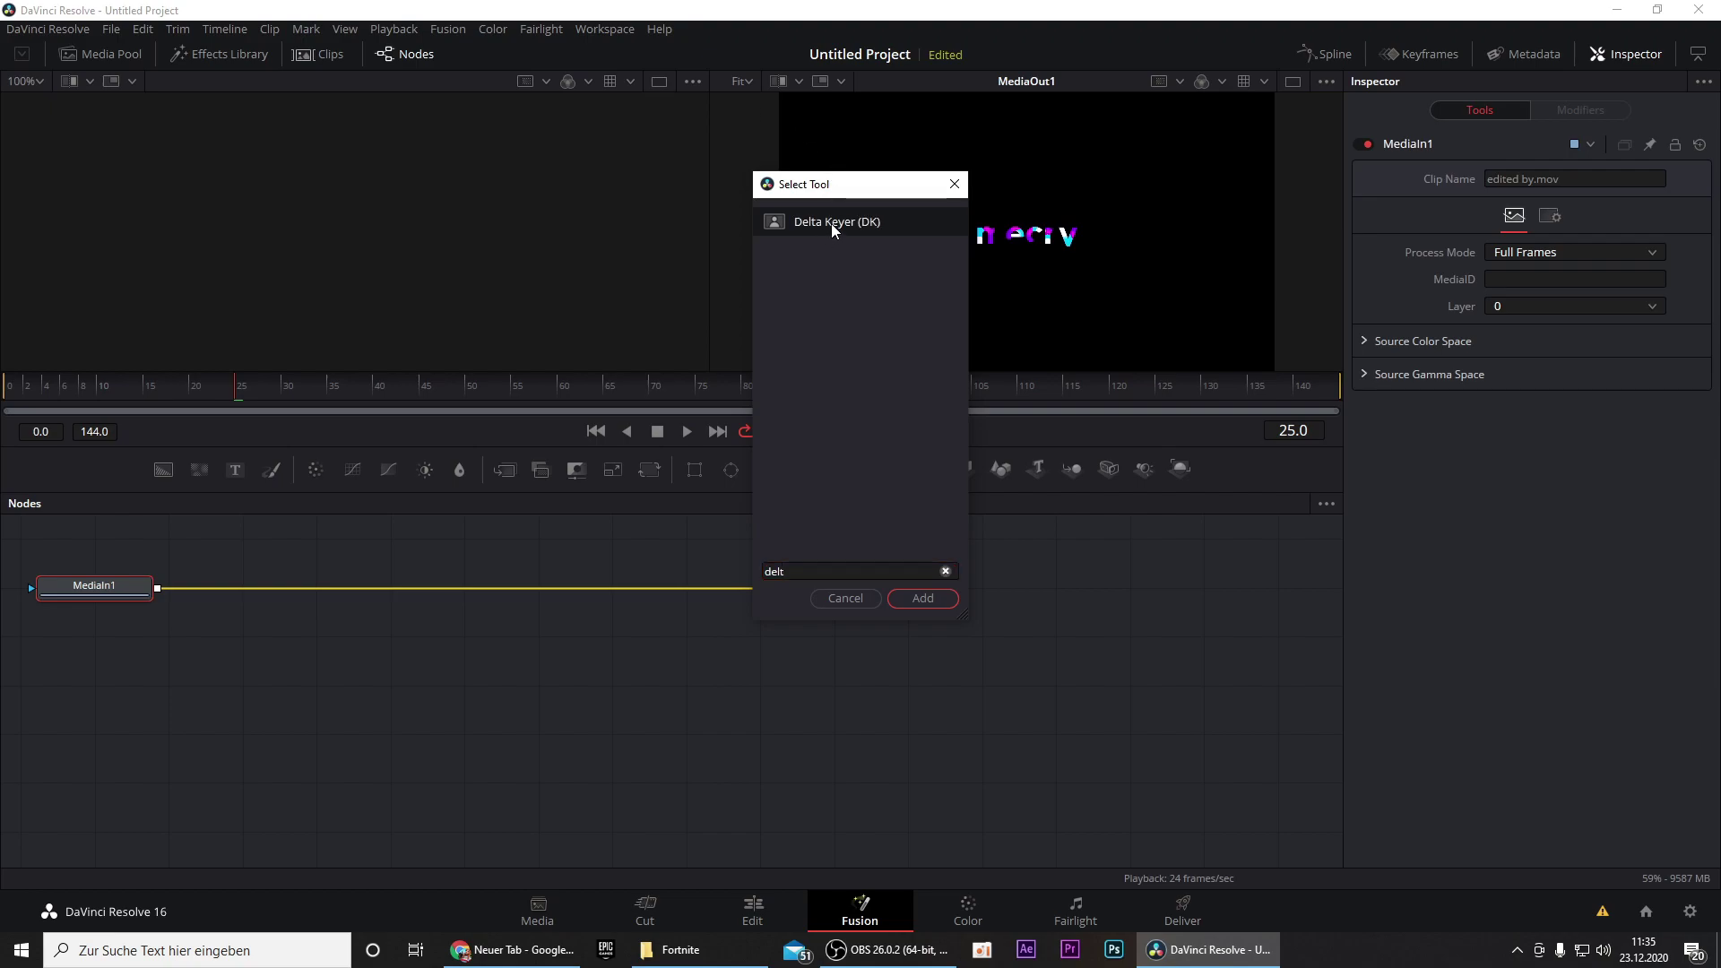
{"action": "left_click", "coordinate": [830, 223]}
{"action": "left_click", "coordinate": [922, 599]}
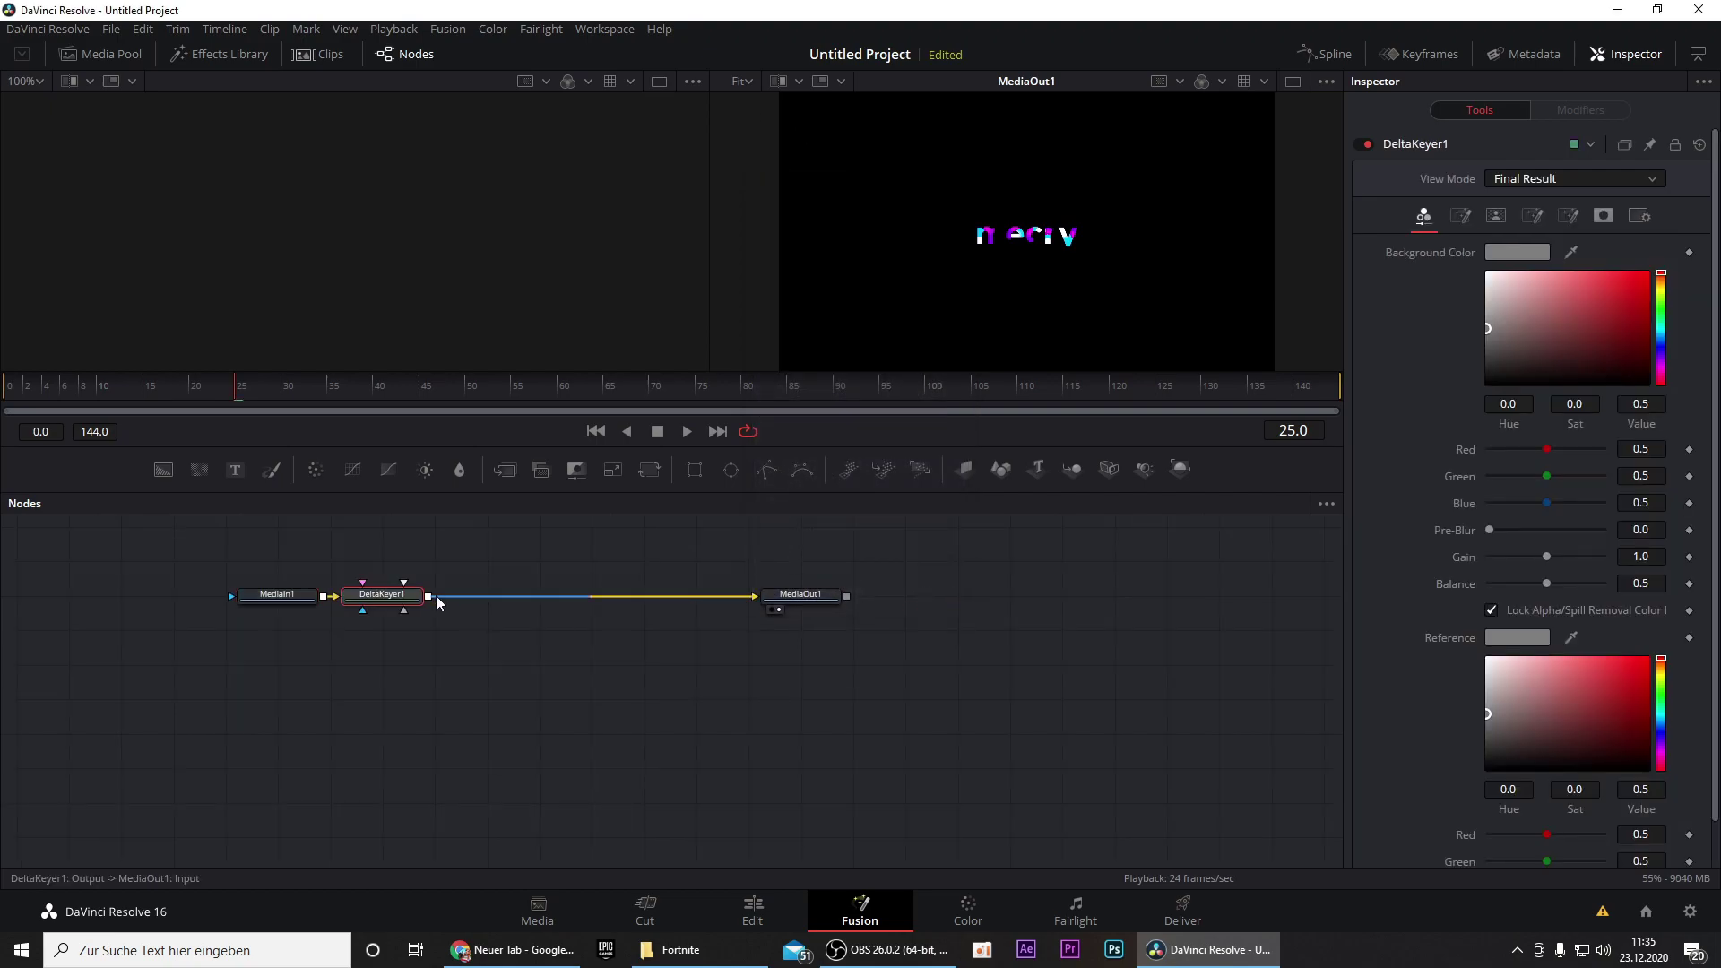
- Set the DeltaKeyer1 background and reference colours to black to remove the background
{"action": "left_click_drag", "start_coordinate": [383, 603], "coordinate": [423, 603]}
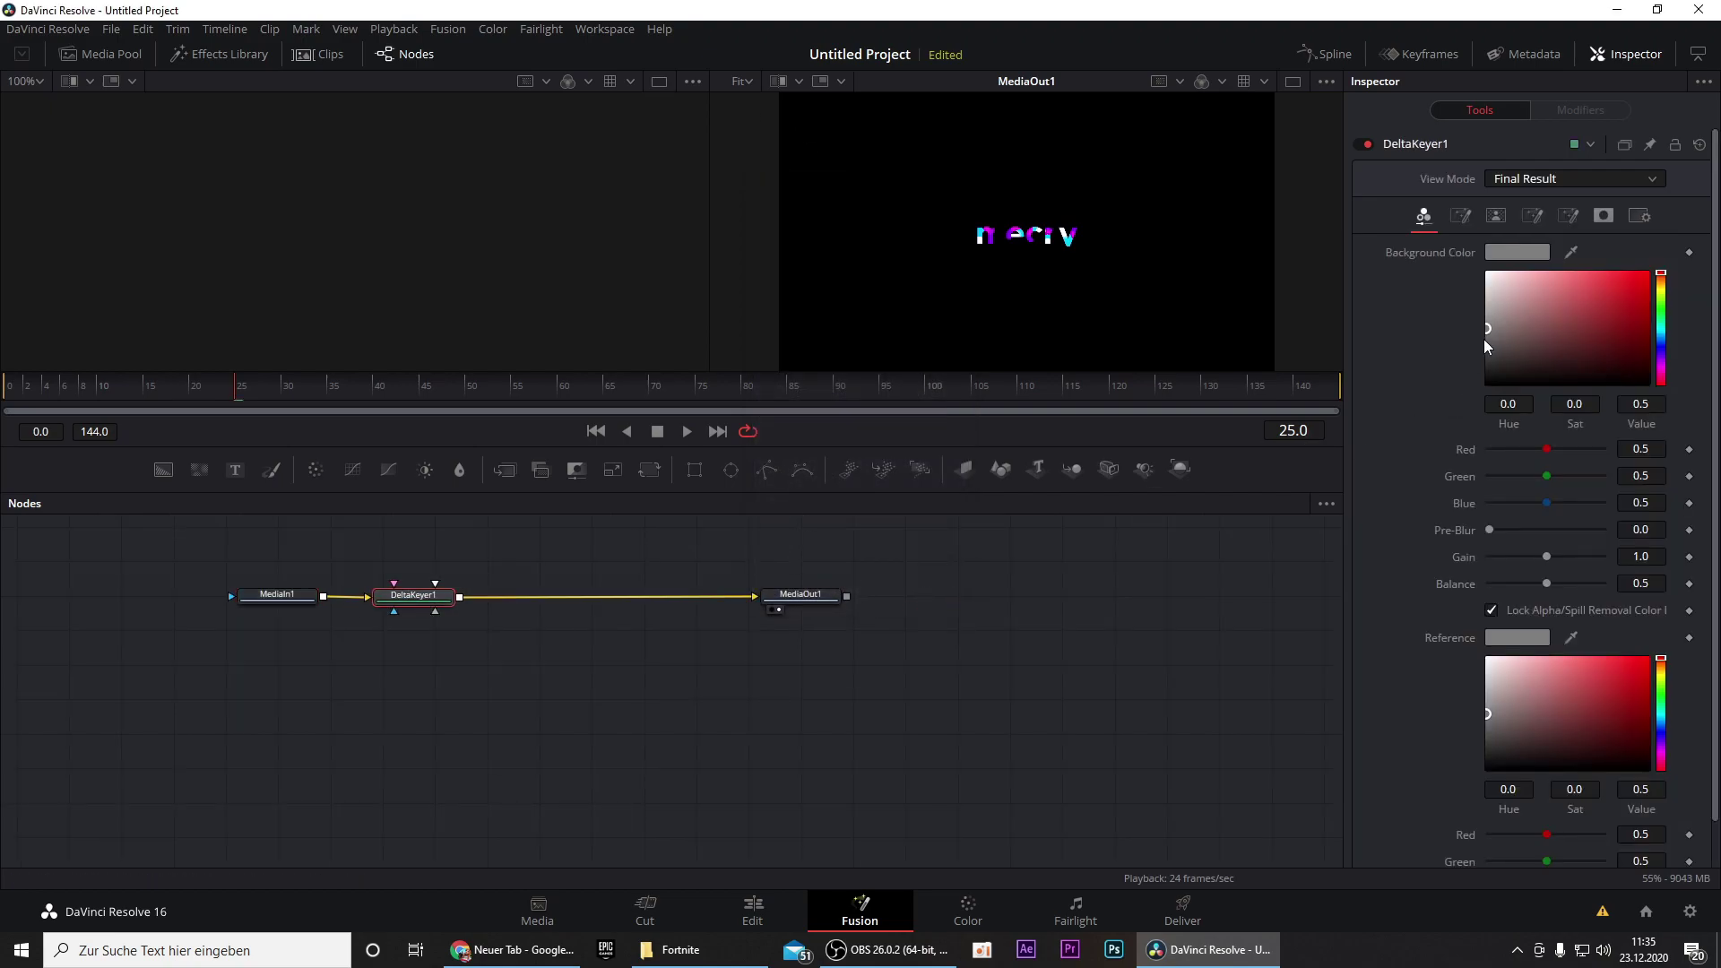
{"action": "left_click_drag", "start_coordinate": [1488, 335], "coordinate": [1450, 457]}
{"action": "left_click_drag", "start_coordinate": [1494, 714], "coordinate": [1477, 886]}
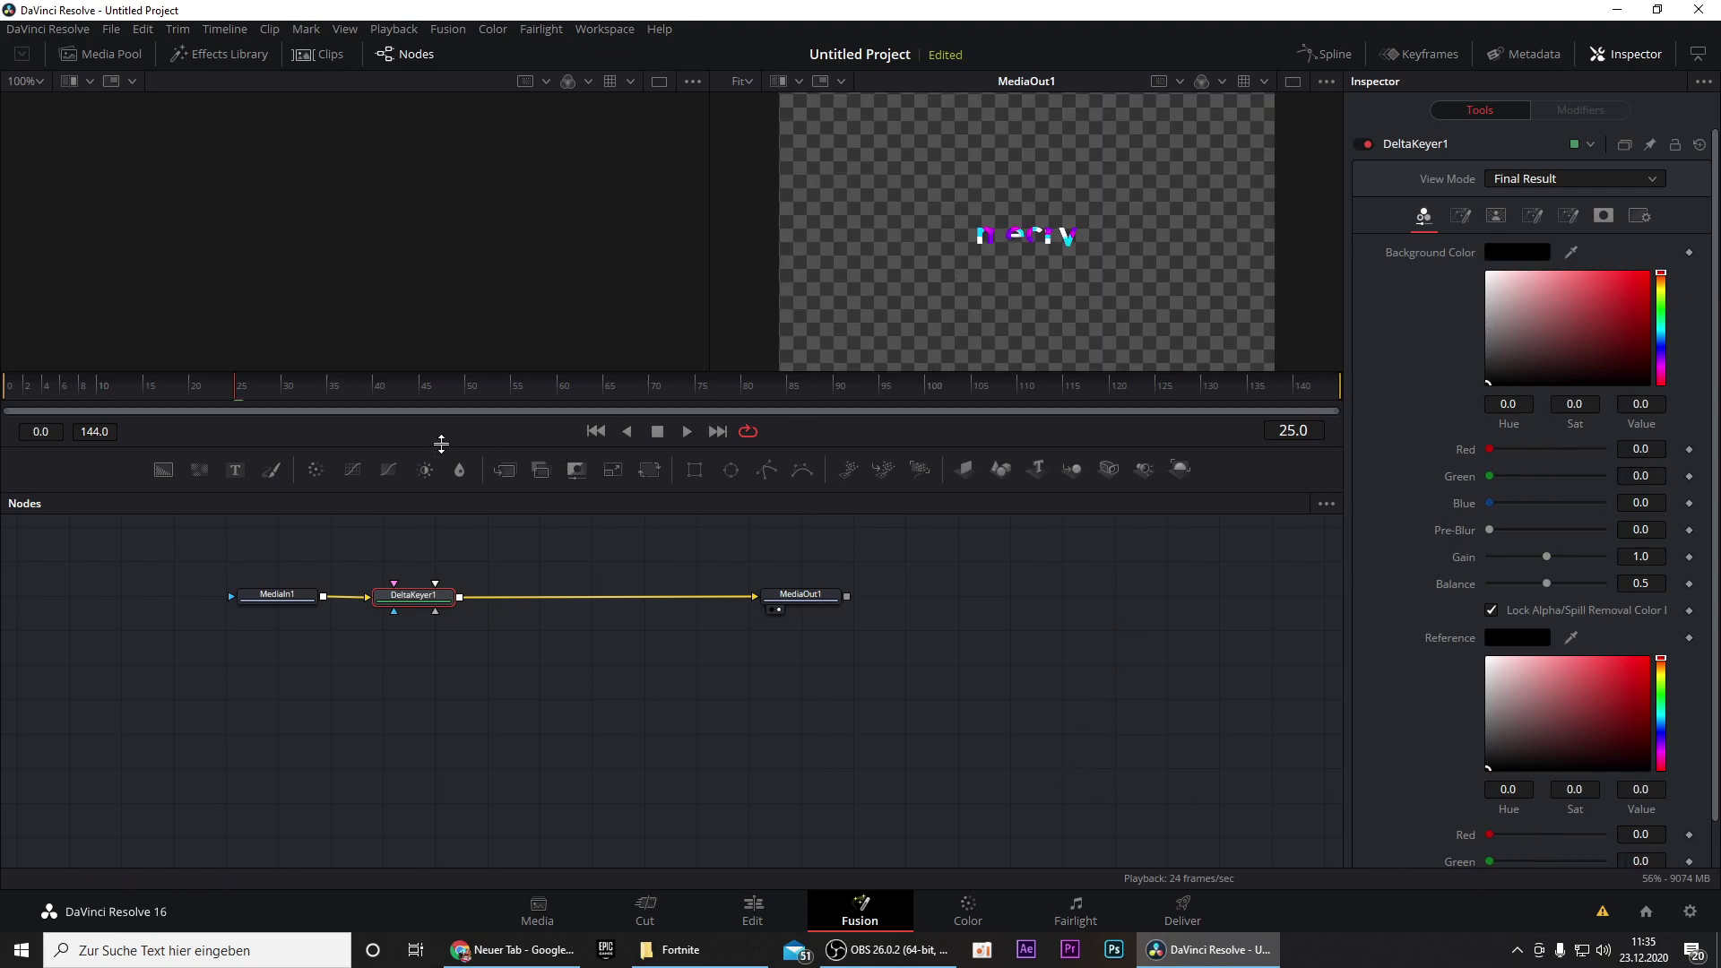
- Preview the keyed text on the Edit page and load the gameplay clip into the viewer
{"action": "left_click", "coordinate": [753, 909]}
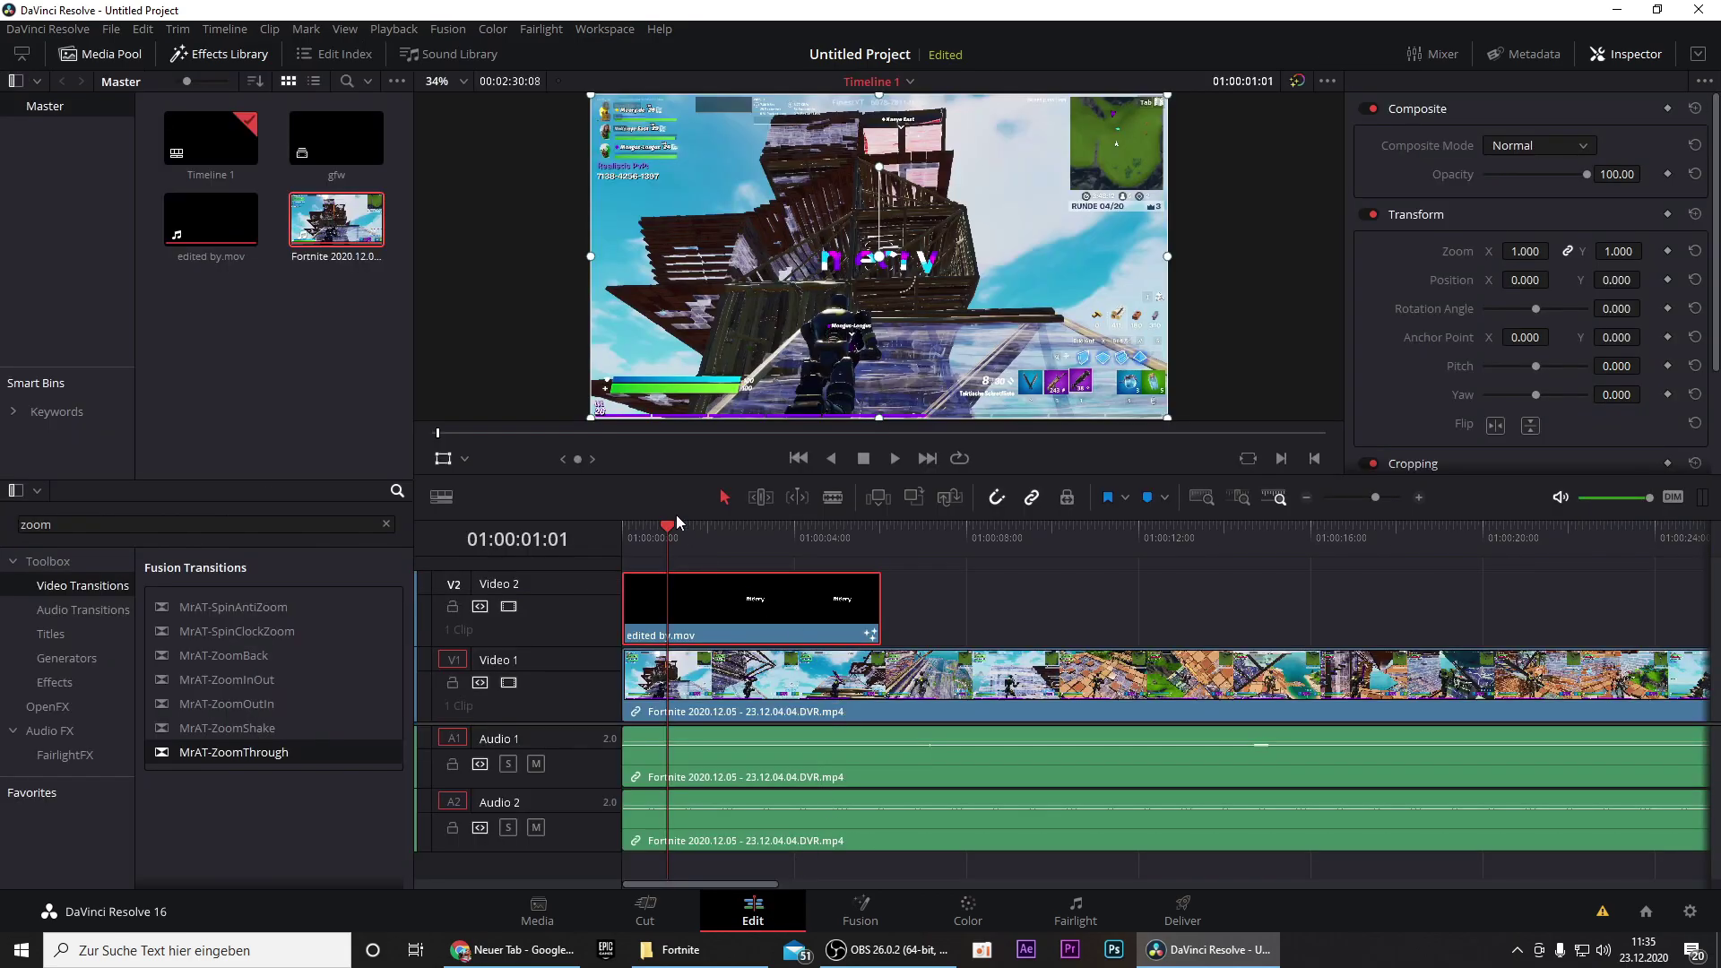
{"action": "key", "text": "space"}
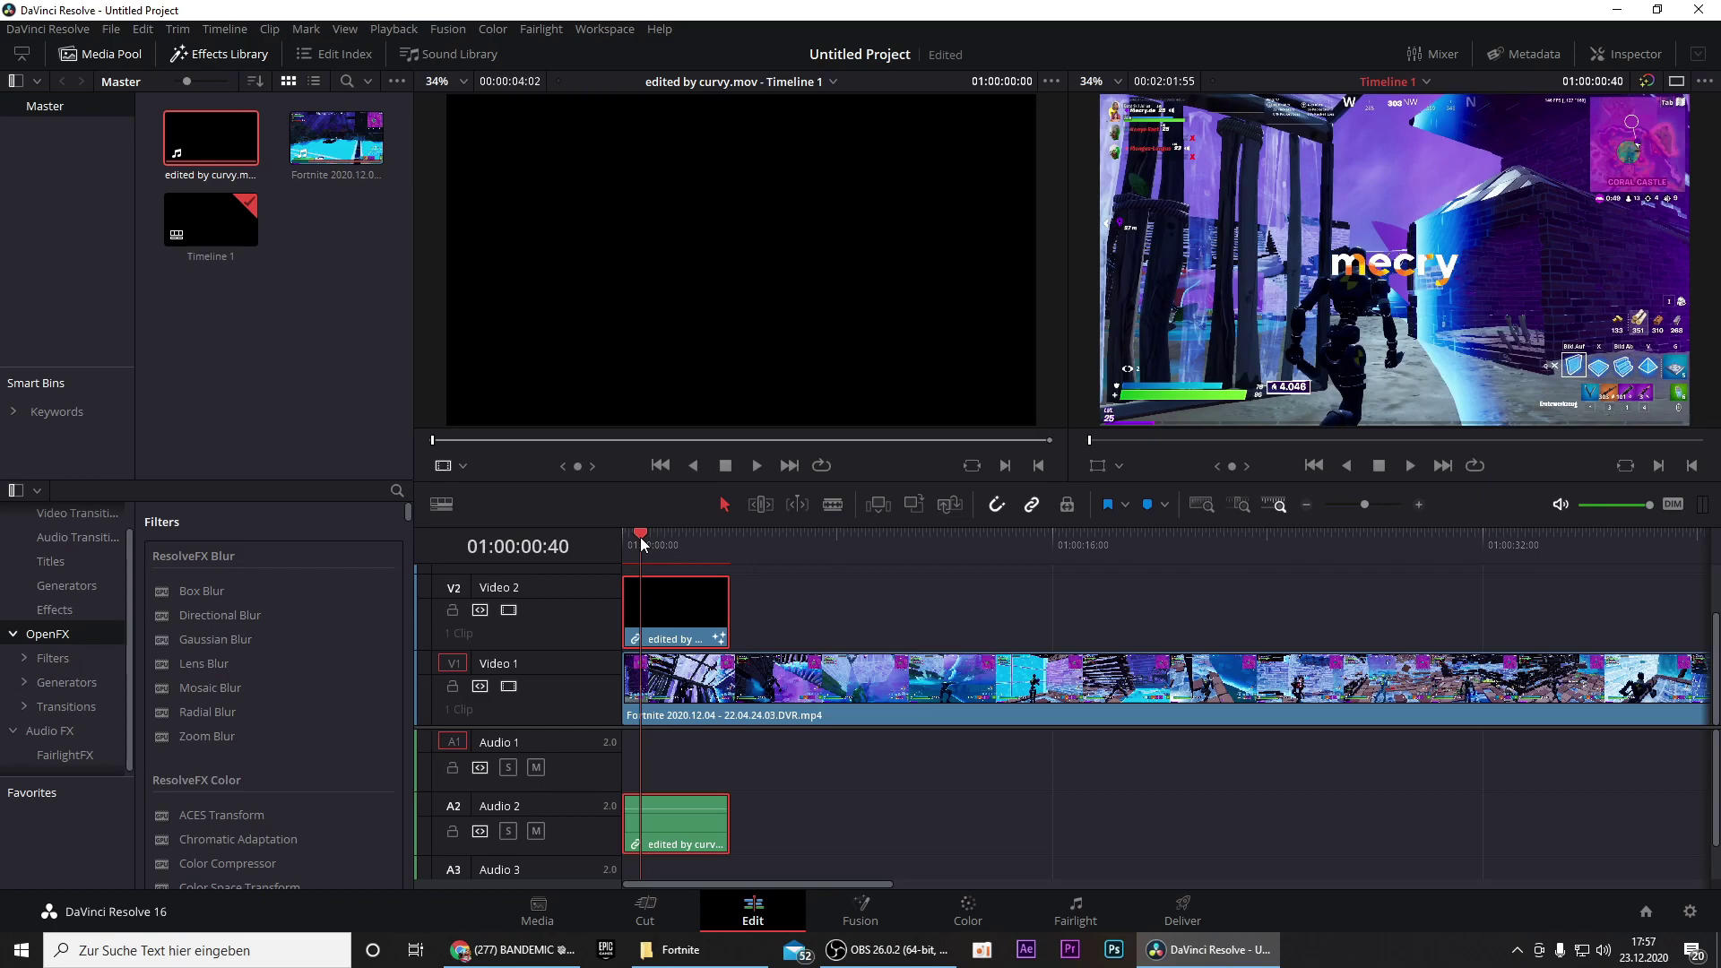
{"action": "right_click", "coordinate": [640, 536]}
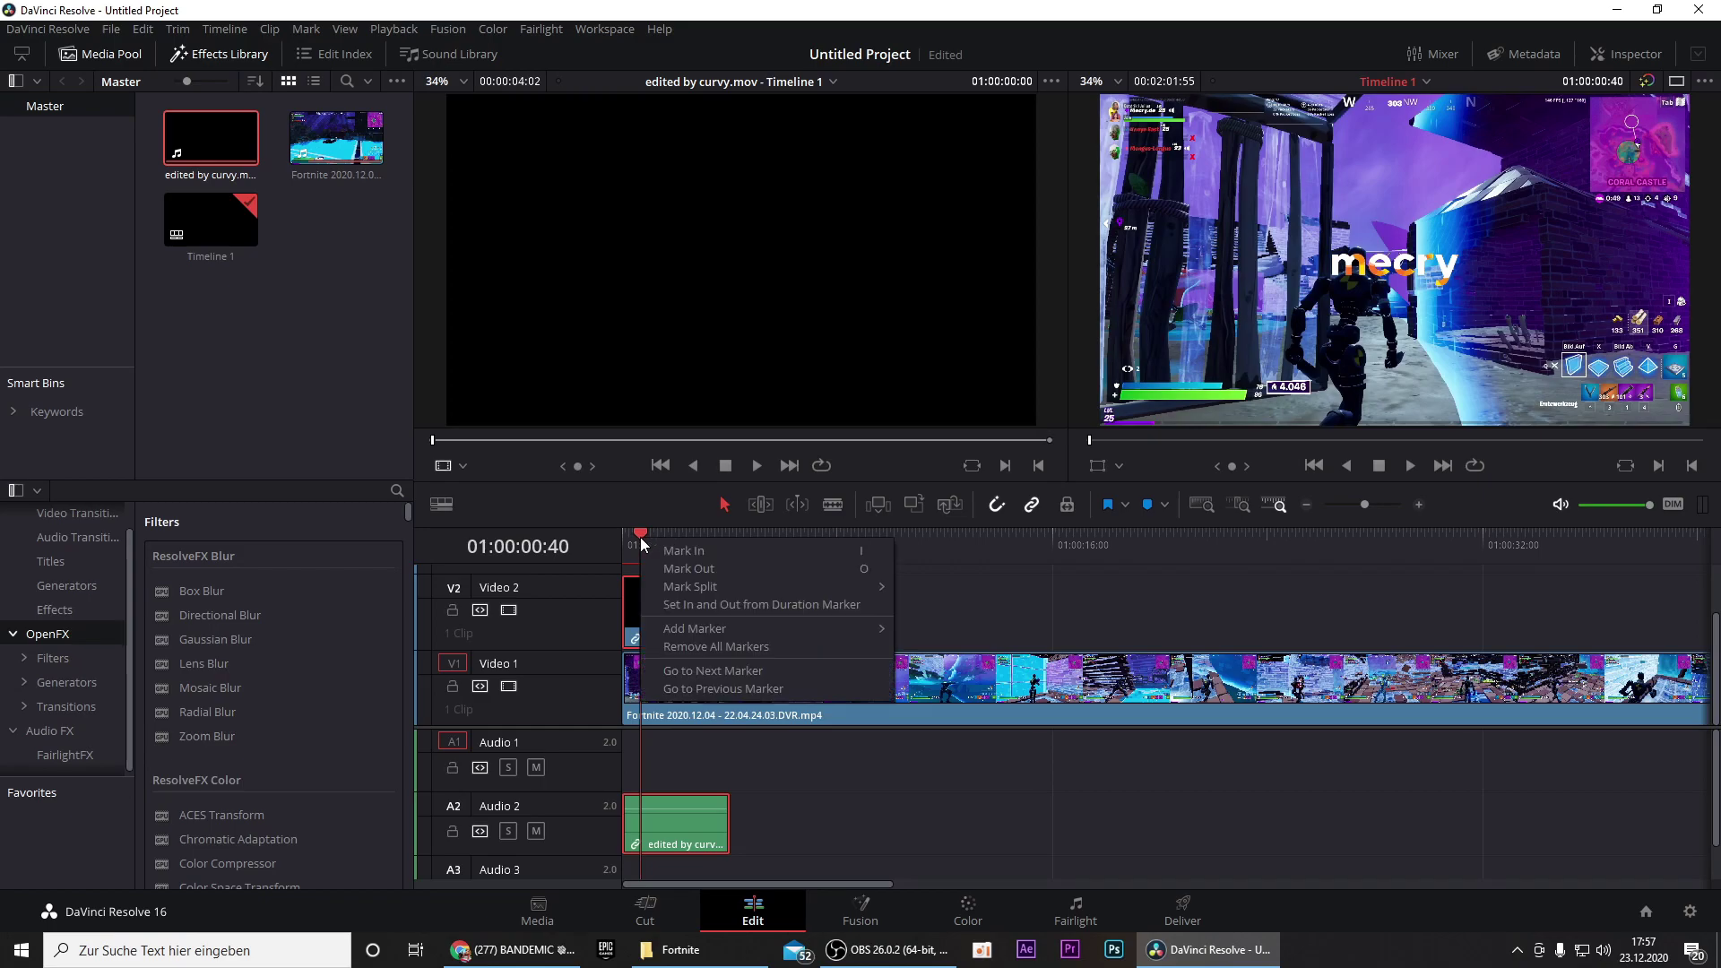
{"action": "left_click", "coordinate": [1121, 604]}
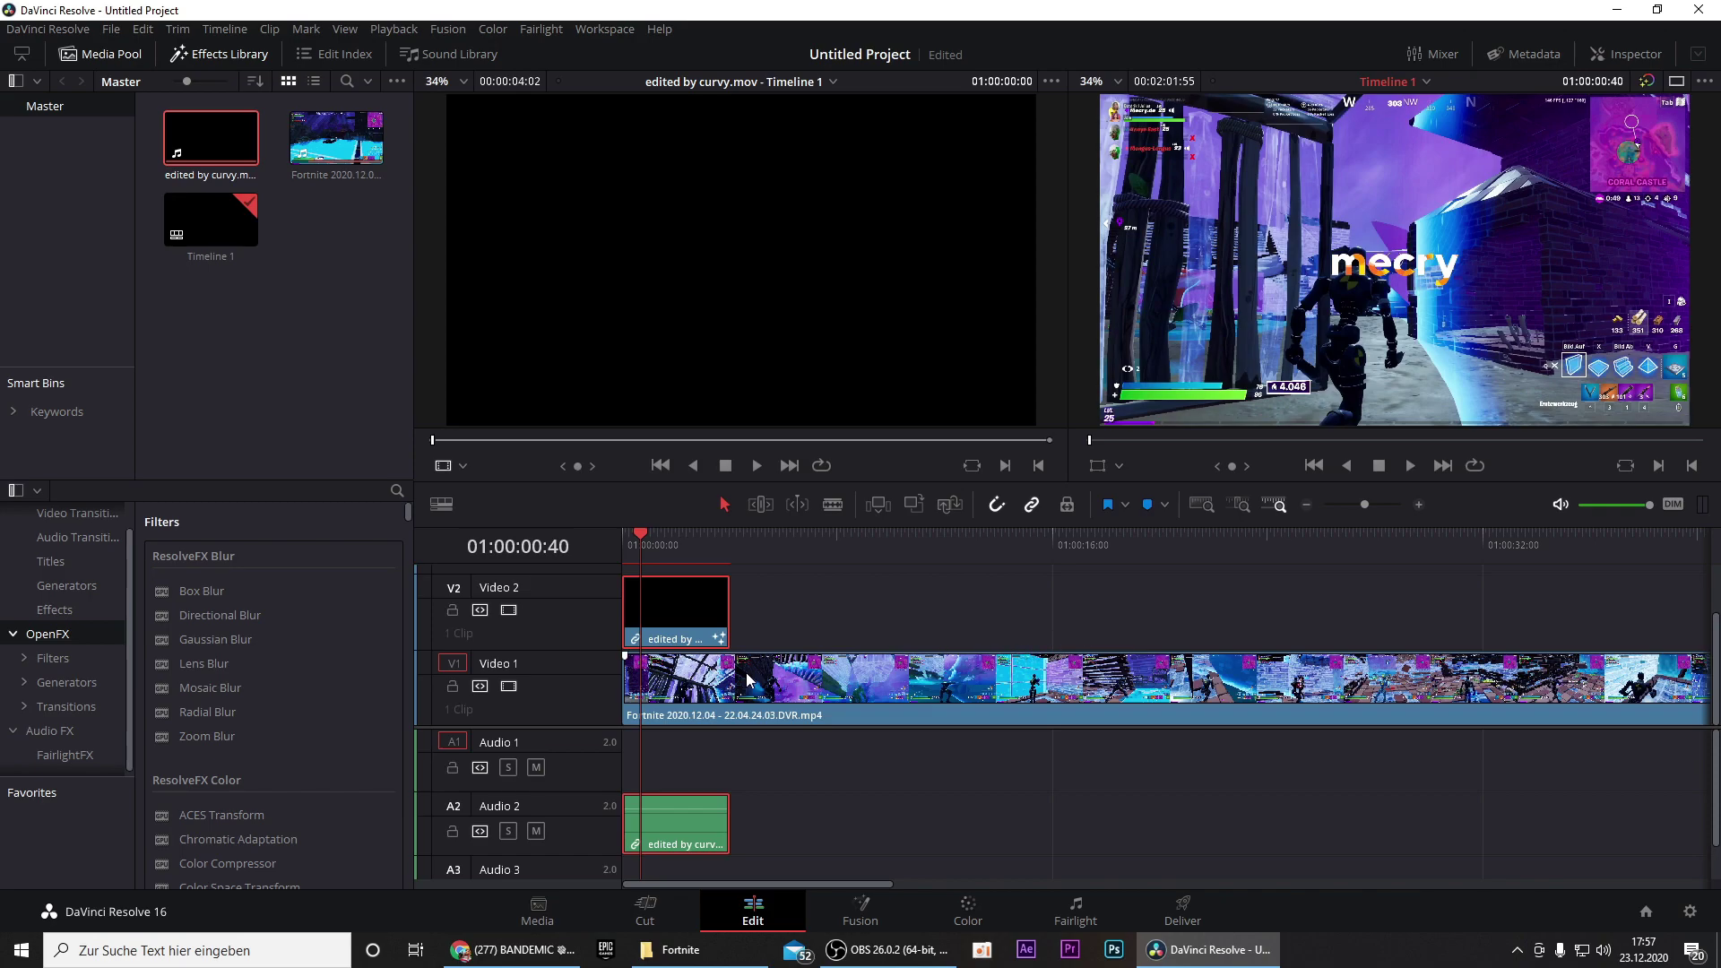
{"action": "left_click", "coordinate": [679, 694]}
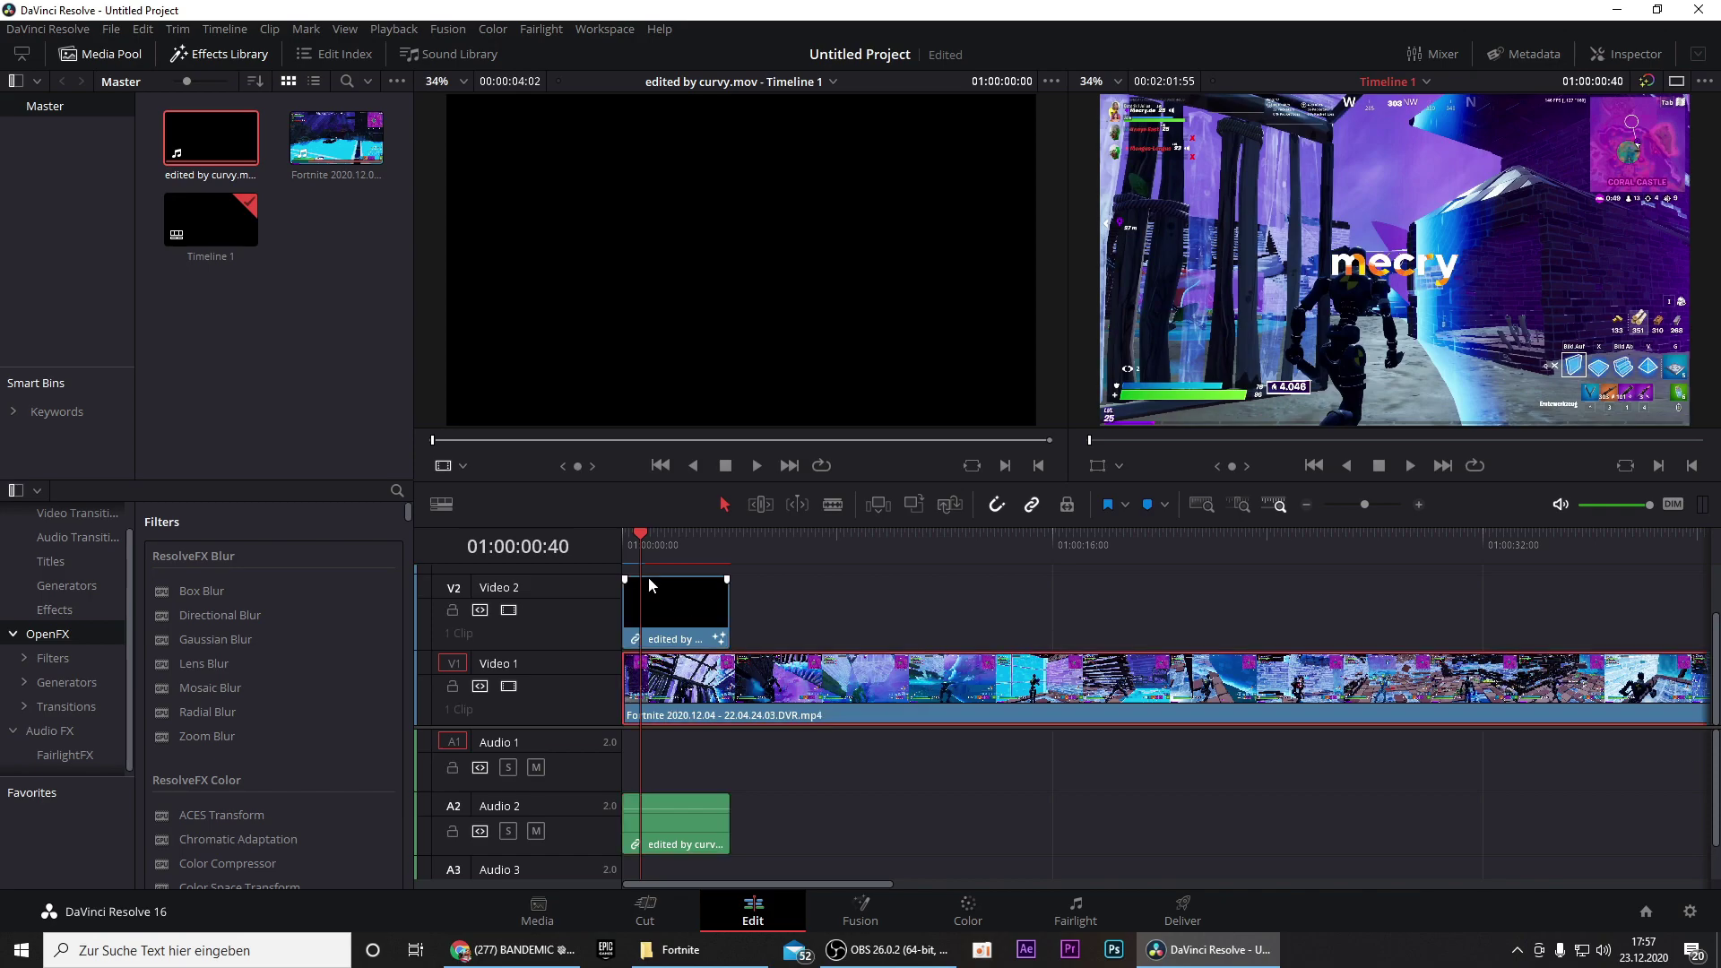
{"action": "left_click", "coordinate": [638, 538]}
{"action": "double_click", "coordinate": [685, 691]}
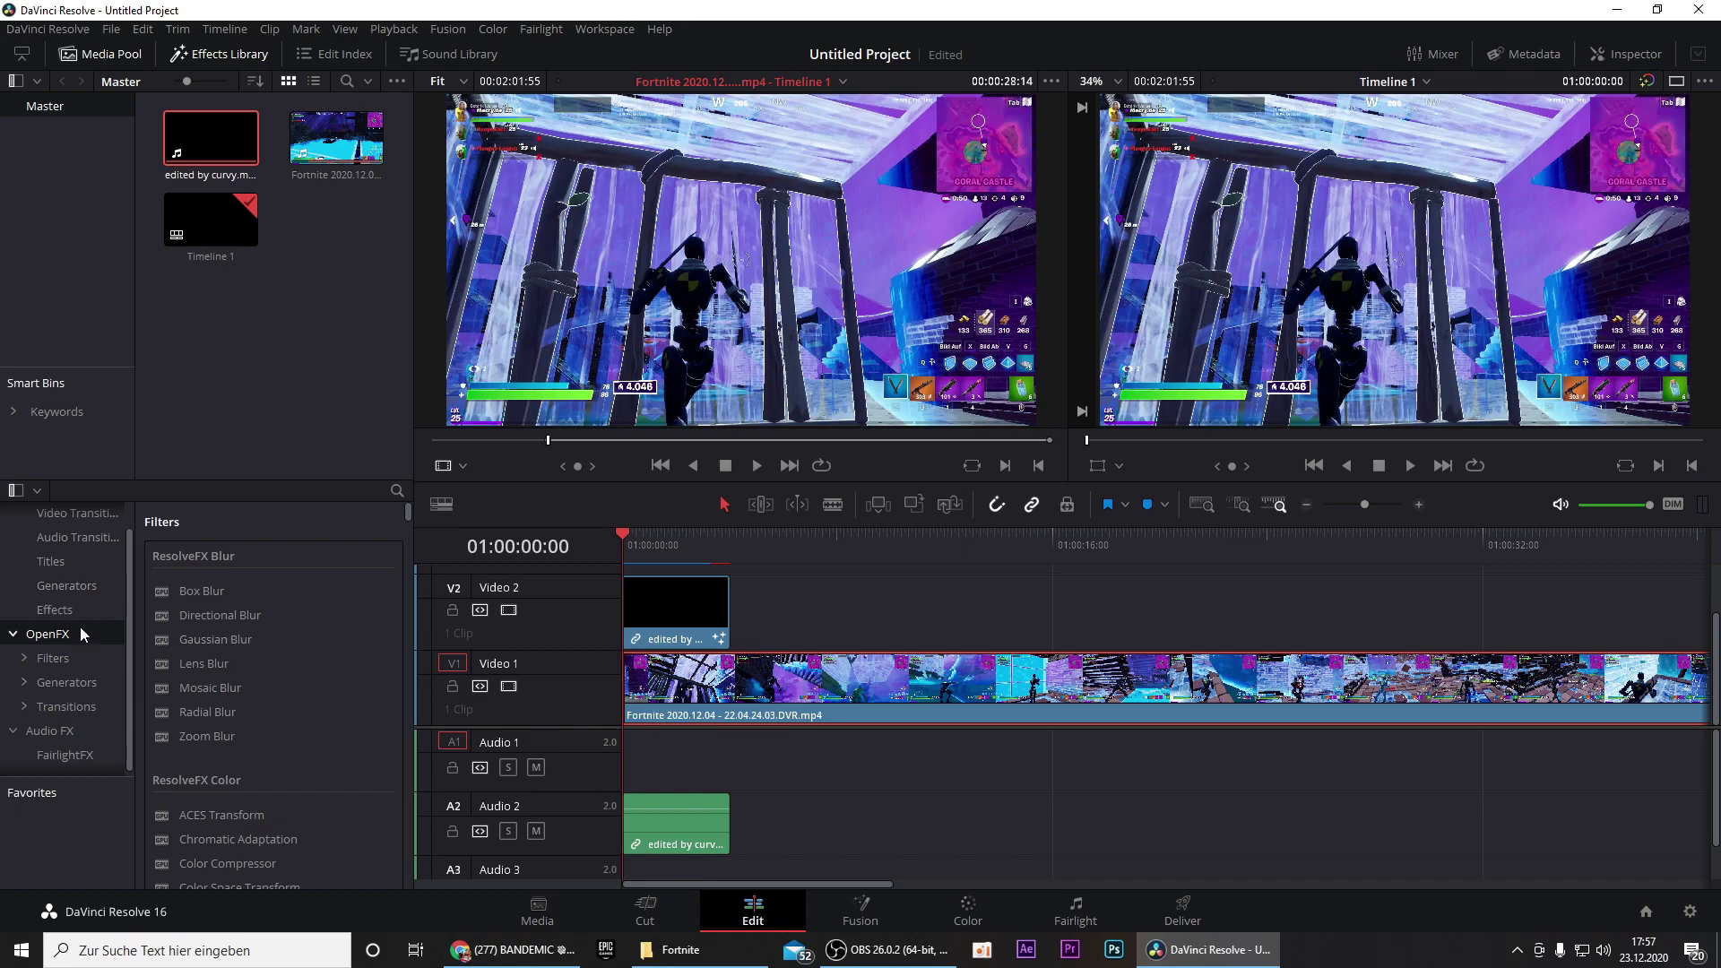
- Search the Effects Library for 'gaus' to list Gaussian Blur
{"action": "scroll", "coordinate": [57, 650], "scroll_direction": "down", "scroll_amount": 1}
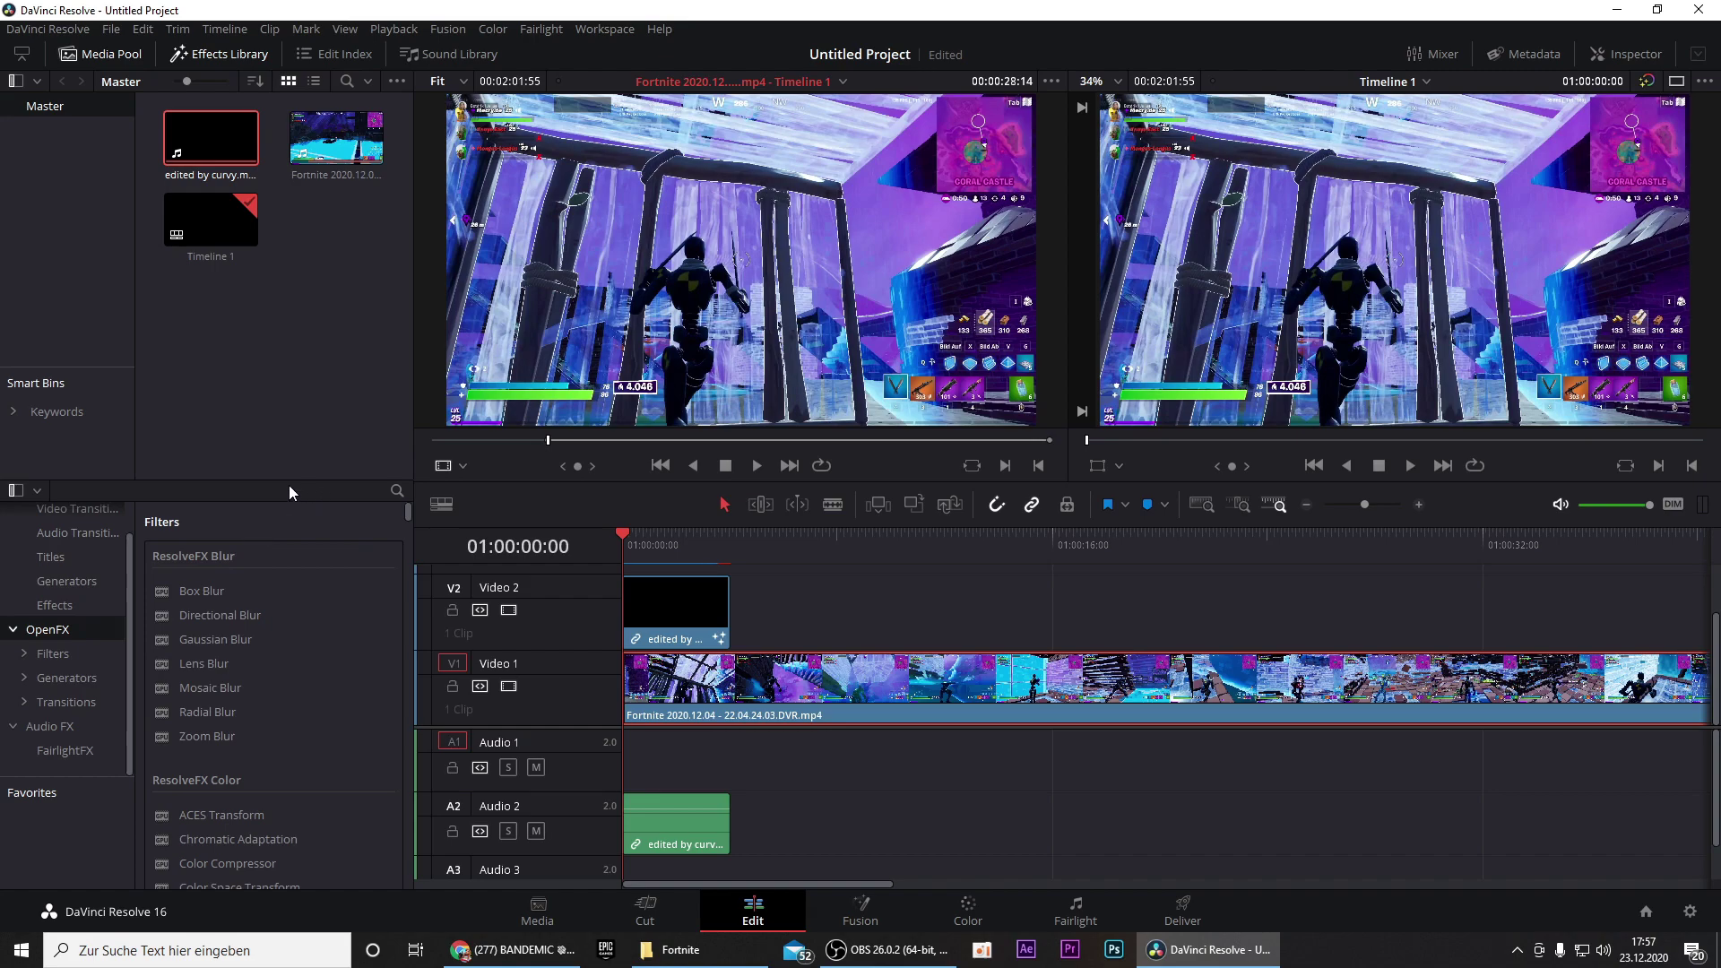
{"action": "left_click", "coordinate": [396, 491]}
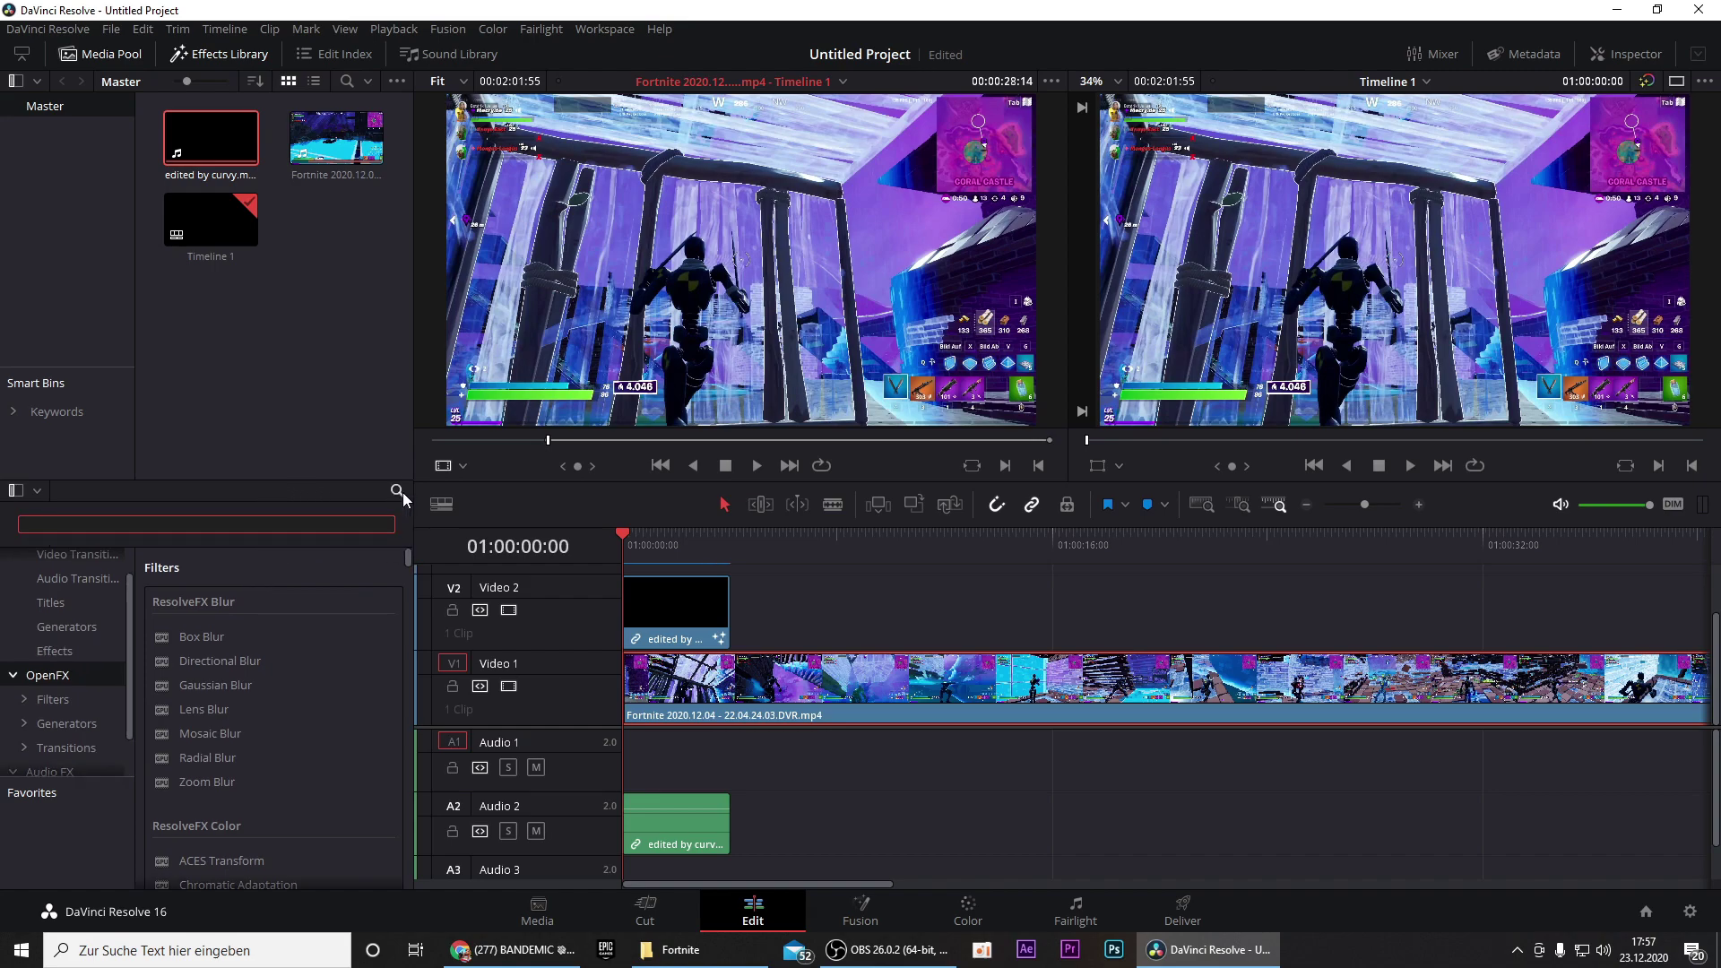
{"action": "type", "text": "gaus"}
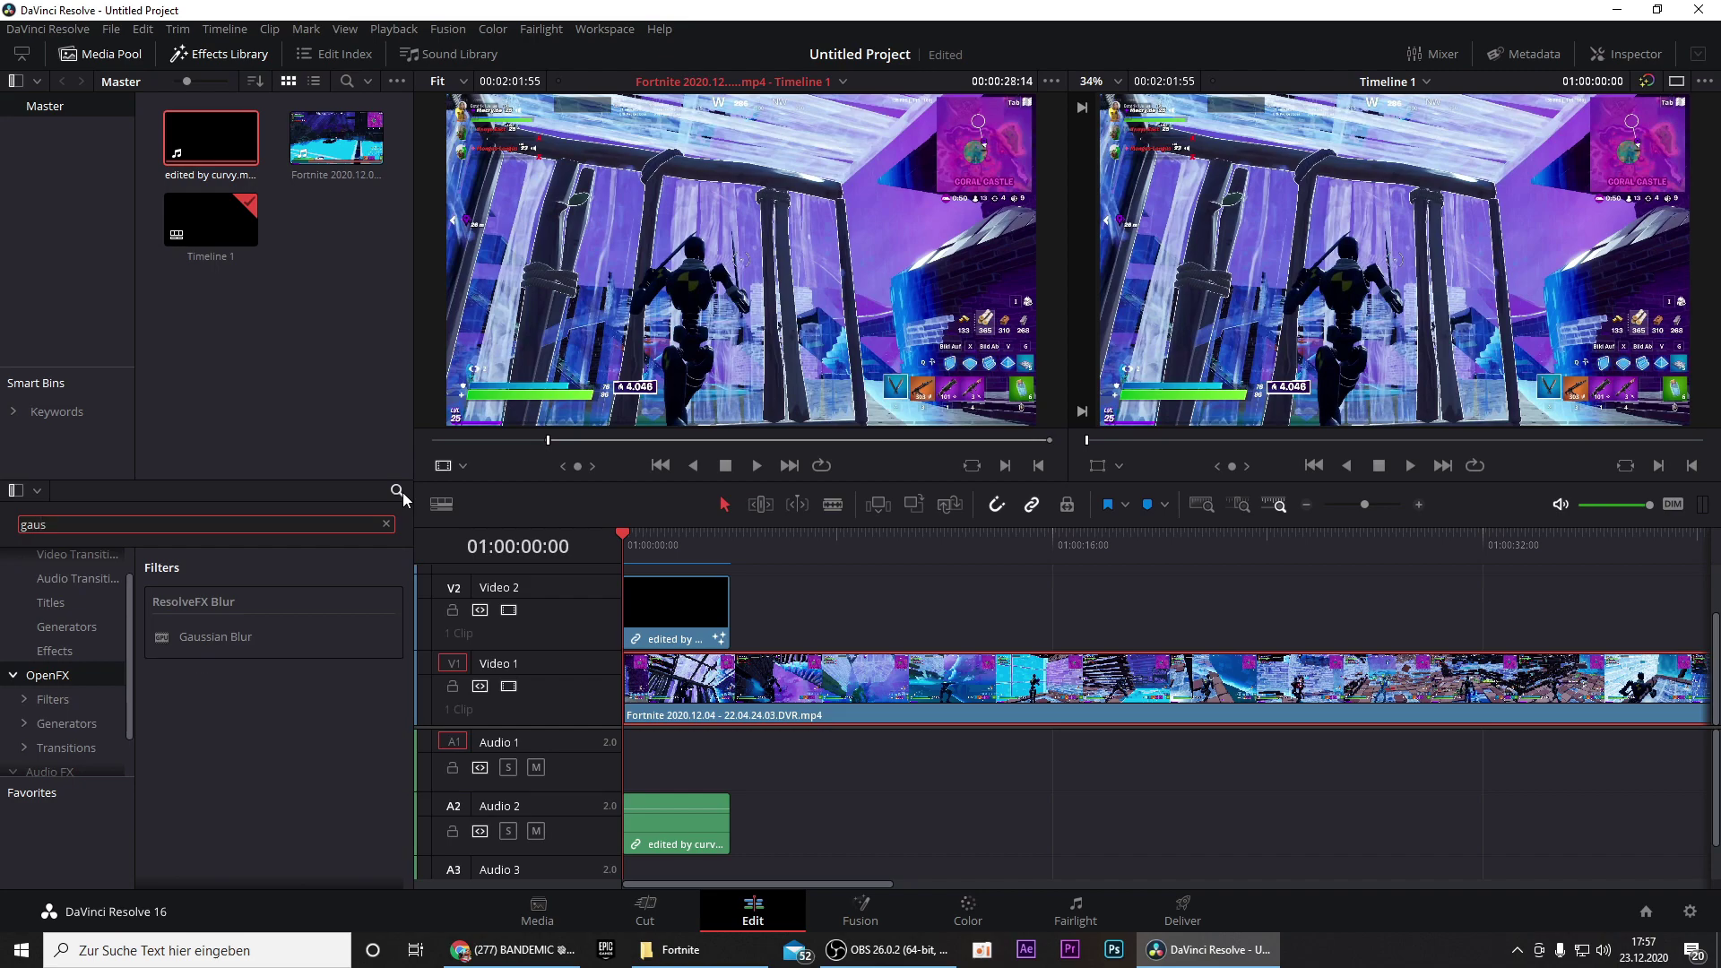
- Apply Gaussian Blur to the Video 1 gameplay clip and show its 0.400 strength settings in the Inspector
{"action": "left_click_drag", "start_coordinate": [202, 636], "coordinate": [683, 676]}
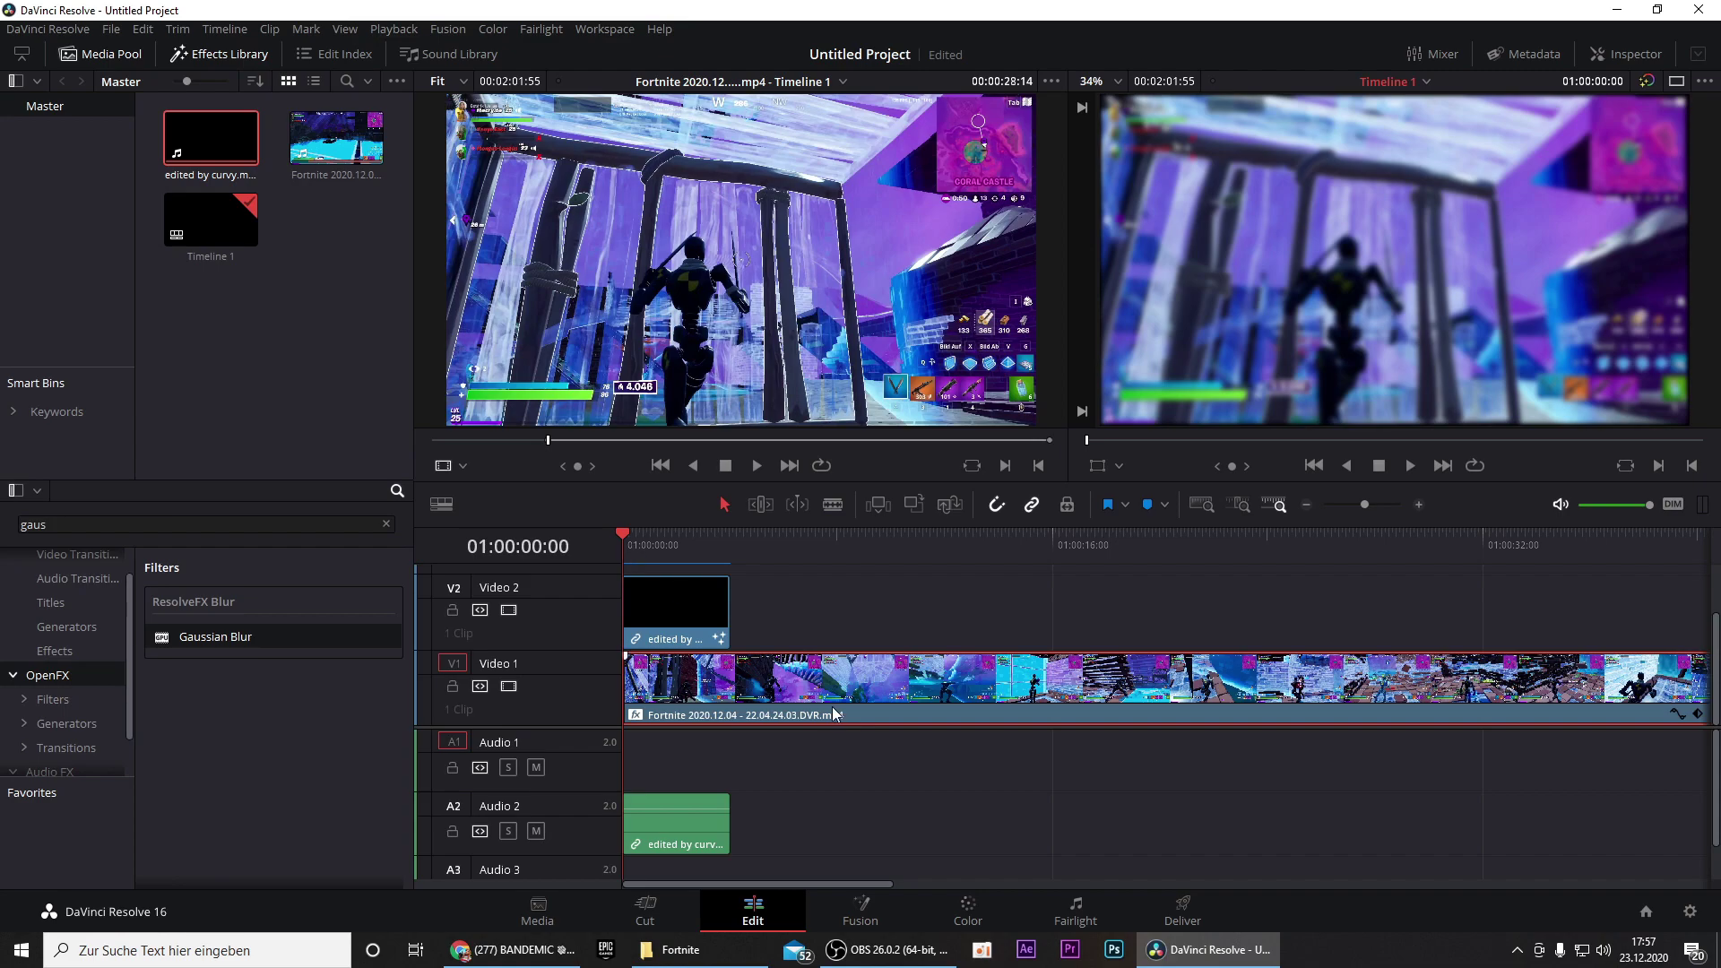
{"action": "left_click", "coordinate": [1625, 53]}
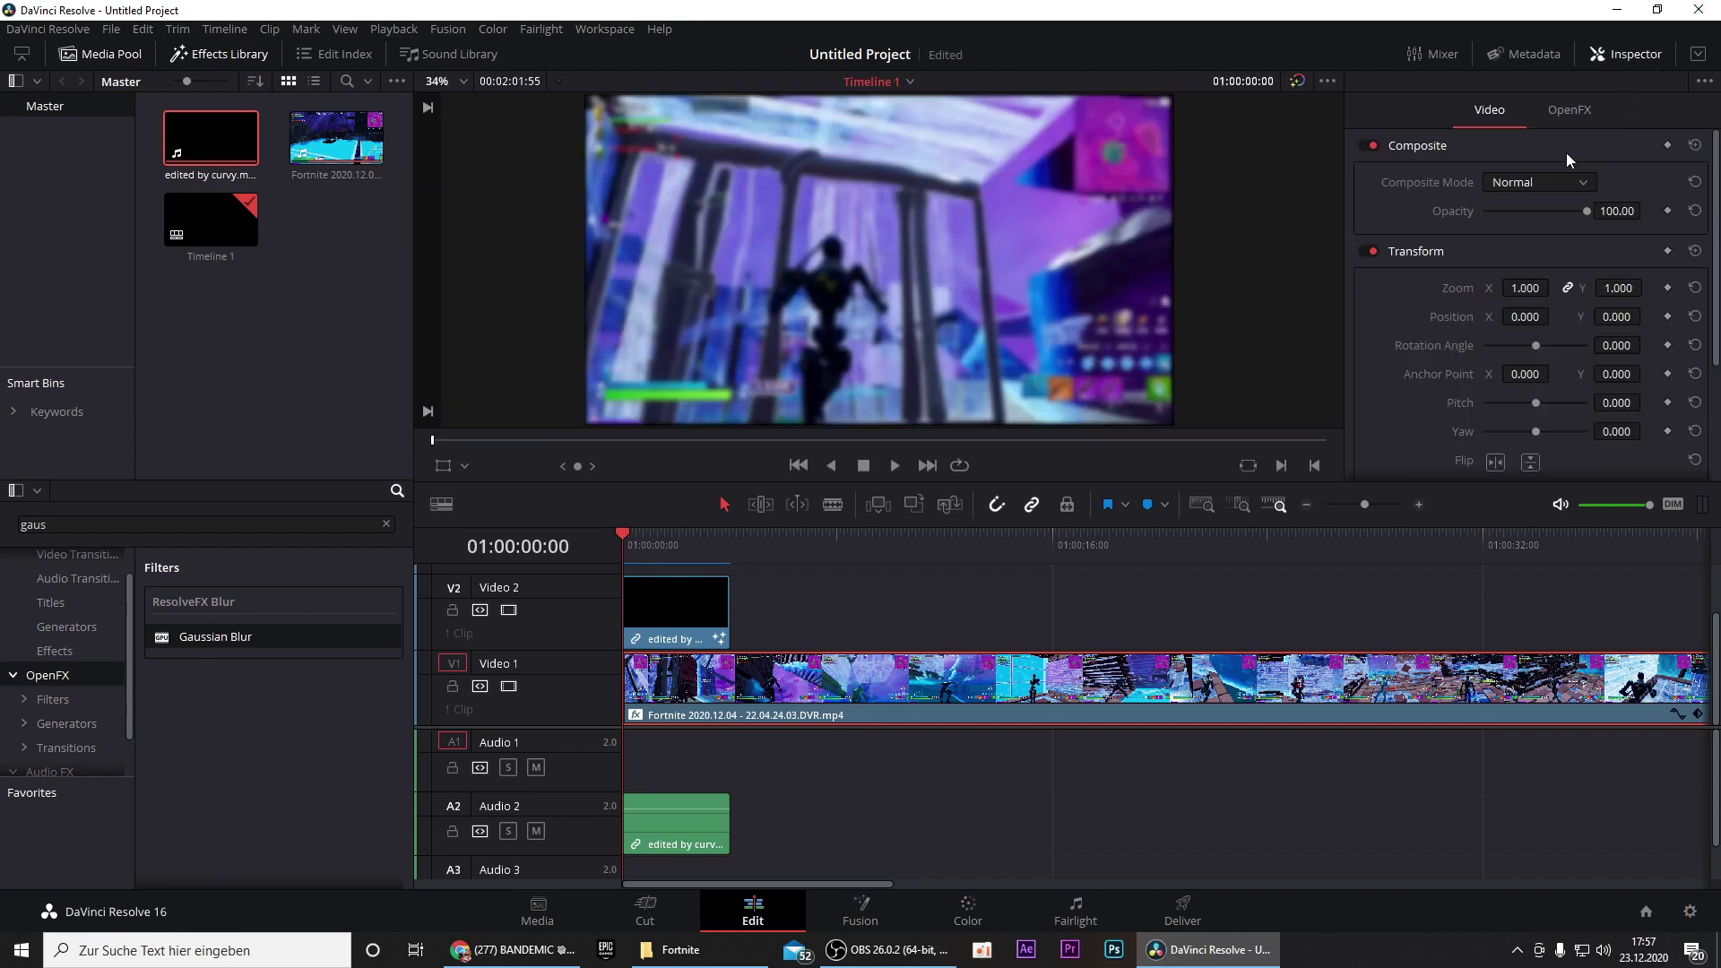
{"action": "left_click_drag", "start_coordinate": [626, 534], "coordinate": [643, 539]}
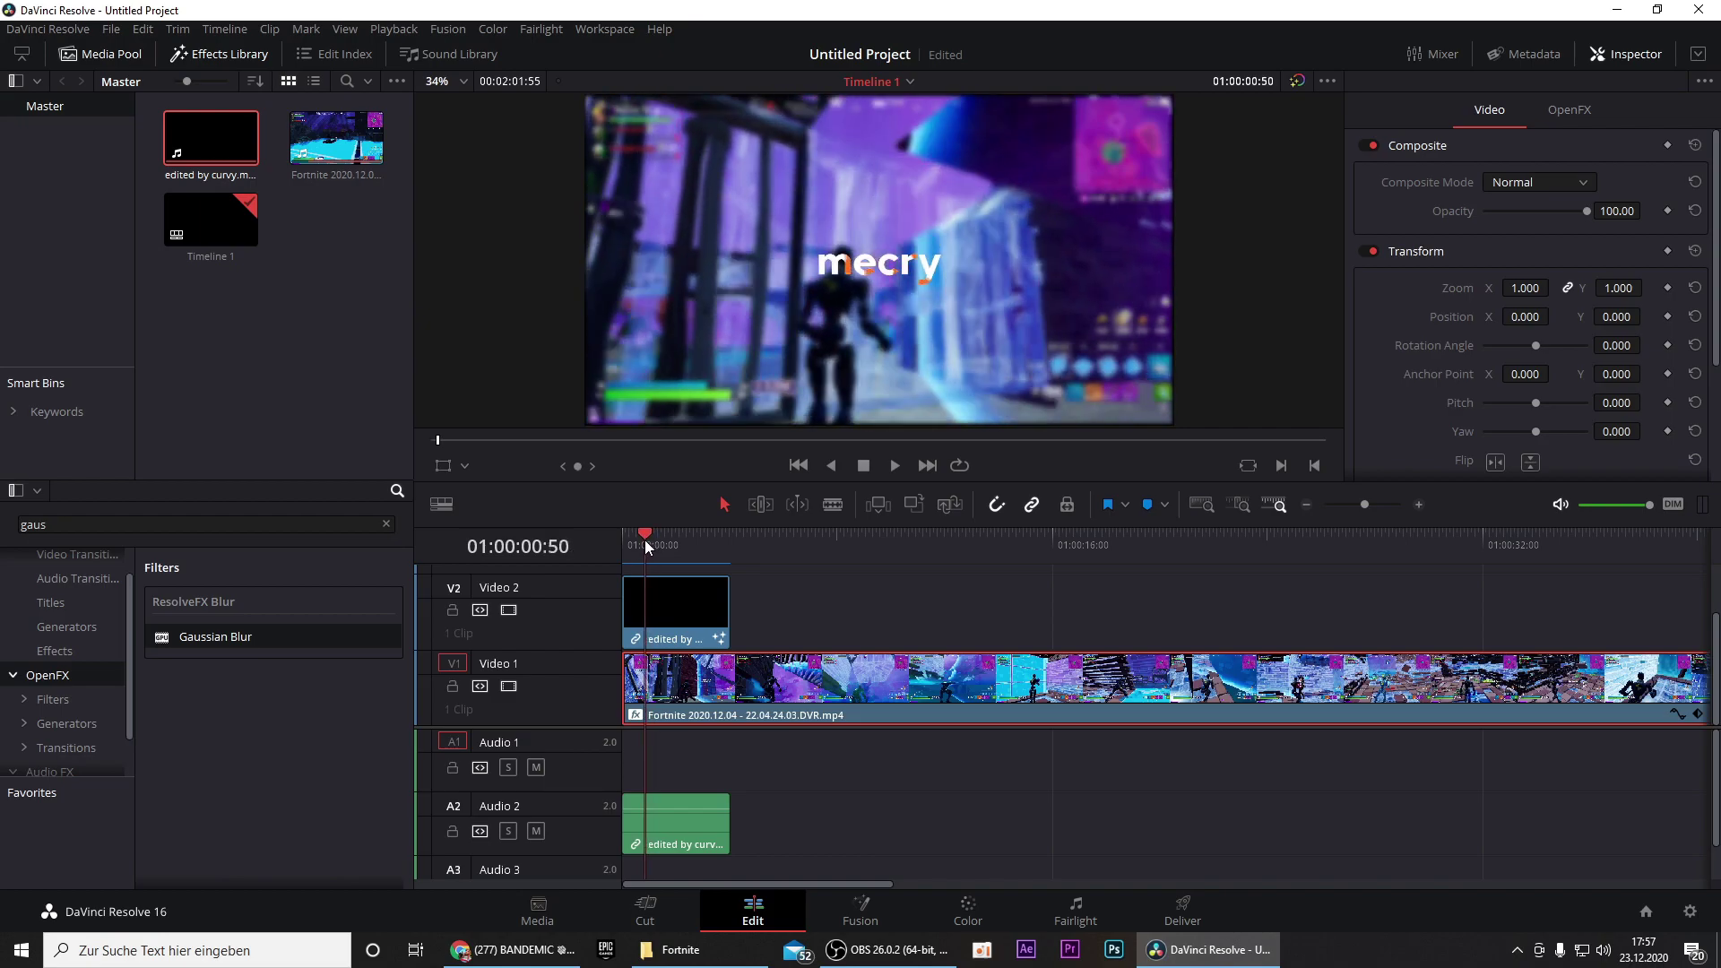
{"action": "key", "text": "Right"}
{"action": "key", "text": "Right"}
{"action": "key", "text": "Right"}
{"action": "key", "text": "Right"}
{"action": "key", "text": "Right"}
{"action": "key", "text": "Right"}
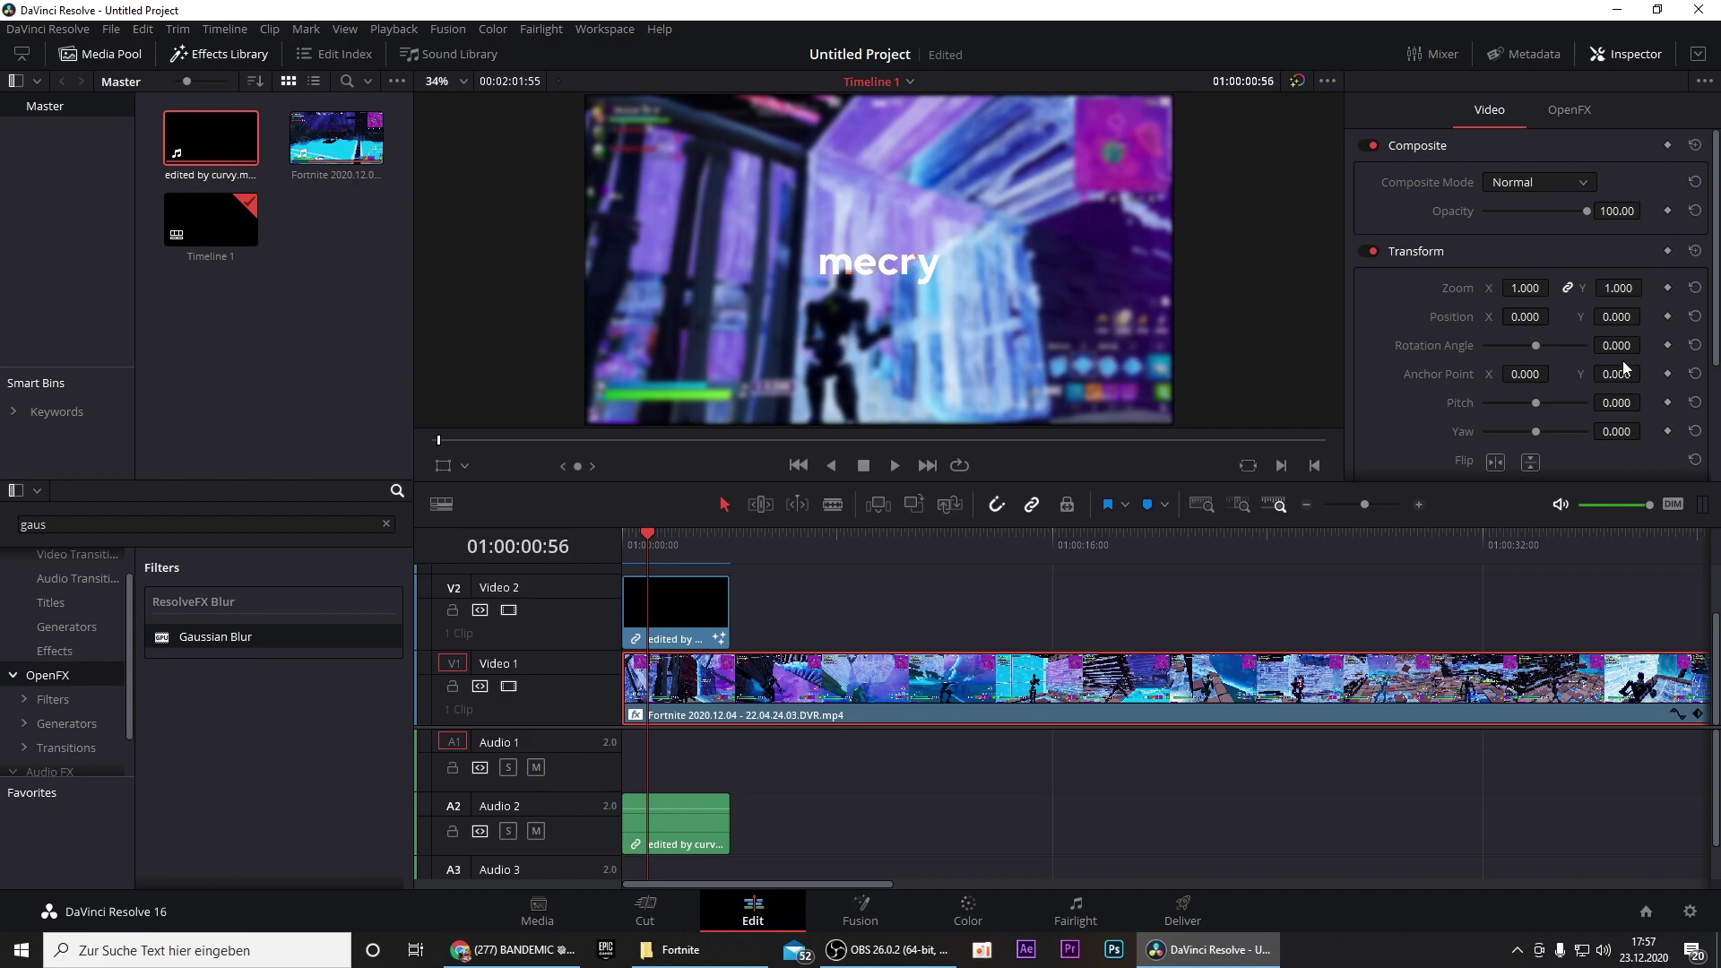
{"action": "scroll", "coordinate": [1524, 340], "scroll_direction": "down", "scroll_amount": 1}
{"action": "left_click", "coordinate": [1567, 112]}
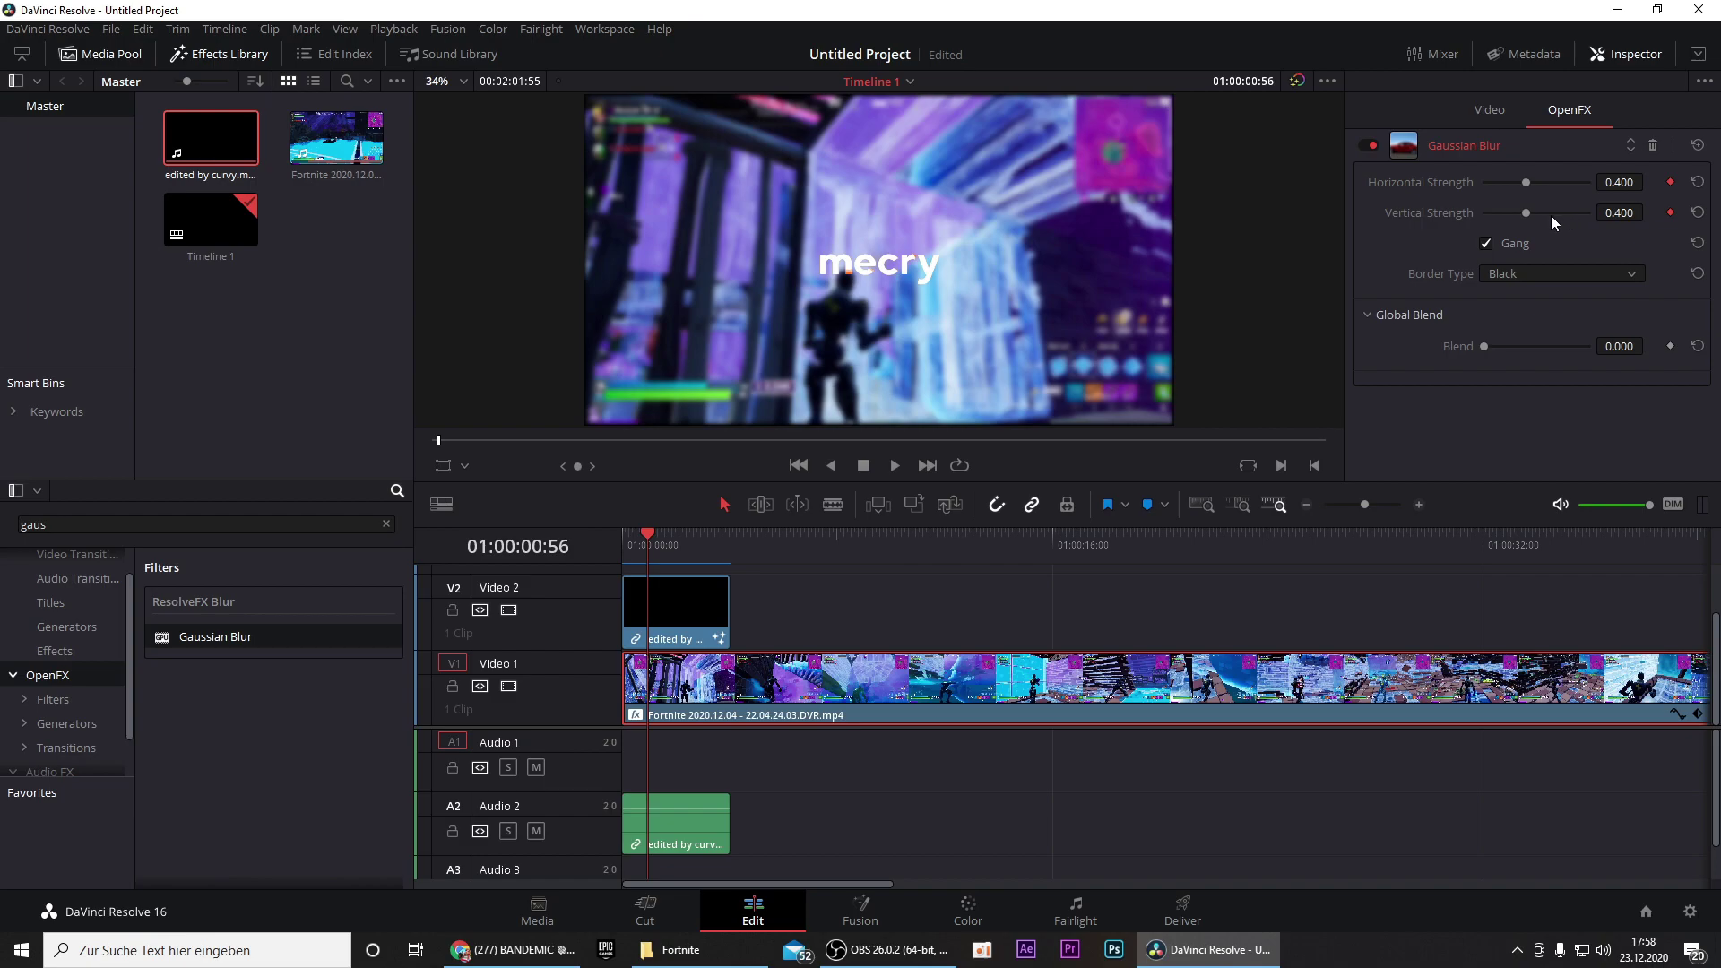
- Lower the blur strength to 0.296 and keyframe it at 01:00:03:02
{"action": "left_click_drag", "start_coordinate": [1526, 213], "coordinate": [1518, 213]}
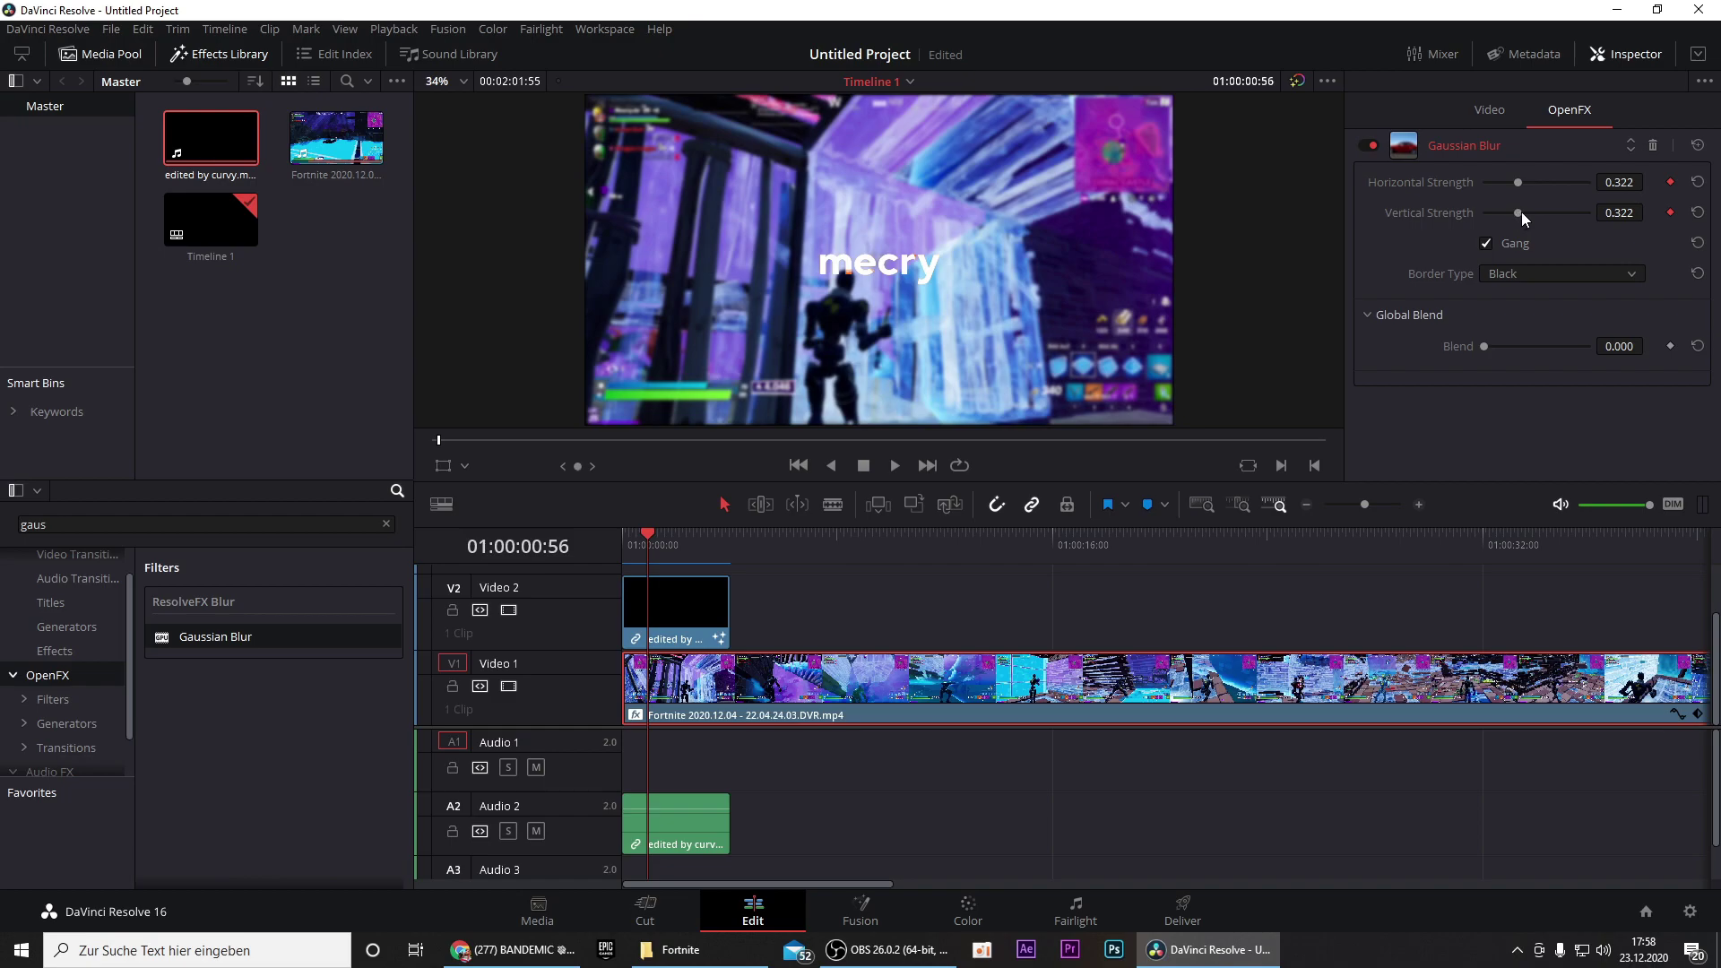
{"action": "left_click_drag", "start_coordinate": [1518, 214], "coordinate": [1515, 215]}
{"action": "left_click", "coordinate": [653, 535]}
{"action": "left_click_drag", "start_coordinate": [652, 535], "coordinate": [703, 535]}
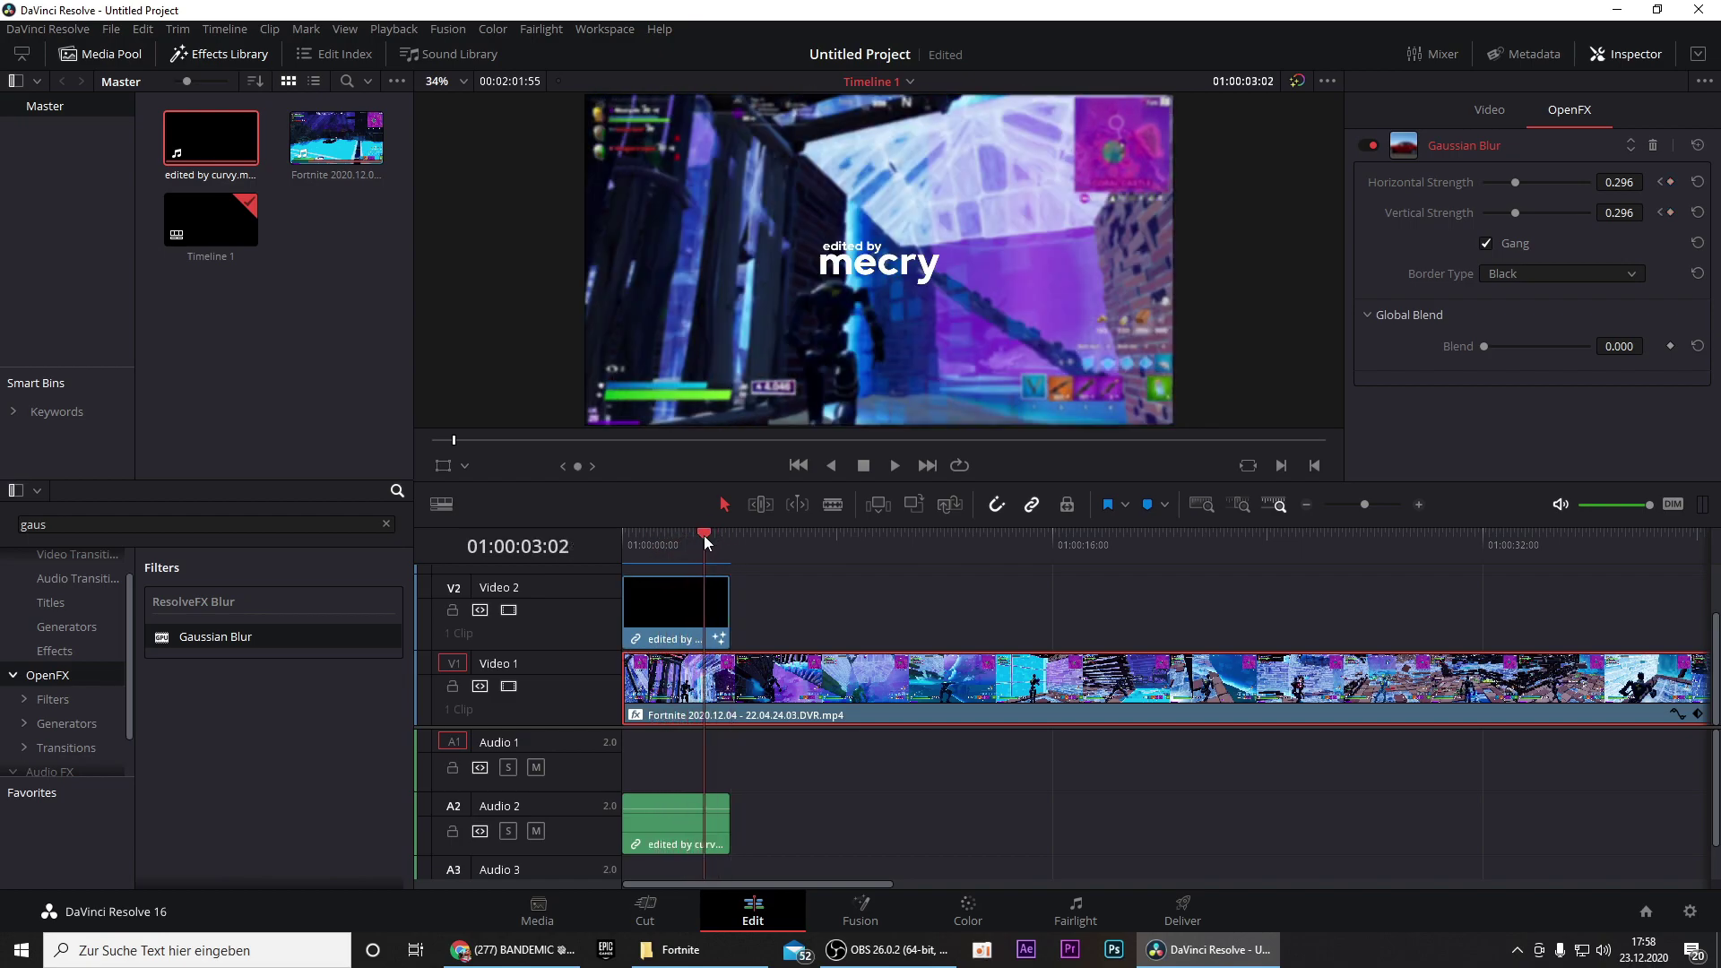
{"action": "left_click", "coordinate": [1671, 182]}
- Keyframe the blur strength at 0.000 at 01:00:03:37
{"action": "key", "text": "shift+Right"}
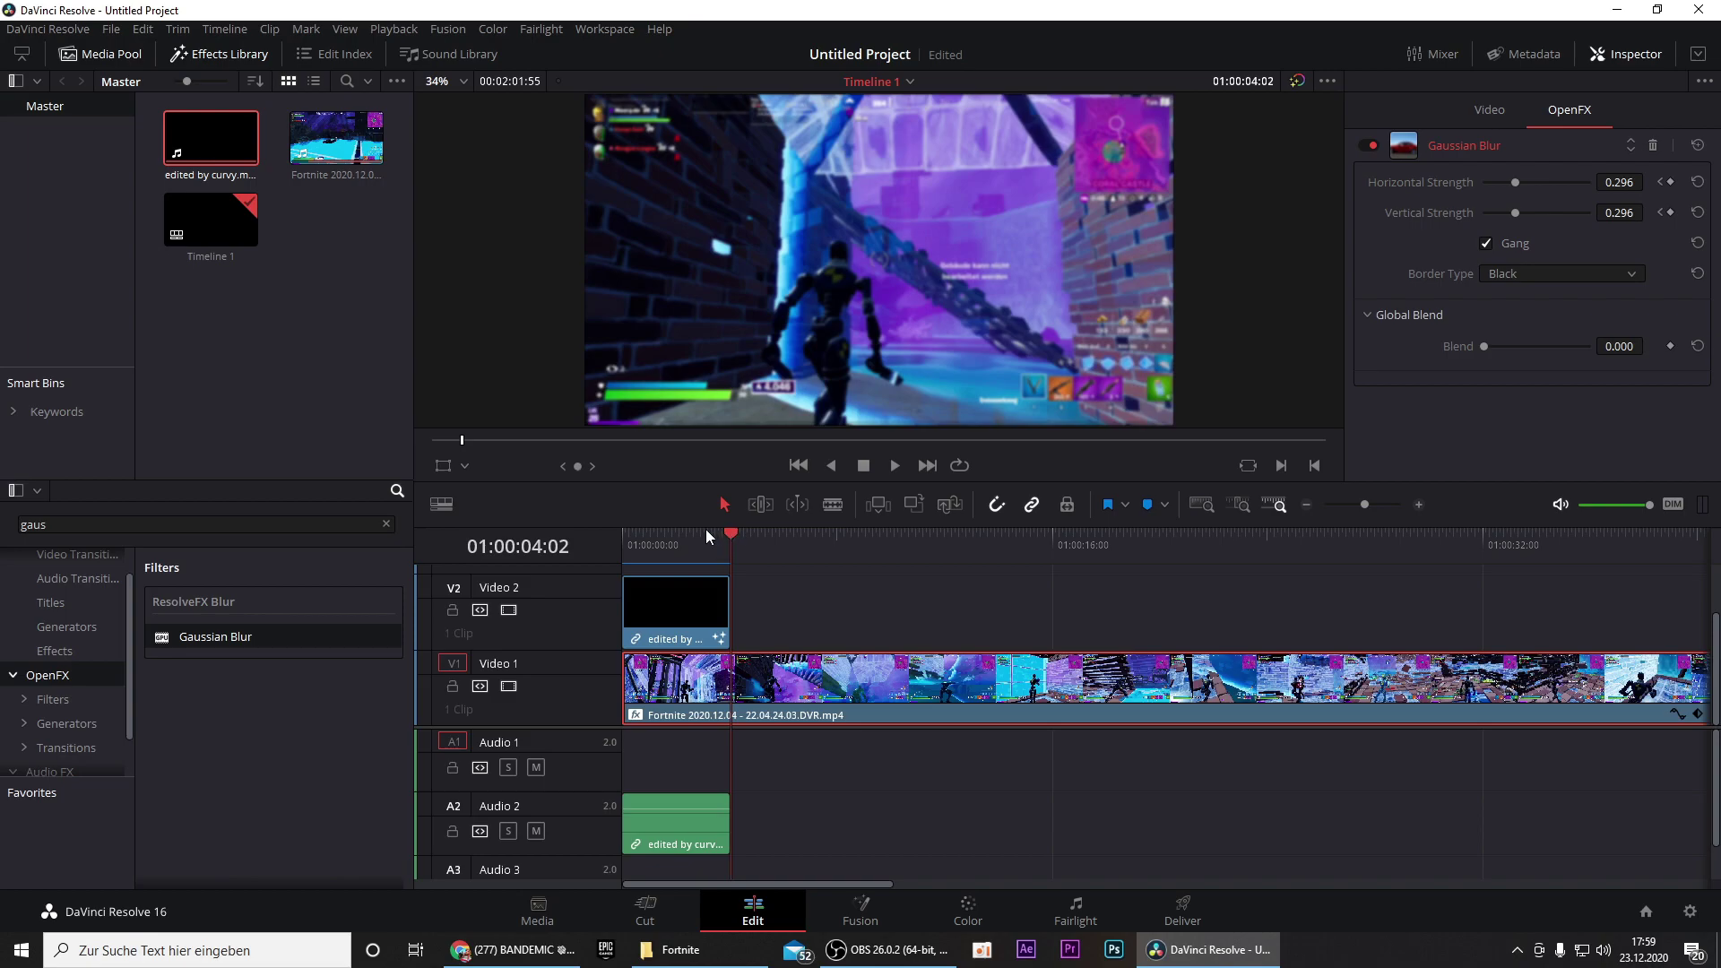
{"action": "key", "text": "Left"}
{"action": "key", "text": "Left"}
{"action": "key", "text": "Left"}
{"action": "key", "text": "Left"}
{"action": "key", "text": "Left"}
{"action": "key", "text": "Left"}
{"action": "key", "text": "Left"}
{"action": "key", "text": "Left"}
{"action": "key", "text": "Left"}
{"action": "key", "text": "Left"}
{"action": "key", "text": "Left"}
{"action": "key", "text": "Left"}
{"action": "key", "text": "Left"}
{"action": "key", "text": "Left"}
{"action": "key", "text": "Left"}
{"action": "key", "text": "Left"}
{"action": "key", "text": "Left"}
{"action": "key", "text": "Left"}
{"action": "key", "text": "Left"}
{"action": "key", "text": "Left"}
{"action": "key", "text": "Left"}
{"action": "key", "text": "Left"}
{"action": "key", "text": "Left"}
{"action": "key", "text": "Left"}
{"action": "key", "text": "Left"}
{"action": "key", "text": "Left"}
{"action": "key", "text": "Left"}
{"action": "key", "text": "Left"}
{"action": "key", "text": "Left"}
{"action": "key", "text": "Left"}
{"action": "key", "text": "Left"}
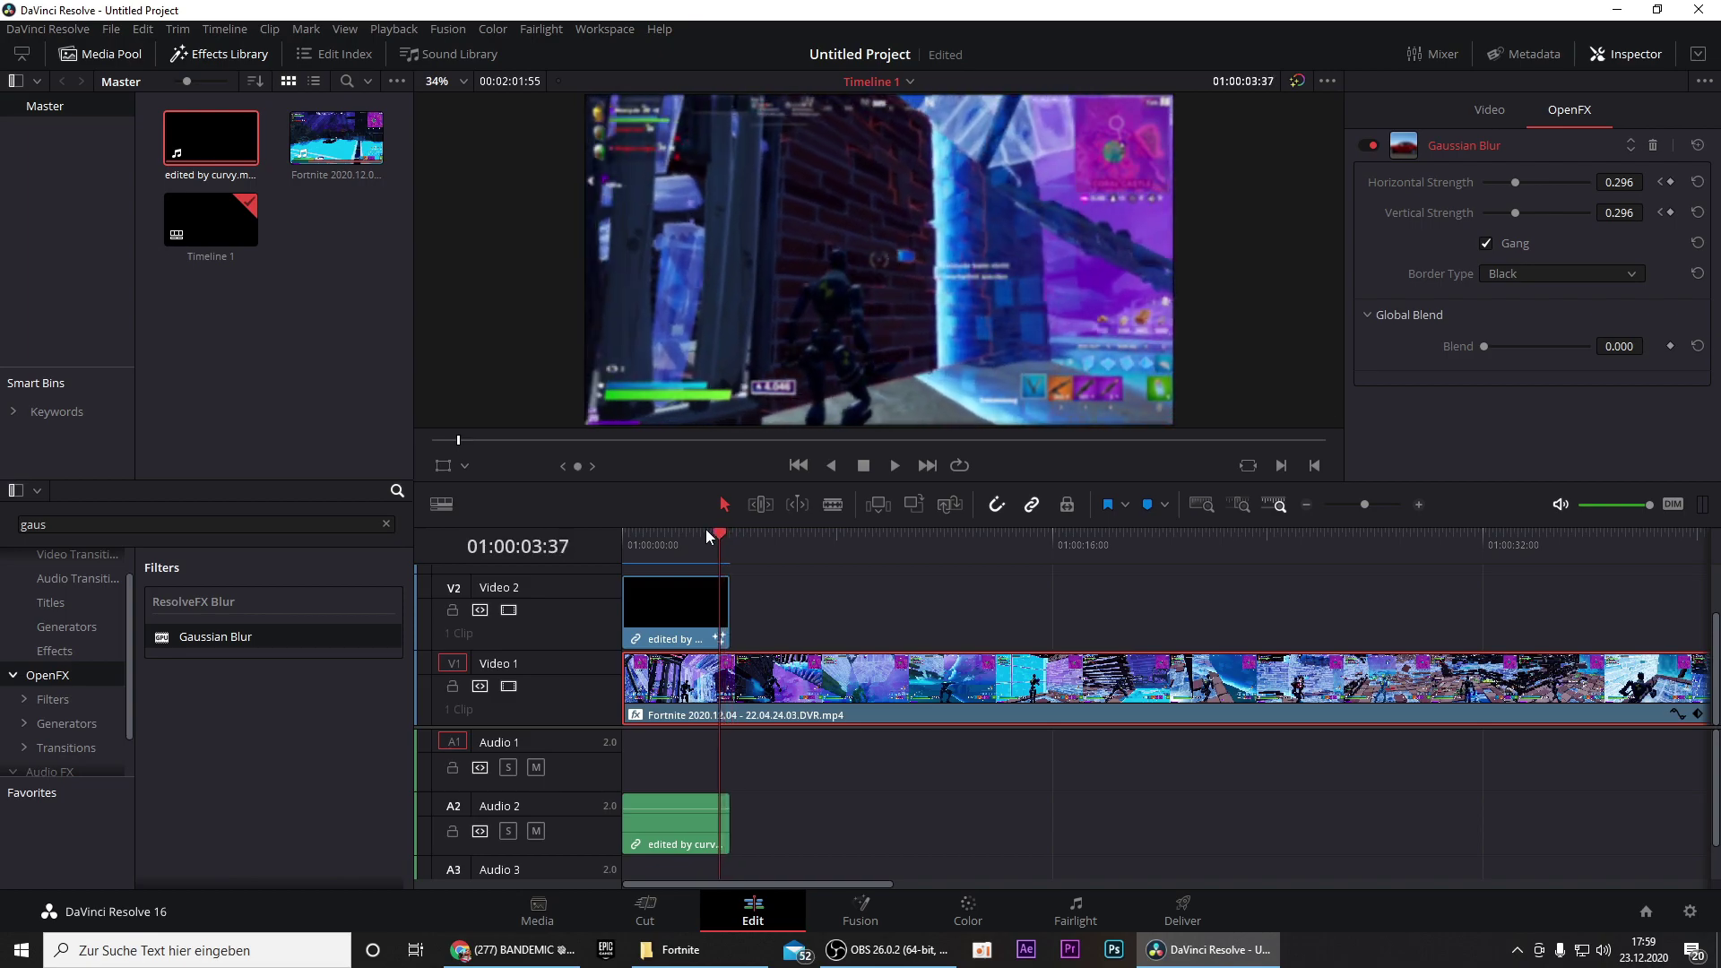
{"action": "key", "text": "Left"}
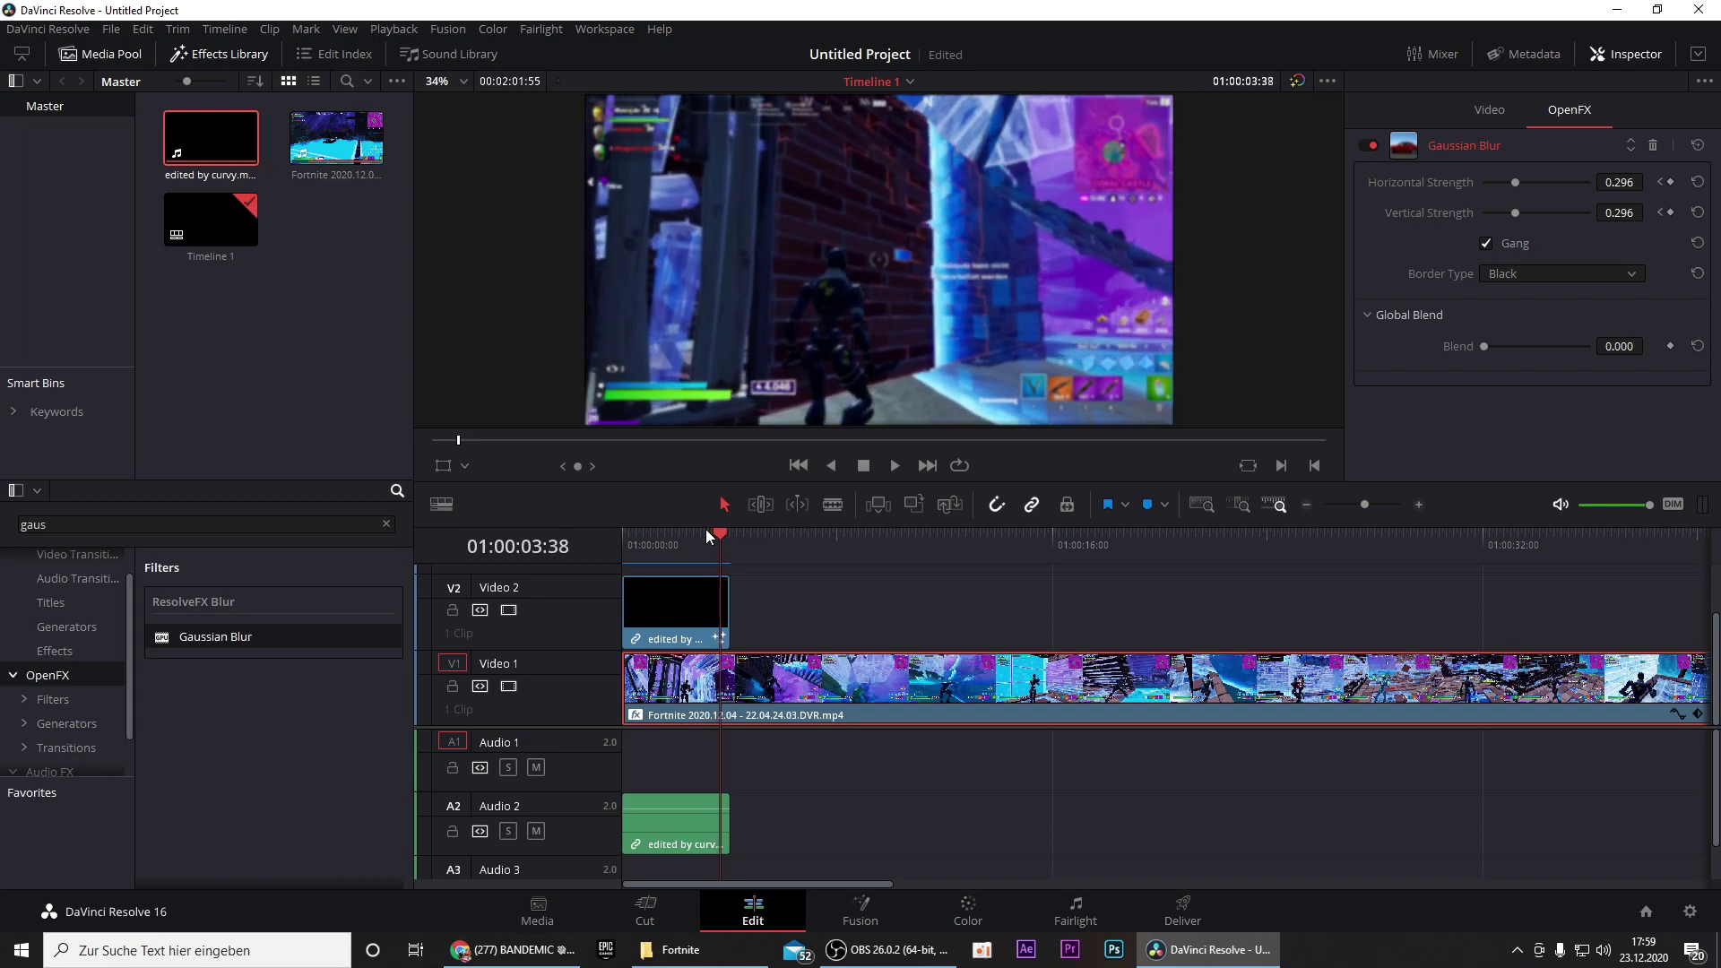
{"action": "key", "text": "Right"}
{"action": "key", "text": "Right"}
{"action": "key", "text": "Right"}
{"action": "key", "text": "Right"}
{"action": "key", "text": "Right"}
{"action": "key", "text": "Right"}
{"action": "key", "text": "Right"}
{"action": "key", "text": "Right"}
{"action": "key", "text": "Right"}
{"action": "key", "text": "Right"}
{"action": "key", "text": "Right"}
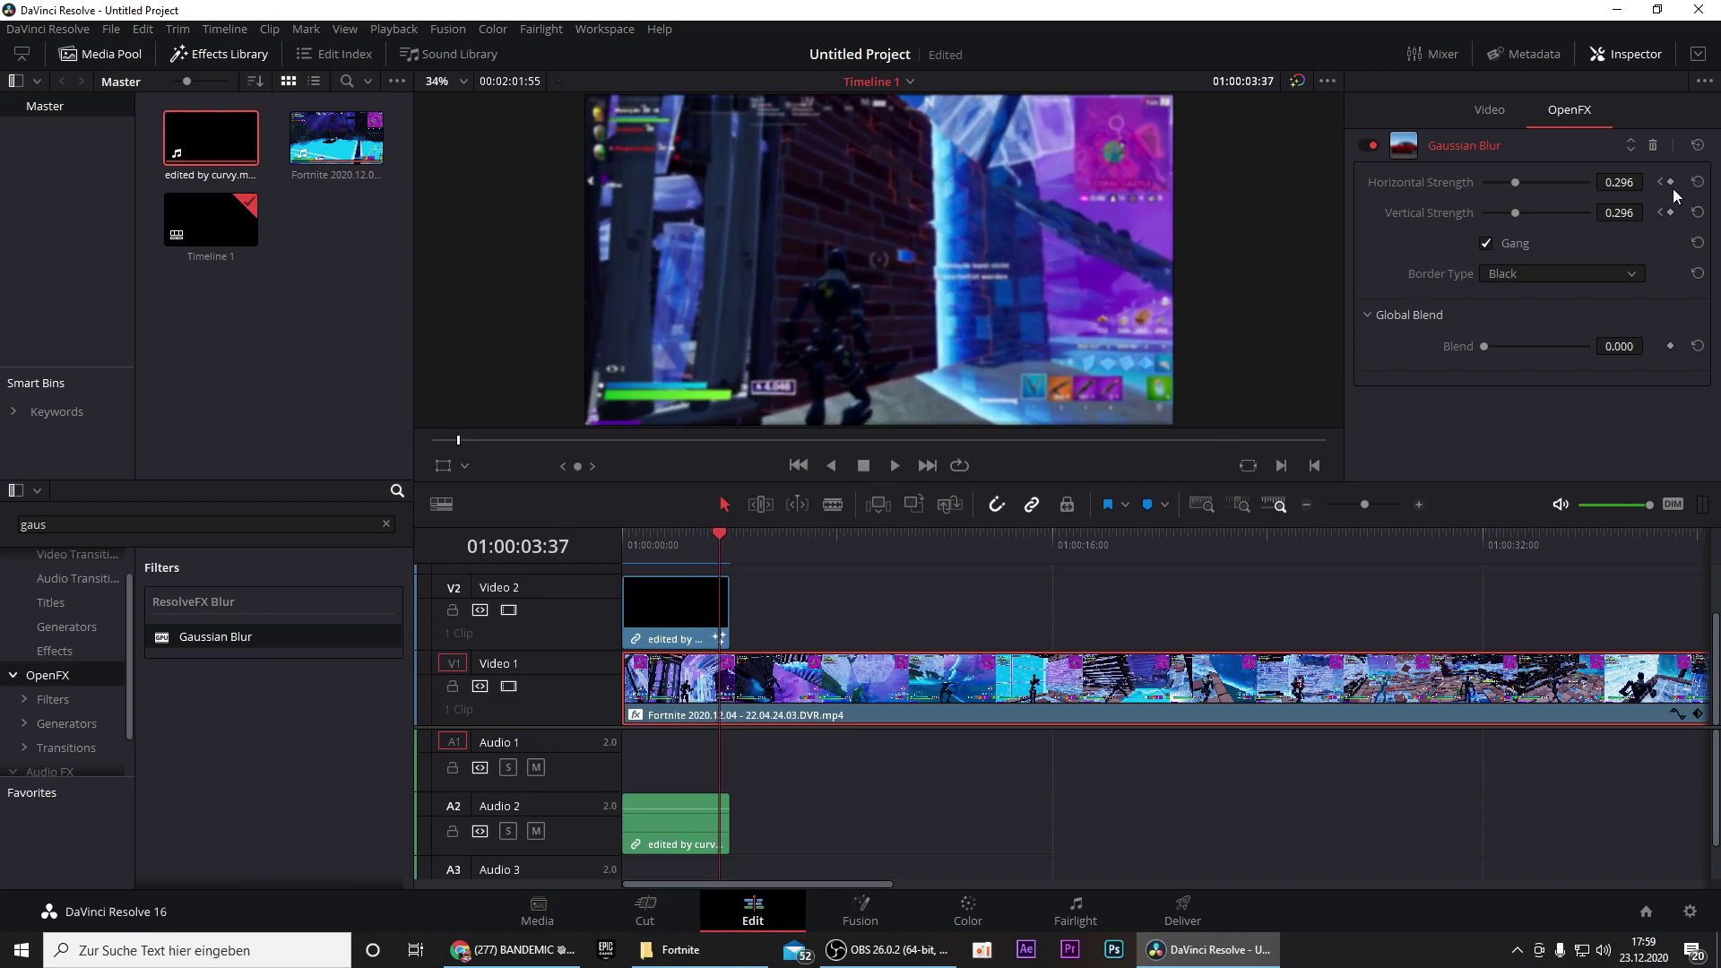
{"action": "left_click_drag", "start_coordinate": [1515, 182], "coordinate": [1460, 185]}
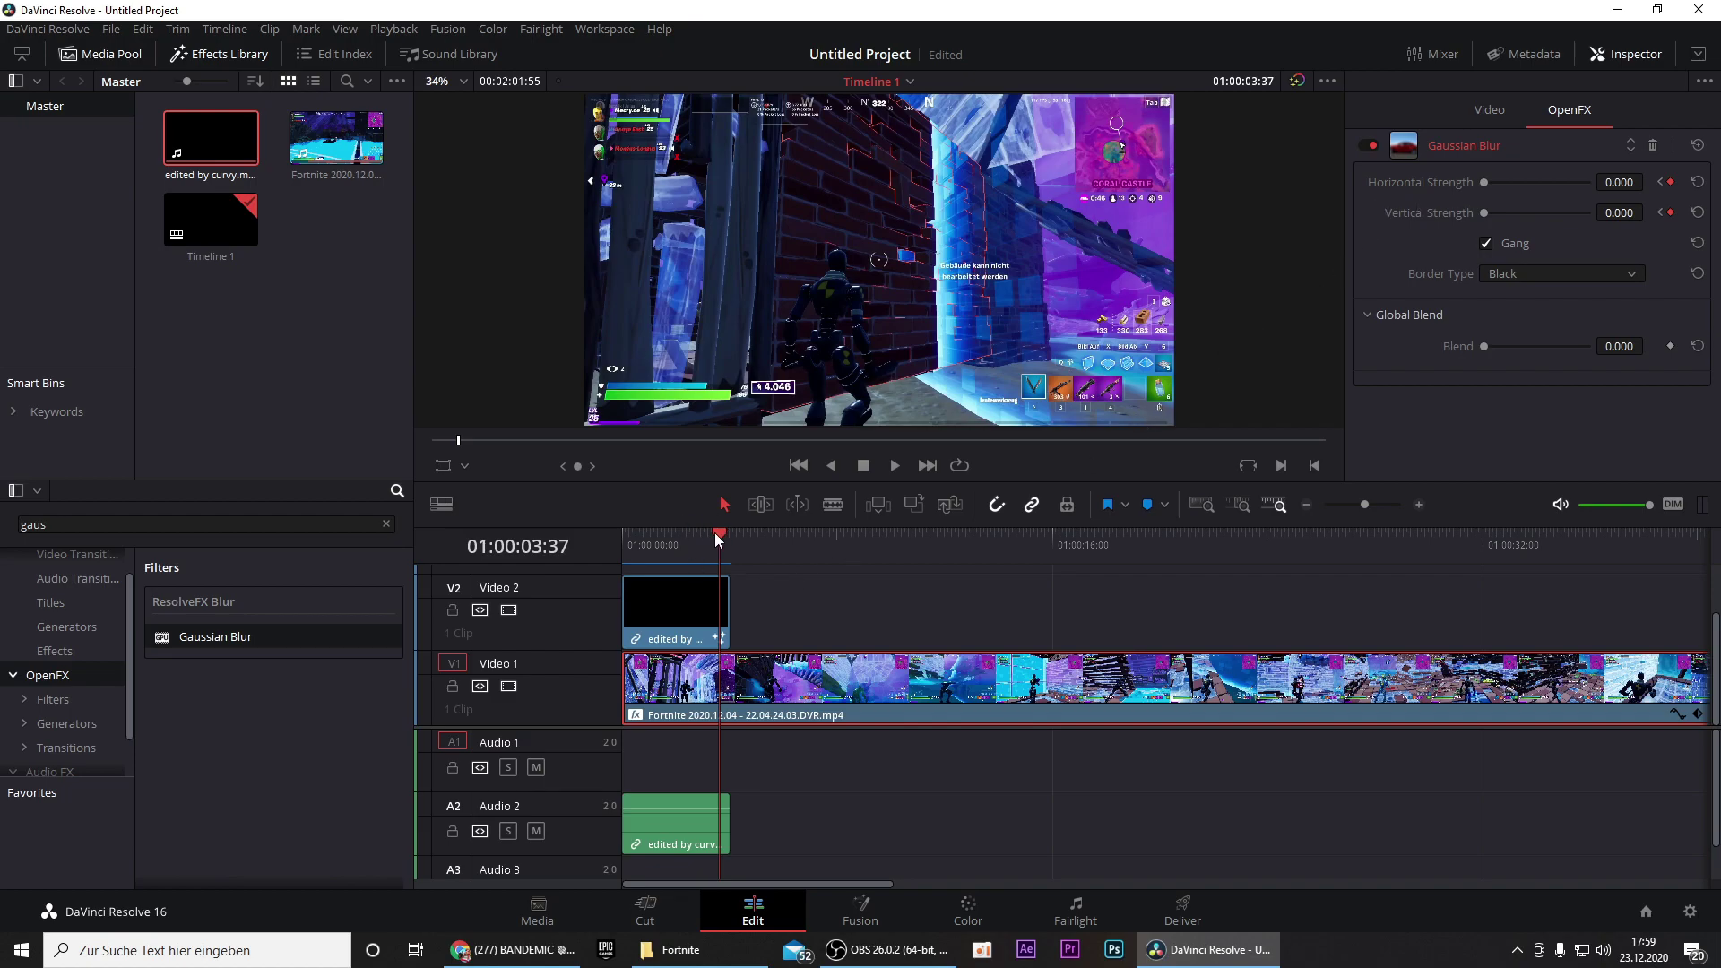
- Set a 0.000 blur keyframe at the clip start and preview the ramp
{"action": "key", "text": "Home"}
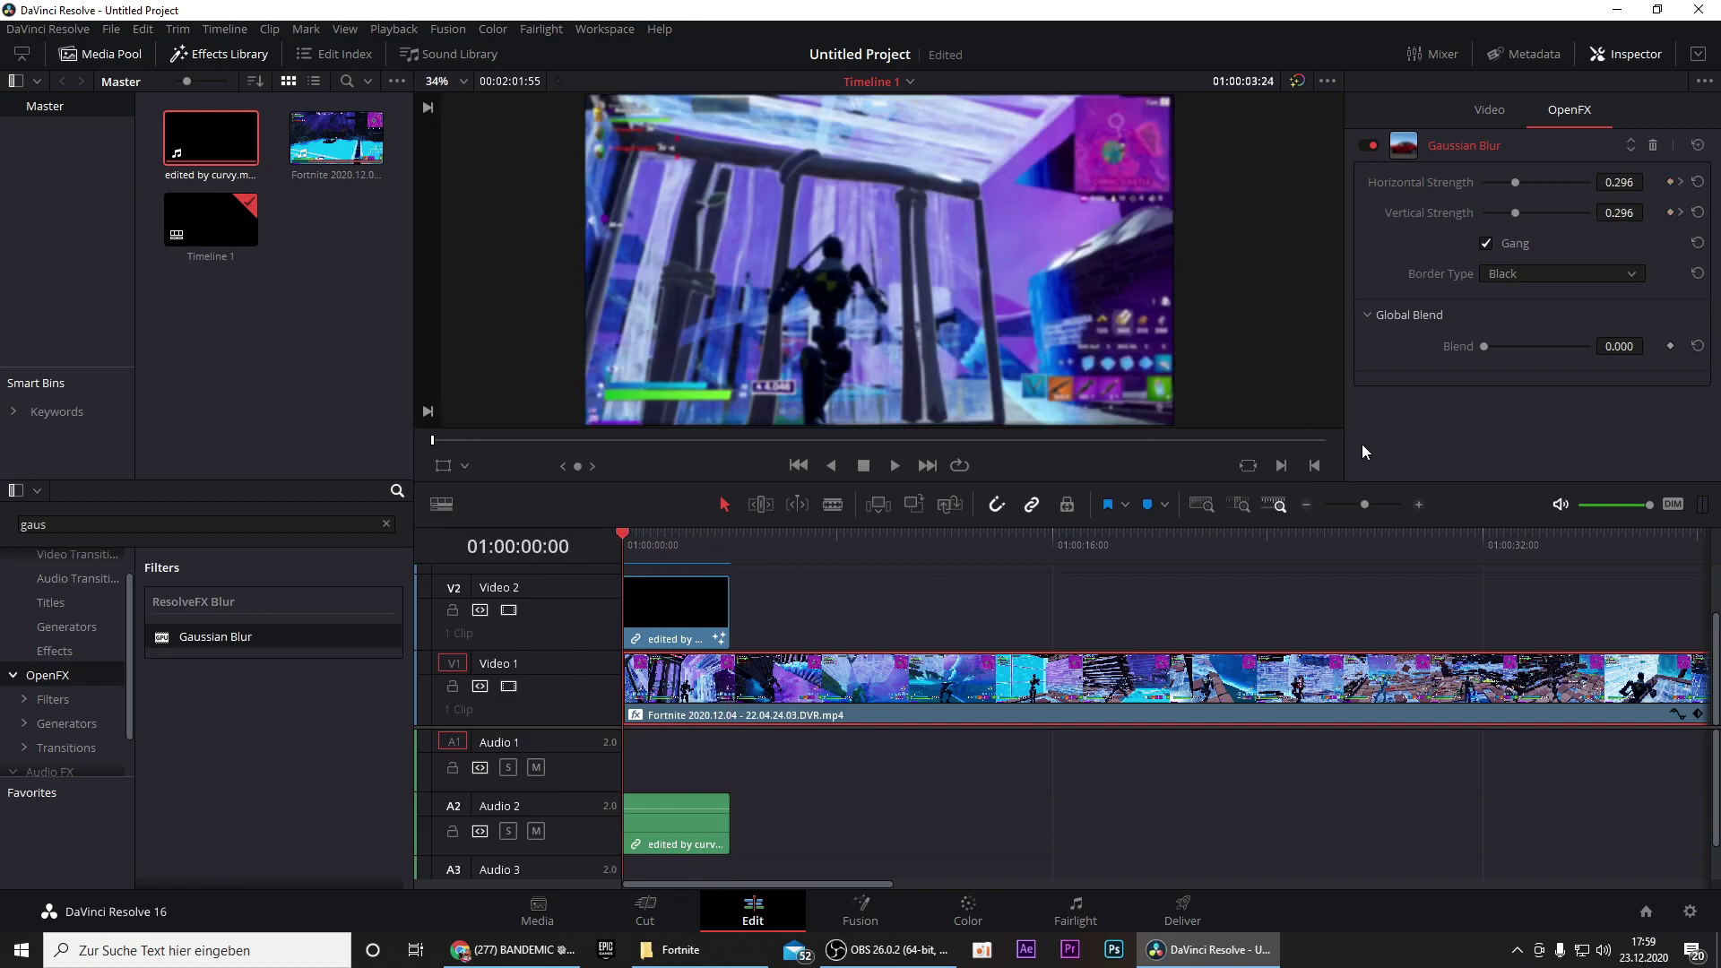
{"action": "left_click_drag", "start_coordinate": [1514, 181], "coordinate": [1404, 187]}
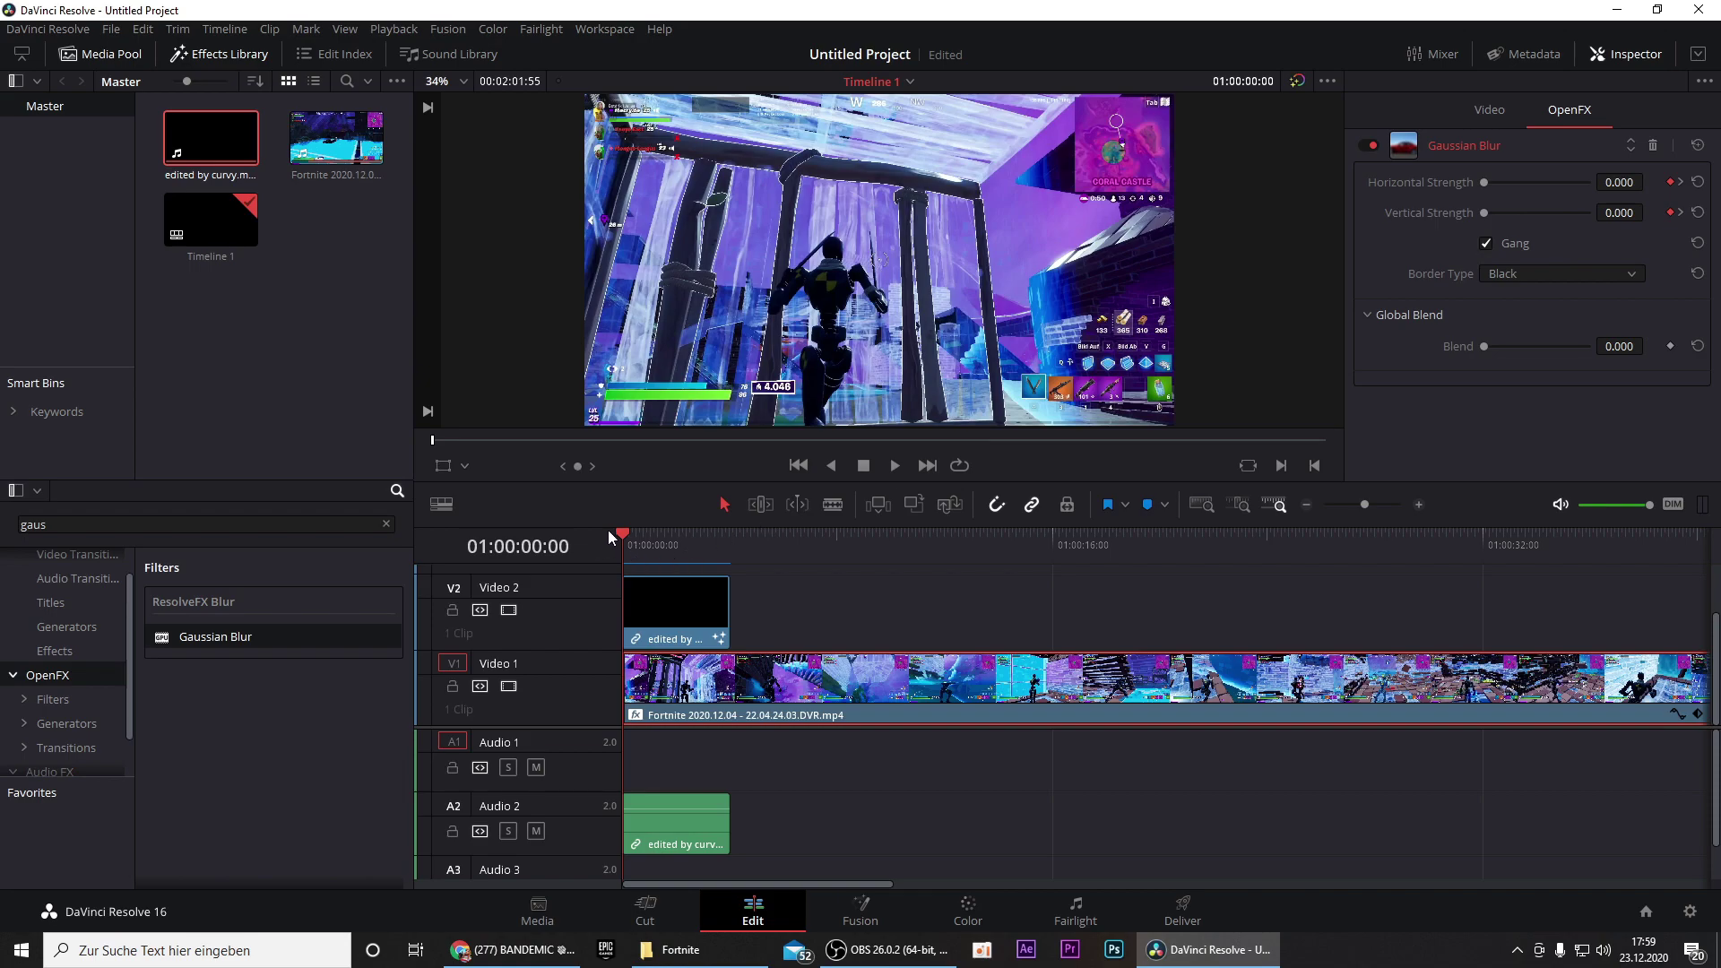
{"action": "left_click_drag", "start_coordinate": [625, 538], "coordinate": [694, 538]}
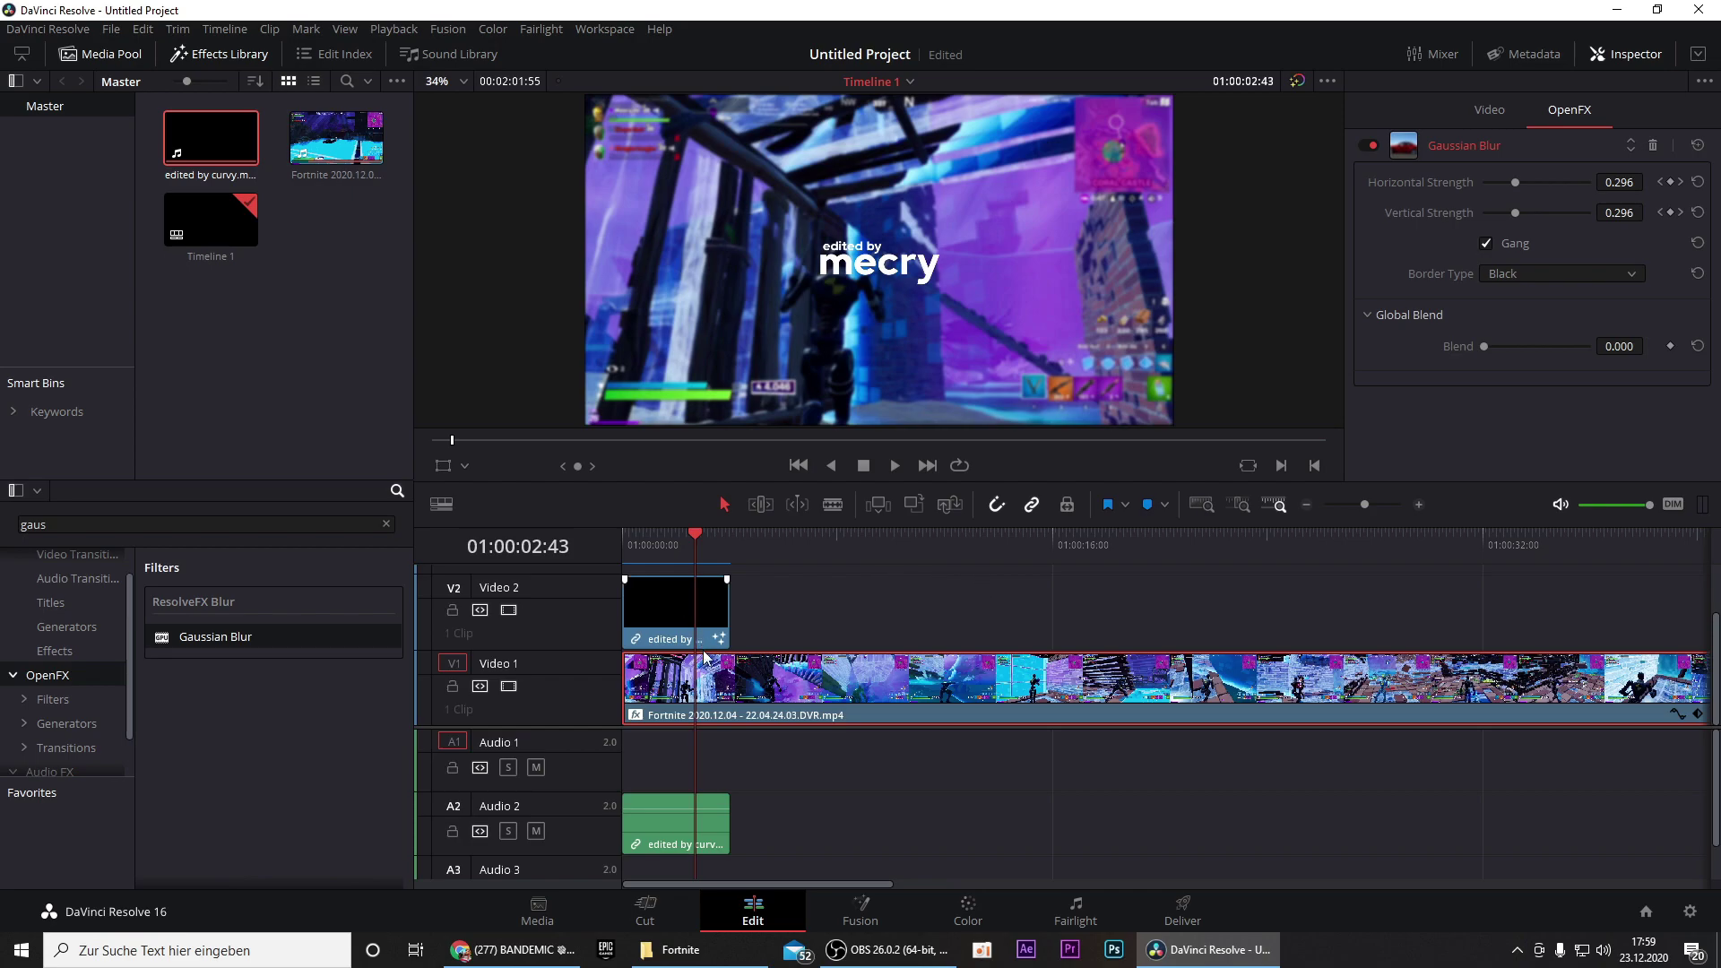
{"action": "left_click_drag", "start_coordinate": [696, 529], "coordinate": [622, 538]}
- Keyframe the gameplay clip's Opacity at 100 at the start and dim it to 71.30 at 01:00:00:54
{"action": "left_click", "coordinate": [1494, 110]}
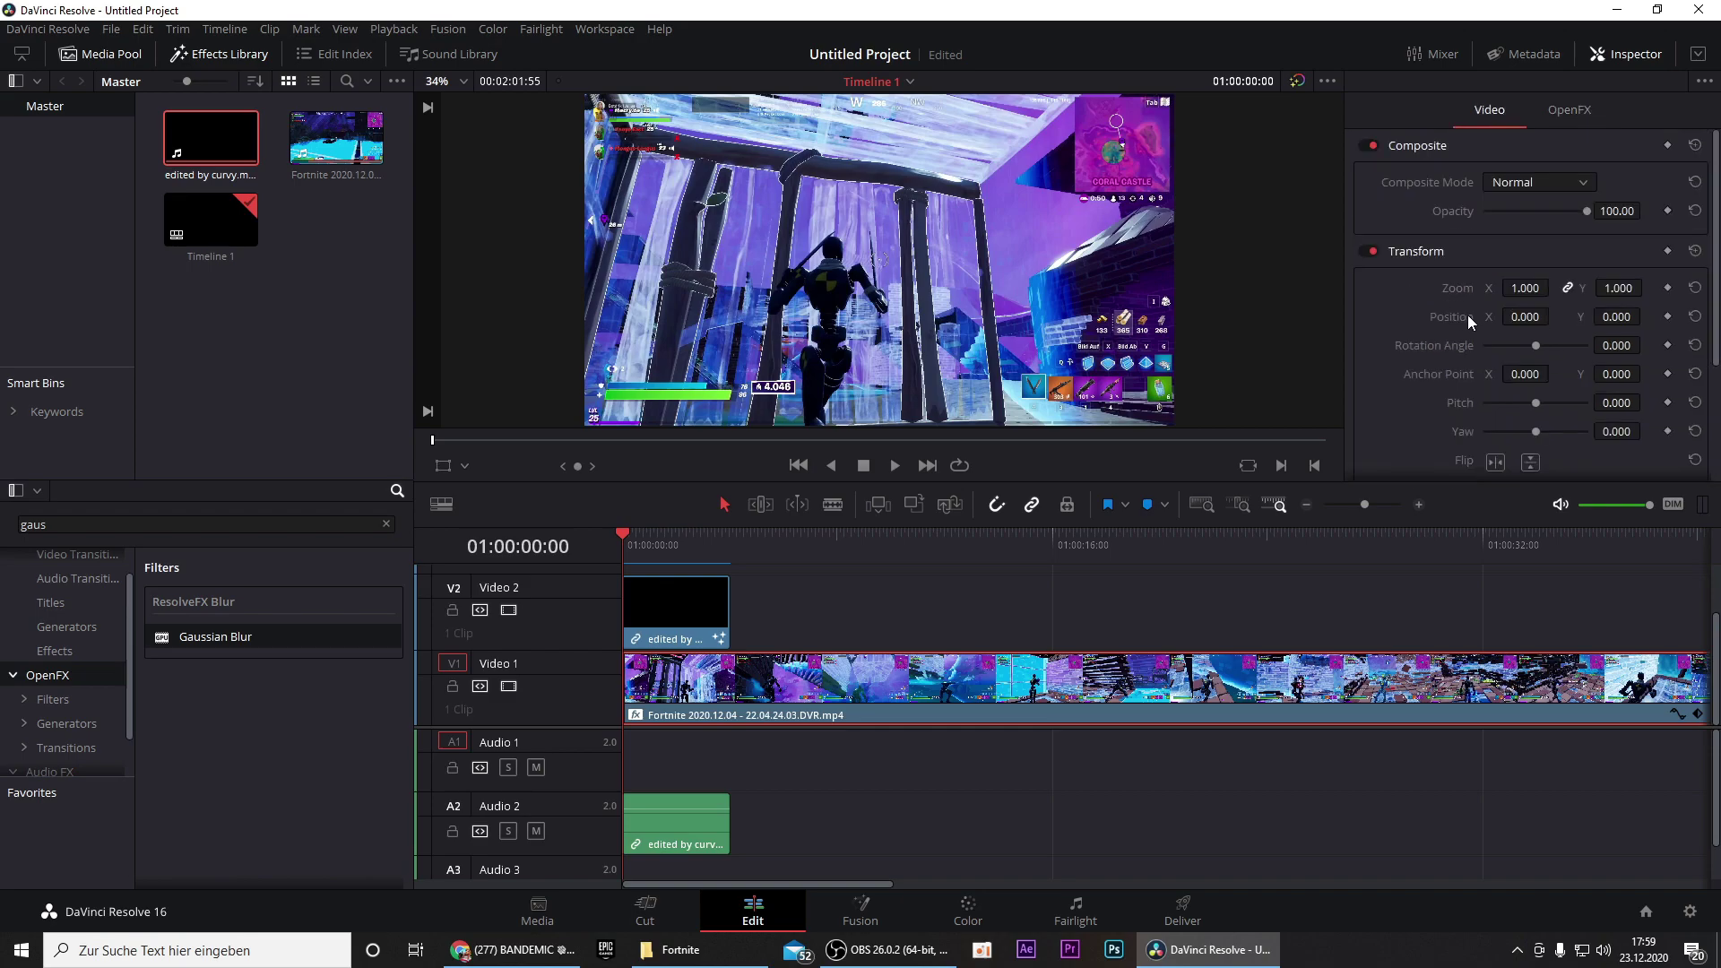
{"action": "scroll", "coordinate": [1405, 395], "scroll_direction": "down", "scroll_amount": 2}
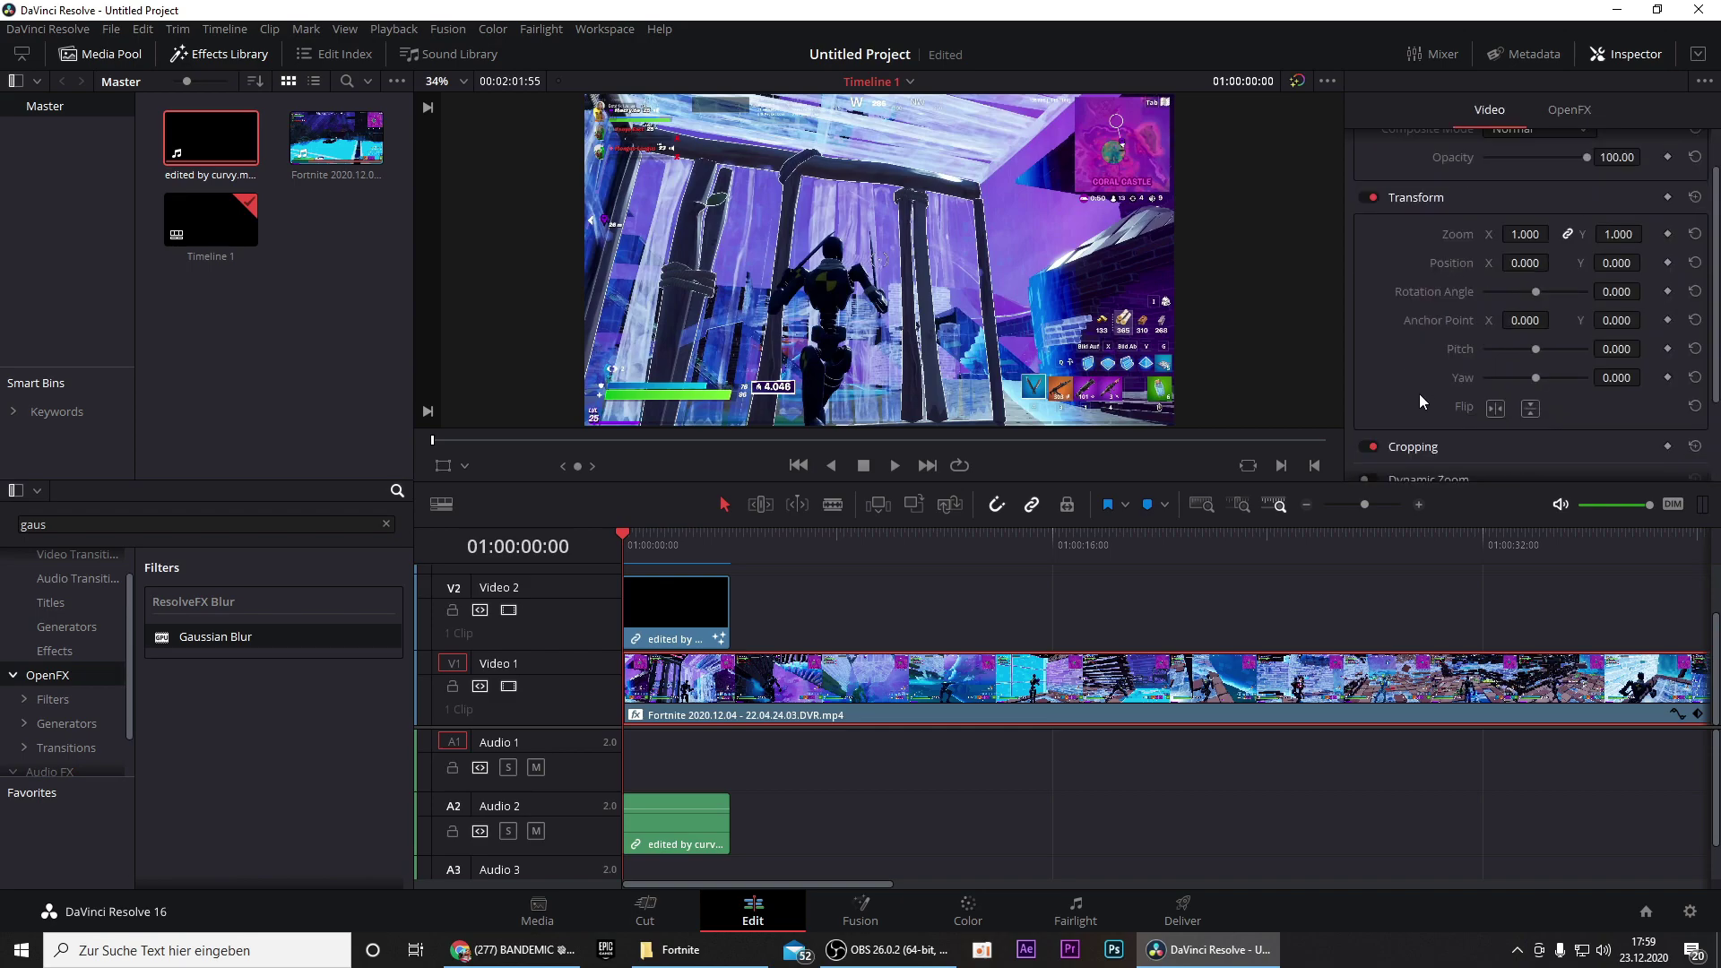
{"action": "scroll", "coordinate": [1418, 393], "scroll_direction": "up", "scroll_amount": 2}
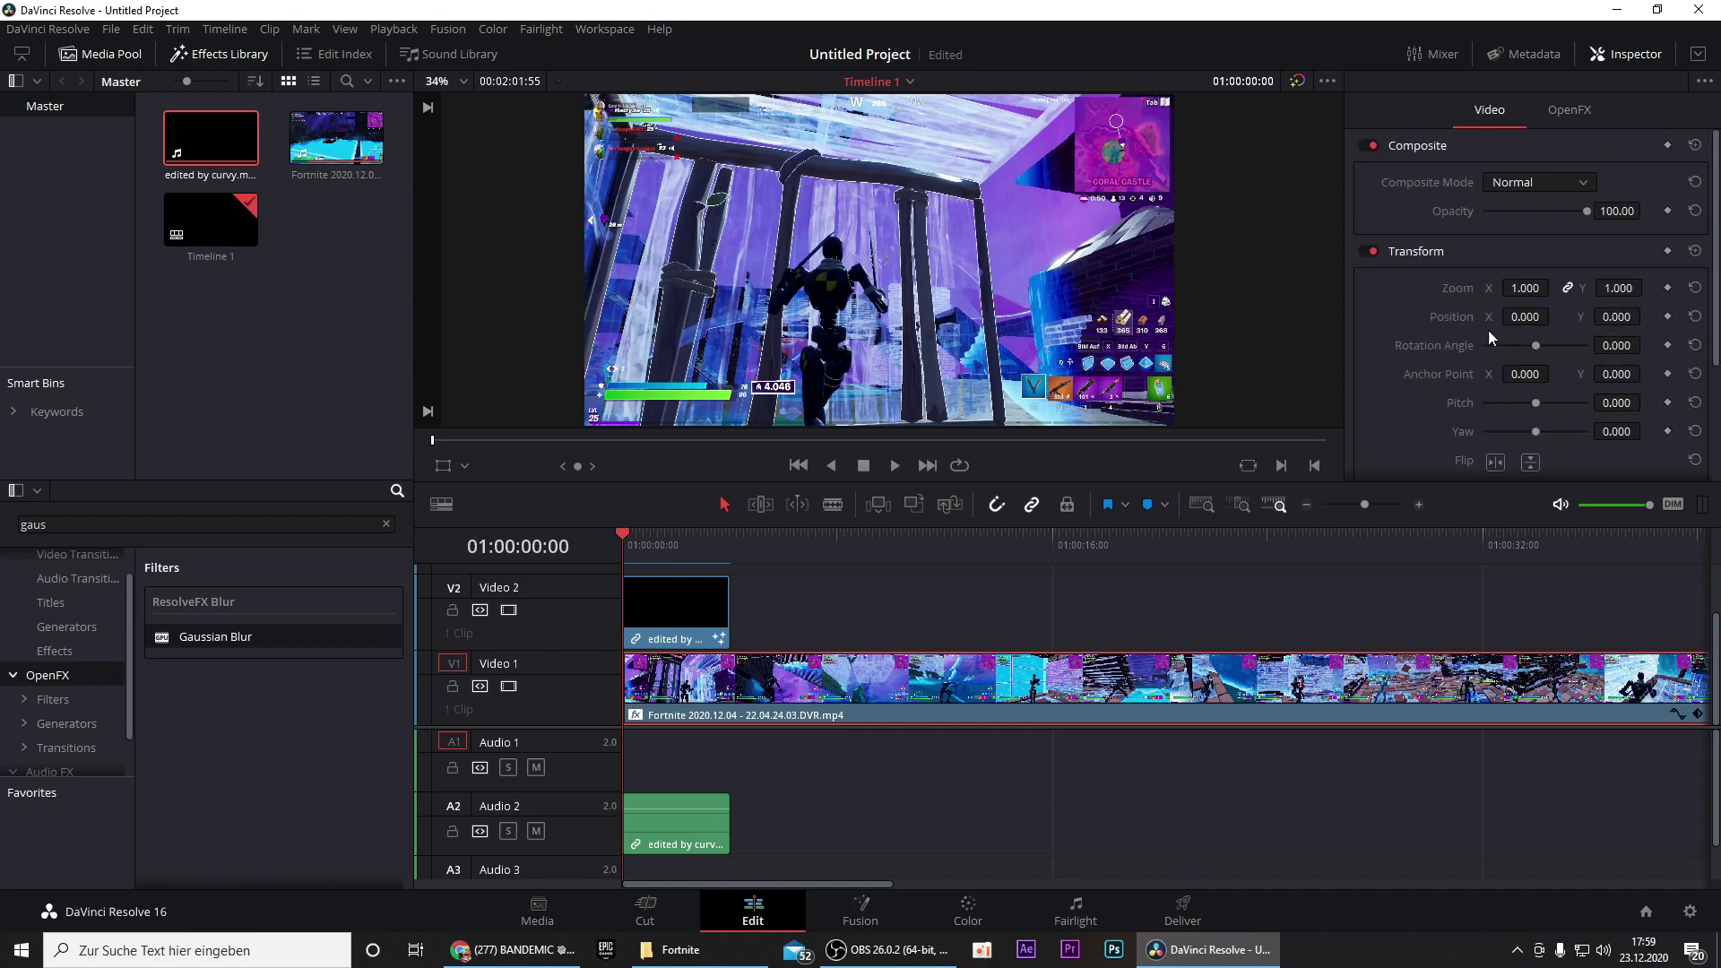
{"action": "left_click", "coordinate": [1668, 212]}
{"action": "left_click_drag", "start_coordinate": [629, 535], "coordinate": [647, 530]}
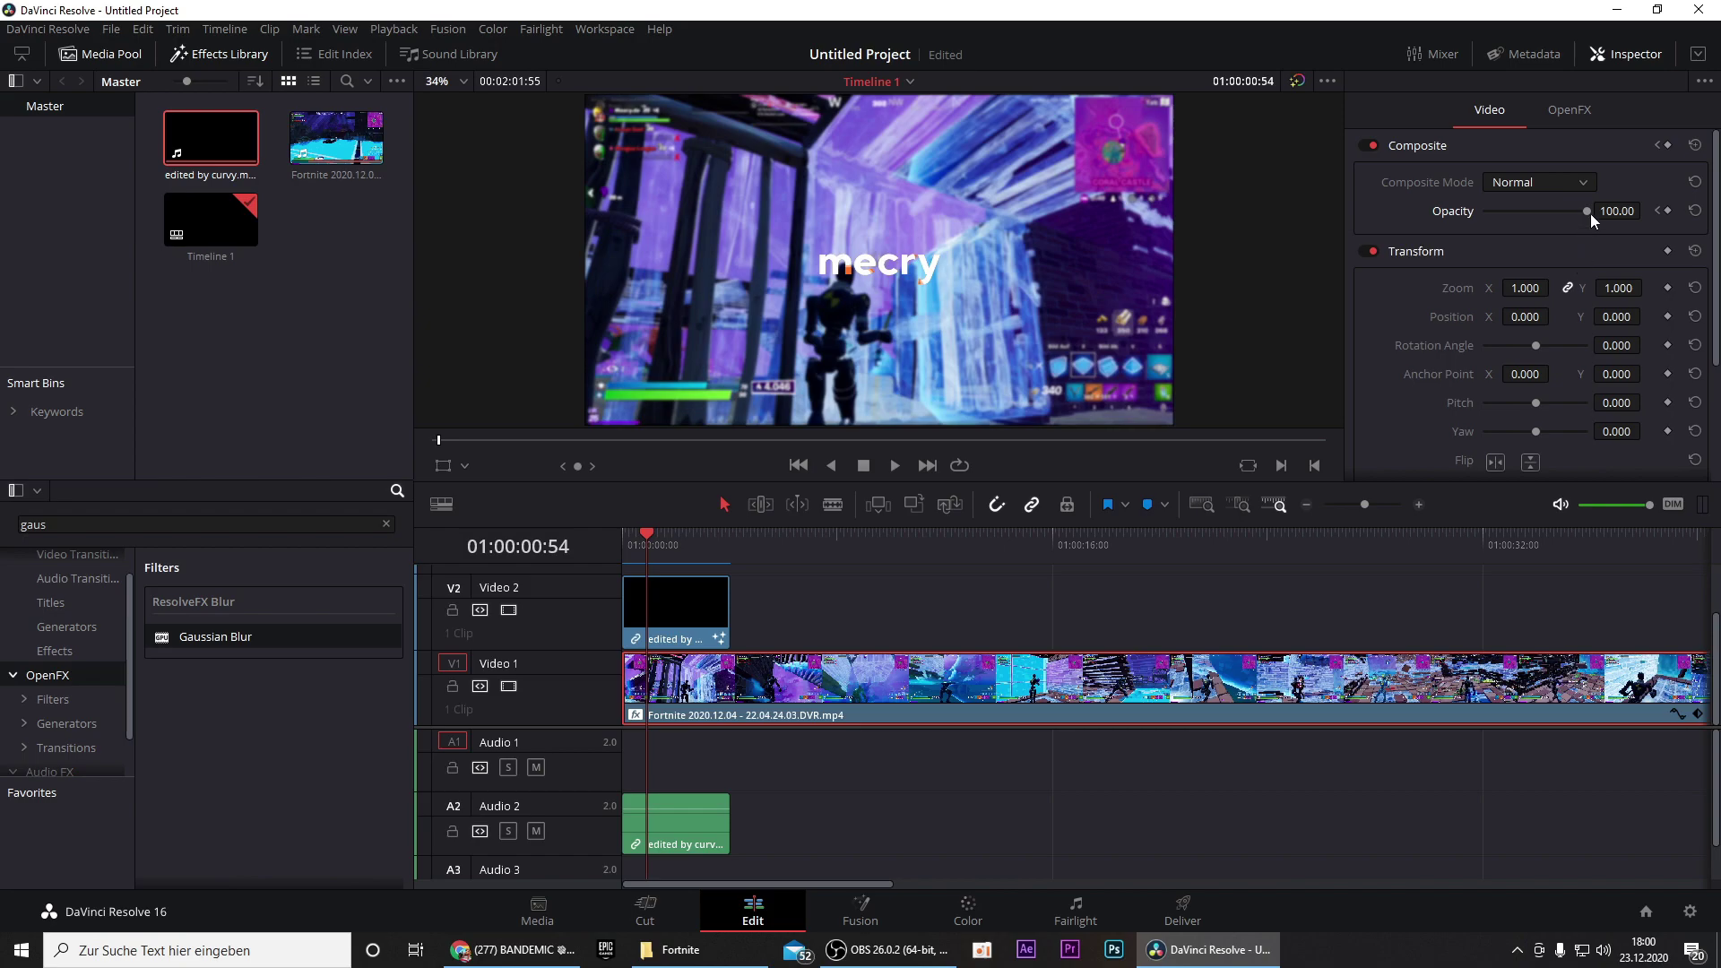
{"action": "left_click_drag", "start_coordinate": [1585, 210], "coordinate": [1557, 211]}
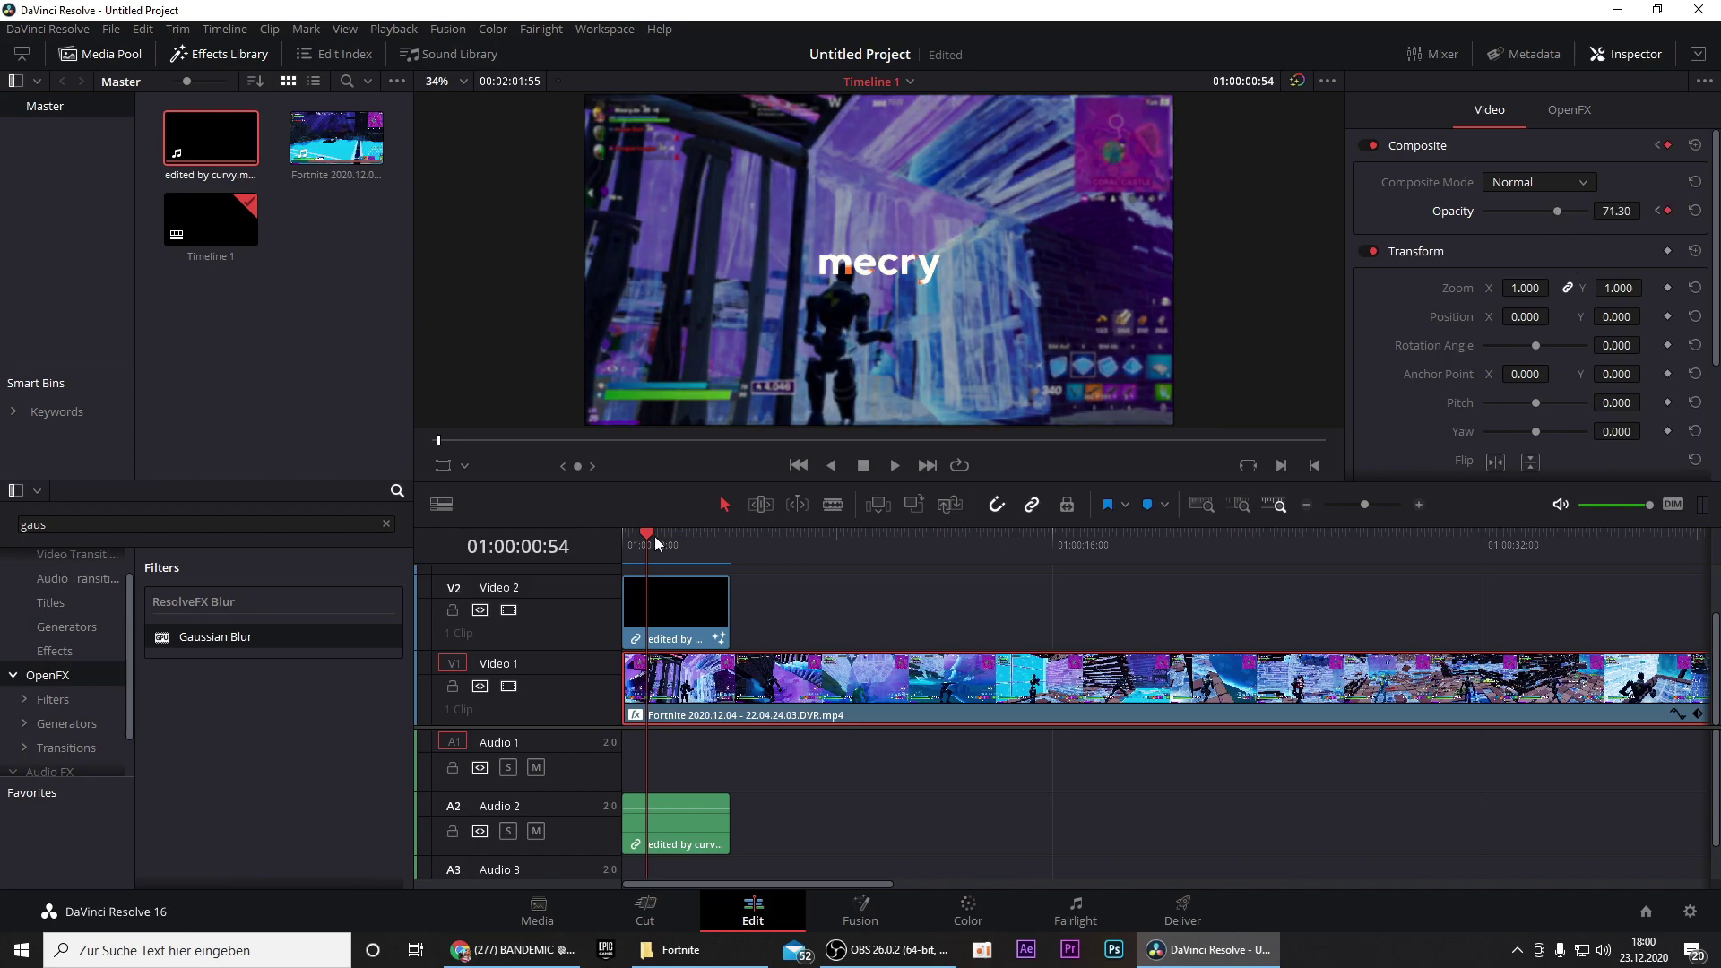
- Hold Opacity at 71.30 at 2:44, return it to 100 at 3:35, then play the intro from the start
{"action": "left_click_drag", "start_coordinate": [643, 530], "coordinate": [695, 519]}
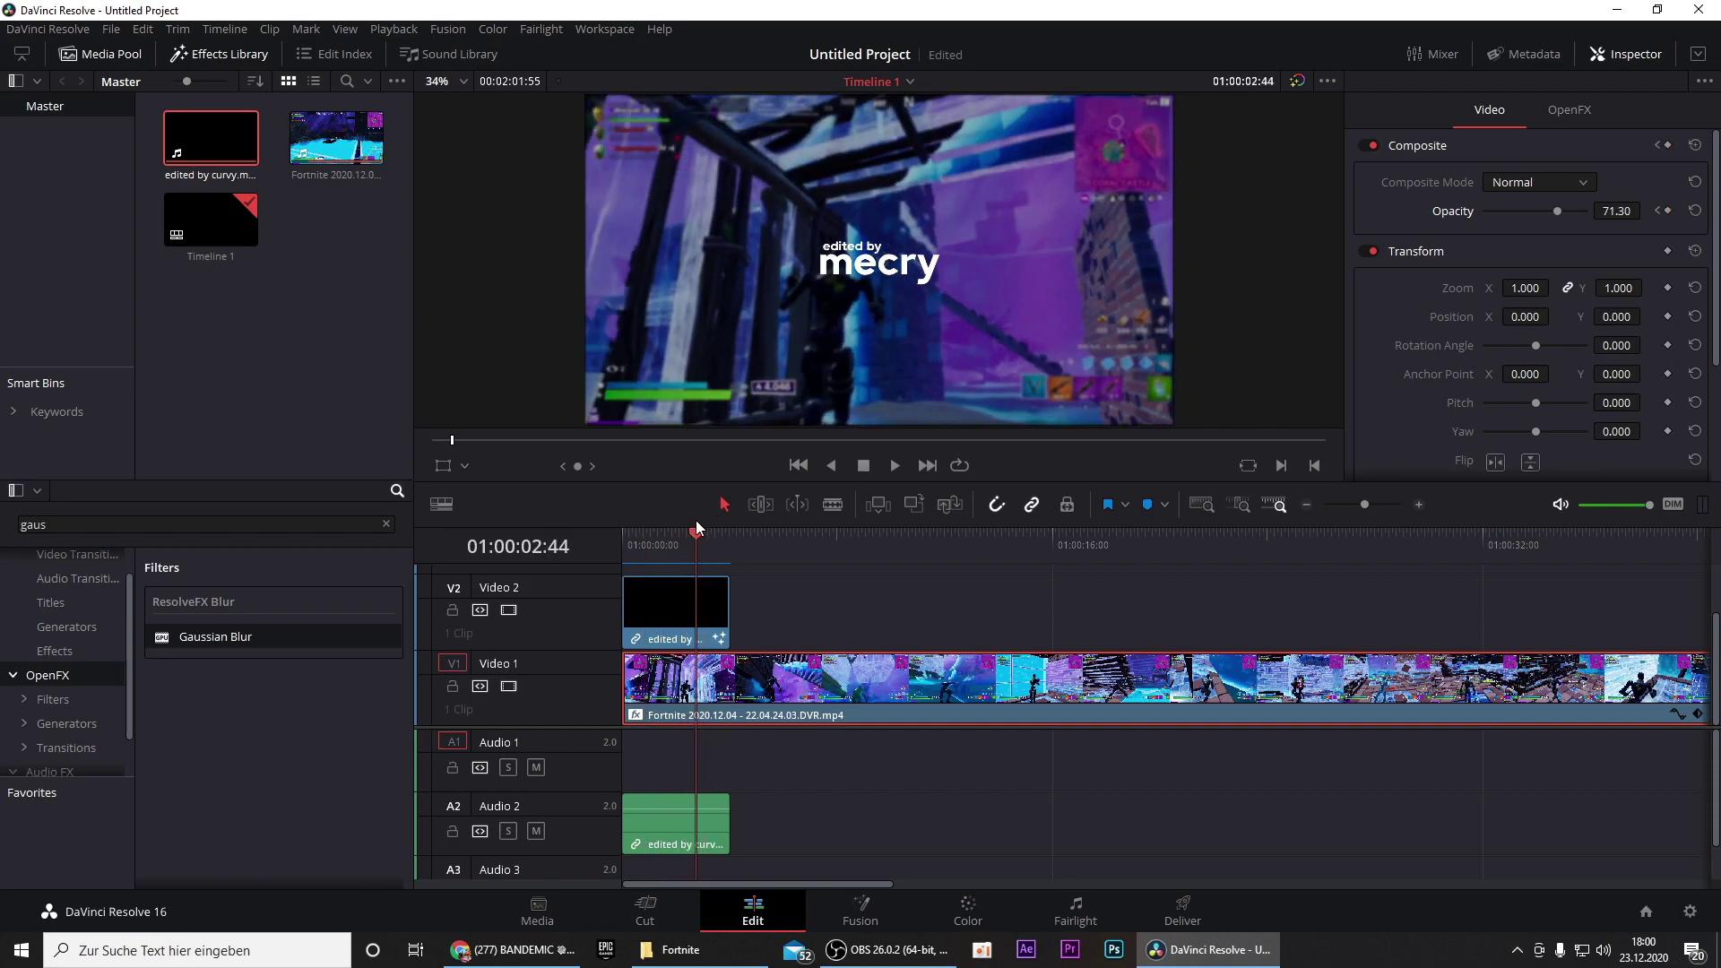
{"action": "left_click", "coordinate": [1668, 210]}
{"action": "left_click_drag", "start_coordinate": [701, 540], "coordinate": [713, 540]}
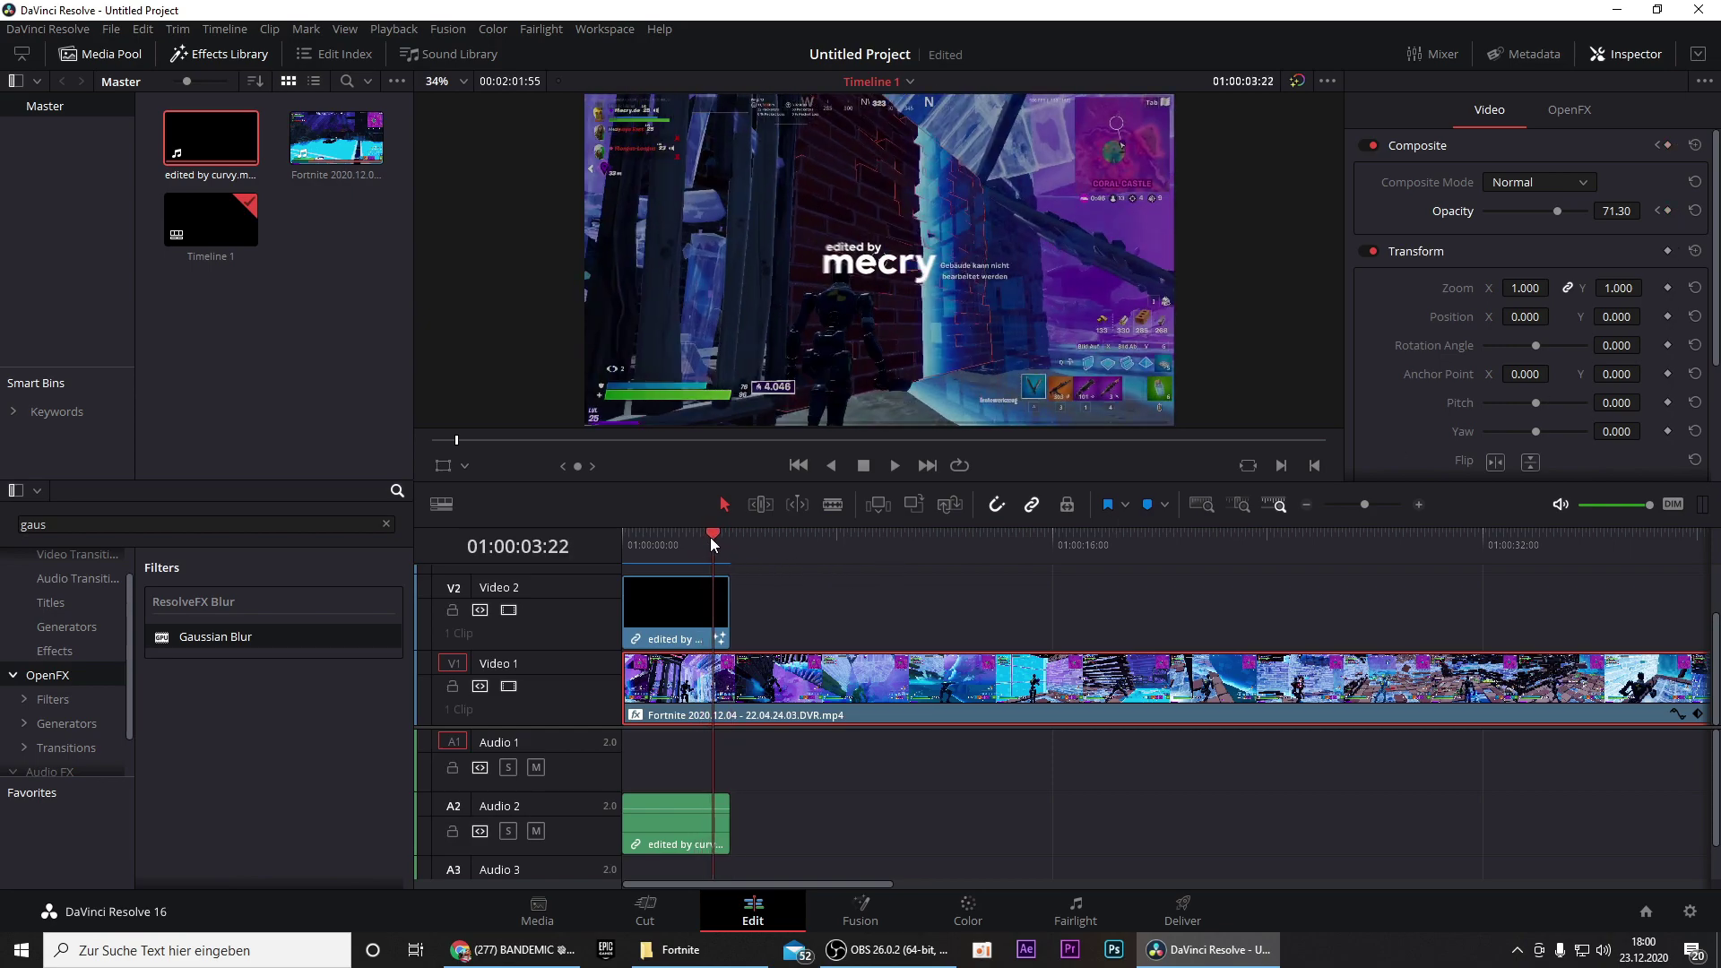
{"action": "key", "text": "space"}
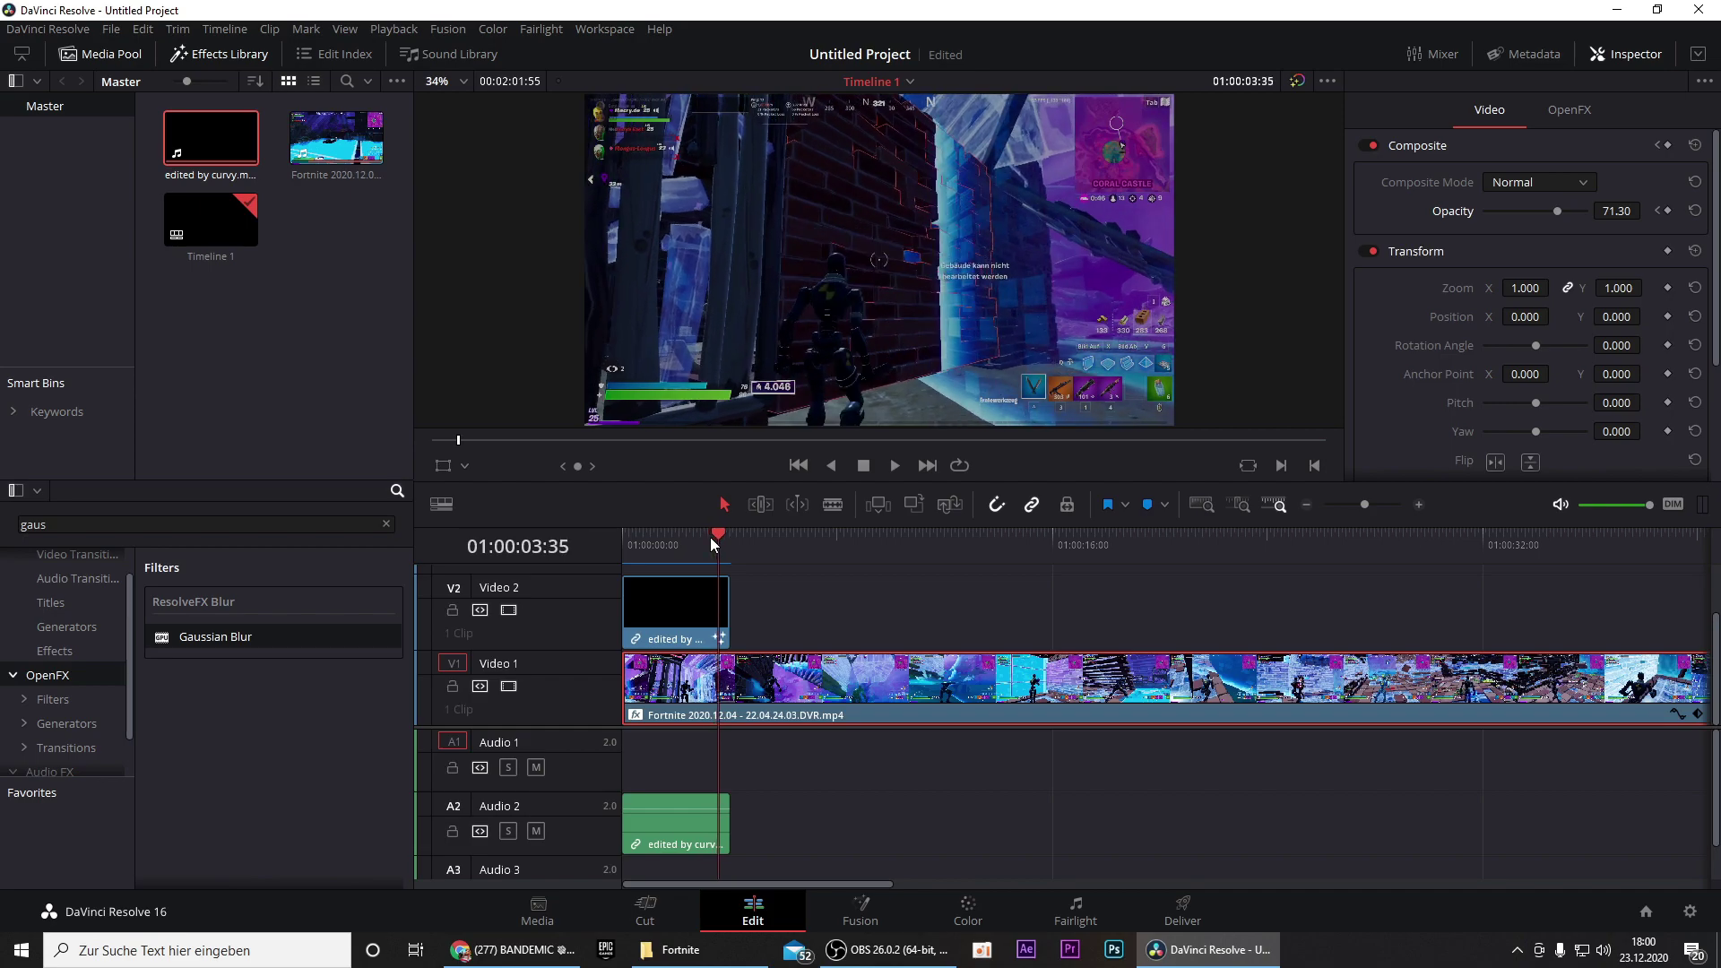
{"action": "double_click", "coordinate": [1562, 213]}
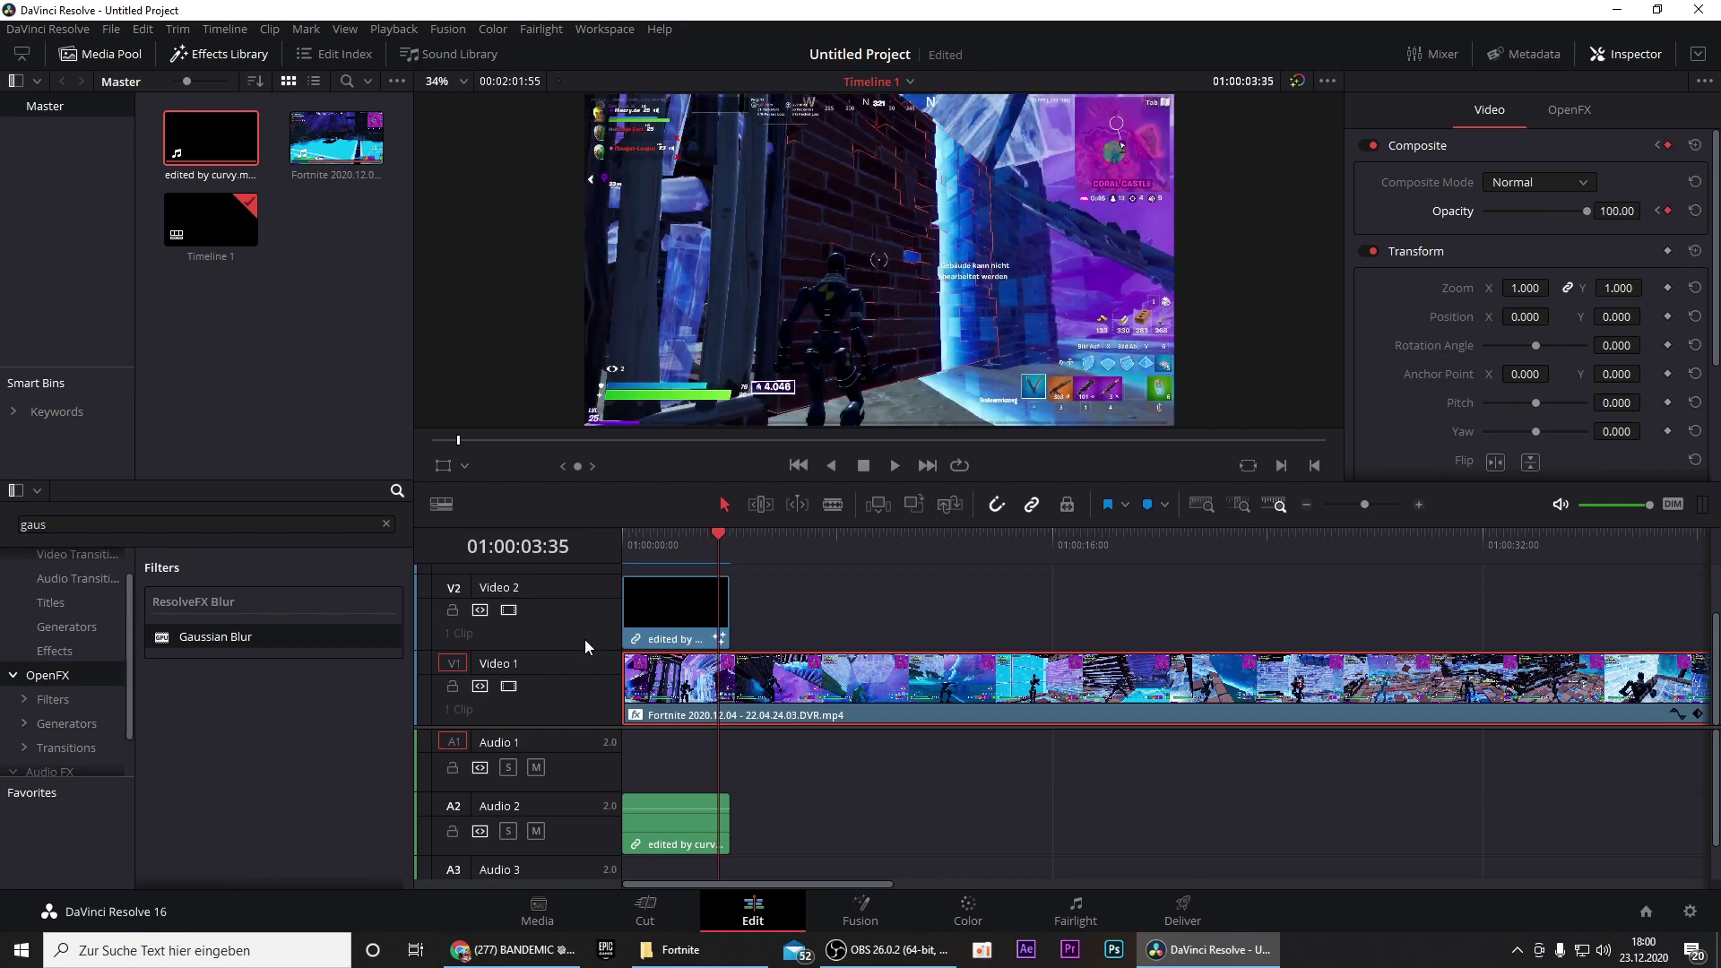
{"action": "key", "text": "Home"}
{"action": "key", "text": "space"}
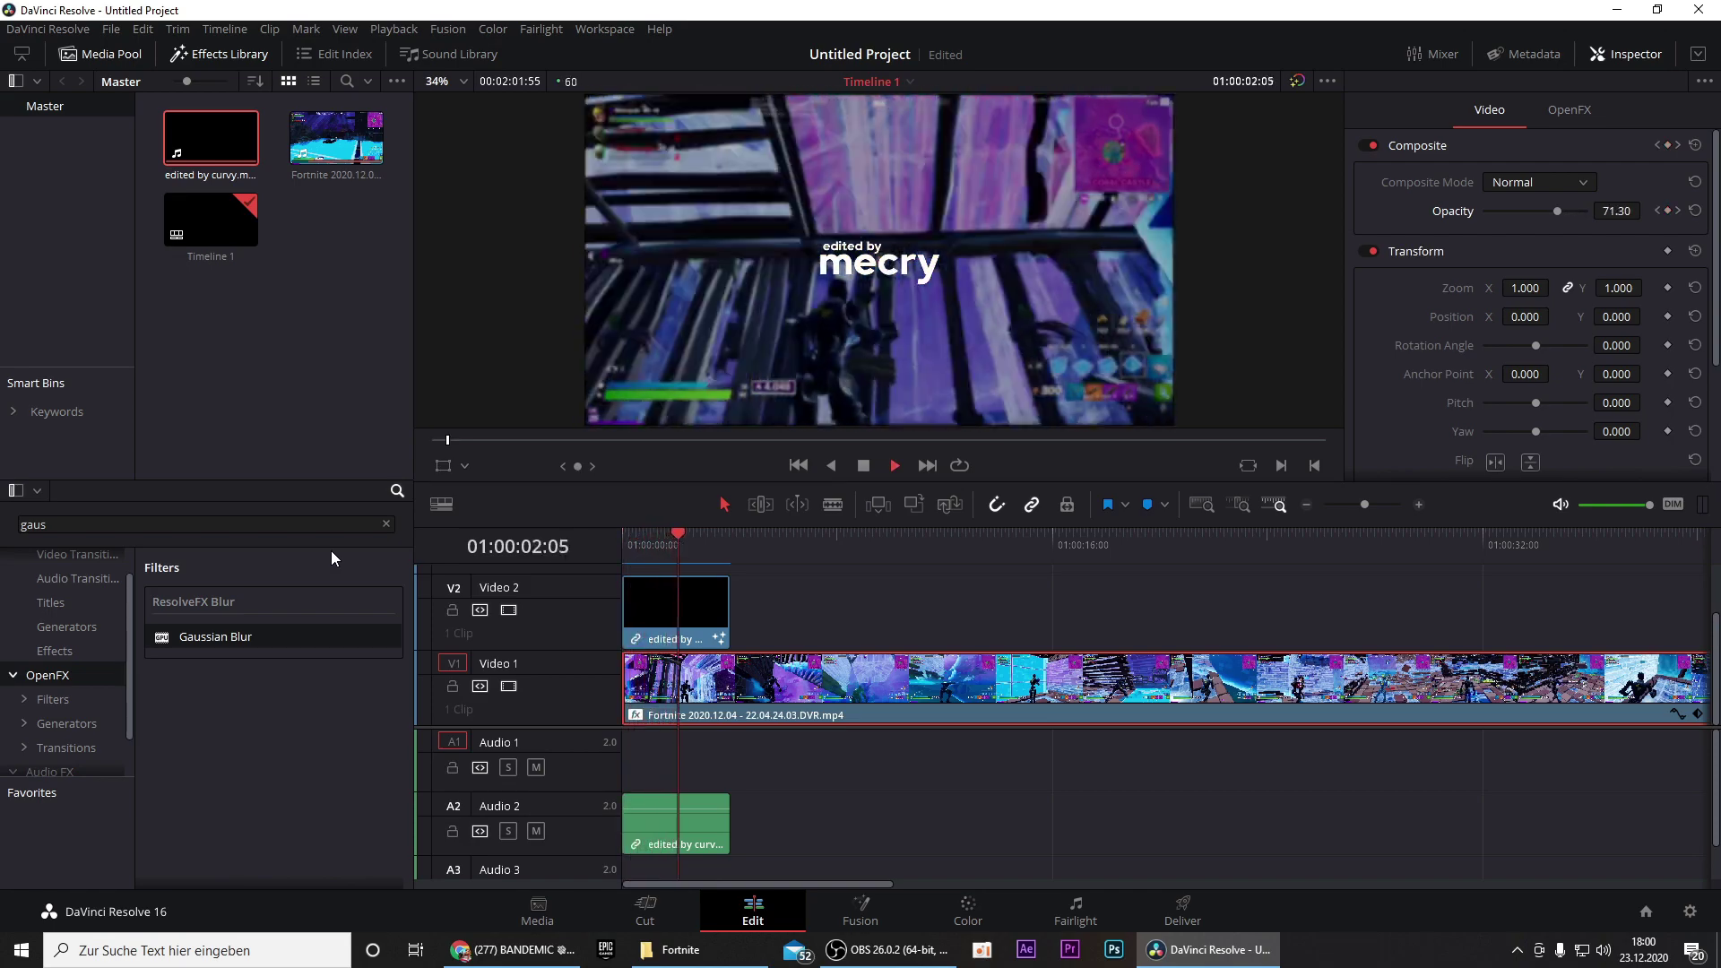